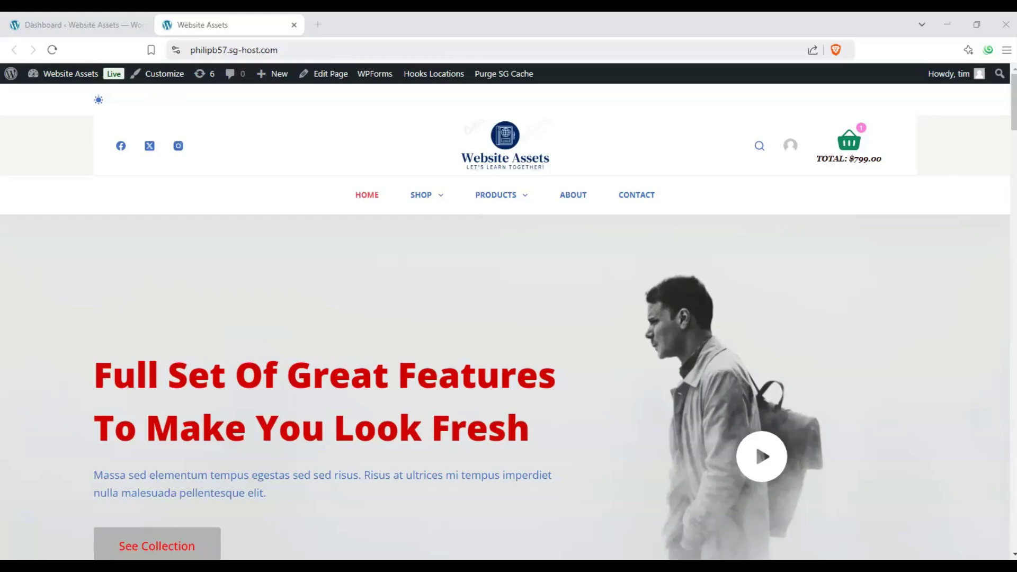
Step: Start a new WordPress page from the live site's admin bar
click(106, 26)
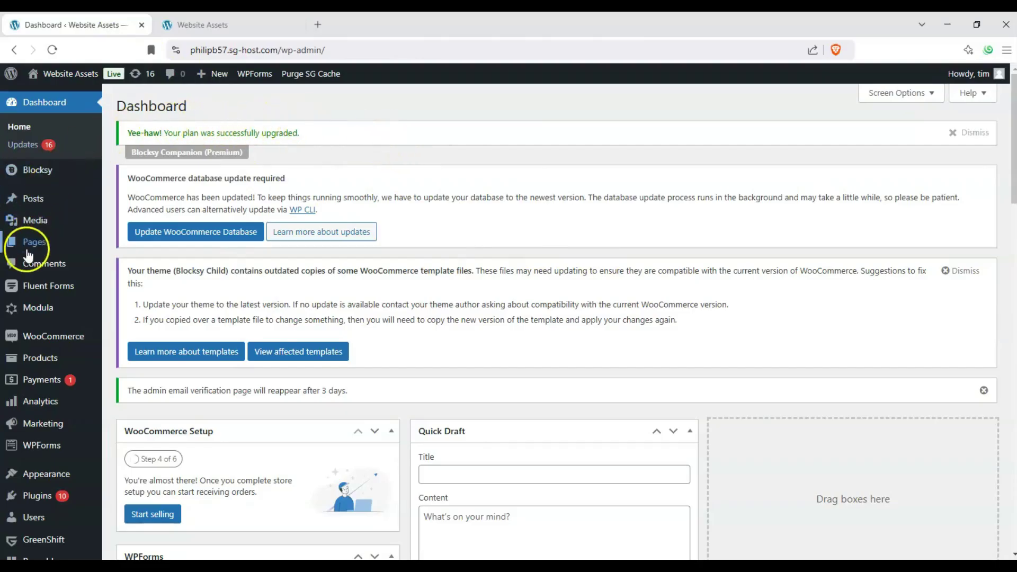
mouse_move(31, 243)
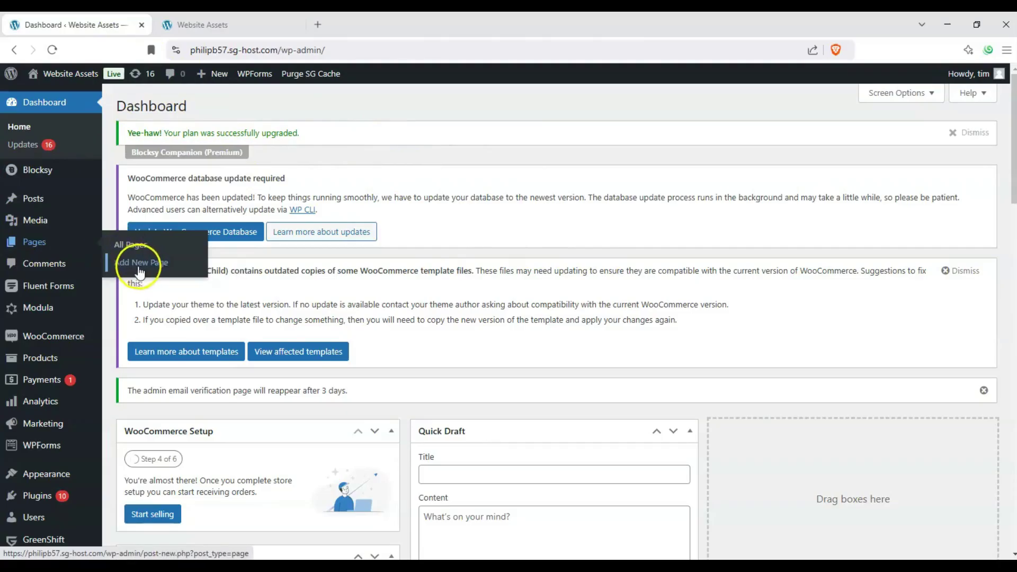
click(210, 30)
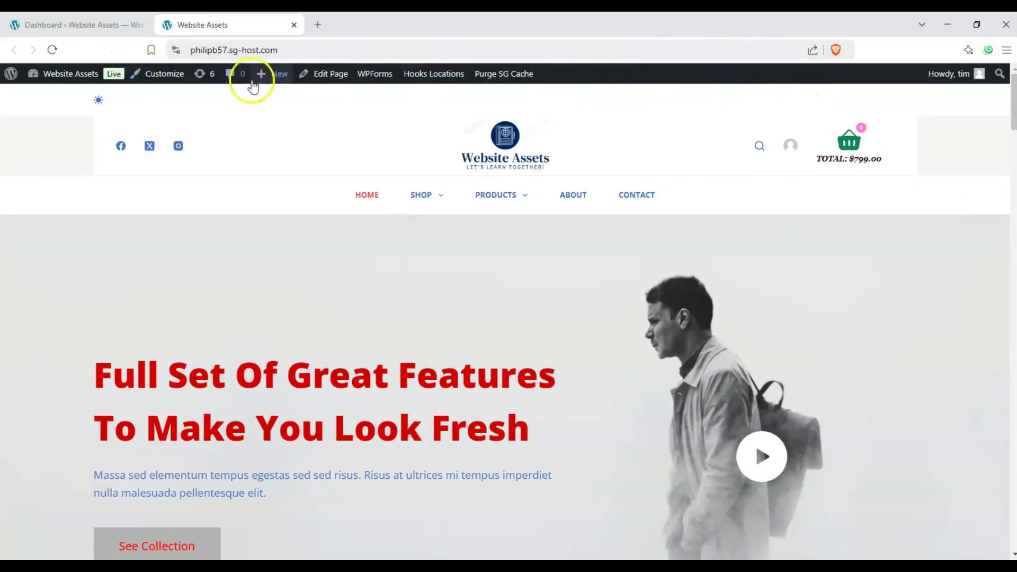
mouse_move(270, 83)
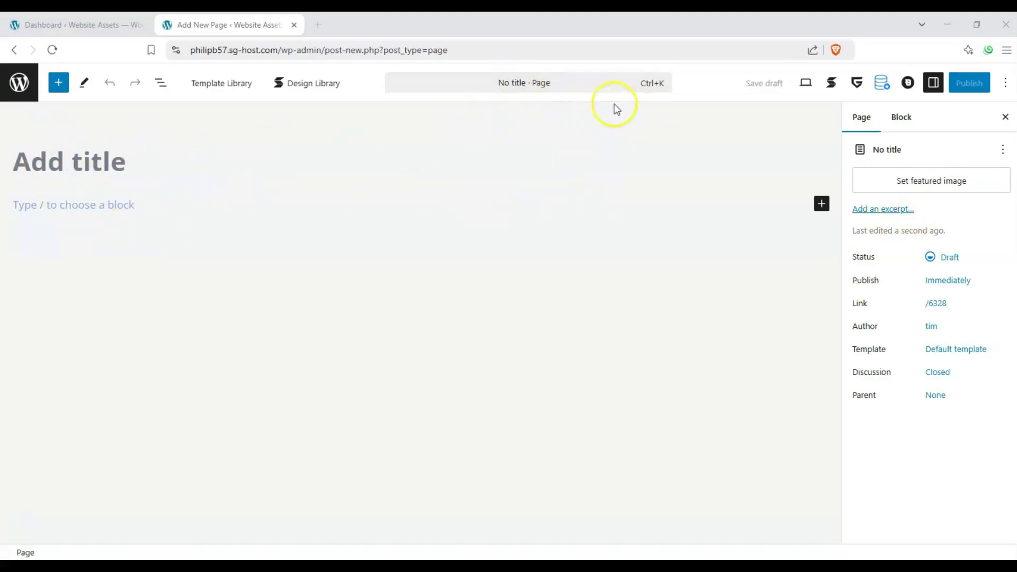
Step: Title the new page "Advanced Heading test"
click(517, 91)
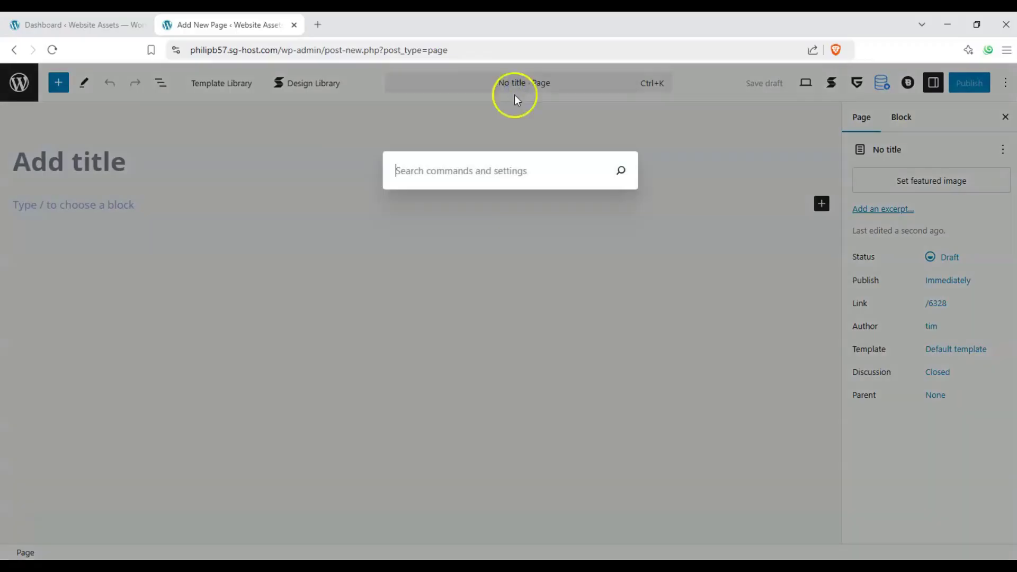
click(476, 194)
click(90, 169)
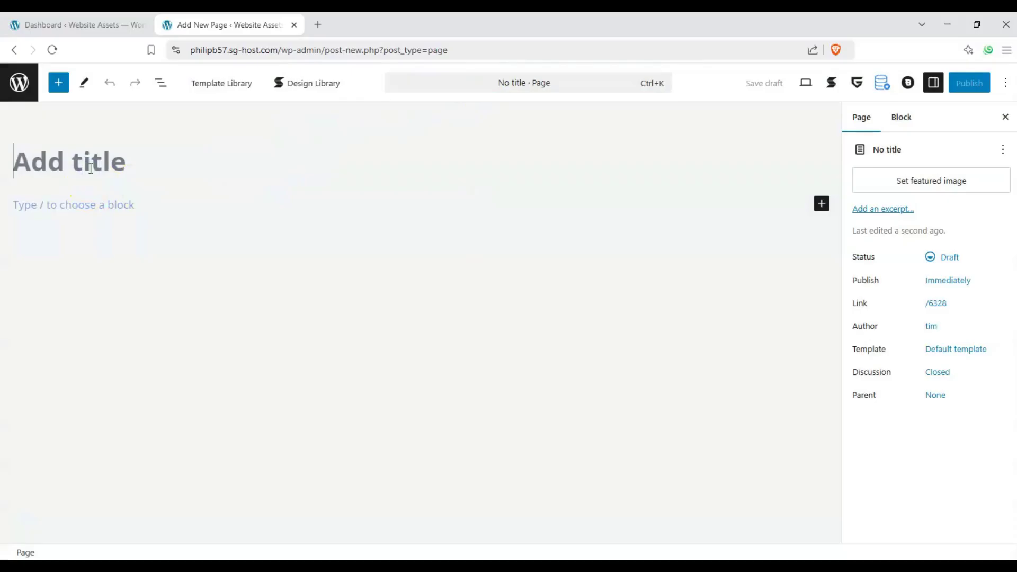
text(Advanced He)
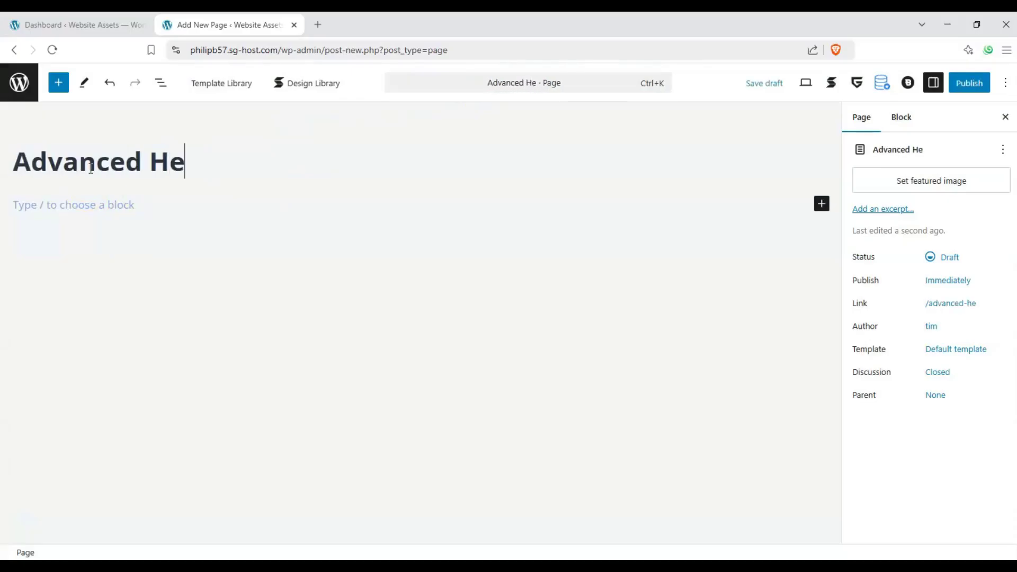
text(ading test)
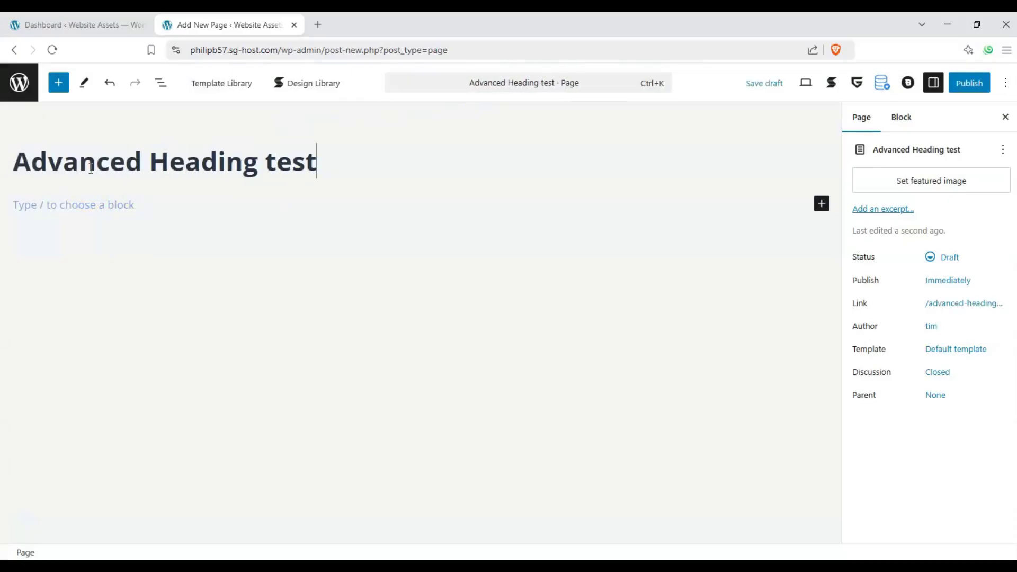
Step: Insert a Heading Advanced block from the GreenShift Elements below the page title
click(65, 209)
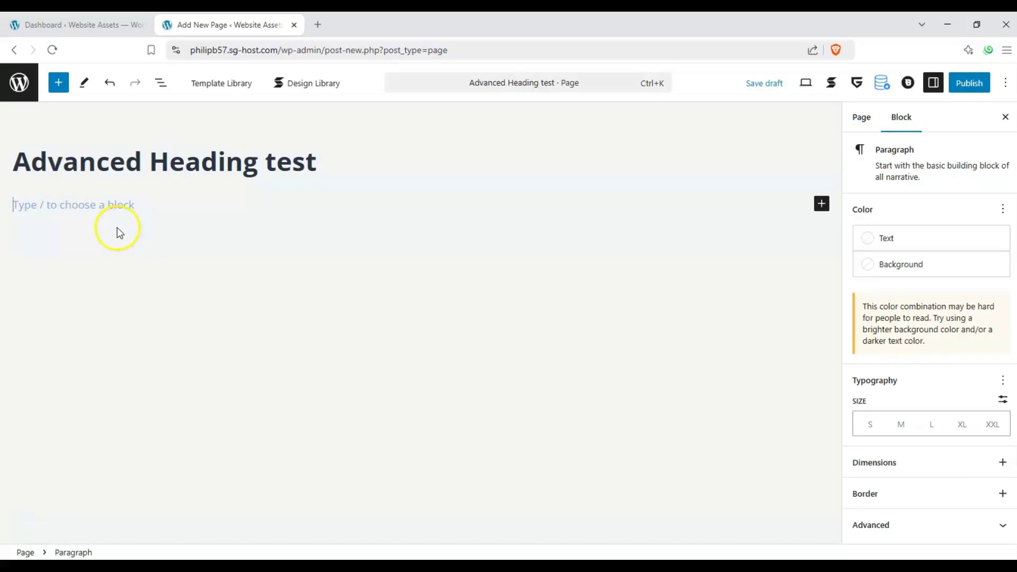
click(63, 84)
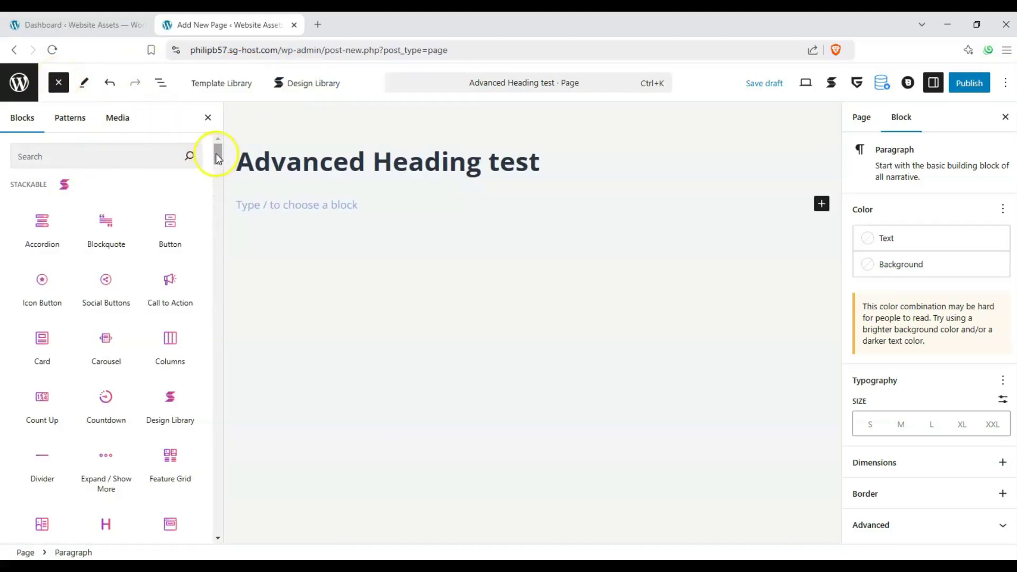
drag(217, 158, 224, 202)
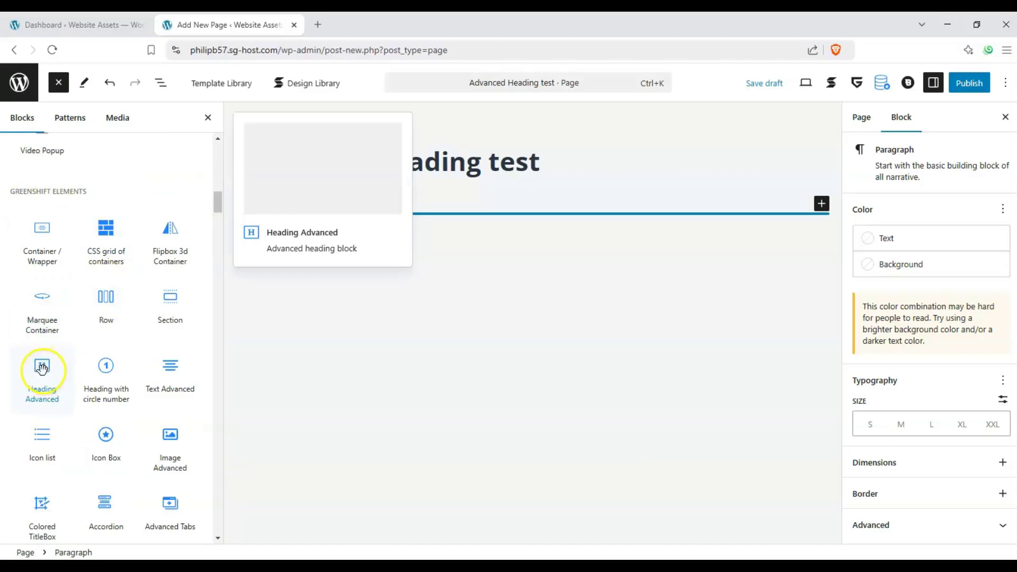
drag(43, 369, 317, 213)
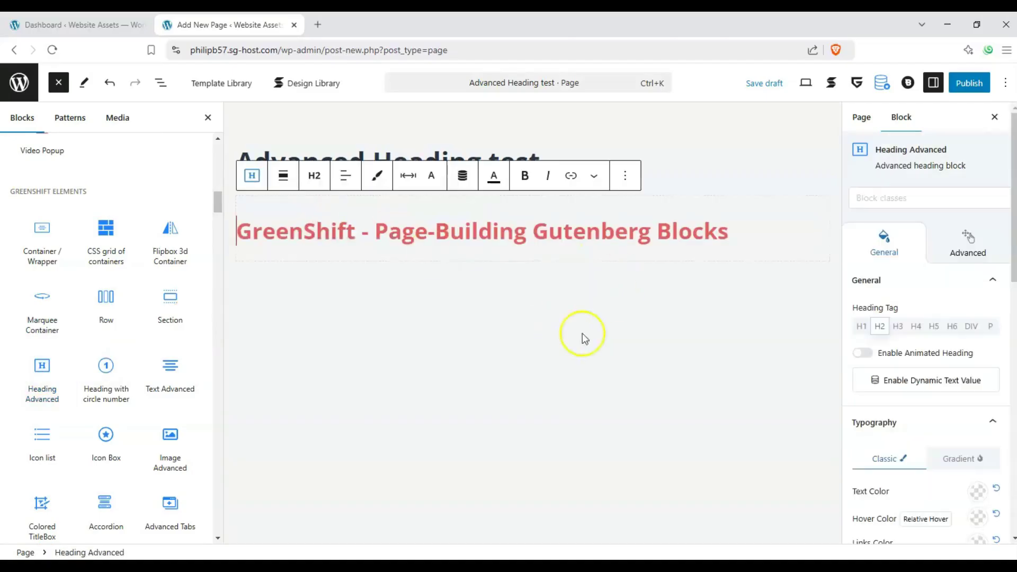
Step: Search the block inserter for "head" in the empty paragraph under the heading, then dismiss it without inserting anything
click(613, 288)
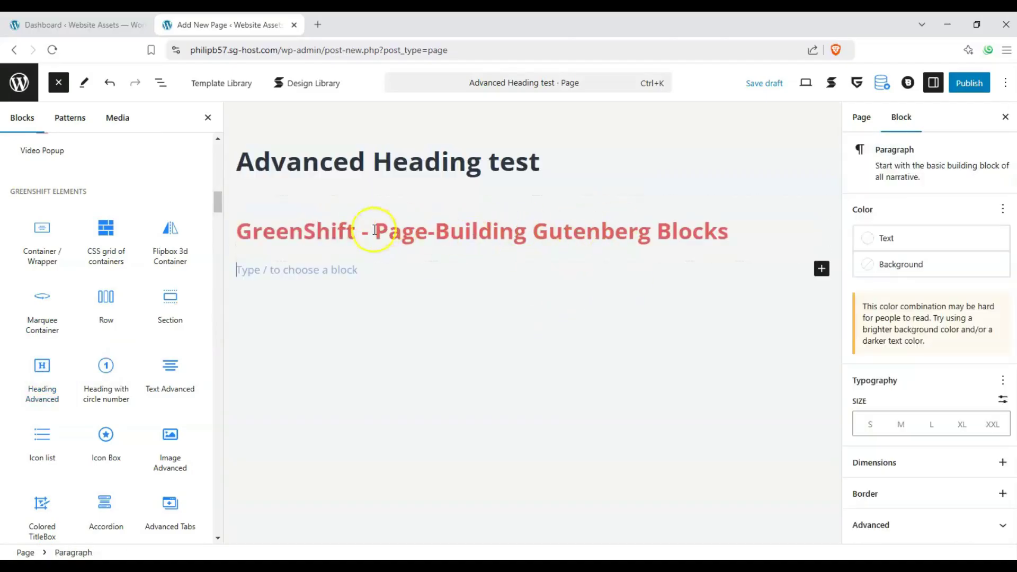
click(822, 272)
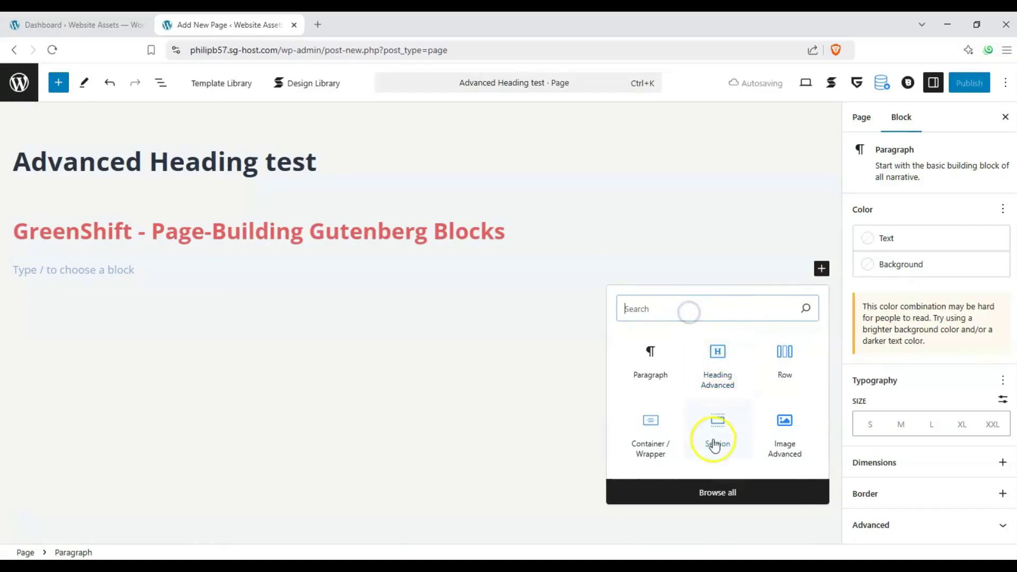
click(718, 314)
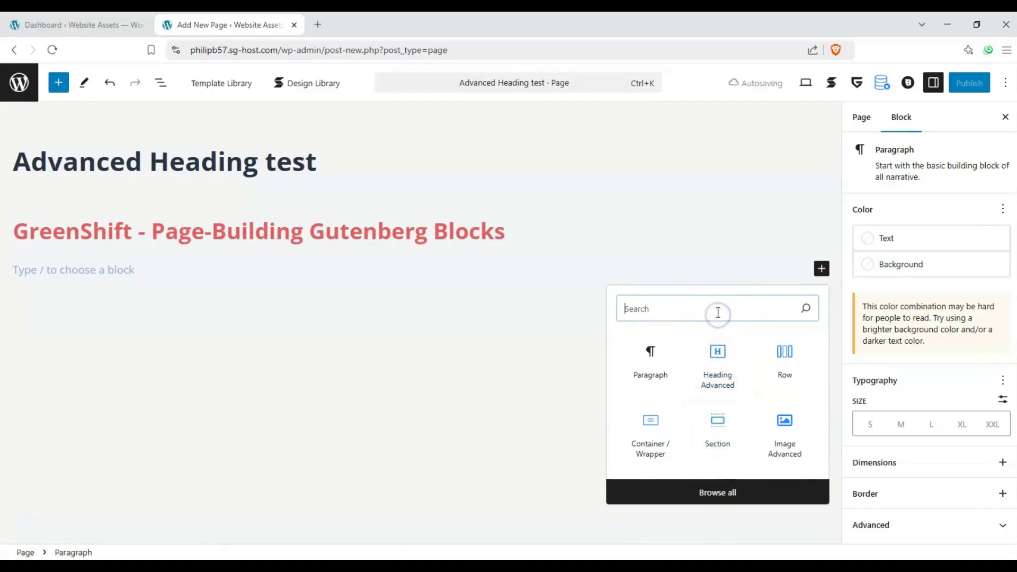
text(head)
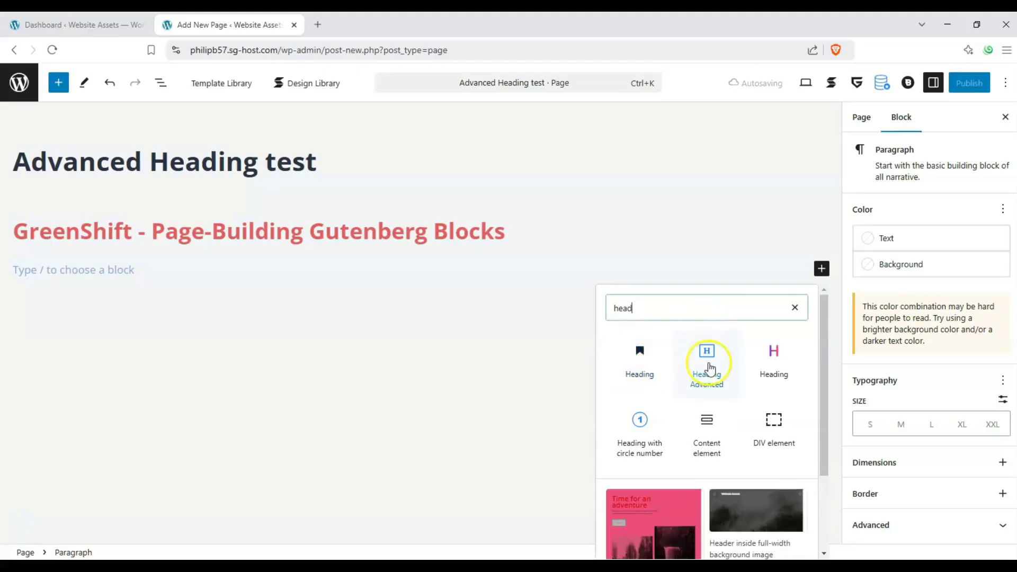
click(384, 299)
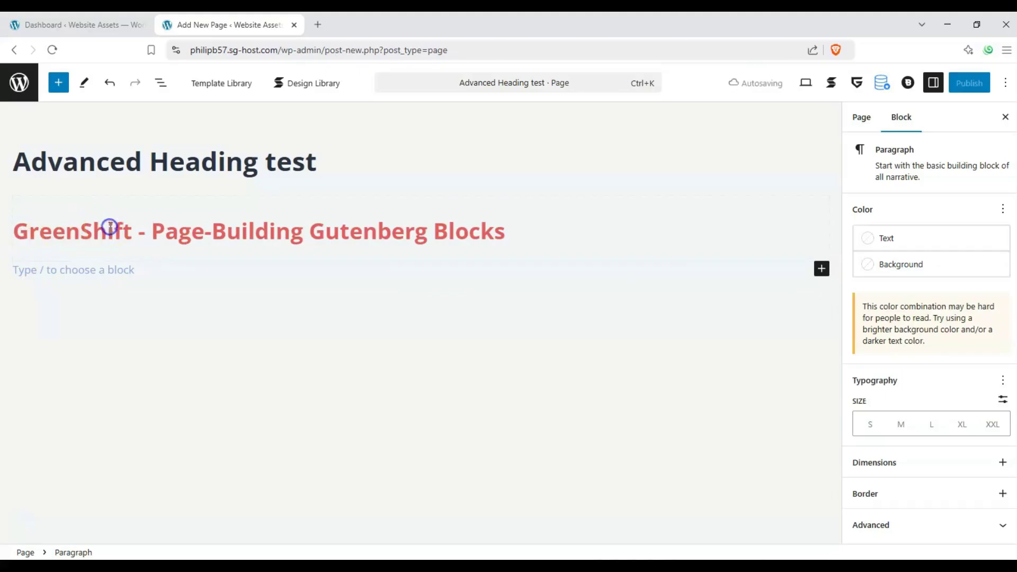
Step: Replace the Heading Advanced block's placeholder text with "This is a Page Heading"
click(24, 231)
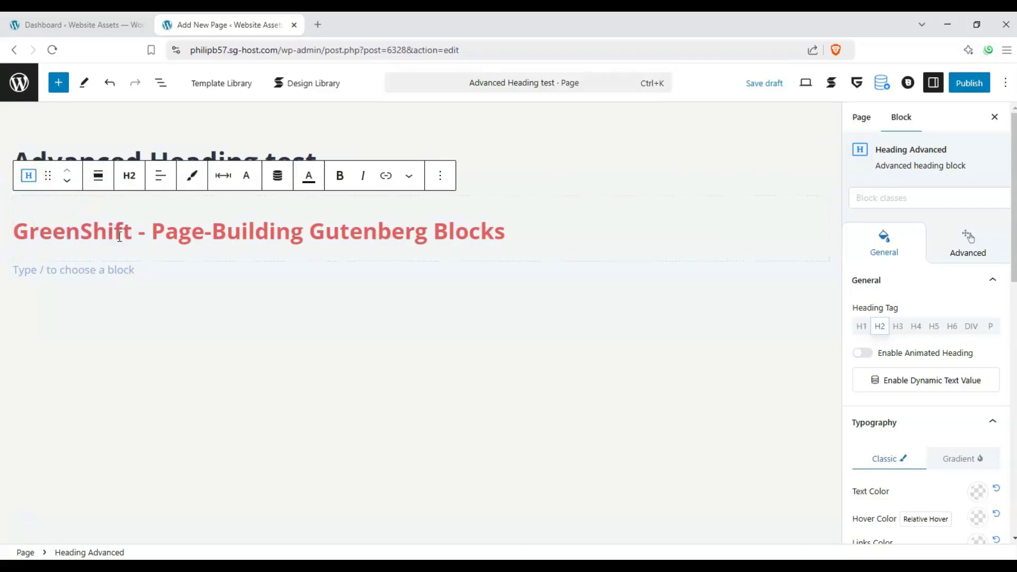
text(This is a Page Heading)
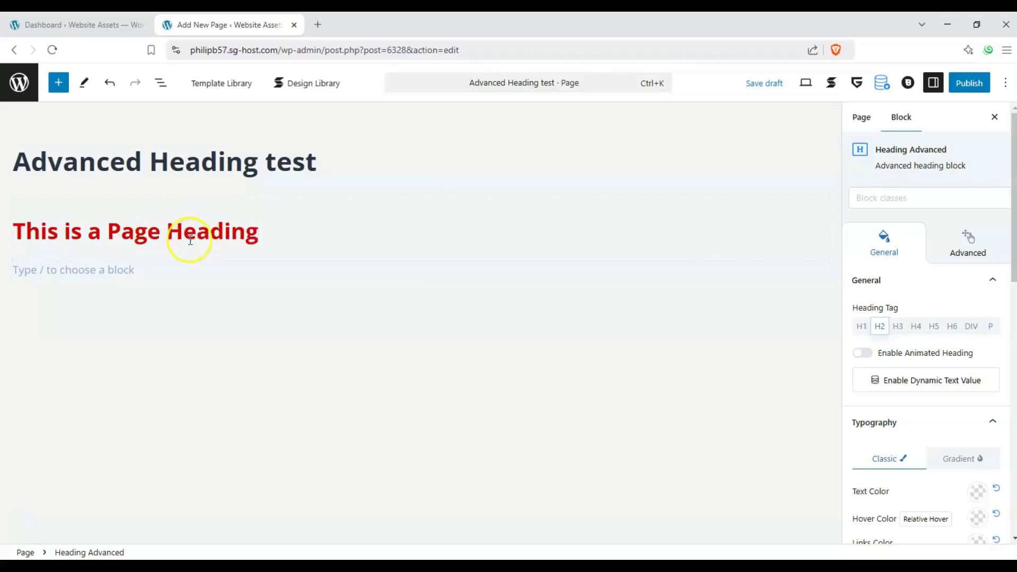
click(165, 241)
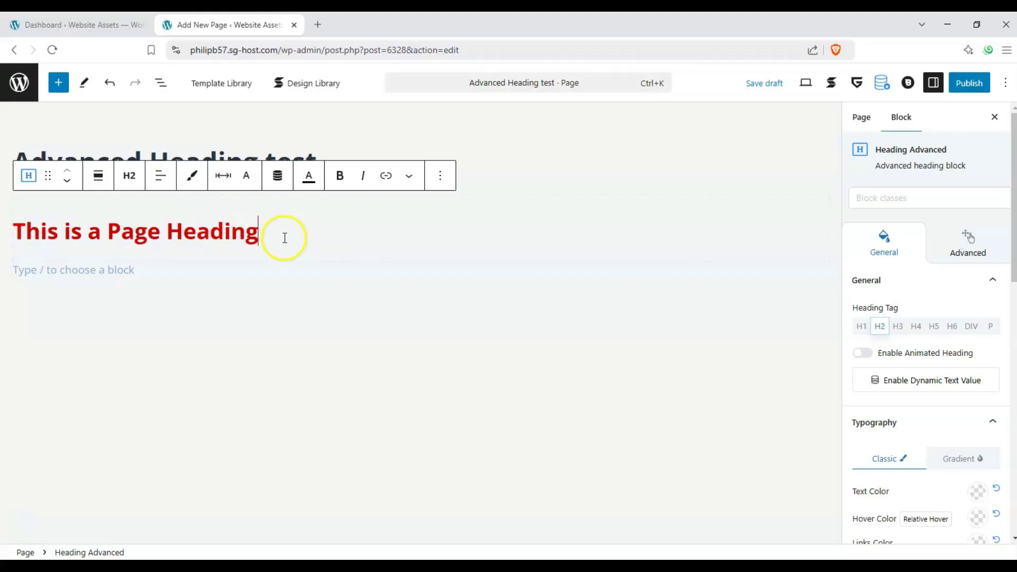
click(301, 238)
Step: Set the "This is a Page Heading" block to full width
drag(256, 225, 9, 229)
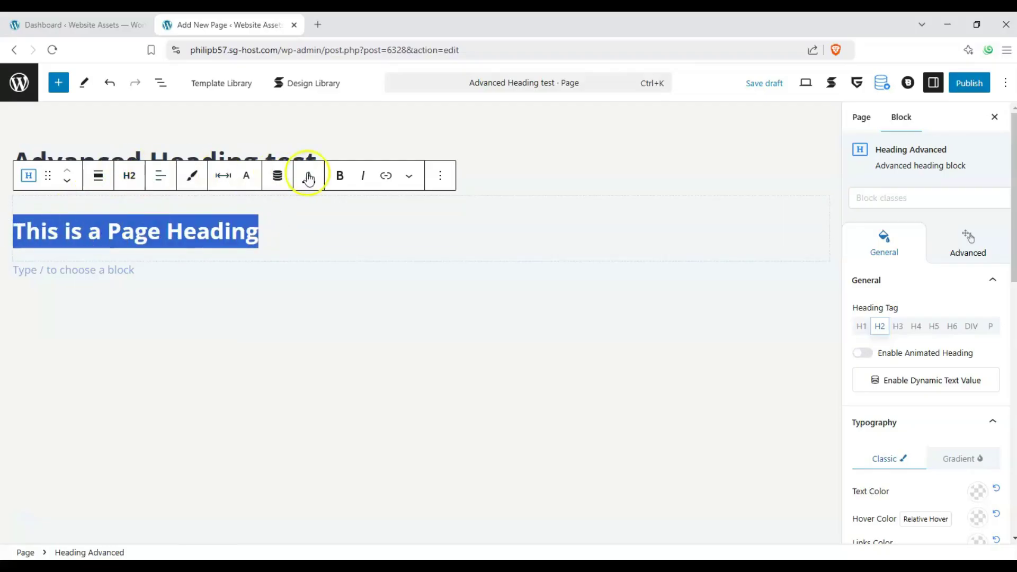
click(101, 183)
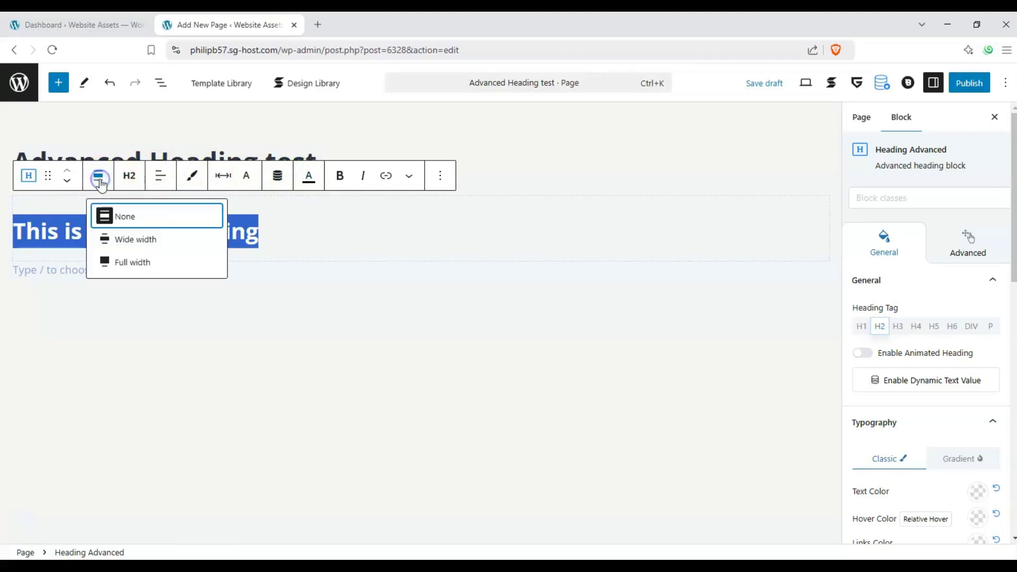
click(98, 177)
click(98, 177)
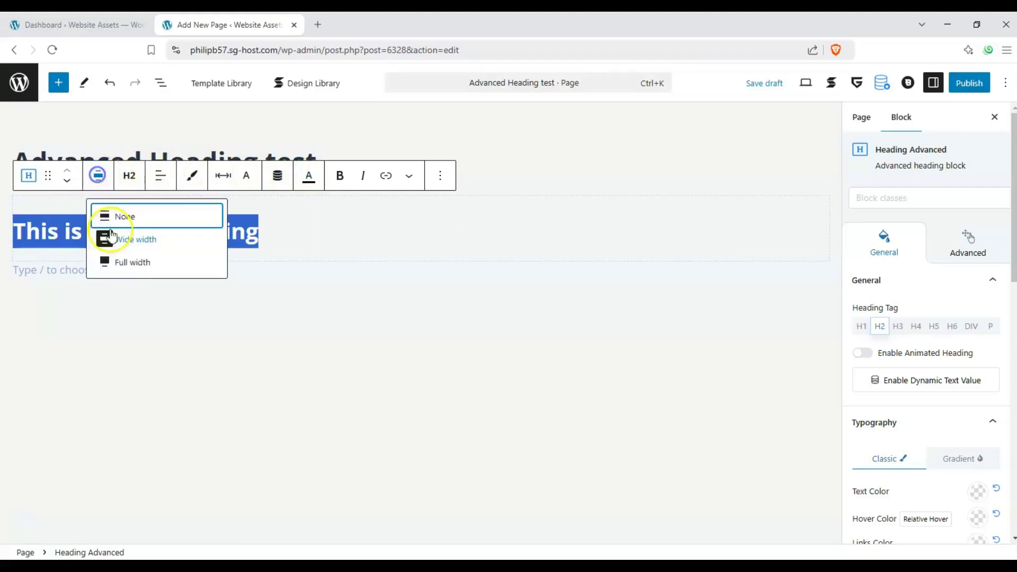
click(125, 261)
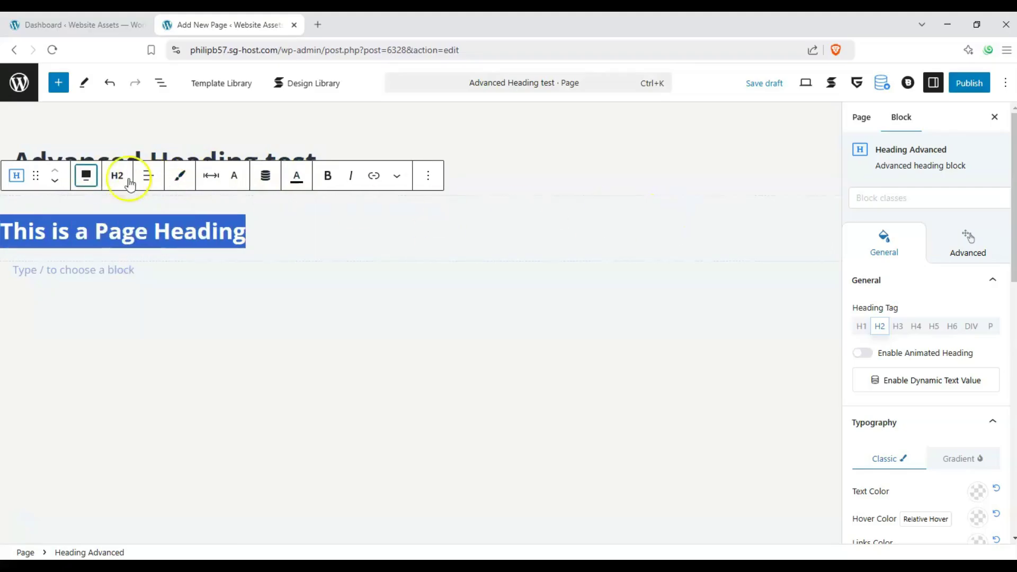
click(87, 175)
click(89, 176)
Step: Try the H1 and H3 tags on the page heading and return it to H2
click(115, 179)
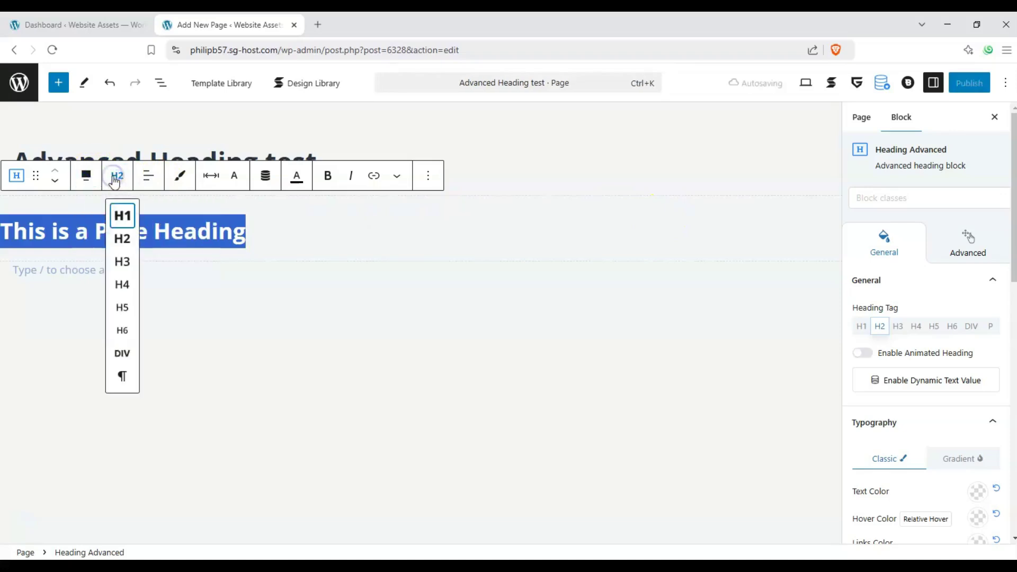
click(125, 217)
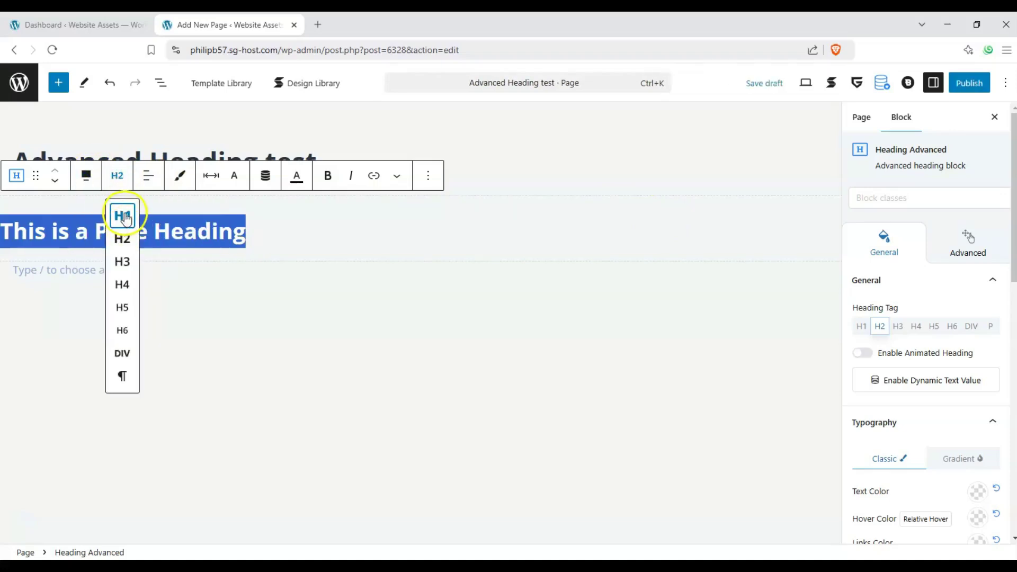
click(117, 175)
click(122, 238)
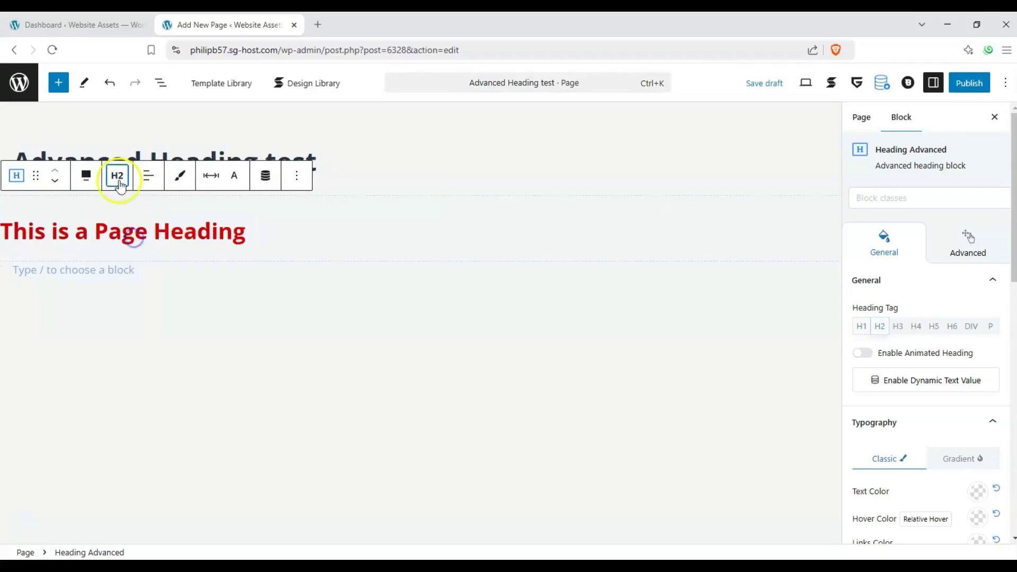
click(118, 178)
click(122, 262)
click(116, 176)
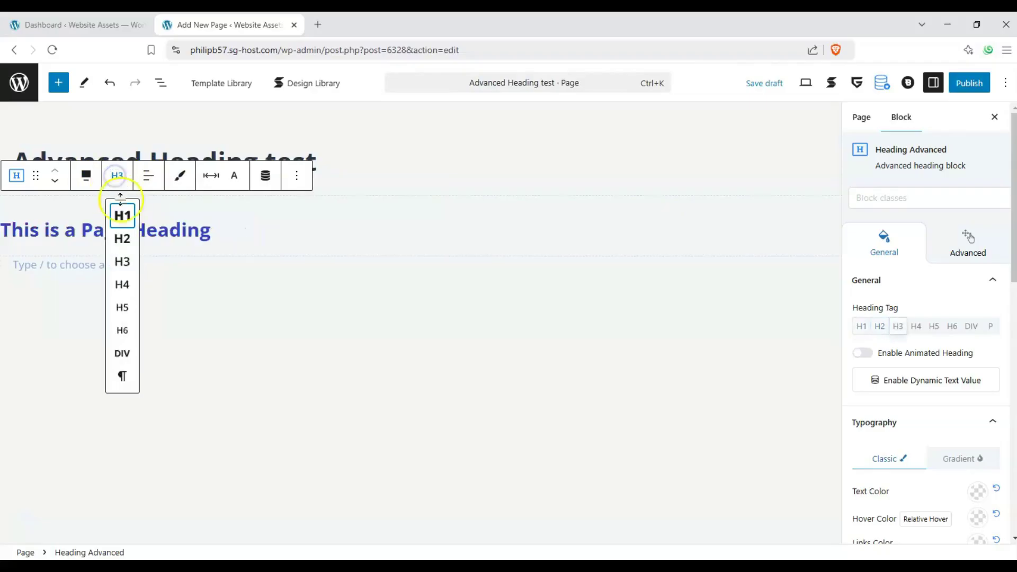
click(122, 239)
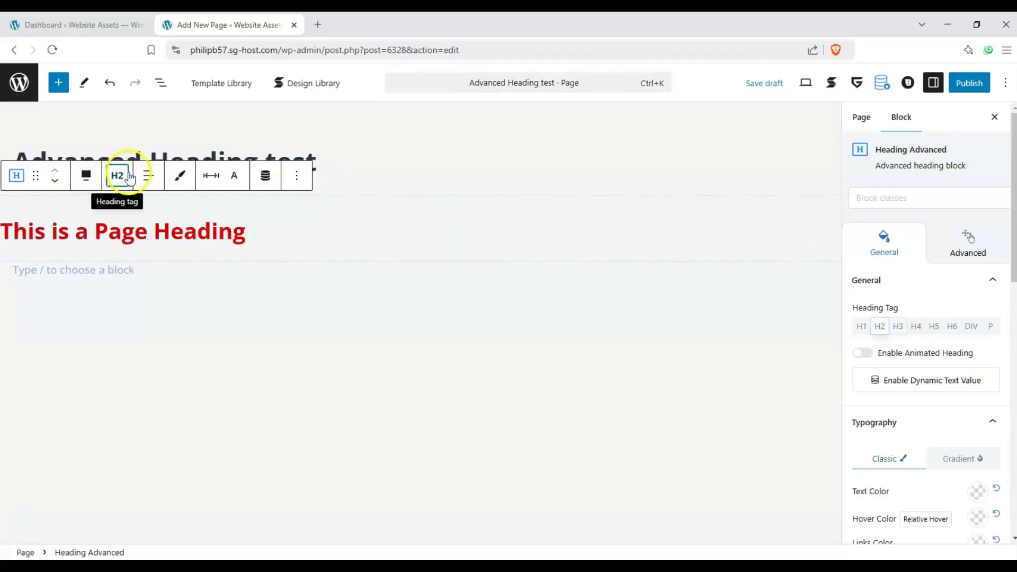
Step: Center the text of the page heading
click(146, 176)
click(154, 240)
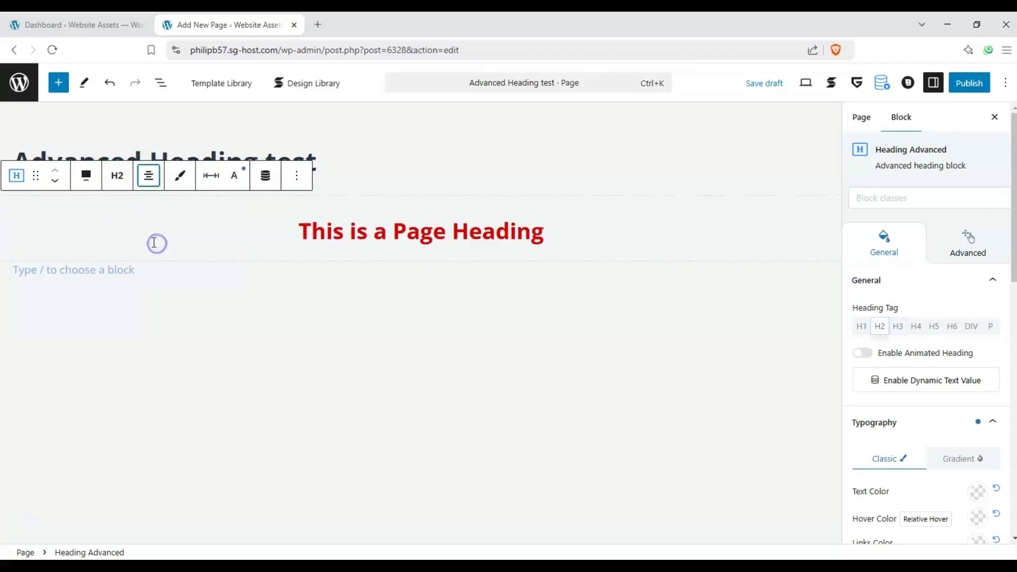
Step: Examine the heading block's style attribute options and its margin and padding settings
click(179, 184)
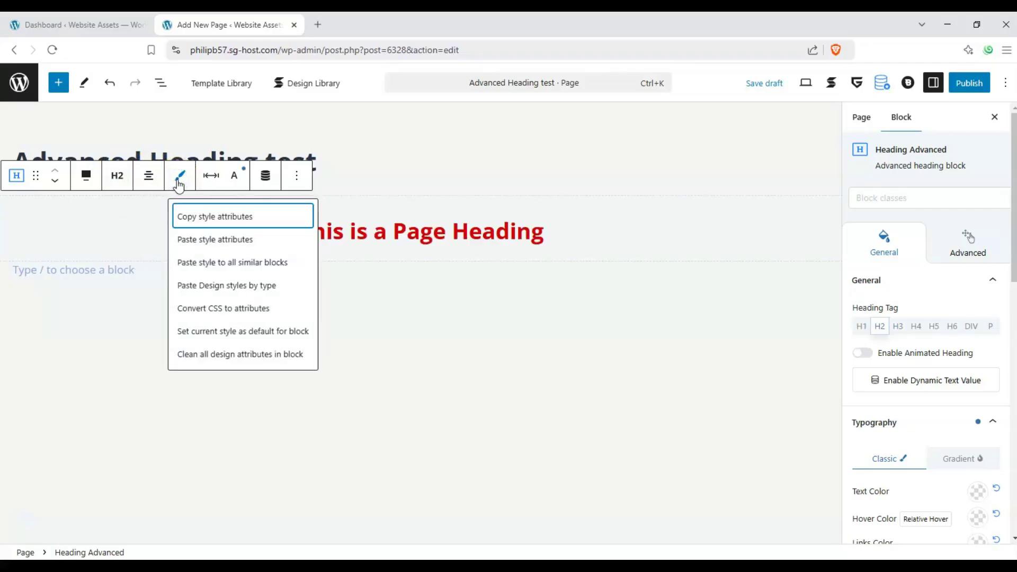
click(178, 184)
click(178, 184)
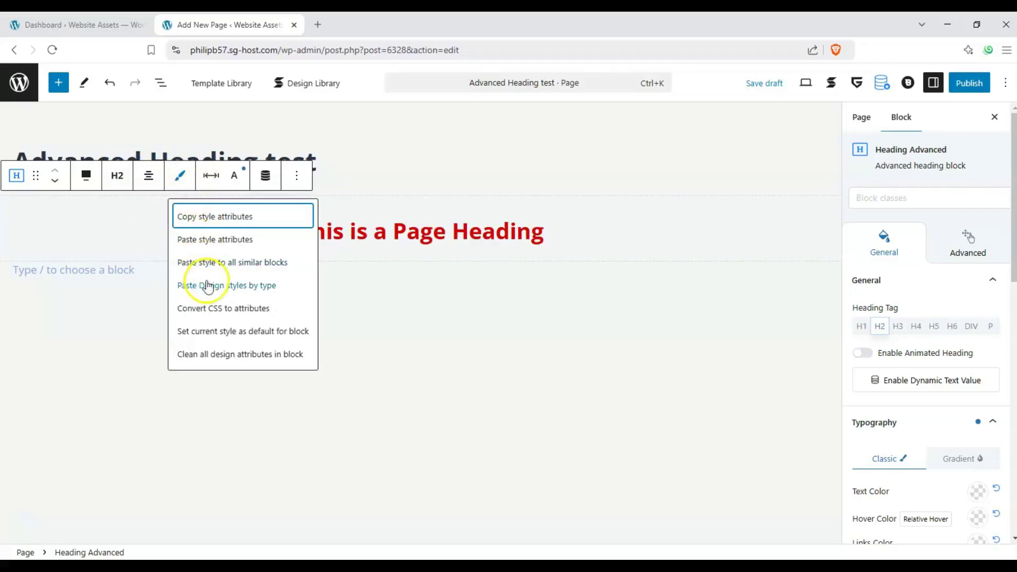
click(183, 190)
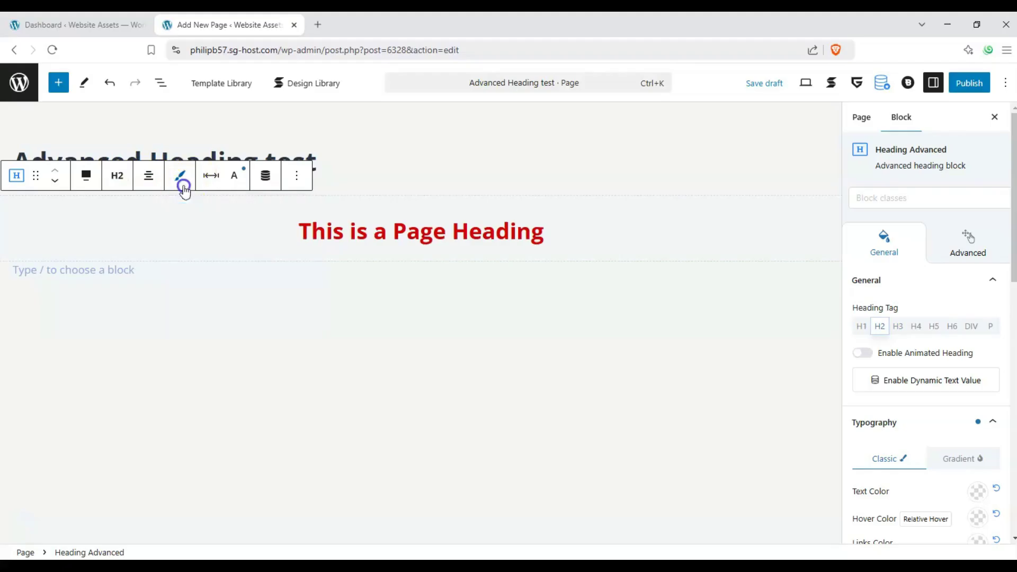
click(210, 180)
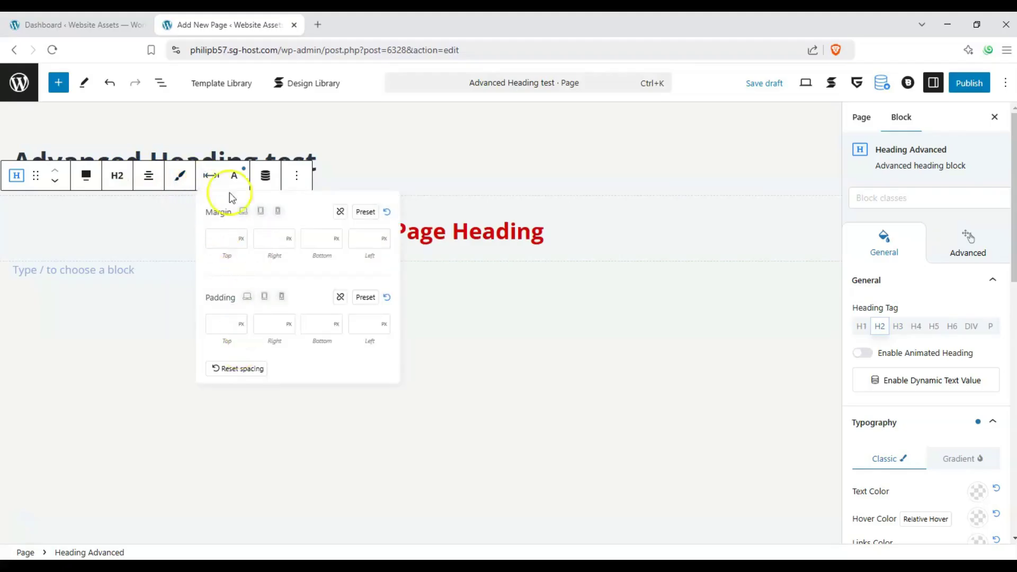
click(212, 176)
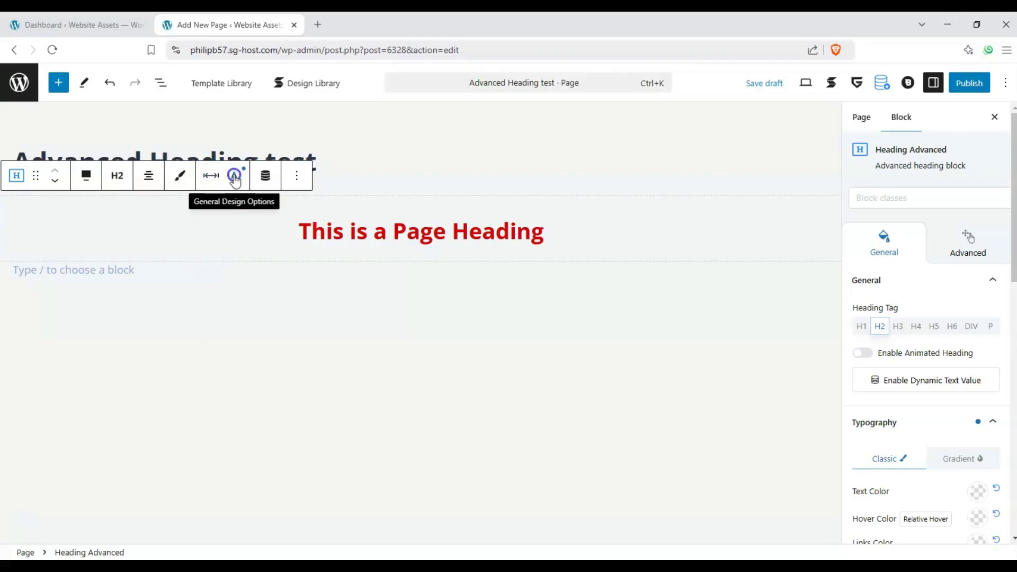
Step: Try enabling dynamic text on the page heading and switch it off again
click(235, 179)
click(235, 179)
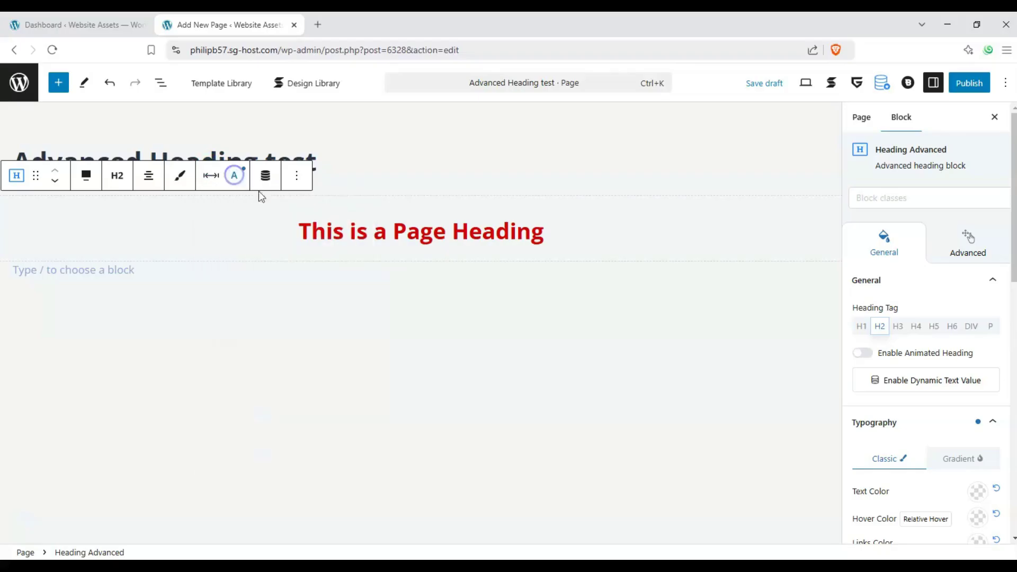
click(268, 180)
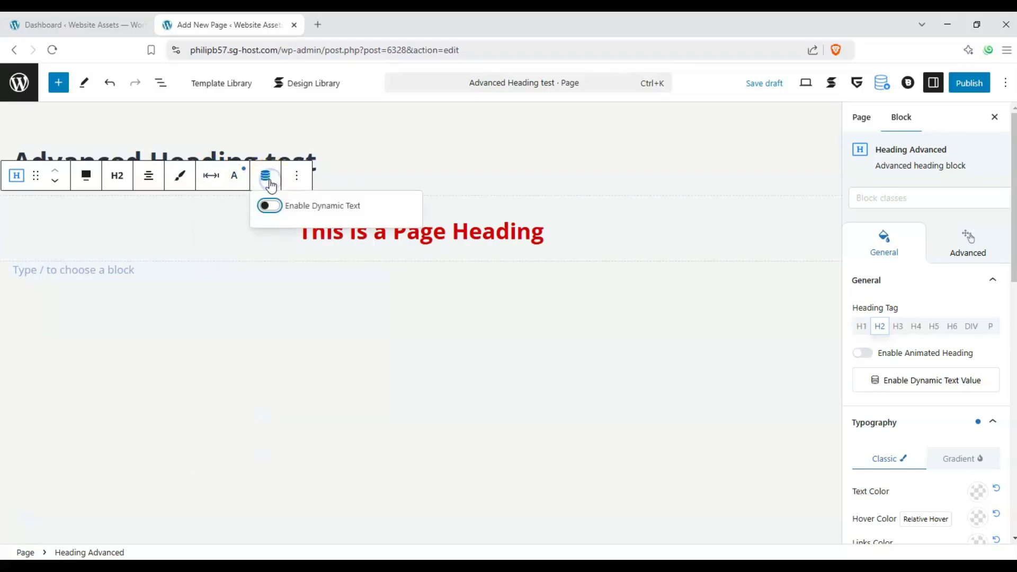
click(268, 207)
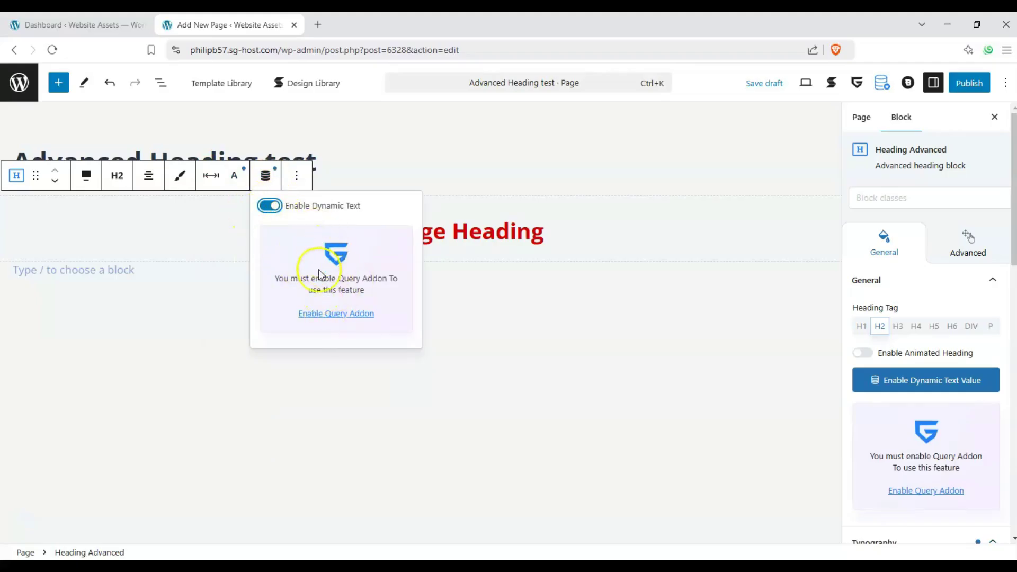
click(269, 206)
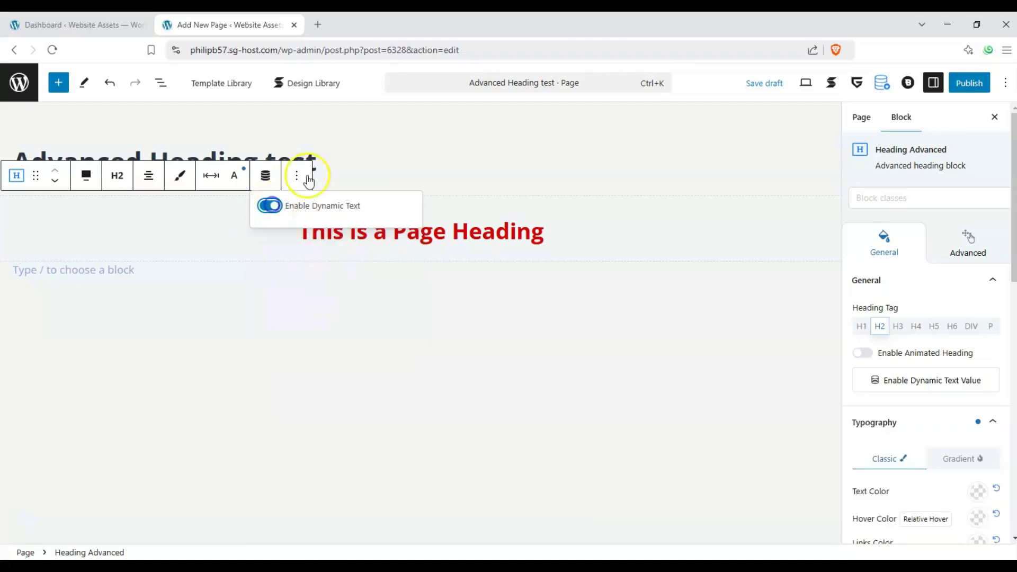
Step: Review the additional actions available for the heading block, keeping its settings sidebar open
click(296, 176)
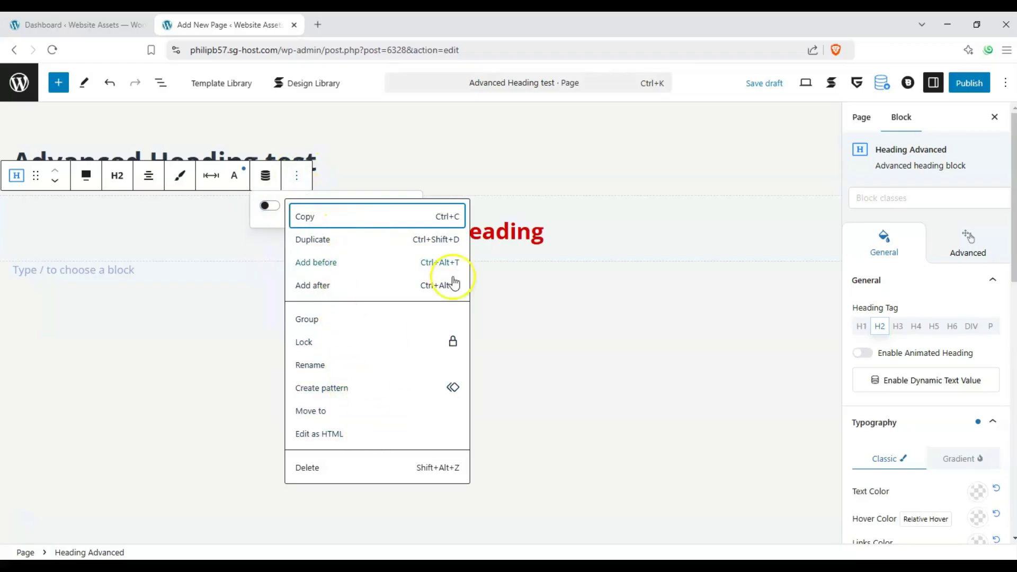
click(581, 227)
click(583, 227)
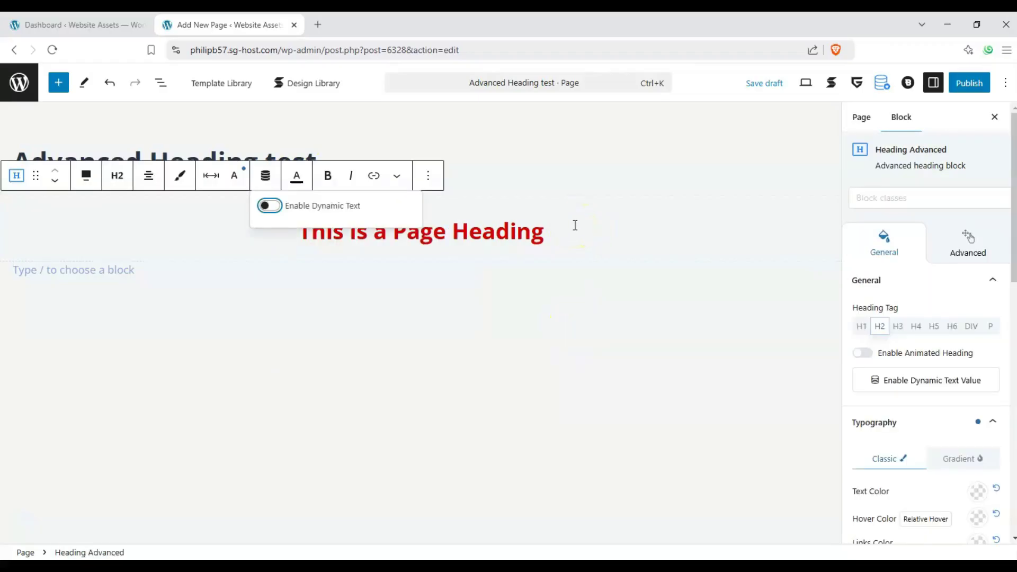
click(935, 85)
click(935, 86)
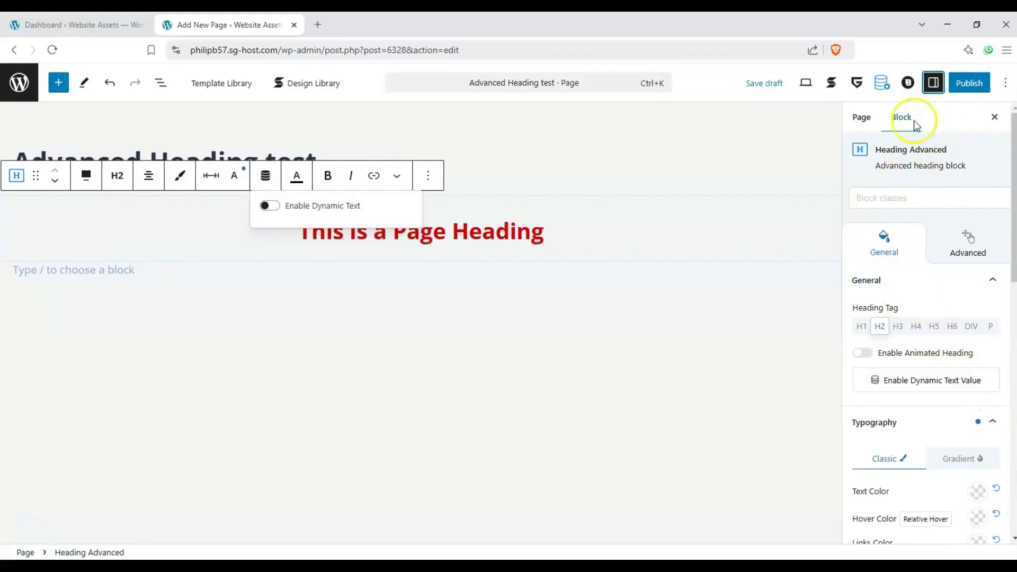
Step: Open the GreenShift Global Elements options and look through the heading, body text and button styles
click(856, 83)
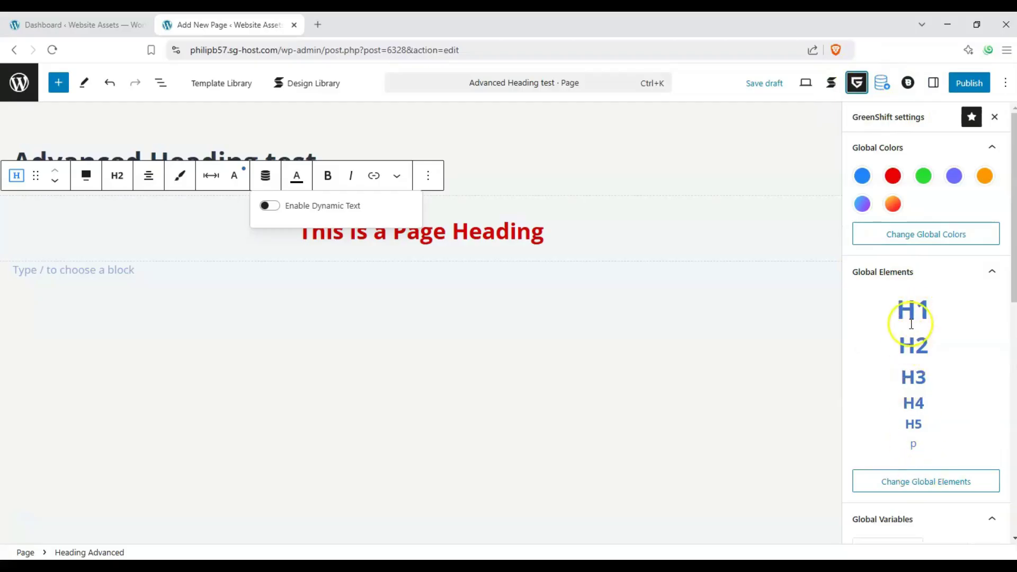
click(923, 492)
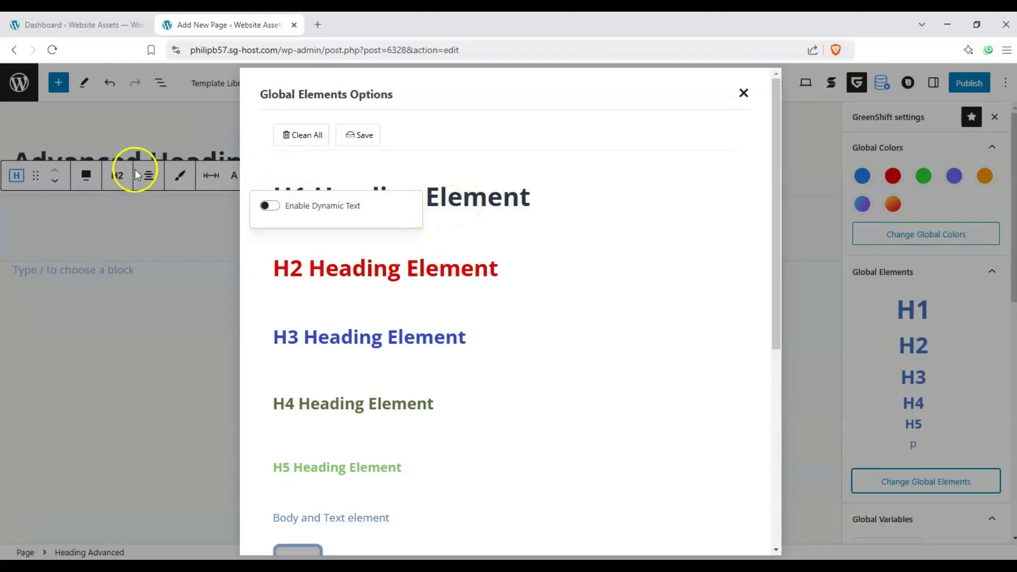
scroll(425, 311, down, 3)
scroll(395, 333, up, 2)
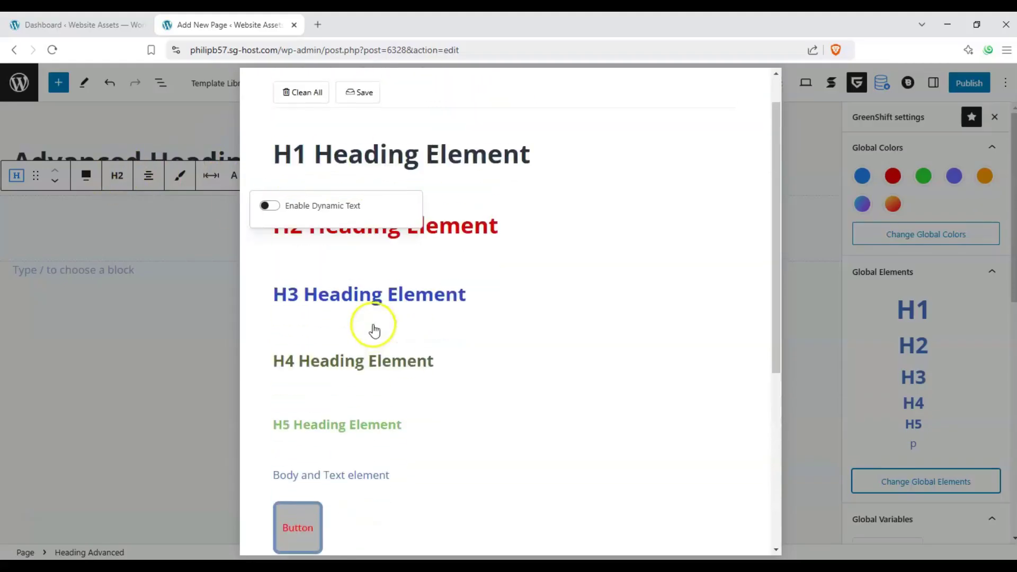
scroll(373, 329, down, 1)
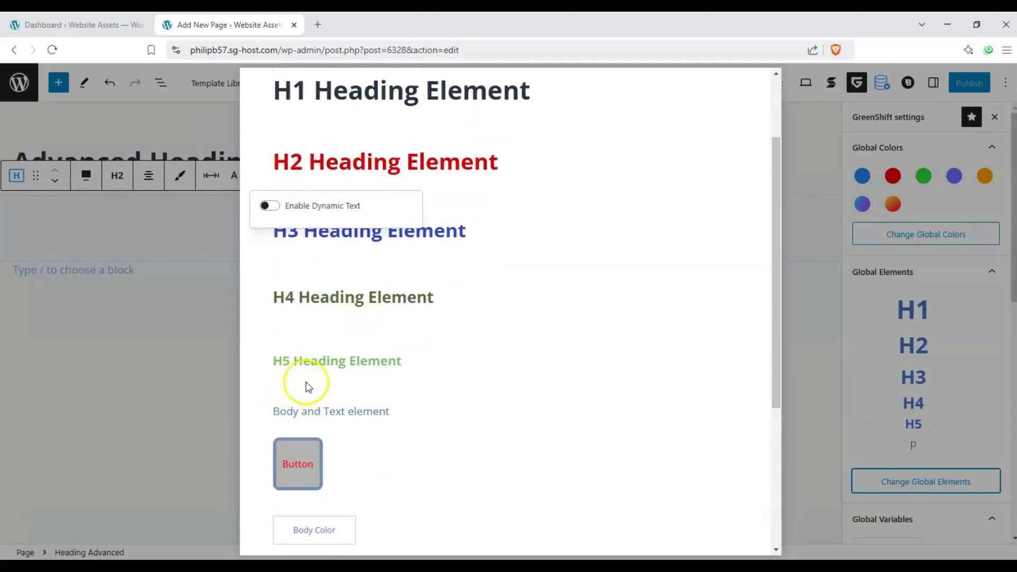
scroll(328, 365, up, 1)
click(474, 223)
click(474, 223)
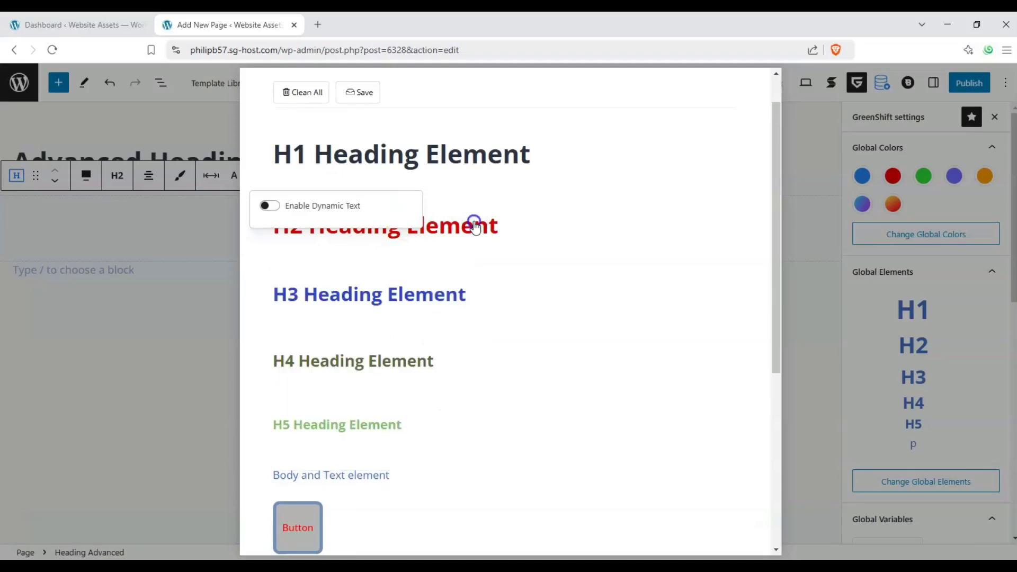
Step: Set the text color of the global H3 Heading Element to dark green, hex 024900
click(368, 295)
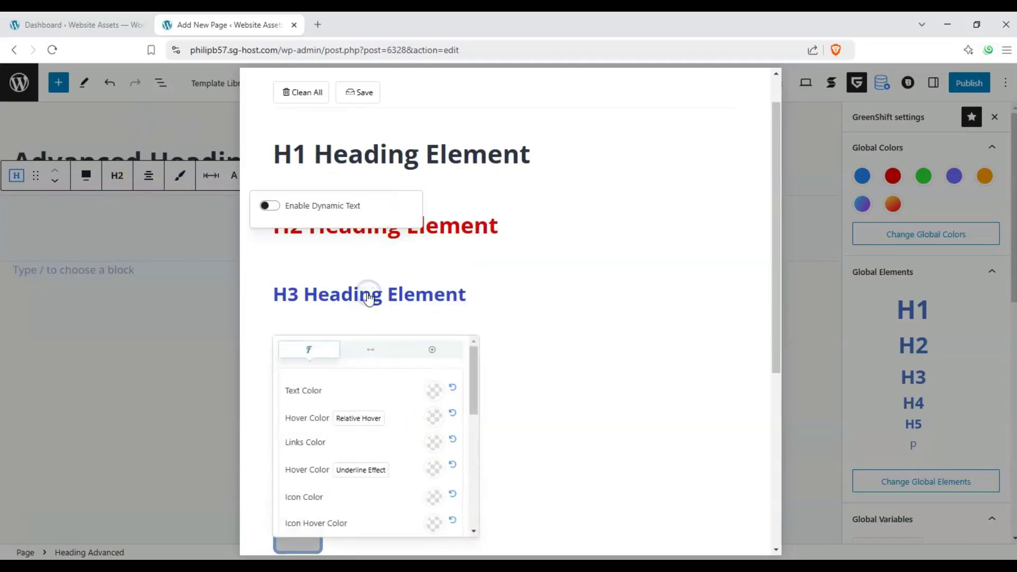
click(434, 393)
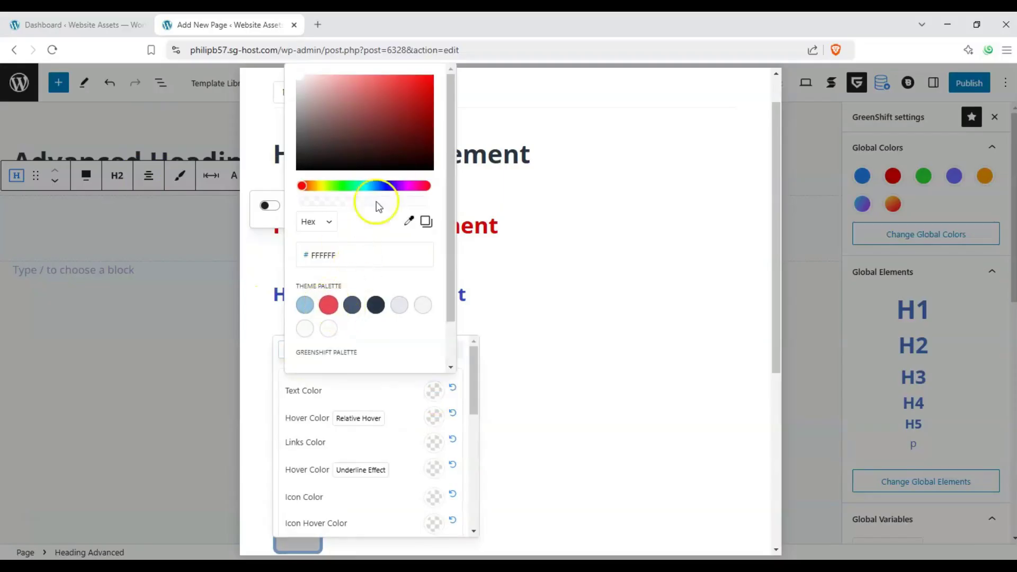
click(343, 185)
click(418, 121)
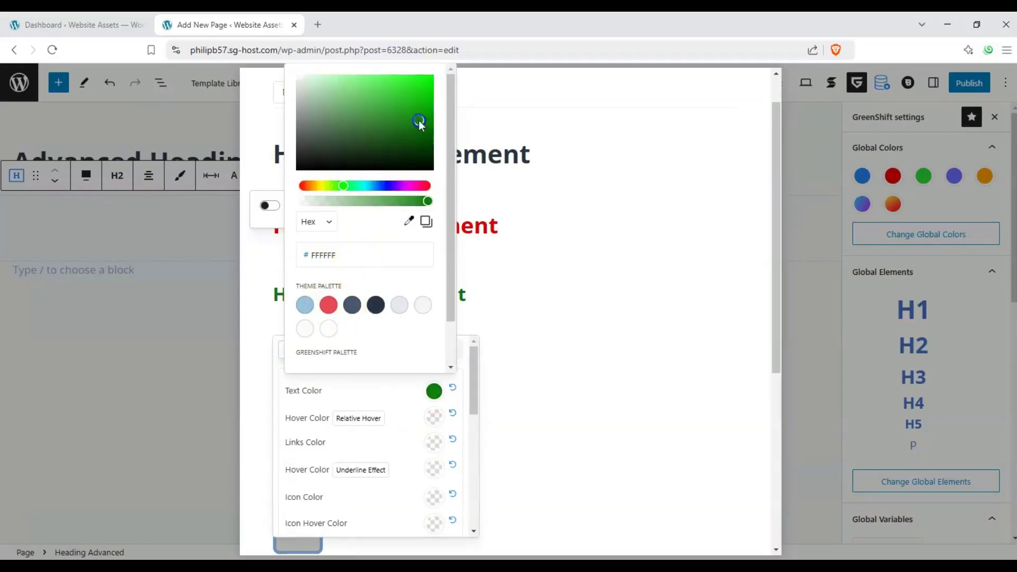
drag(418, 121, 429, 143)
scroll(431, 402, down, 1)
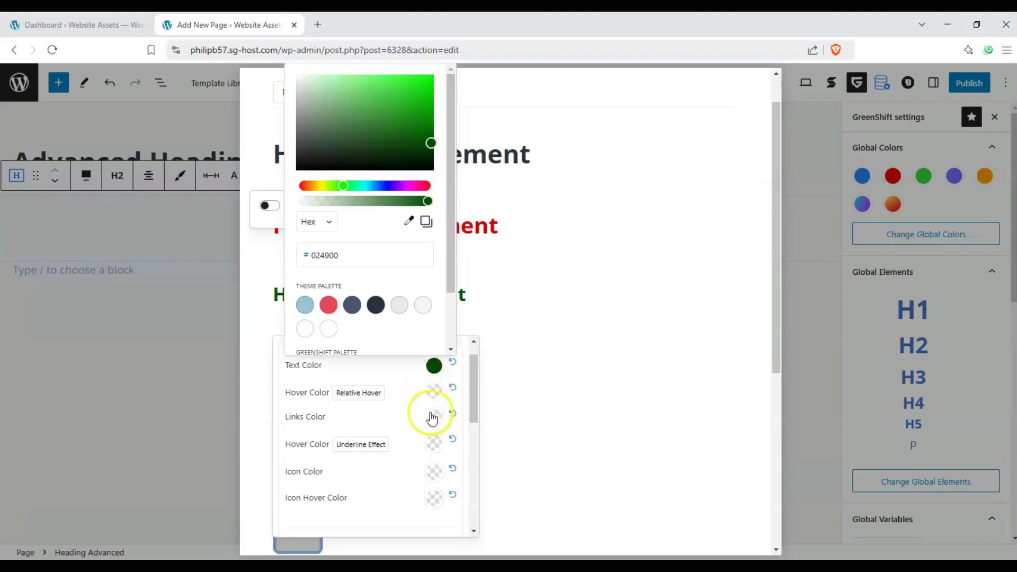
scroll(422, 434, down, 3)
scroll(422, 434, up, 3)
scroll(386, 435, down, 3)
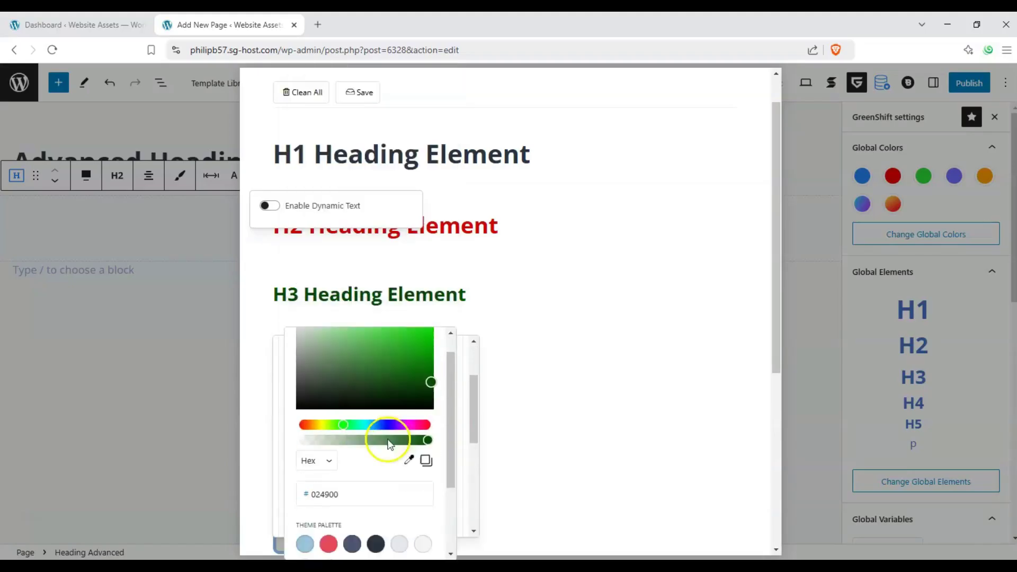
click(569, 304)
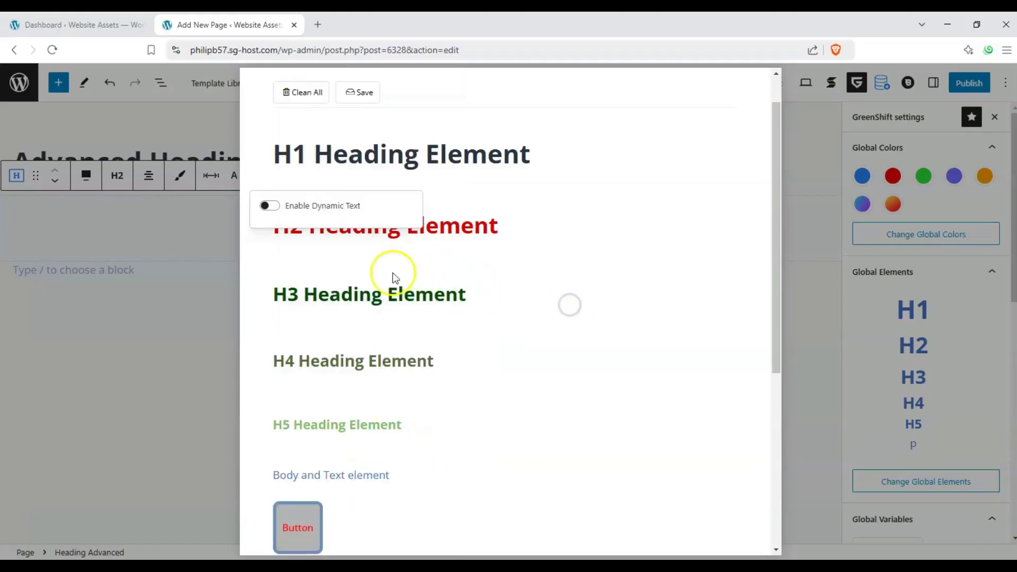
Step: Save the Global Elements options and close them
scroll(362, 323, down, 2)
scroll(358, 122, up, 1)
scroll(359, 122, up, 1)
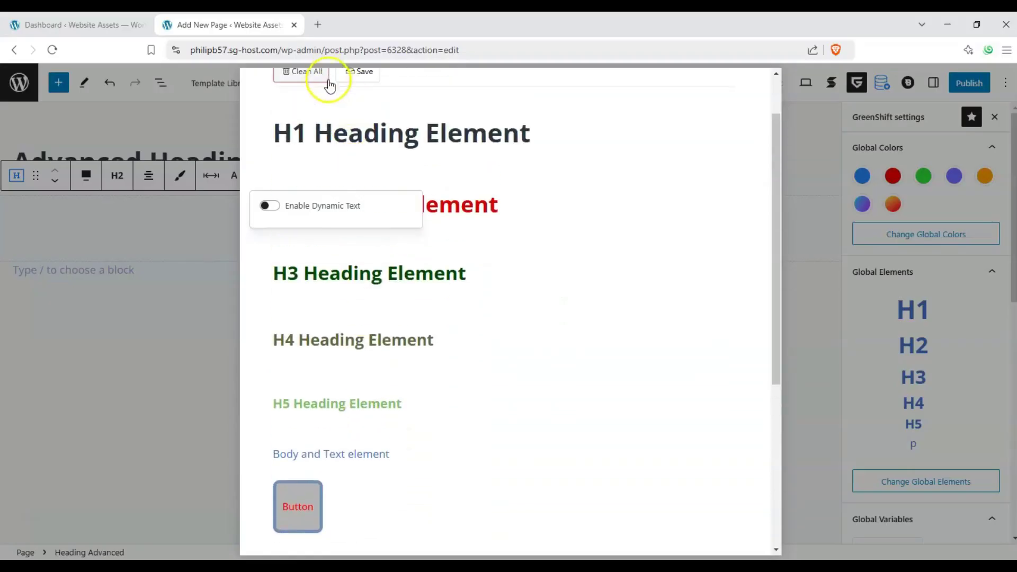
click(356, 73)
click(188, 300)
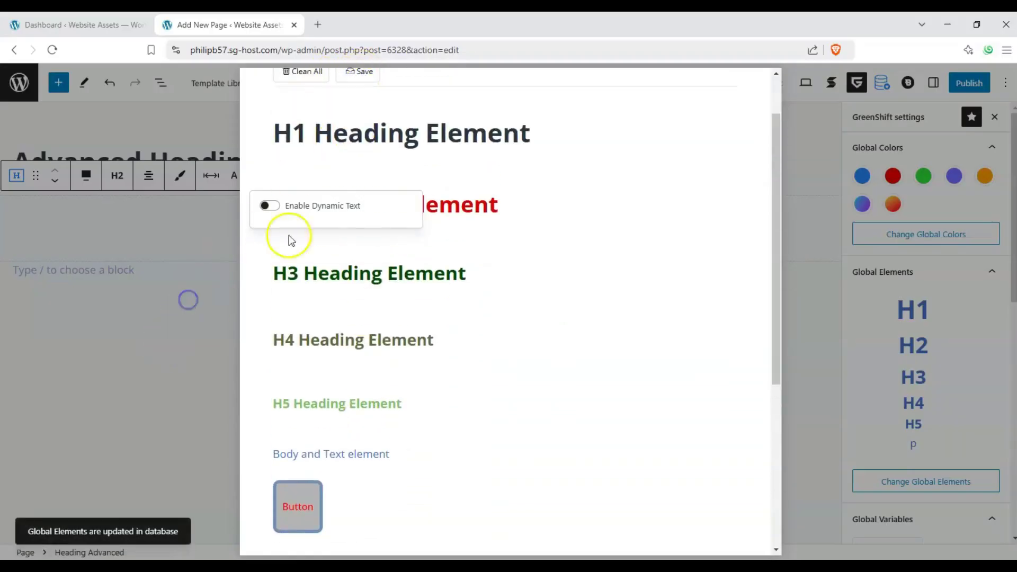
scroll(717, 236, up, 2)
scroll(746, 91, down, 1)
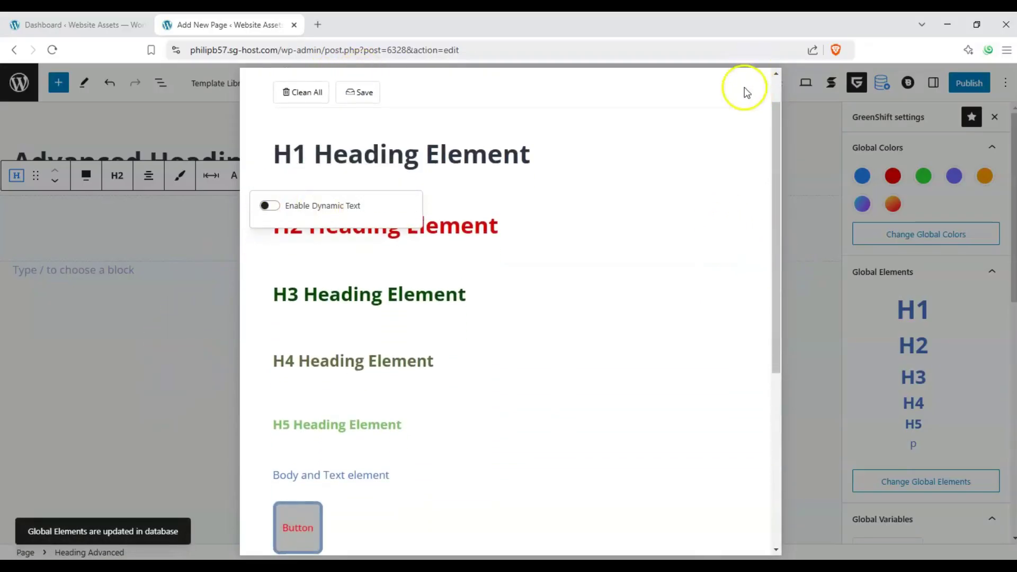
scroll(746, 91, up, 1)
click(744, 93)
Step: Change the heading tag of "This is a Page Heading" to H3 and dismiss the Enable Dynamic Text popup
click(392, 268)
click(415, 235)
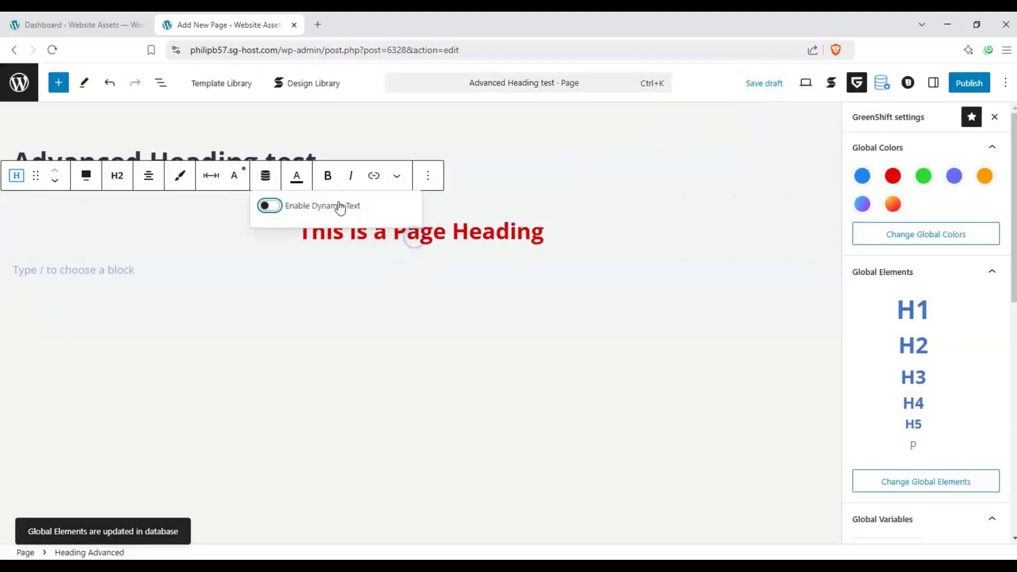
click(117, 179)
click(117, 262)
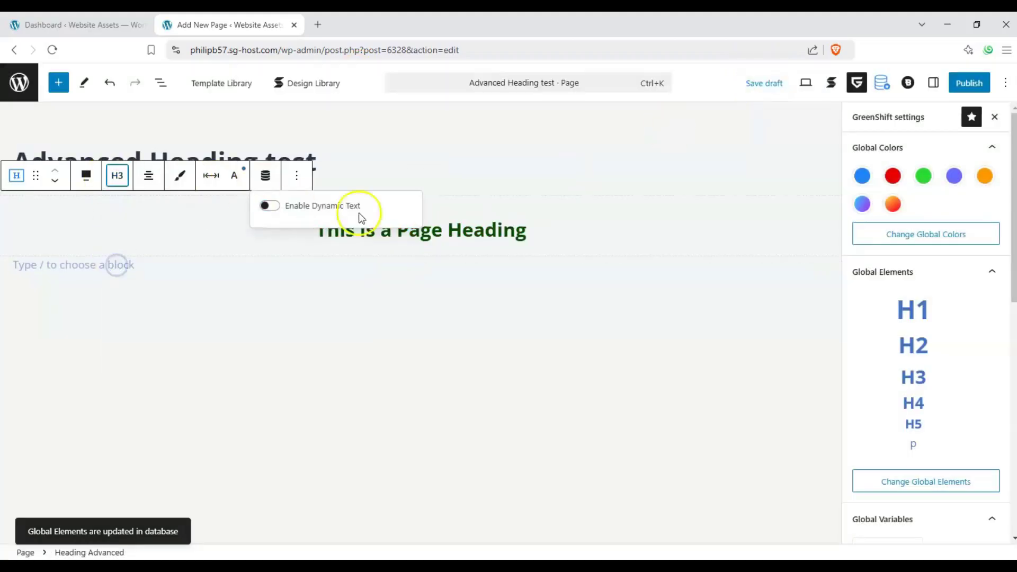
click(420, 245)
click(428, 175)
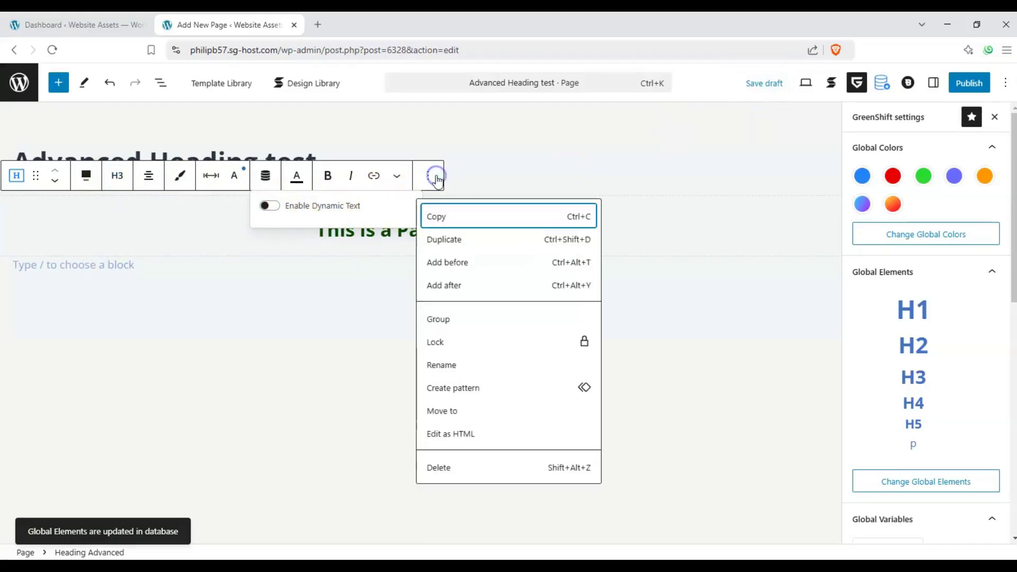
click(308, 188)
click(262, 183)
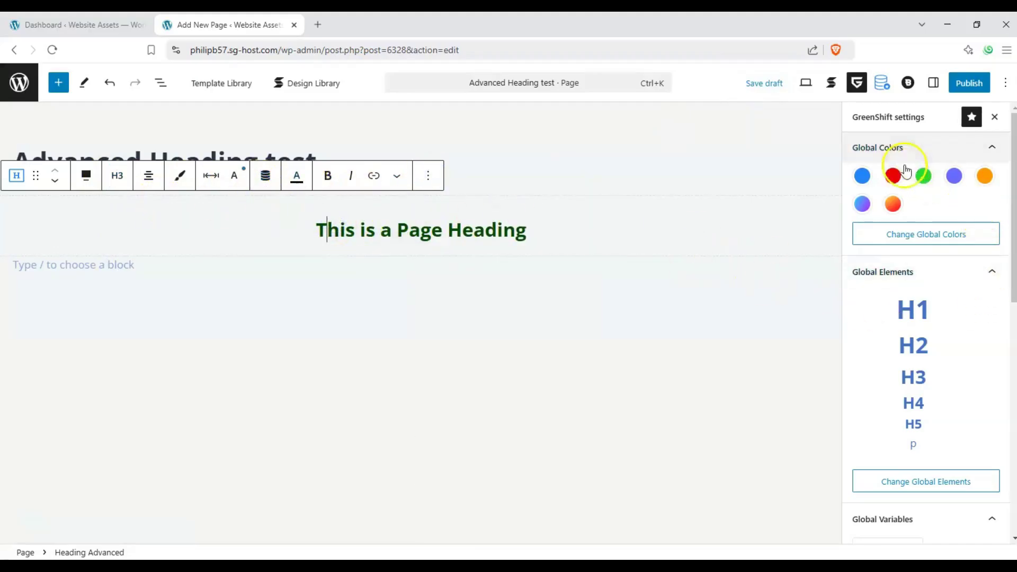
Step: Look through the GreenShift global colors, elements, variables and custom CSS settings
scroll(898, 301, down, 3)
scroll(917, 350, down, 3)
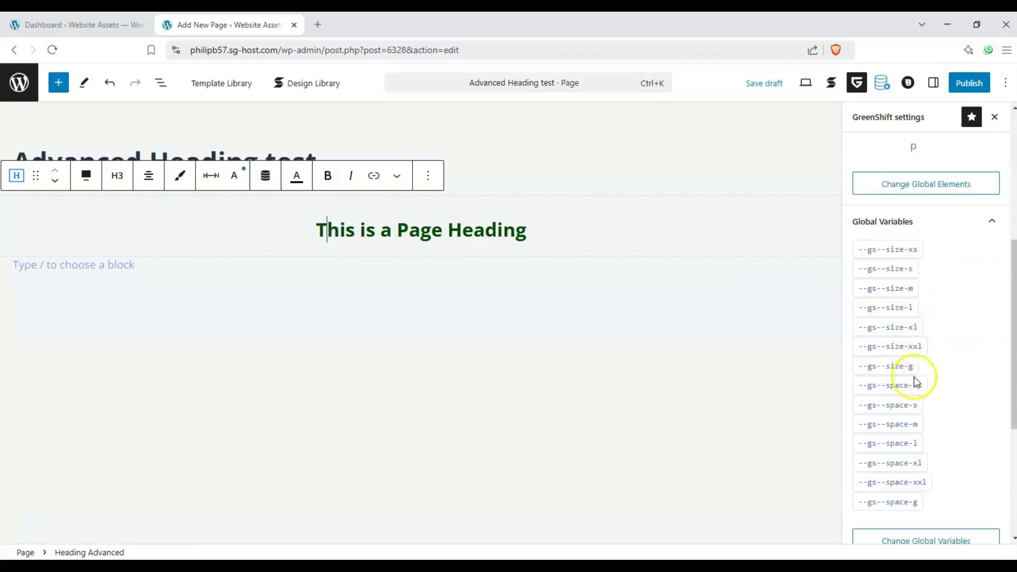
scroll(899, 341, down, 2)
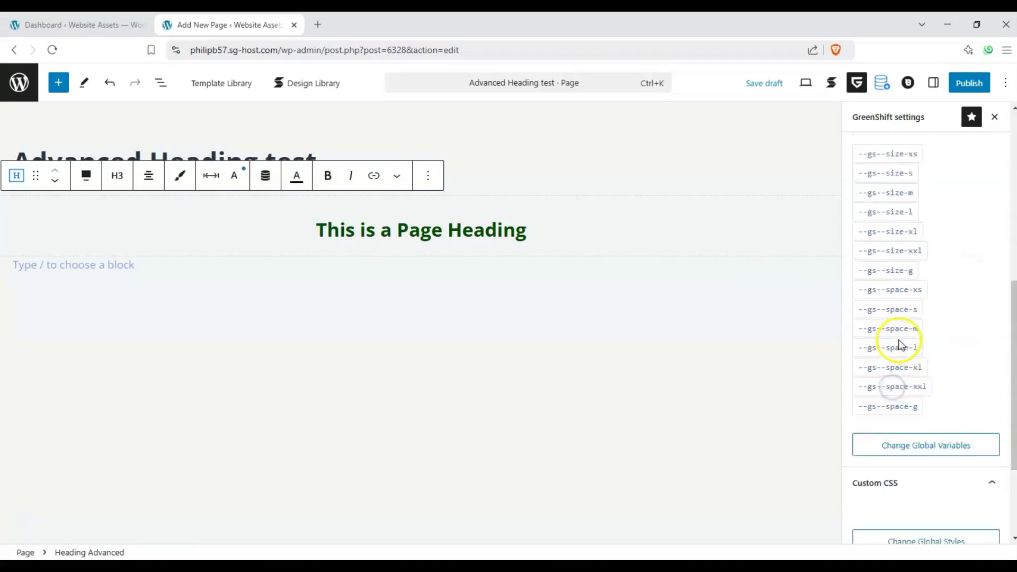
scroll(895, 212, up, 8)
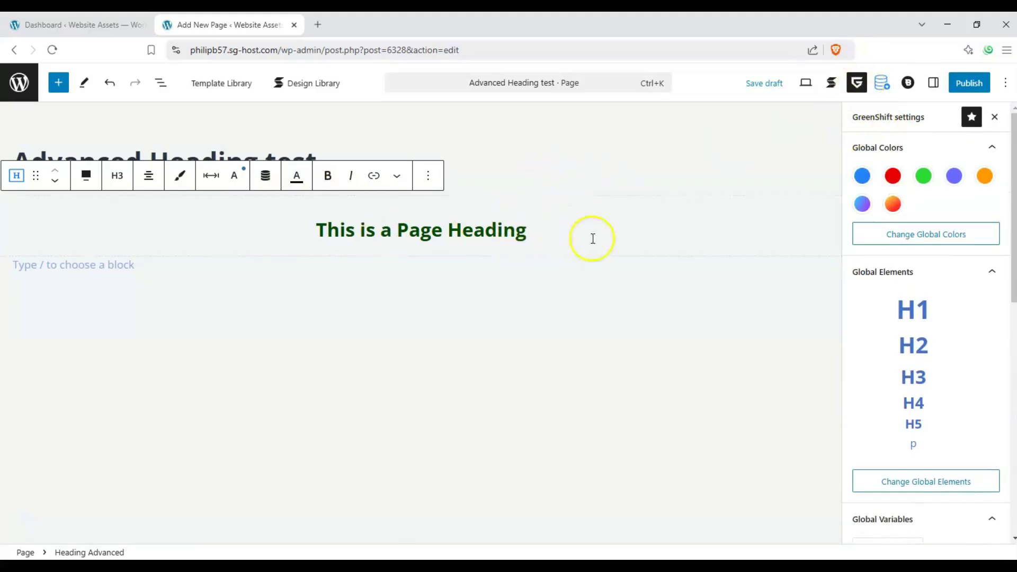
Step: View the page's own settings and return to the settings of the Heading Advanced block
click(930, 85)
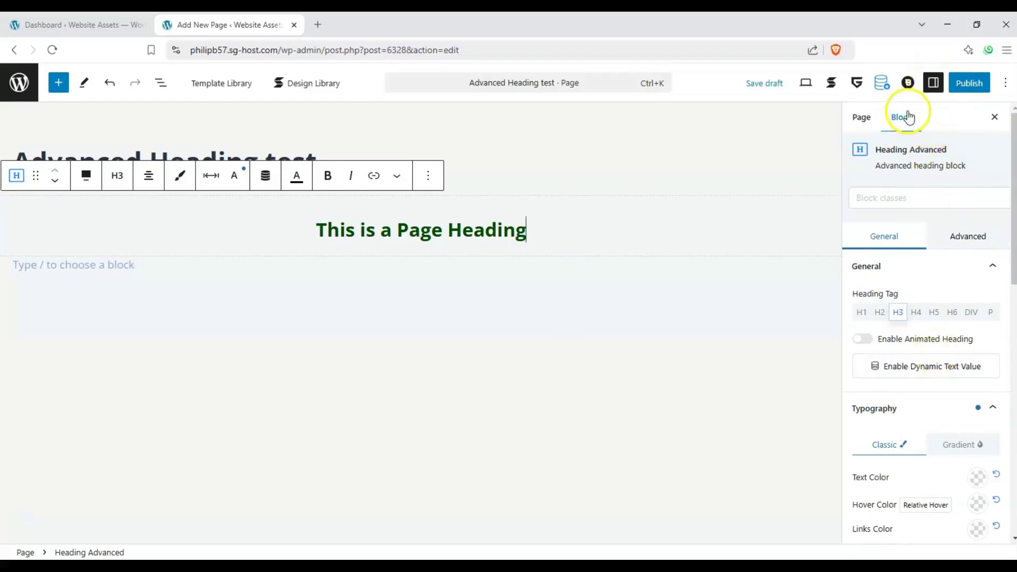
click(864, 123)
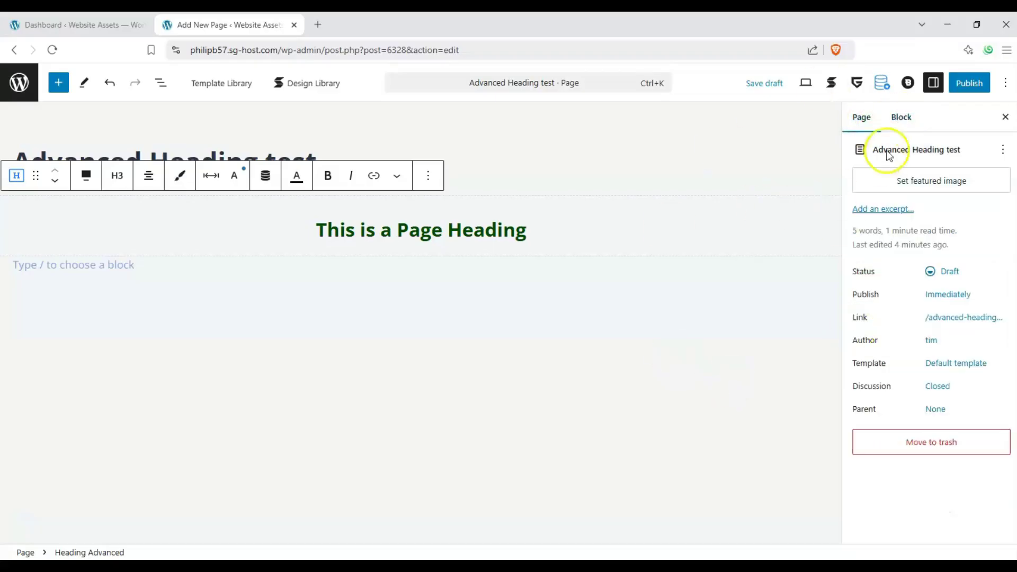
click(900, 118)
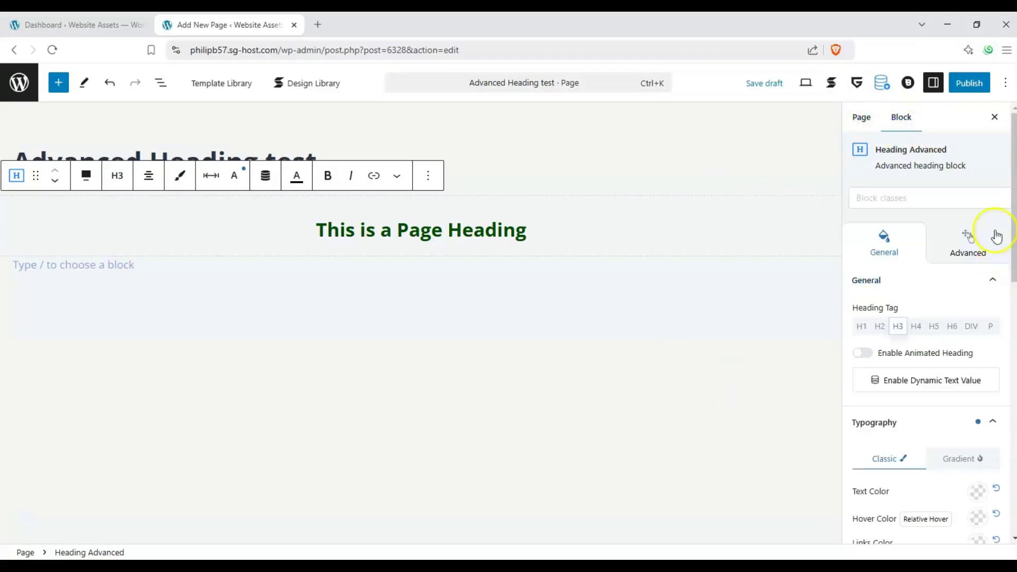
Step: Try the H2 and H1 tags on the page heading from the block settings and return it to H3
scroll(990, 239, down, 2)
scroll(901, 239, down, 1)
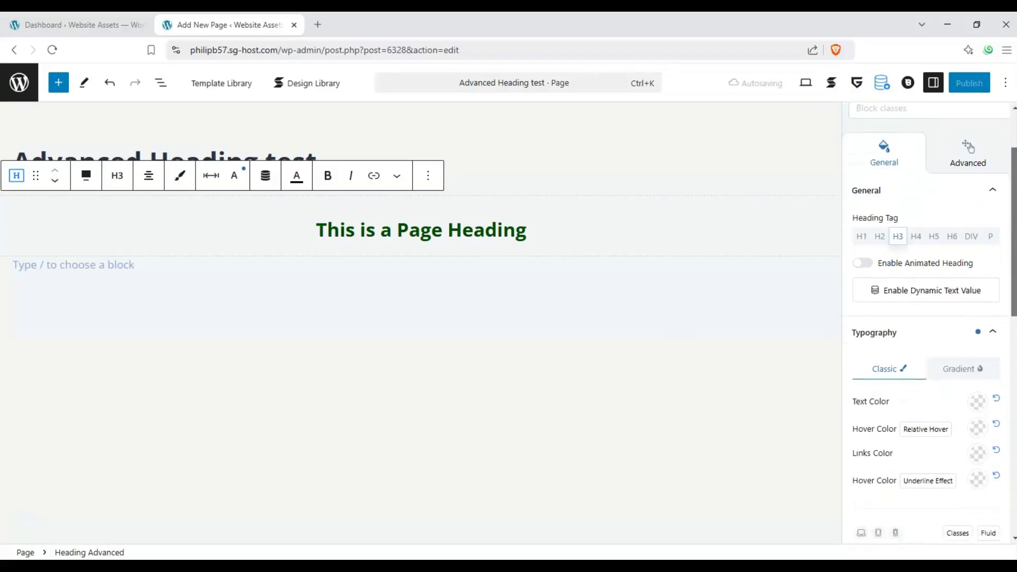
click(897, 217)
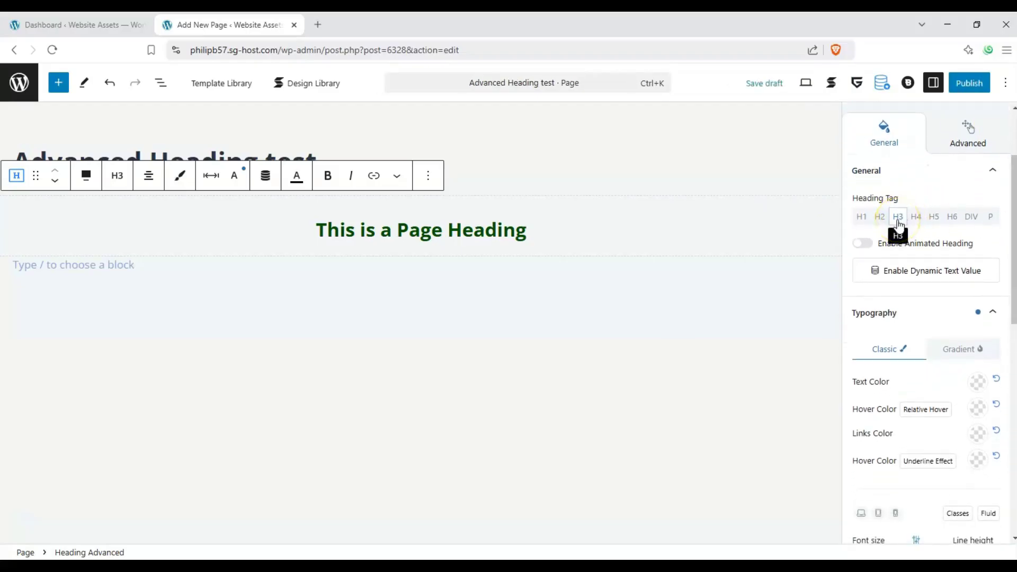
click(879, 217)
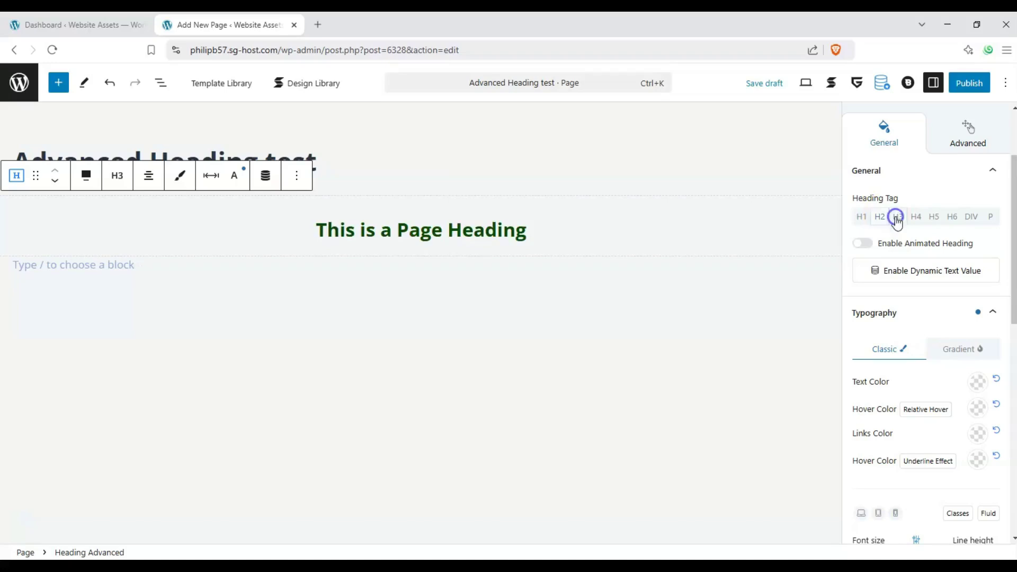
click(863, 217)
click(880, 218)
click(896, 218)
Step: Enable the animated heading option for the Heading Advanced block
click(863, 244)
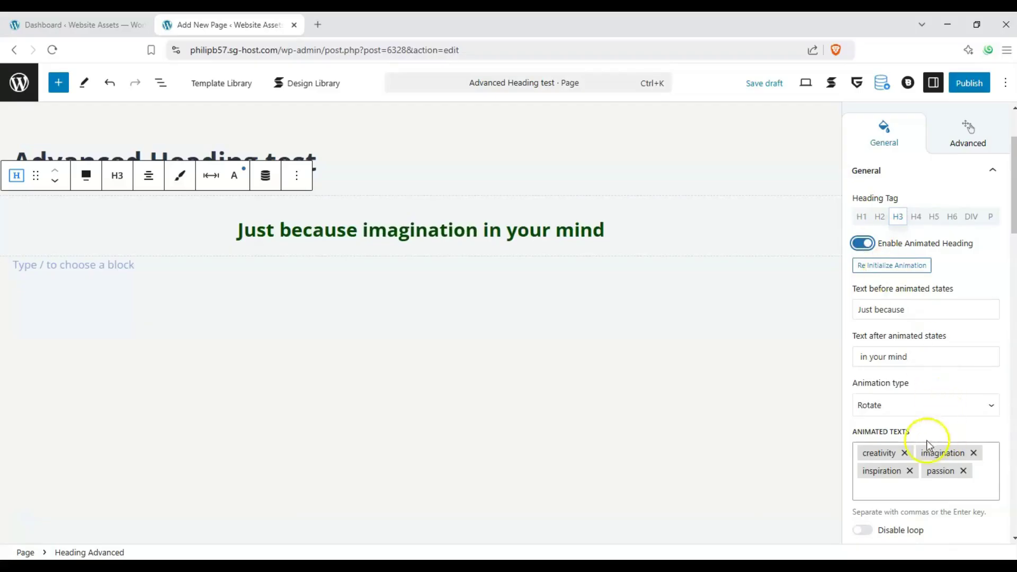
Step: Remove the default animated texts creativity, imagination, inspiration and passion from the heading
click(905, 452)
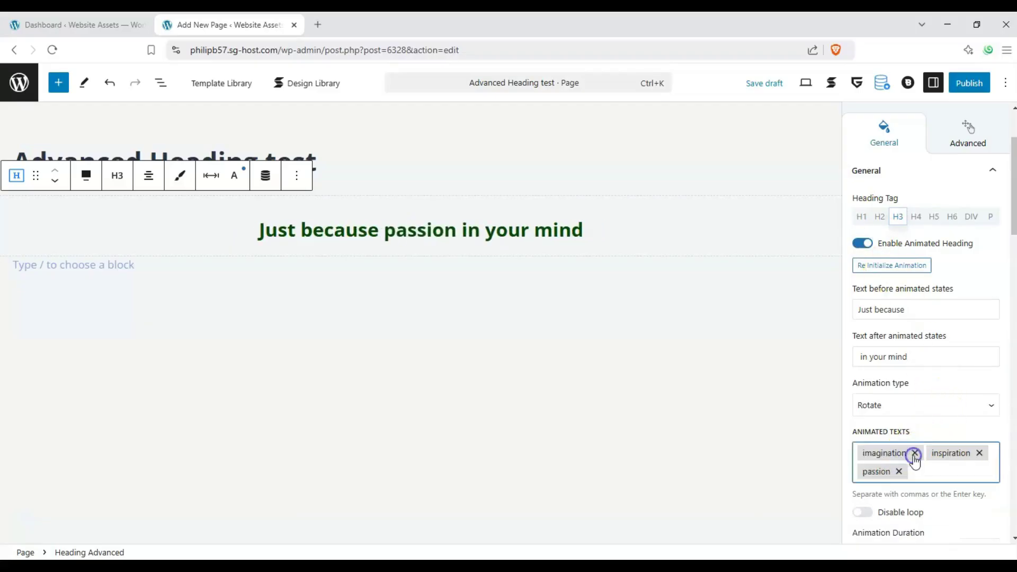
click(914, 453)
click(912, 454)
click(900, 453)
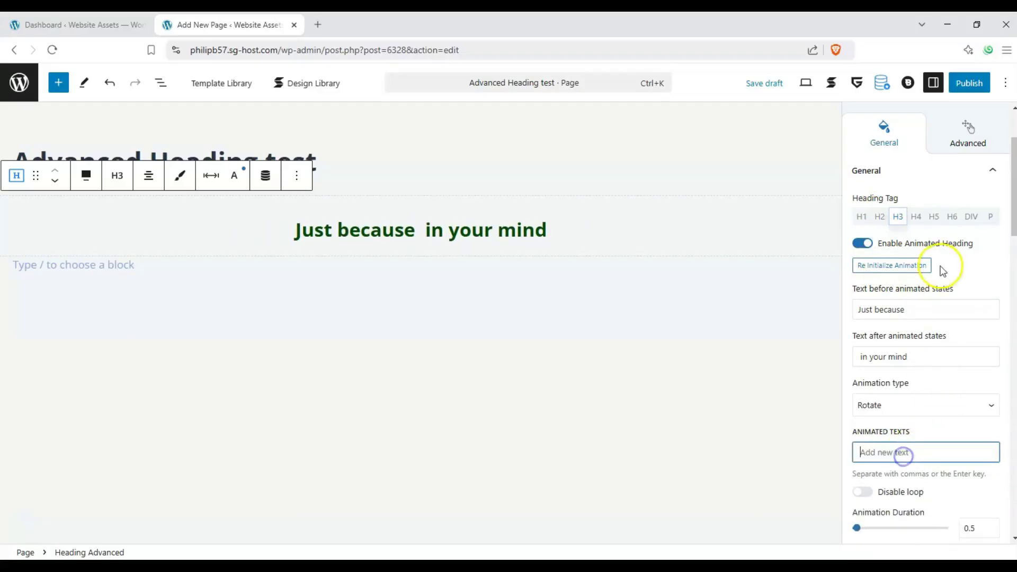
Step: Set the text before the animated states to "This is a" and the text after them to "Page heading"
click(928, 310)
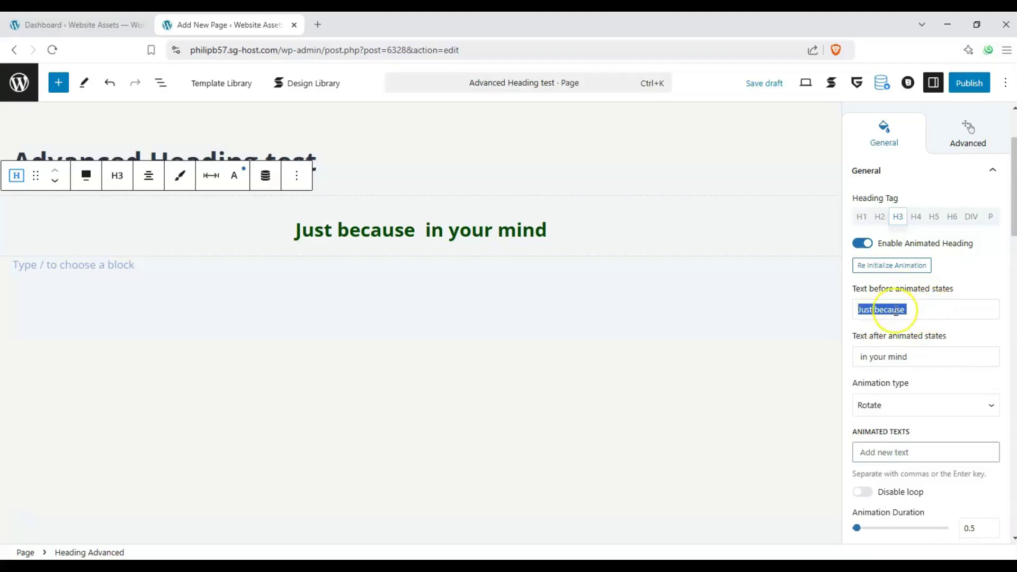
text(This is a)
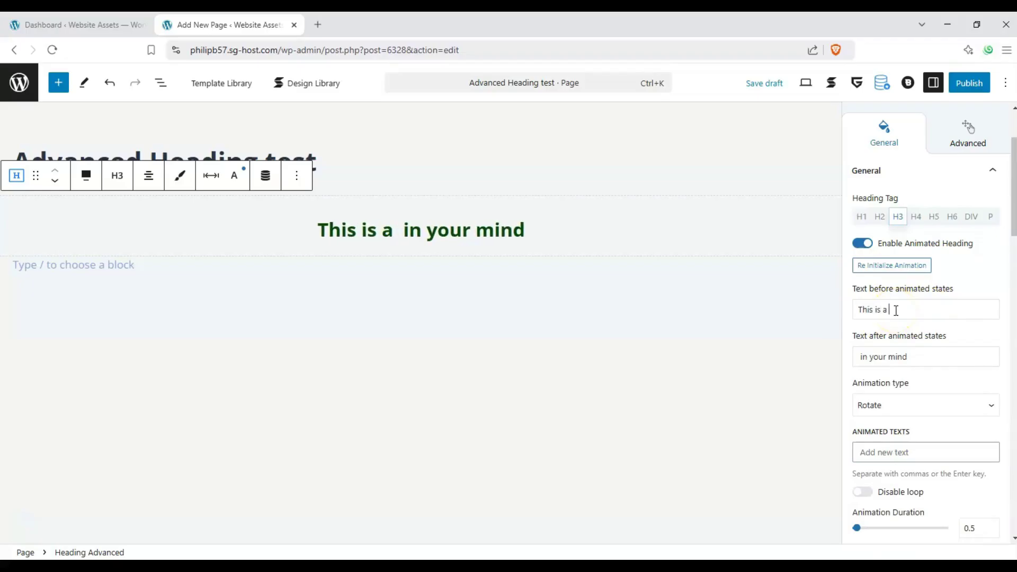
drag(924, 357, 833, 370)
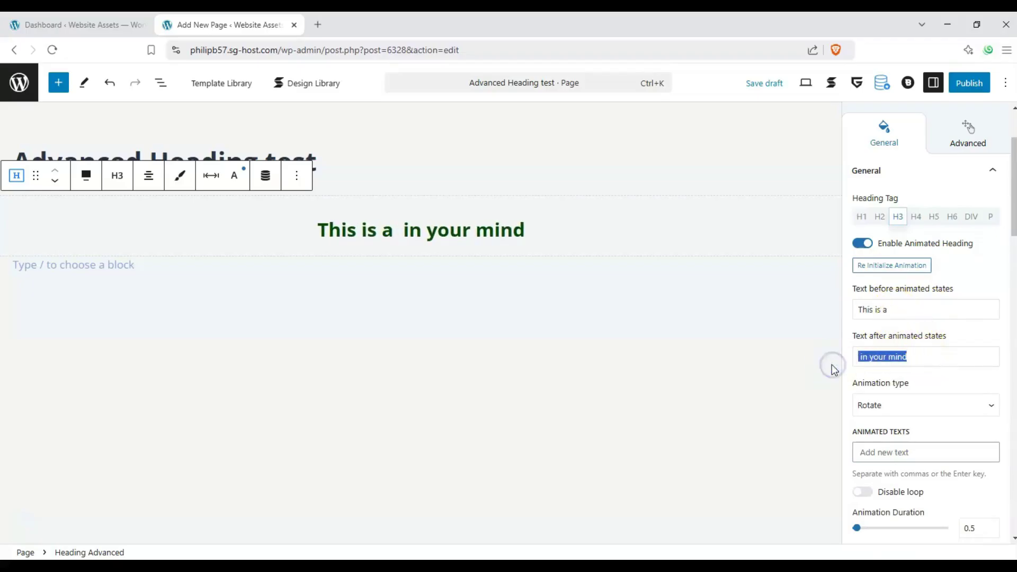
text(Page headui)
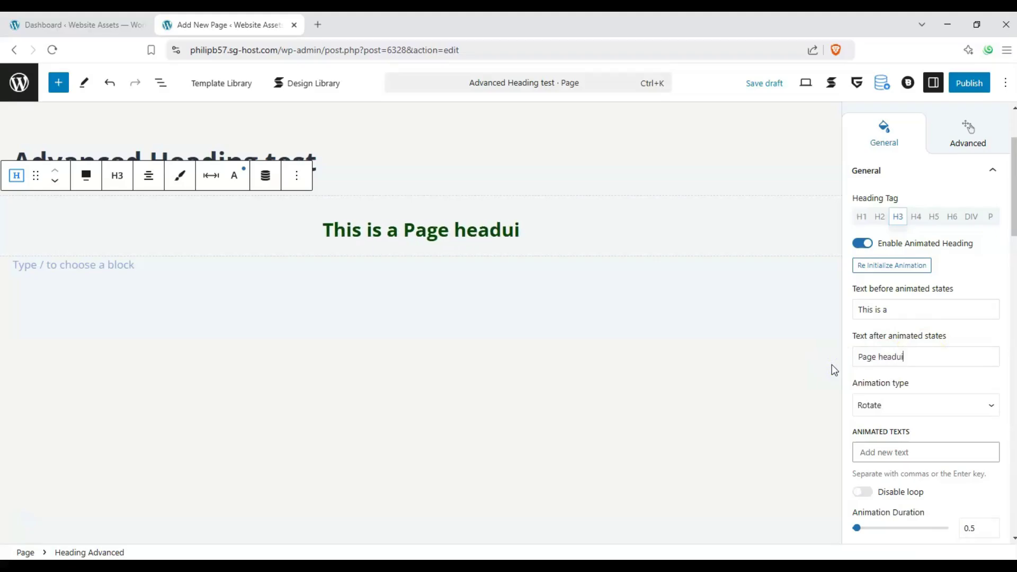
text(n)
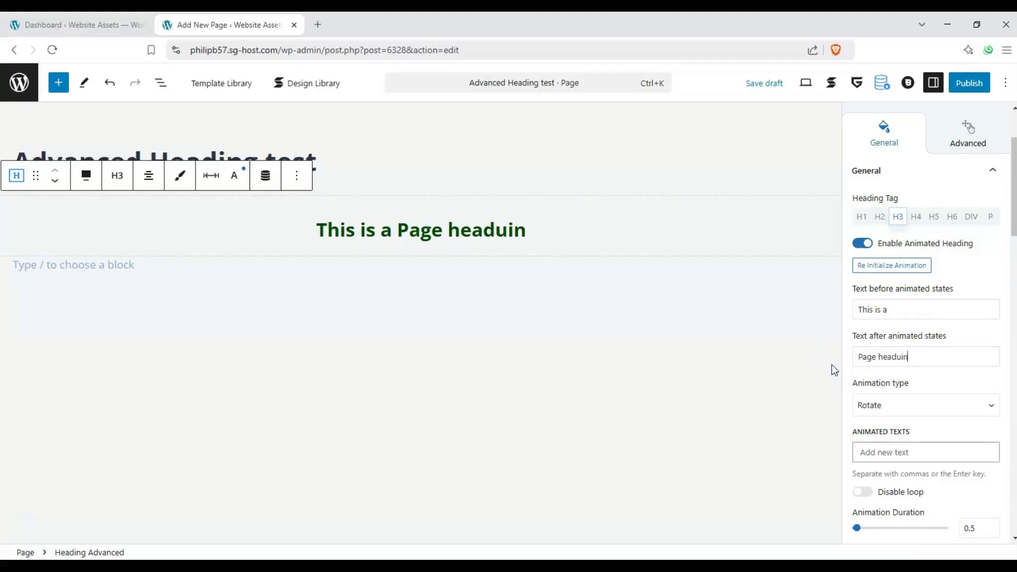
key(BackSpace)
key(BackSpace)
key(BackSpace)
text(ing)
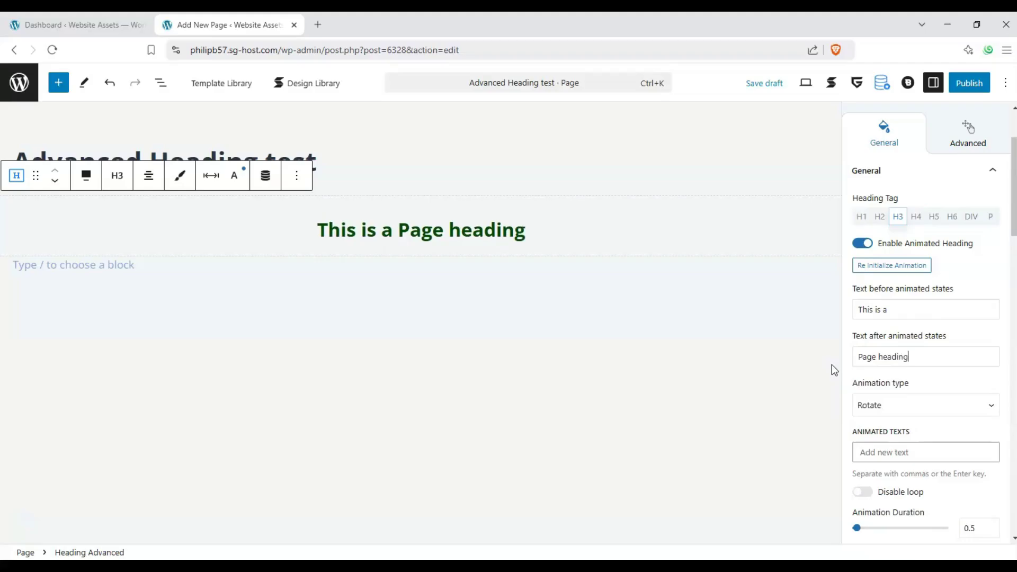
Step: Add "Page heading" as the animated text and clear the text after the animated states
drag(907, 357, 853, 366)
click(897, 451)
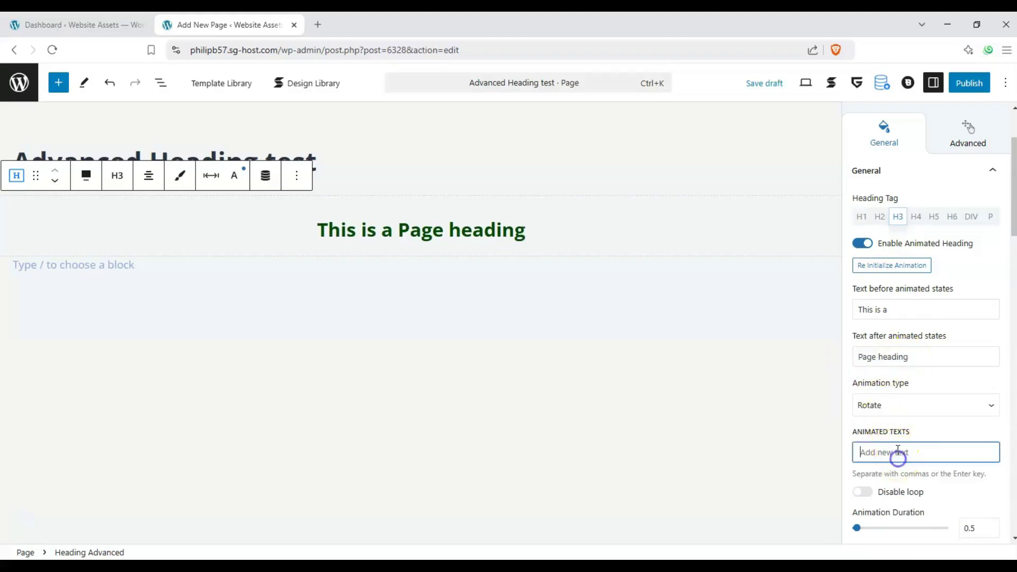
key(Return)
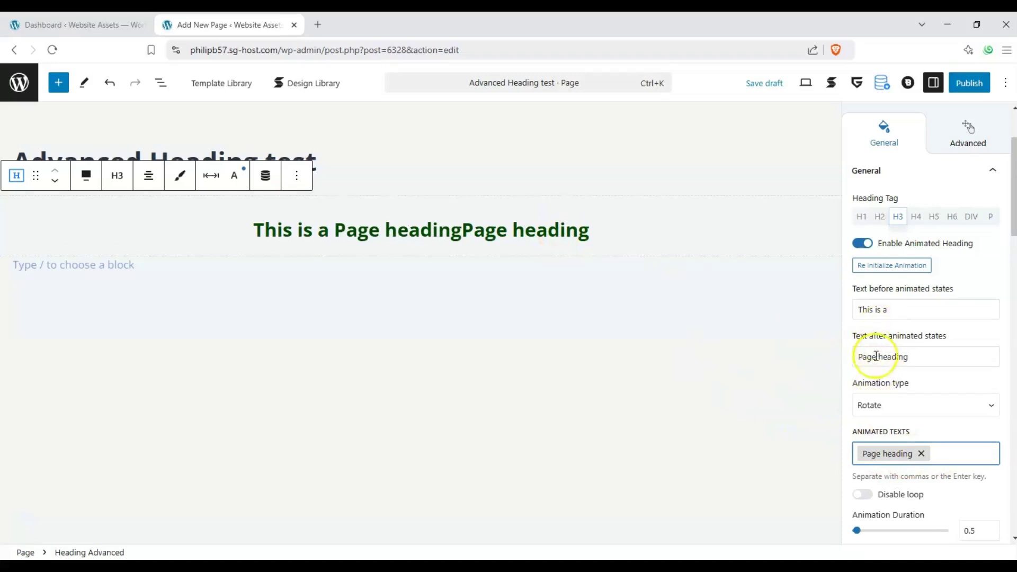
drag(876, 356, 849, 370)
key(BackSpace)
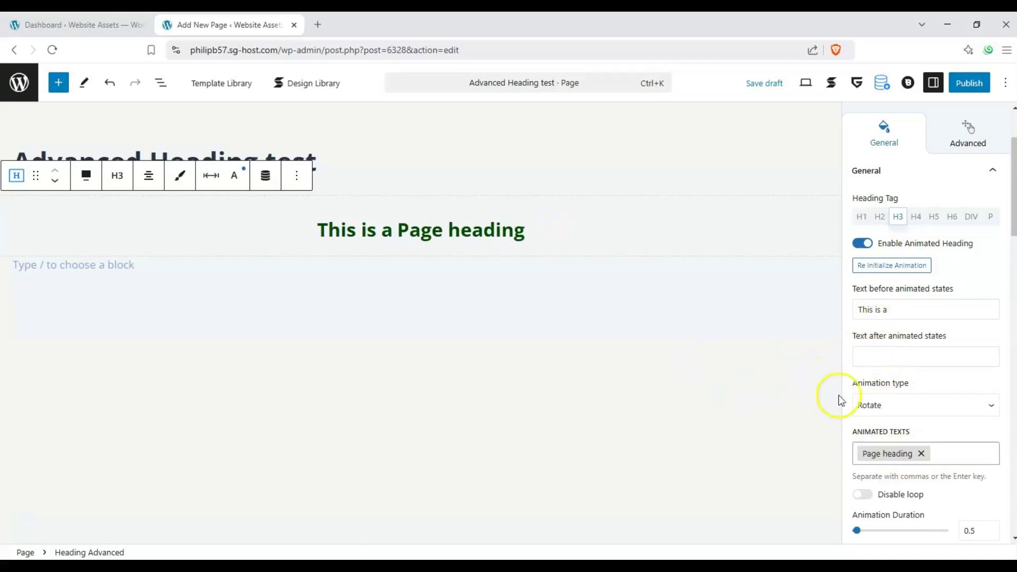
Step: Try the Loader animation type on the animated heading
click(865, 405)
click(873, 438)
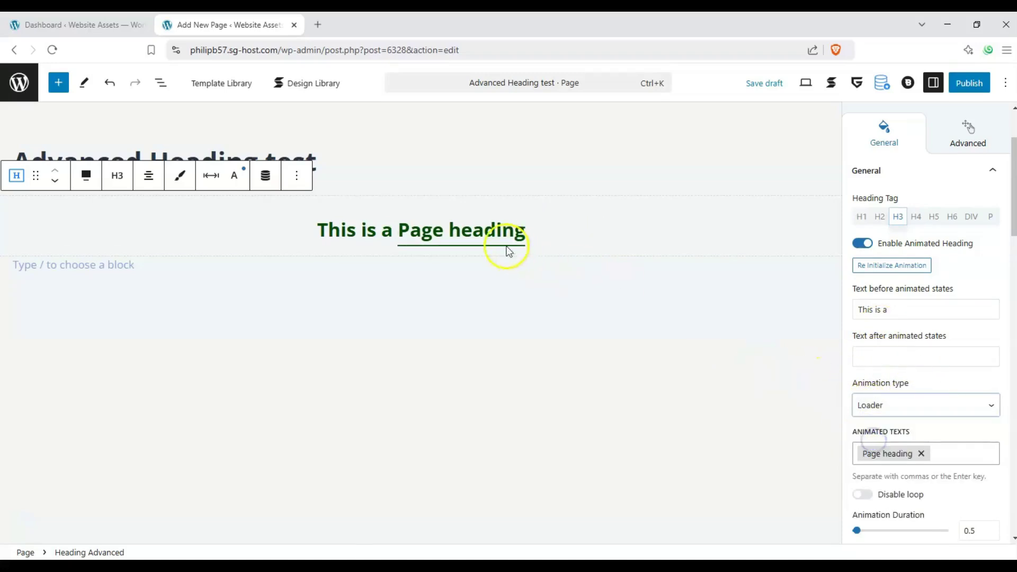
click(427, 299)
click(440, 215)
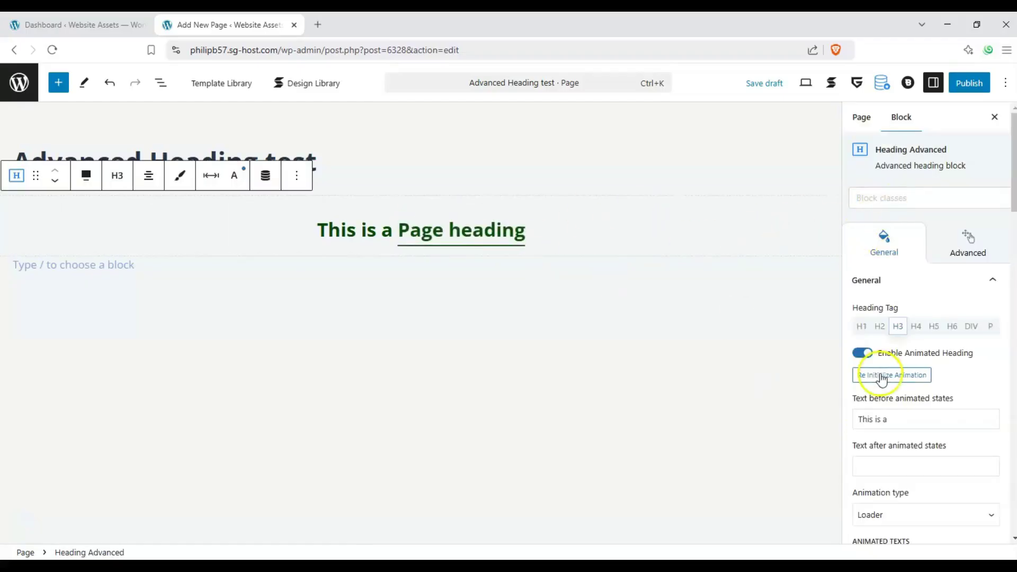
Step: Set the heading's animation type to Zoom
scroll(921, 487, down, 1)
click(917, 470)
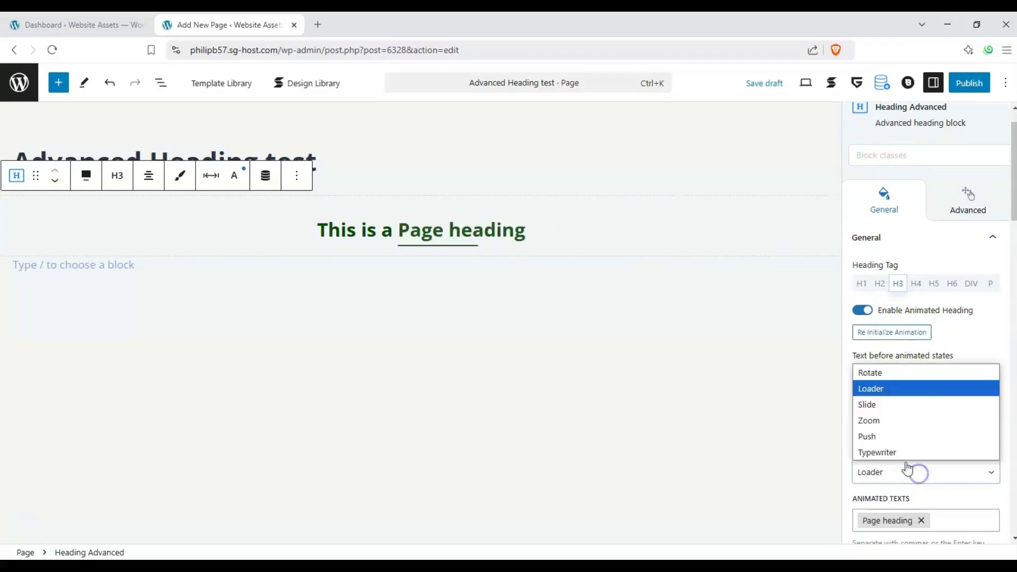
click(884, 421)
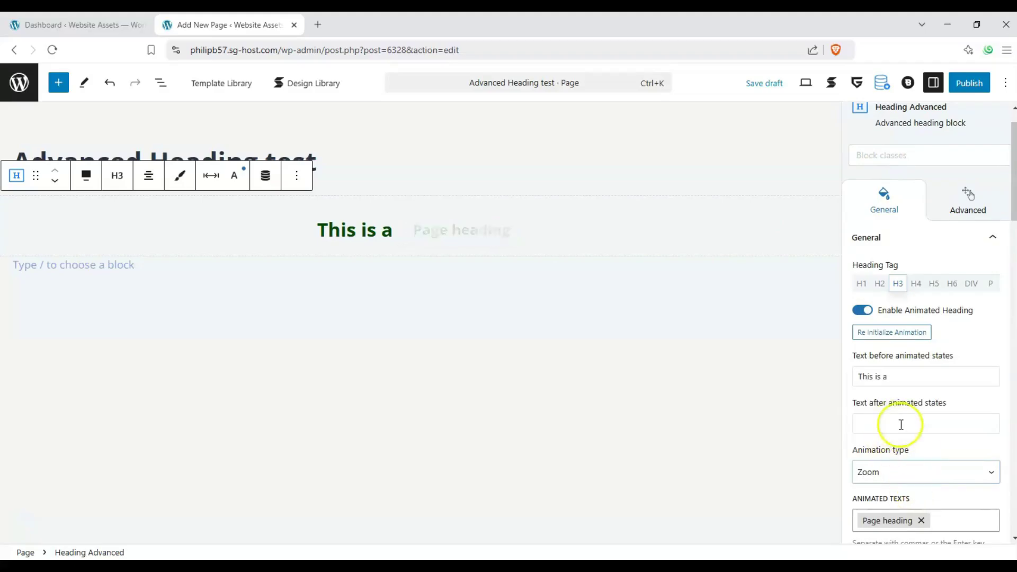
click(900, 421)
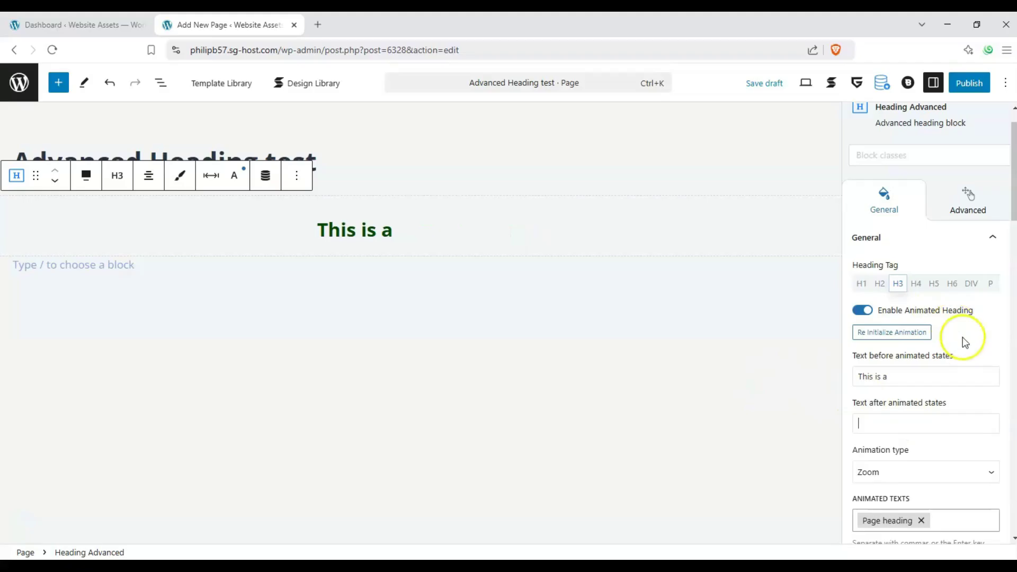
Step: Disable the animation loop and set the animation duration to 7.5 and the animation pause to 2.2
scroll(964, 367, down, 2)
scroll(966, 382, down, 1)
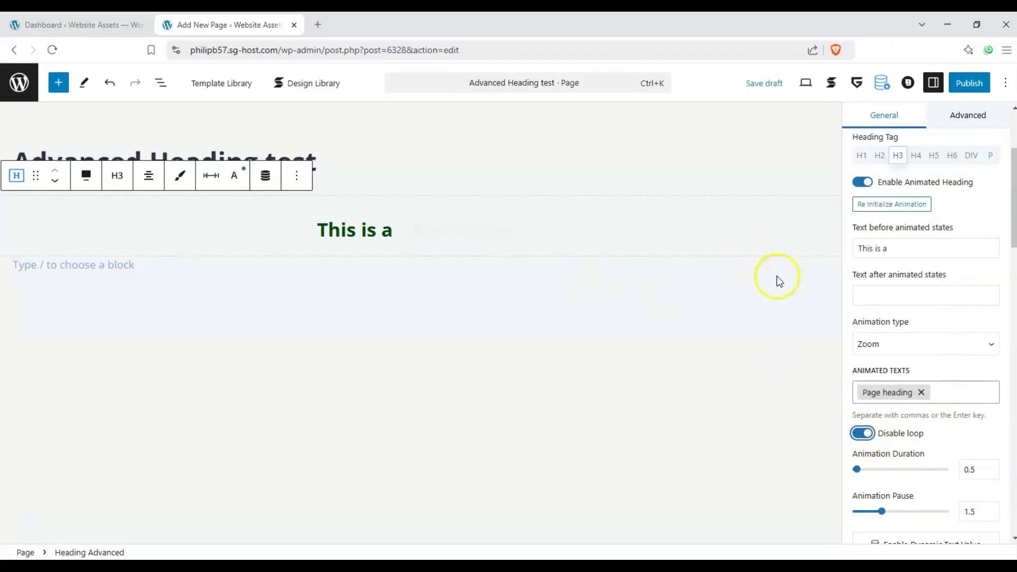
drag(869, 469, 924, 471)
click(896, 512)
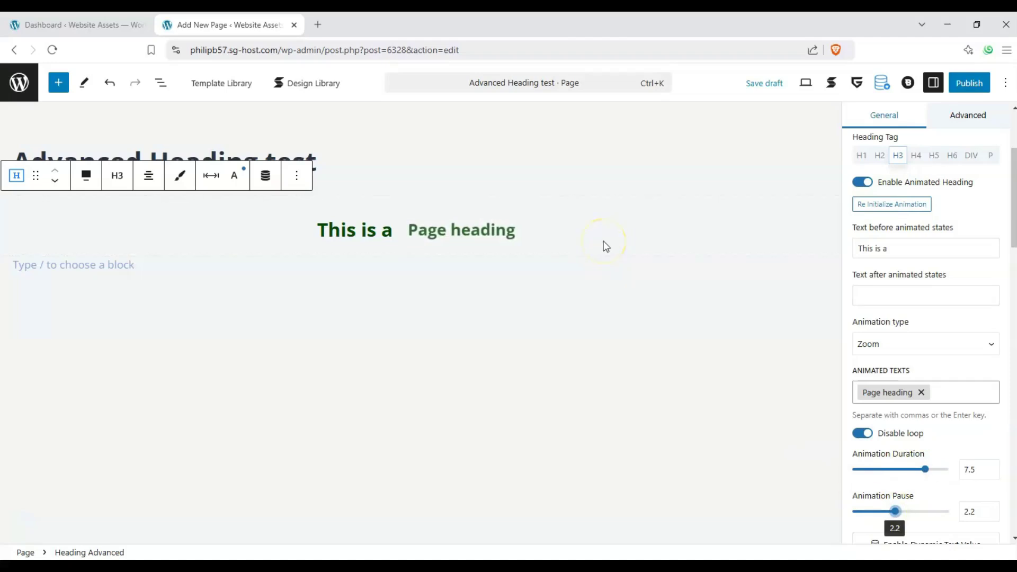
Step: Turn the dynamic text value option on for the heading and switch it back off
scroll(897, 334, down, 3)
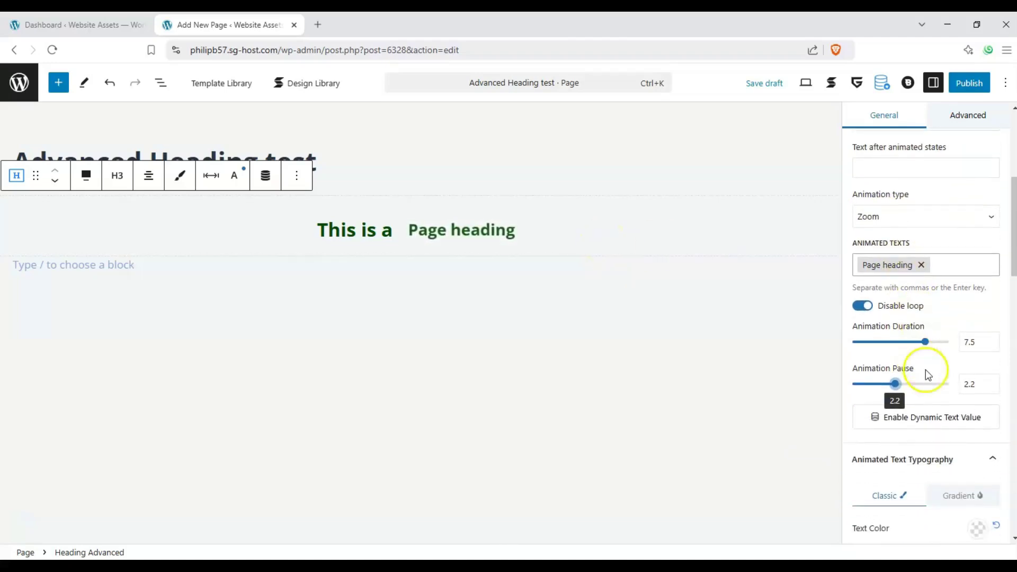
click(956, 421)
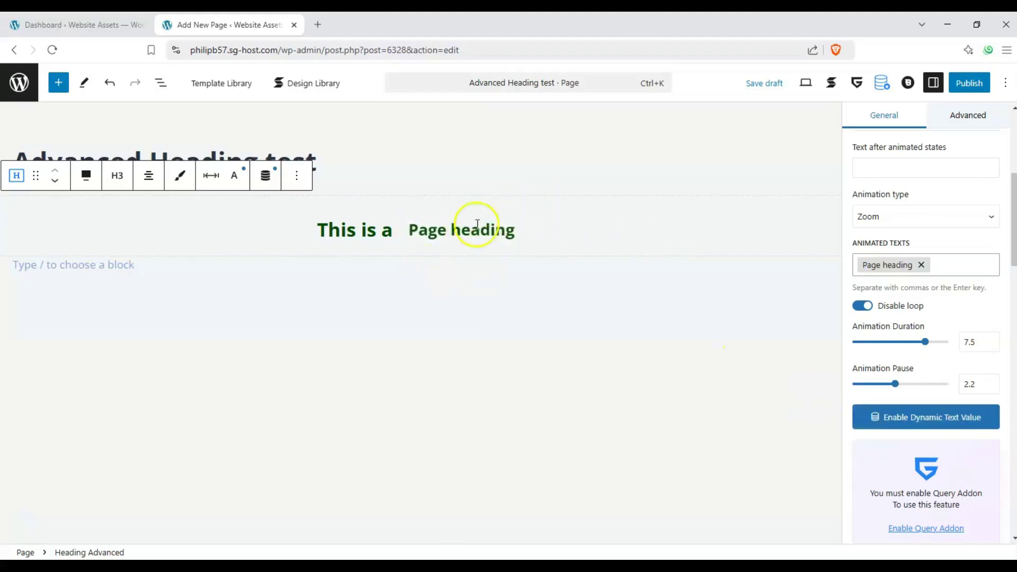
click(896, 422)
click(896, 422)
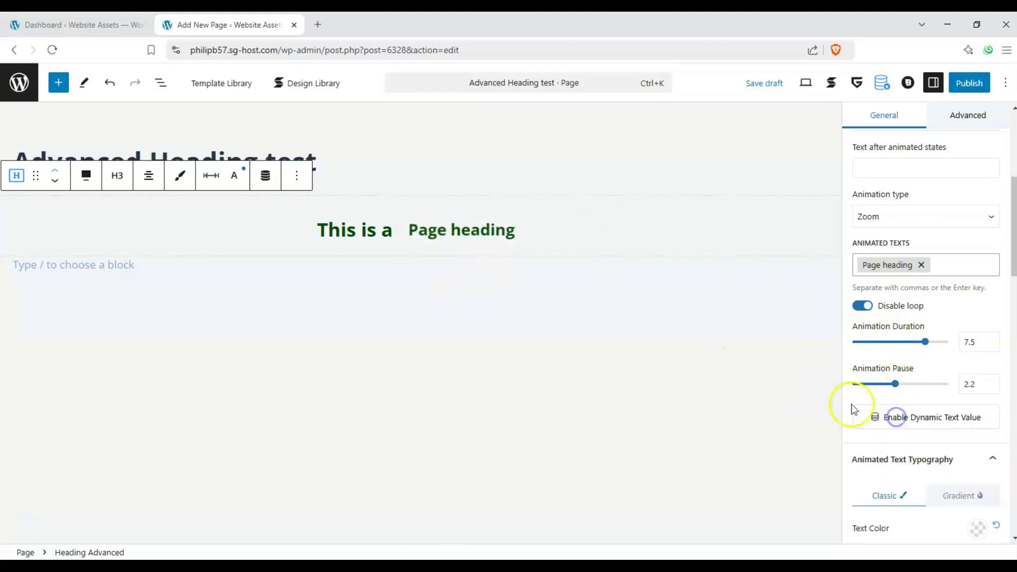
Step: Set the text color of the animated text to a dark red in its typography settings
drag(1010, 253, 1005, 313)
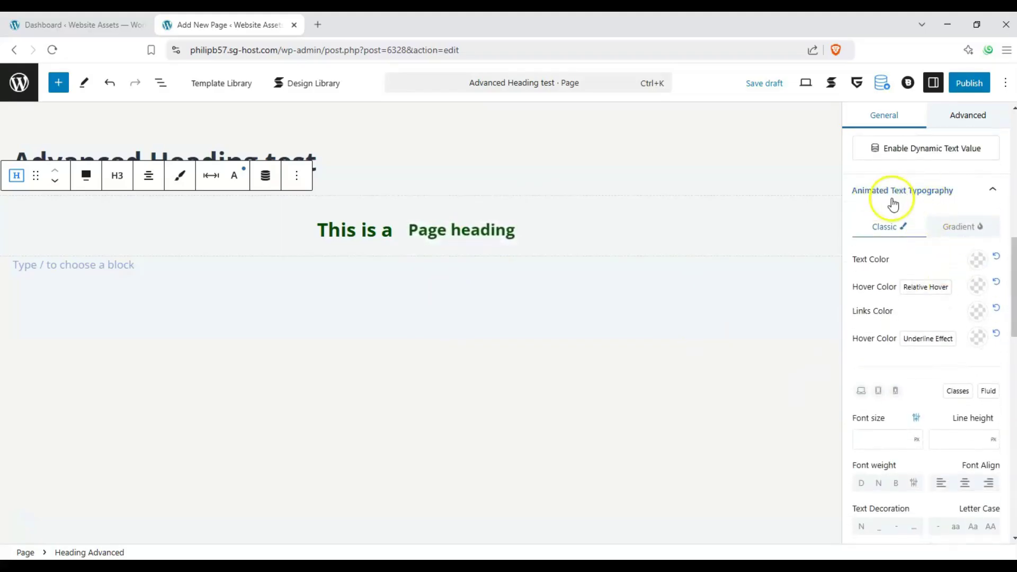
click(978, 263)
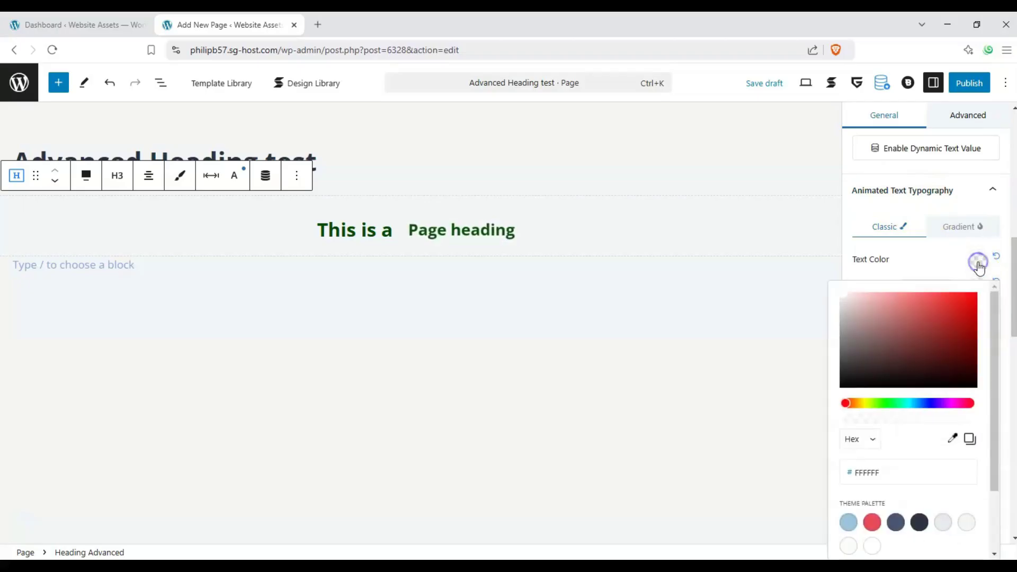
click(935, 318)
click(959, 308)
click(955, 320)
click(942, 266)
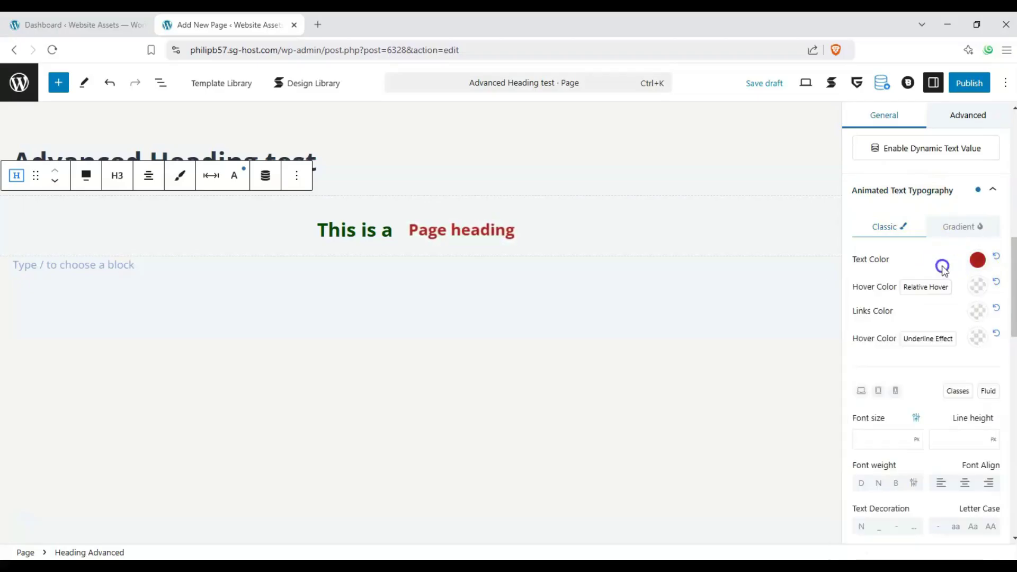
Step: Set the hover color of the animated text to the blue 154CBB
click(974, 288)
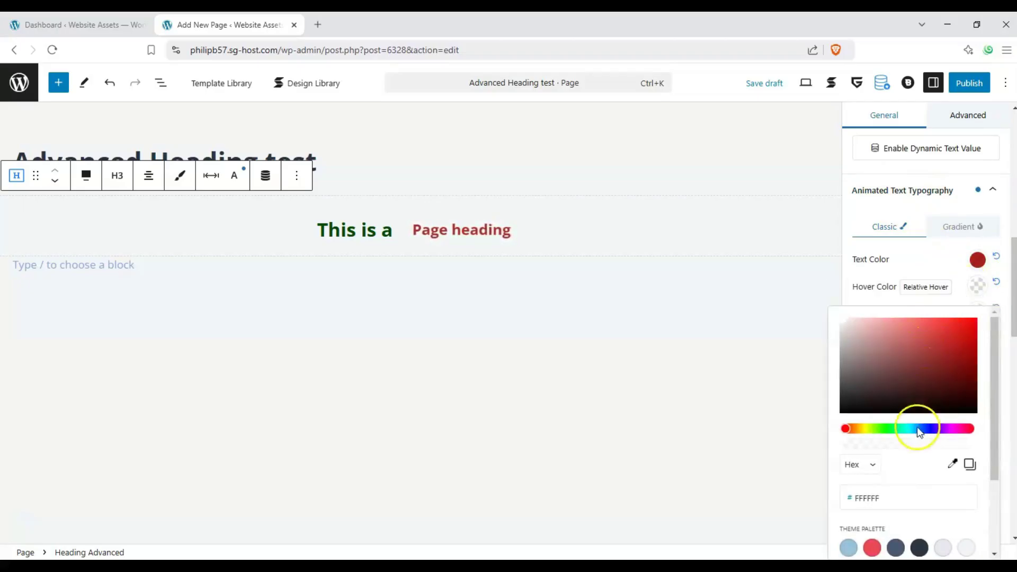
click(920, 429)
click(959, 345)
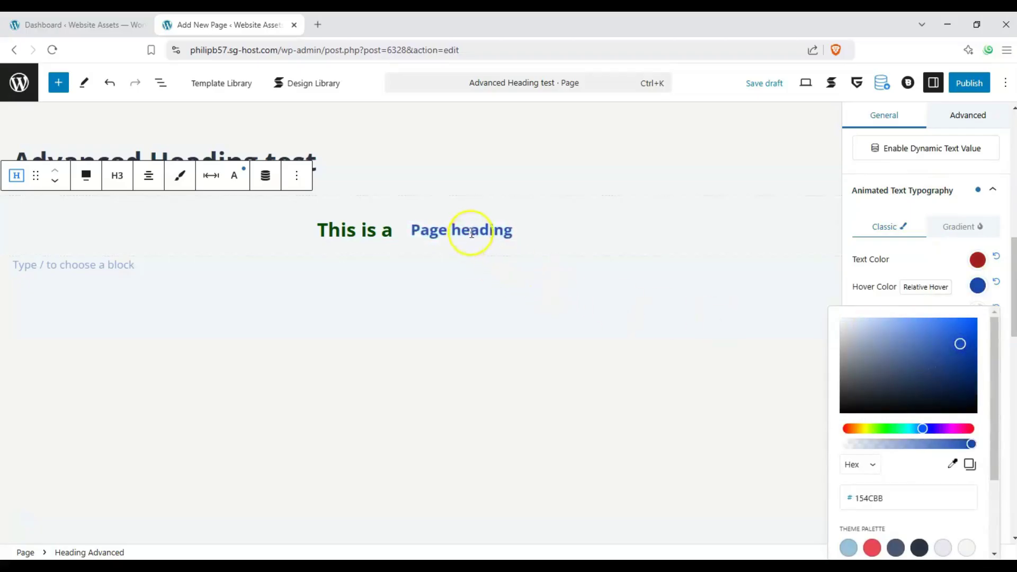
click(865, 277)
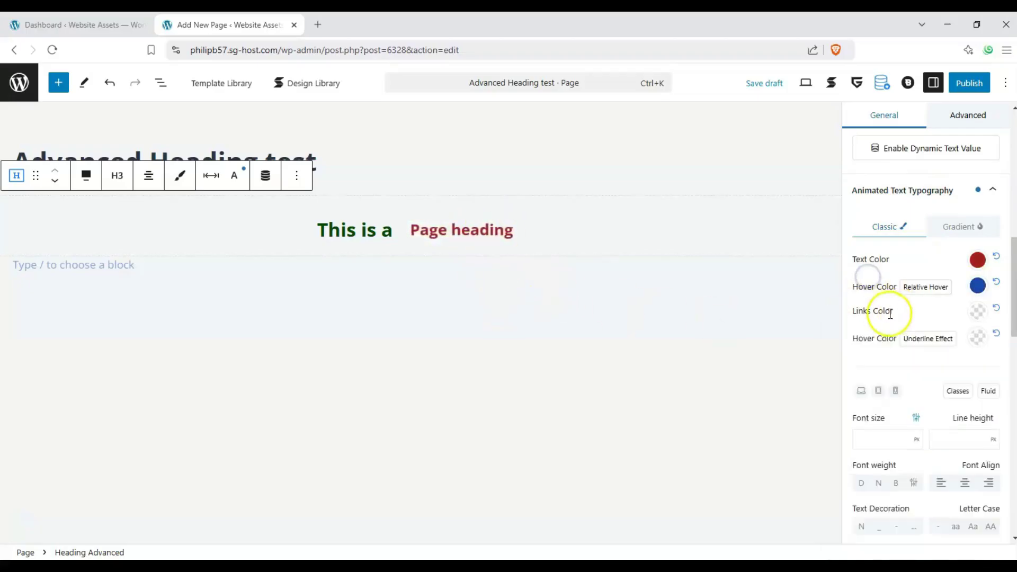
Step: Give the animated text the default font weight, uppercase letter case and a dotted underline decoration
scroll(901, 387, down, 2)
scroll(900, 387, down, 3)
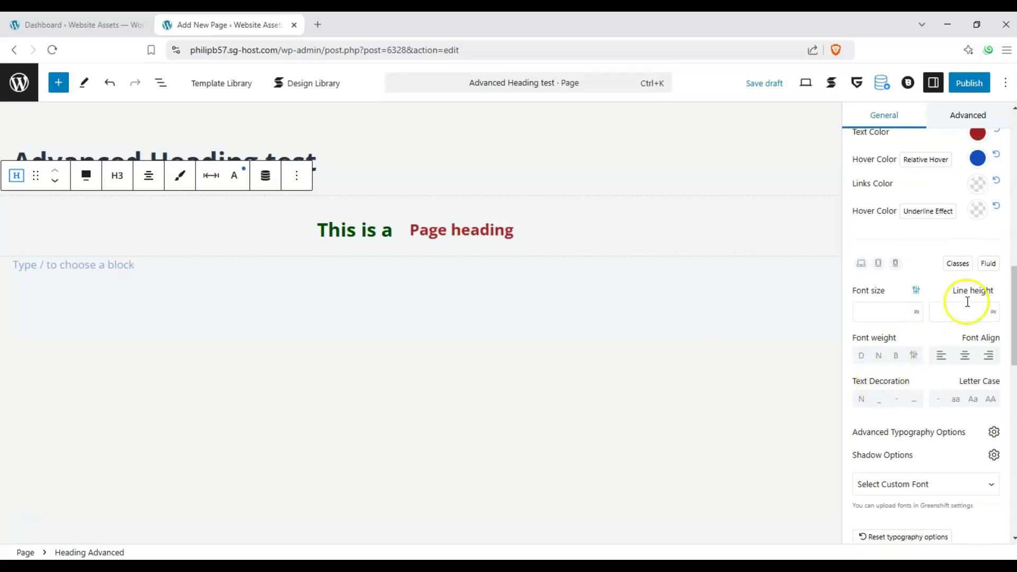
click(860, 356)
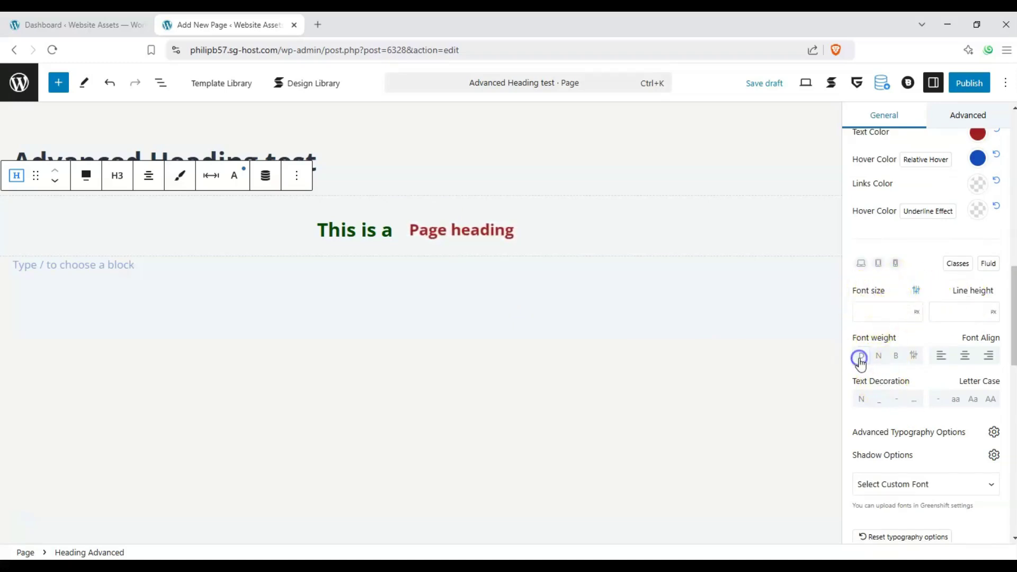
scroll(911, 360, down, 2)
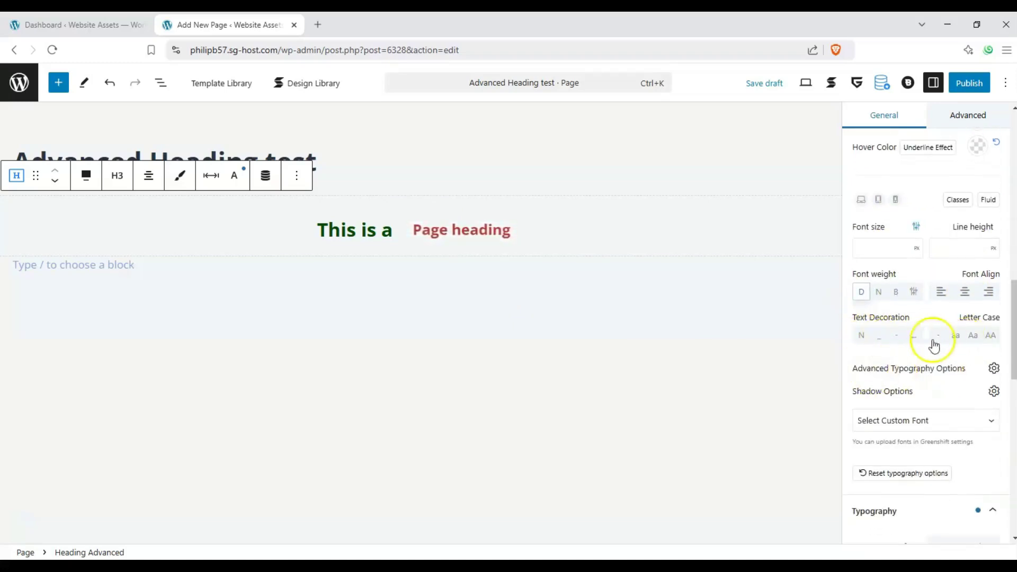
click(990, 338)
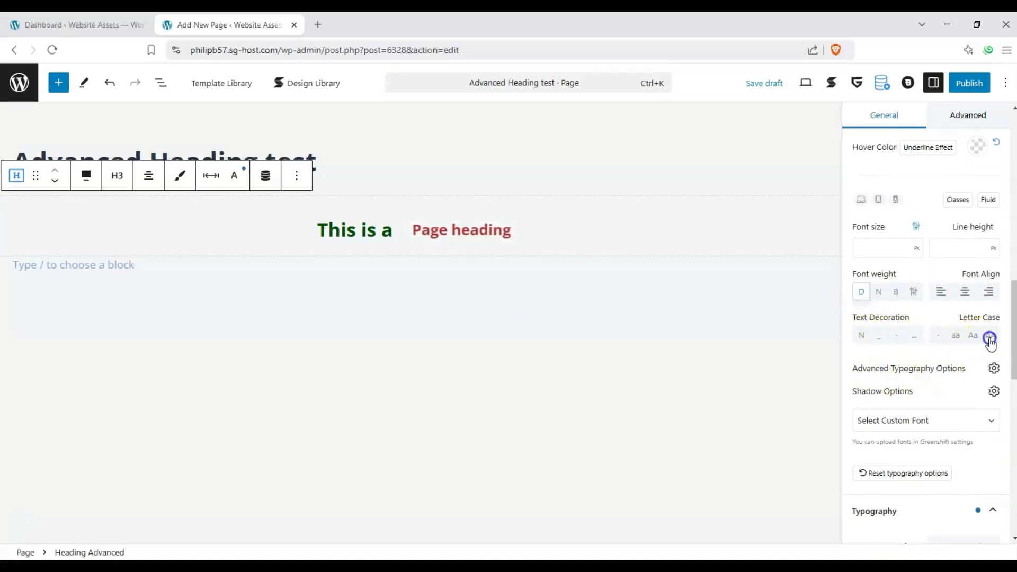
click(861, 338)
click(915, 339)
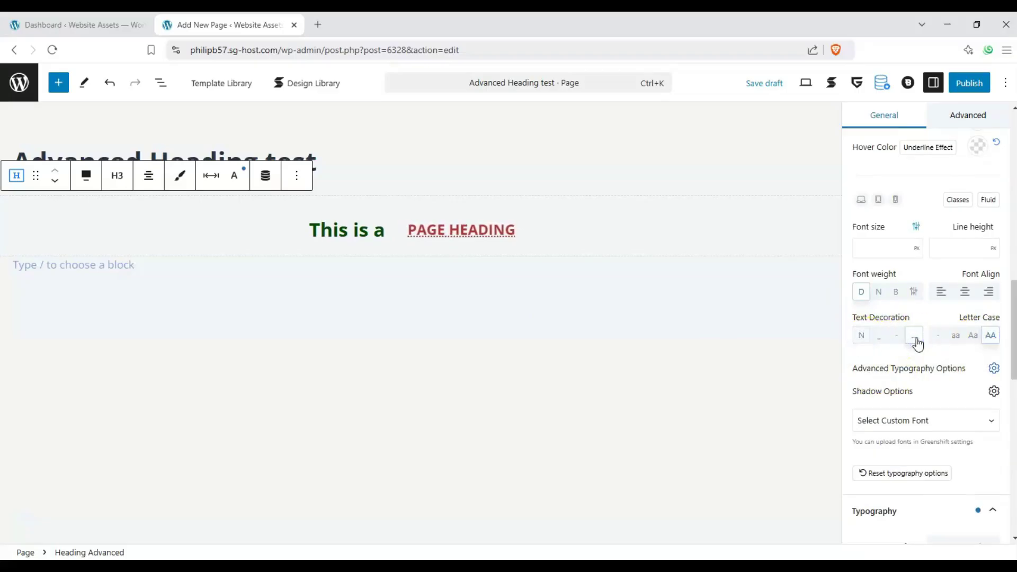
Step: Try Bodoni Moda, Montserrat and Work Sans as the animated text's custom font, and settle on Rubik
scroll(918, 343, down, 1)
click(960, 400)
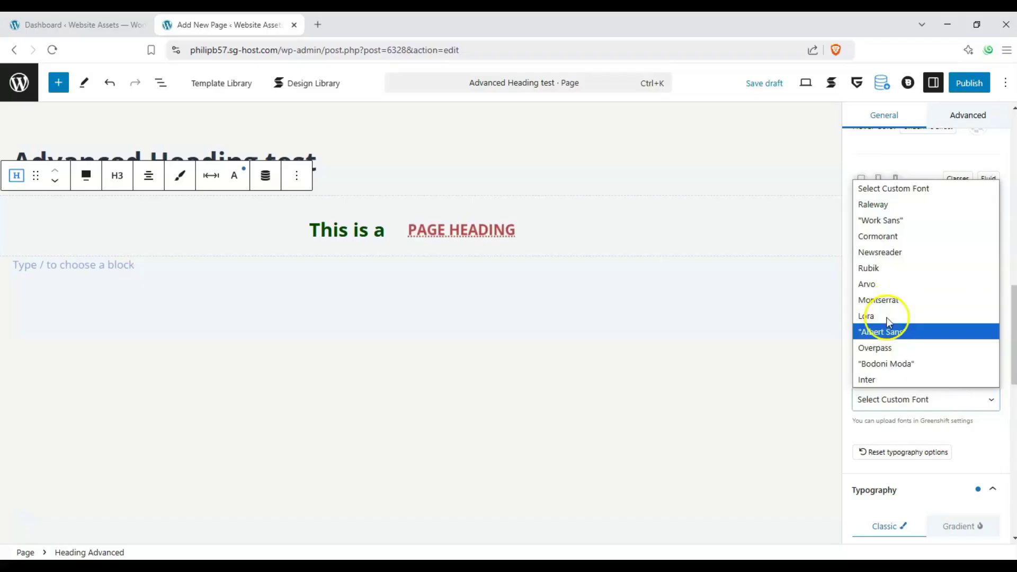
click(895, 364)
click(918, 400)
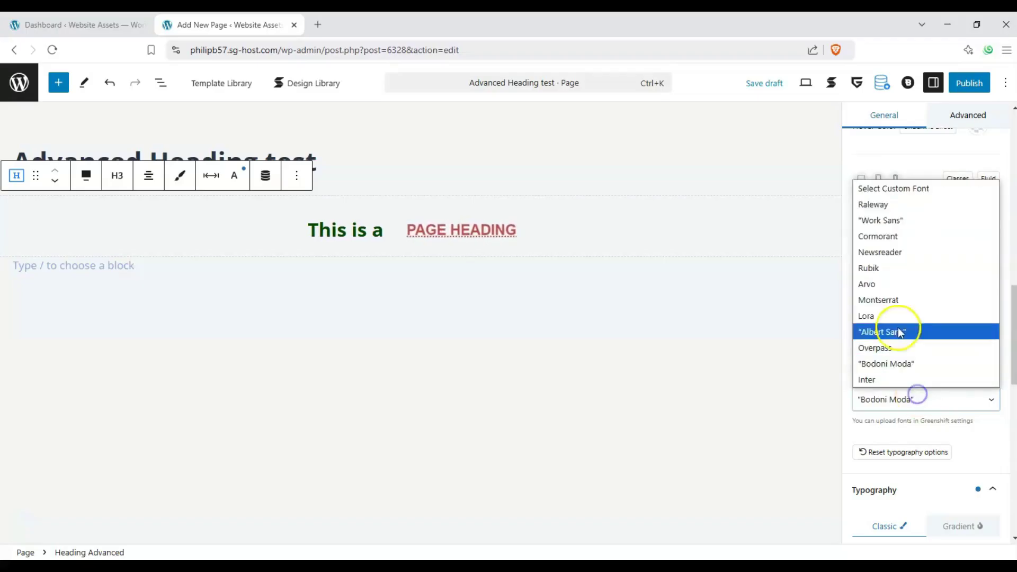
click(900, 297)
click(920, 397)
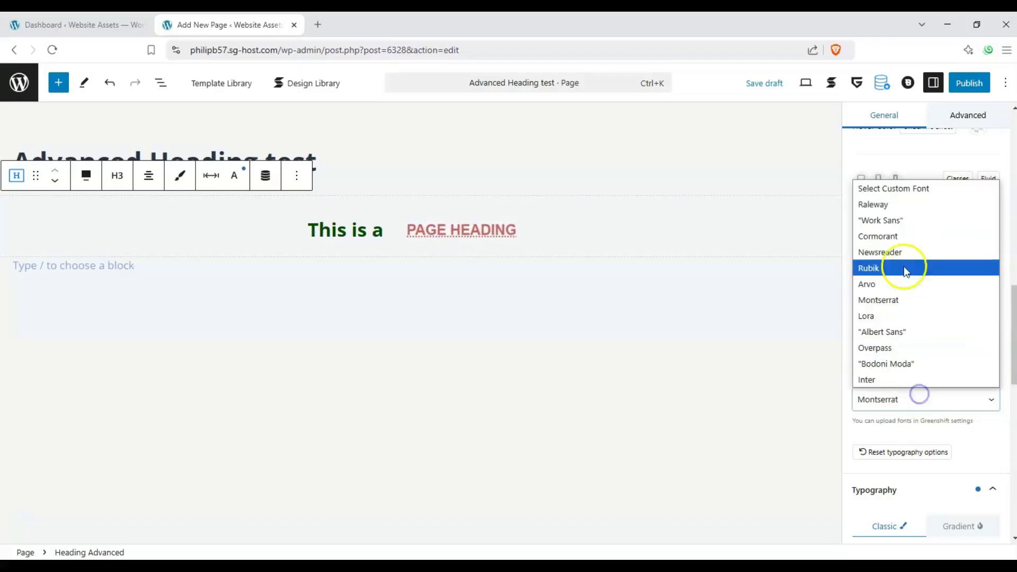
click(904, 222)
click(913, 398)
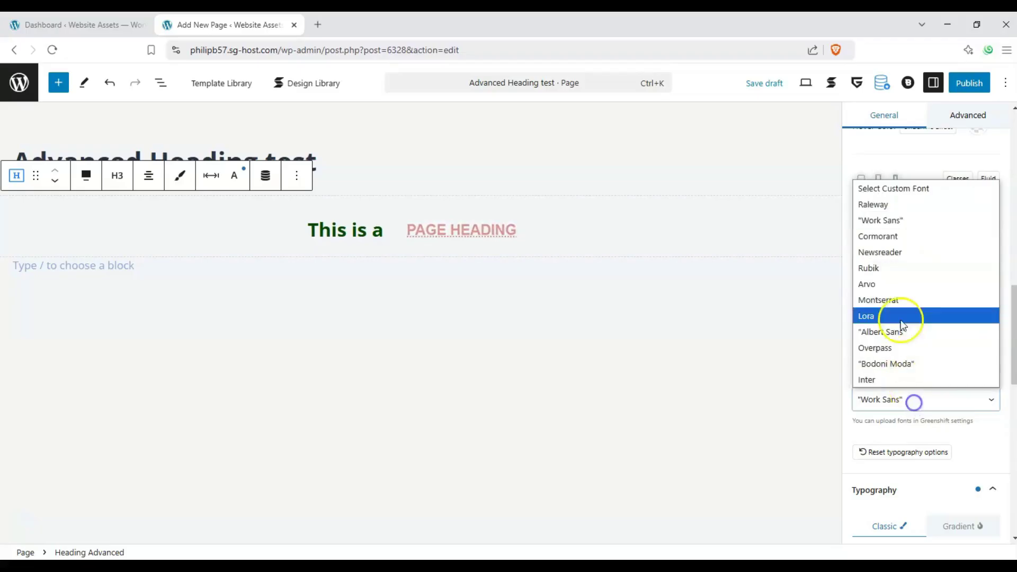
click(898, 266)
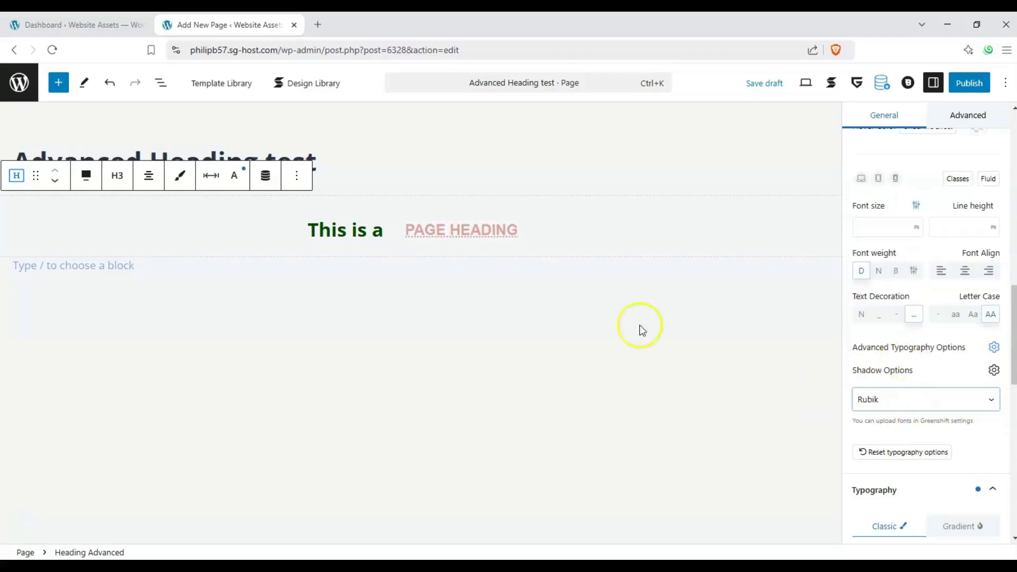
Step: Collapse the animated text typography settings and set the heading's animation pause to 3.5 and animation duration to 1.4
scroll(923, 368, down, 1)
scroll(920, 347, down, 1)
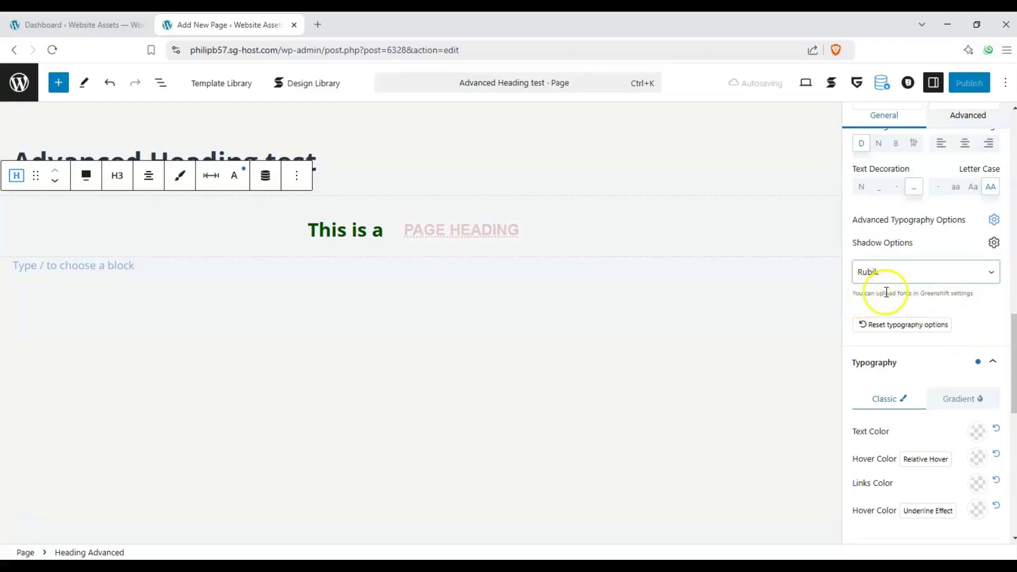
scroll(967, 321, down, 1)
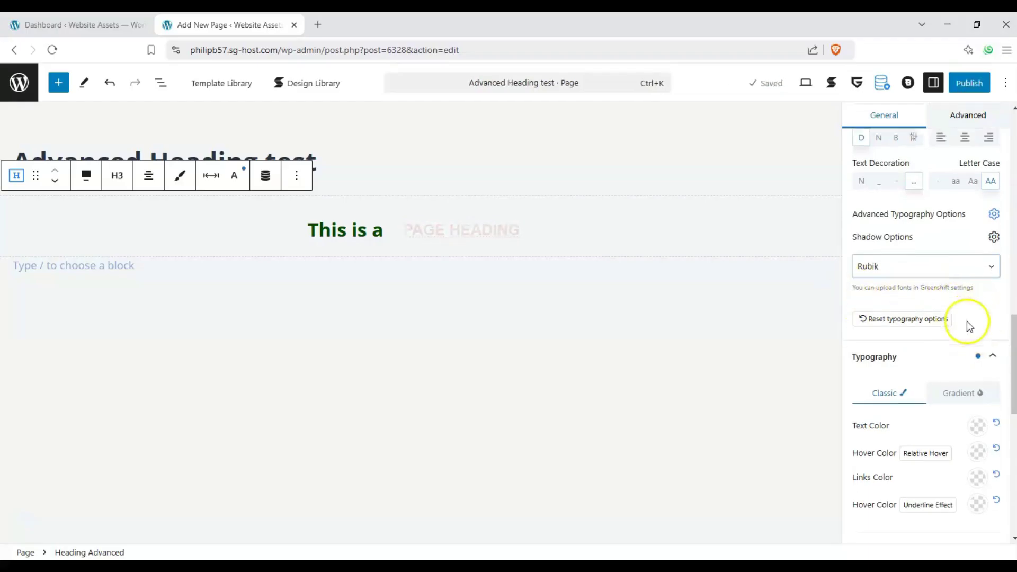
scroll(932, 355, up, 8)
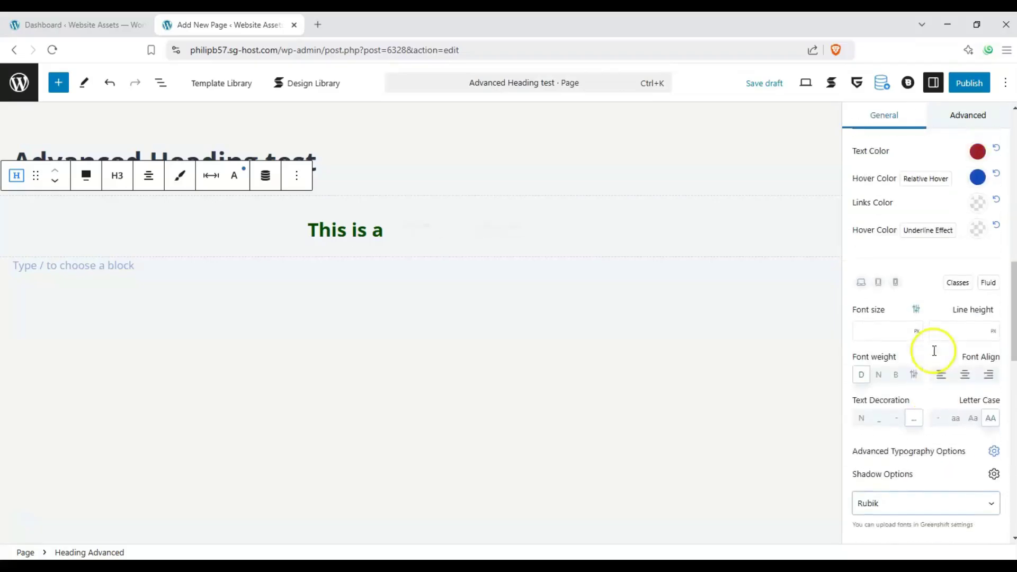
click(998, 338)
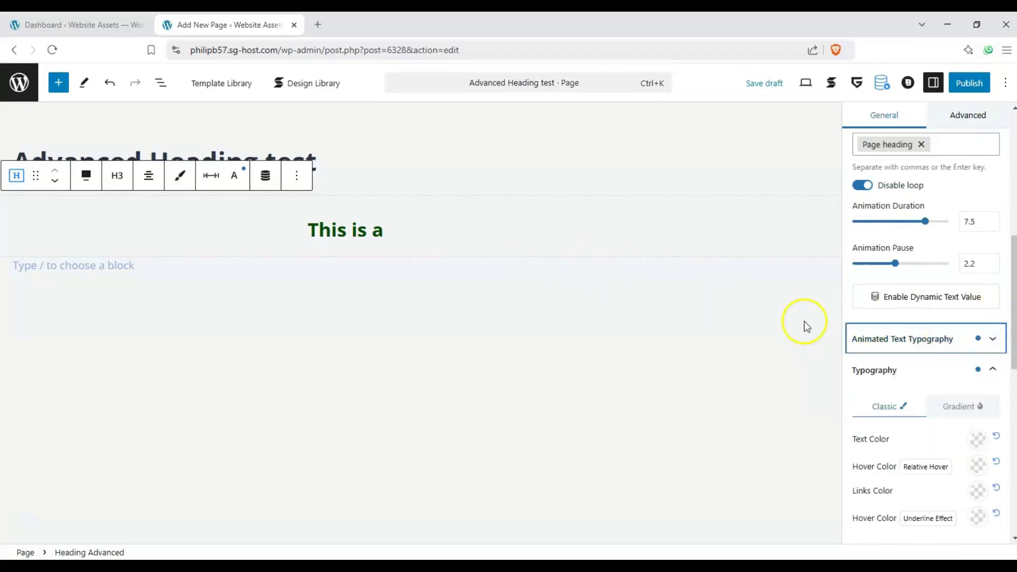
scroll(985, 229, up, 2)
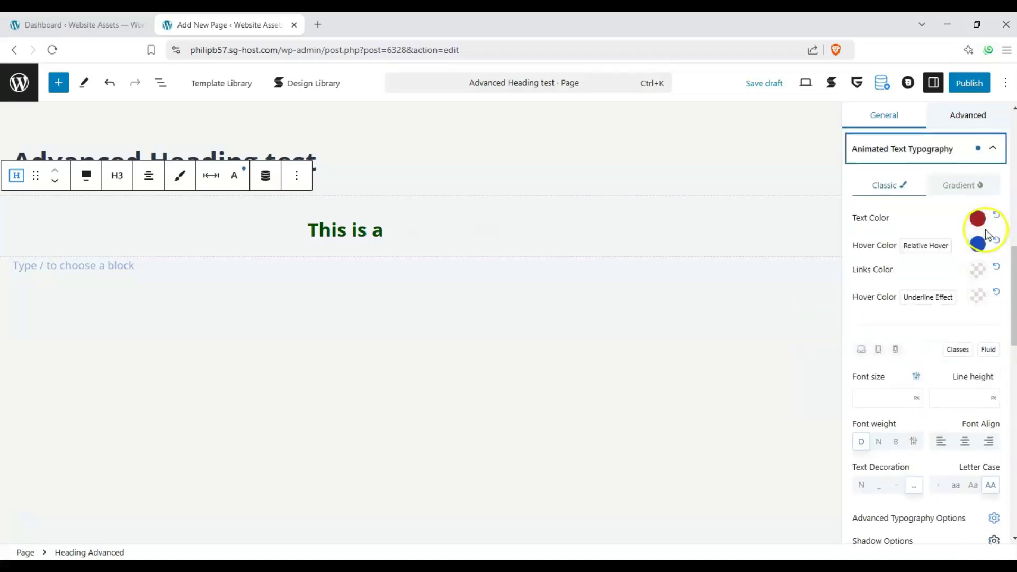
click(994, 224)
scroll(979, 244, up, 1)
click(874, 214)
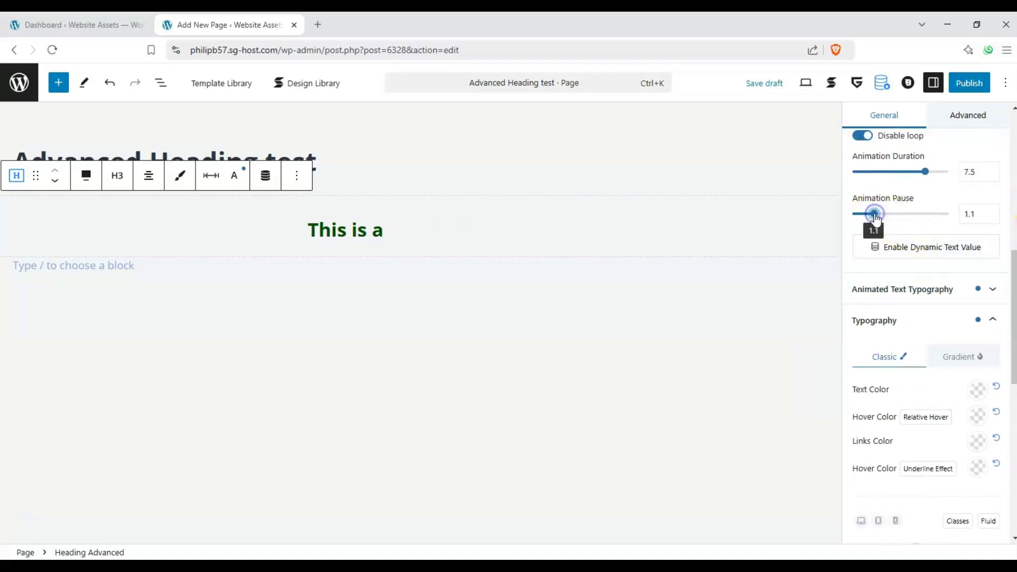
drag(921, 214, 921, 214)
click(867, 171)
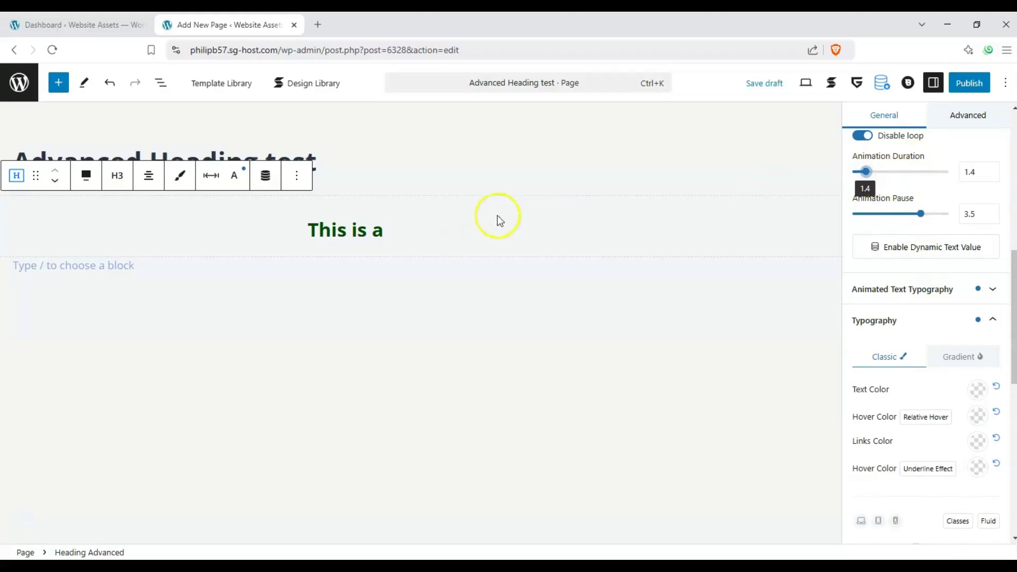
Step: Set the text color of the main heading text to the dark blue 09249E in its typography settings
scroll(900, 212, up, 2)
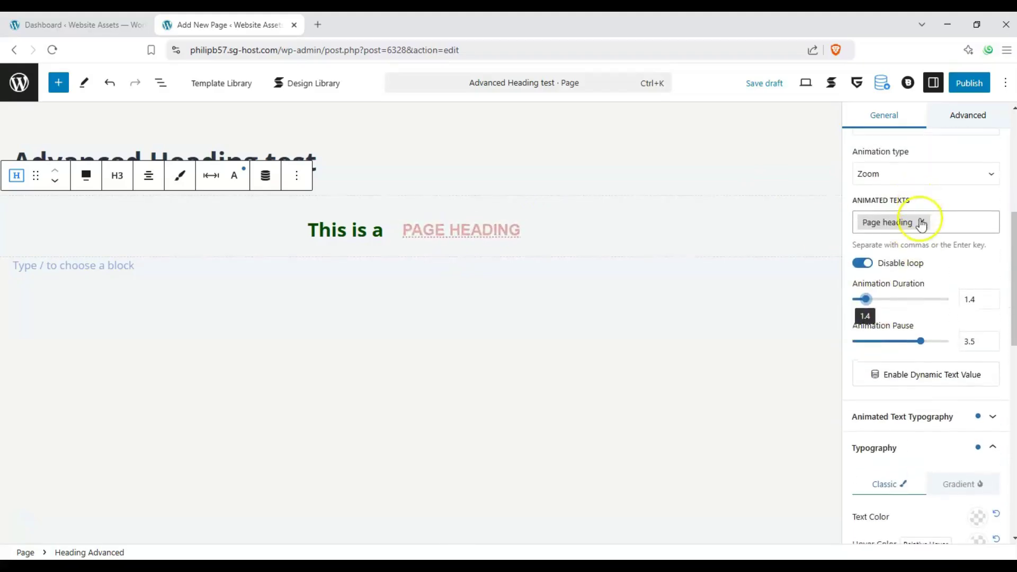
scroll(882, 267, down, 3)
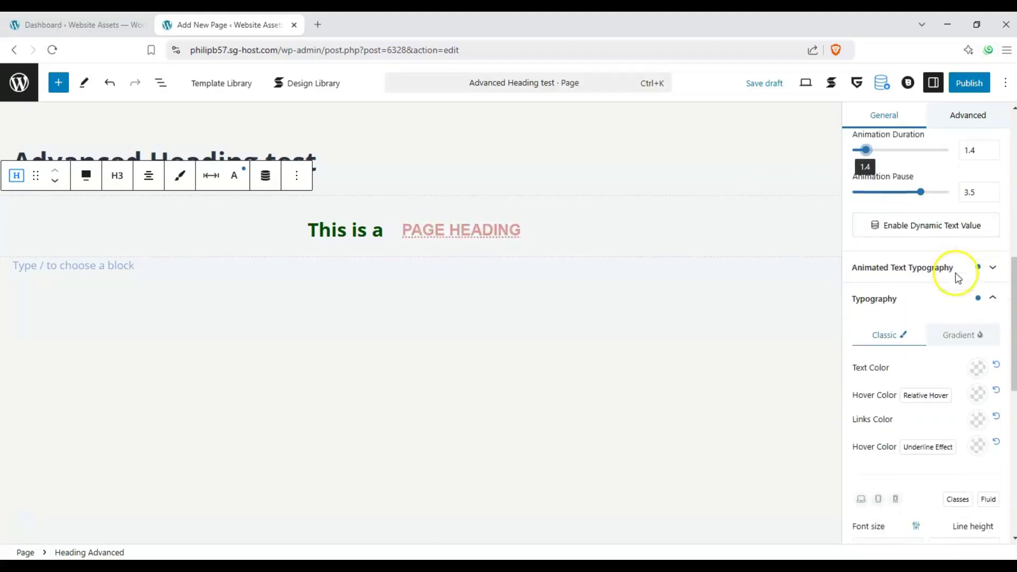
scroll(942, 323, down, 2)
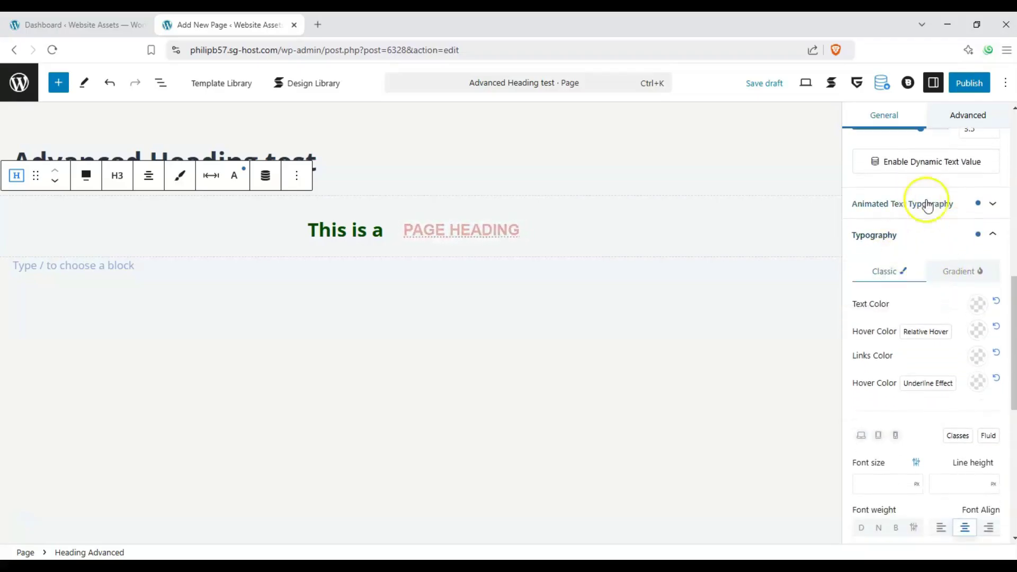
click(977, 314)
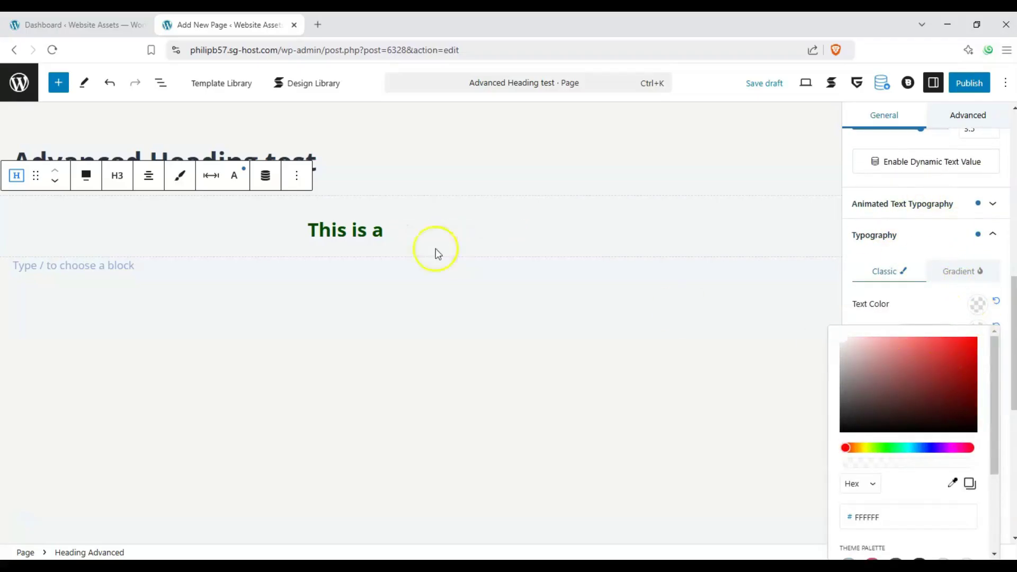
click(925, 451)
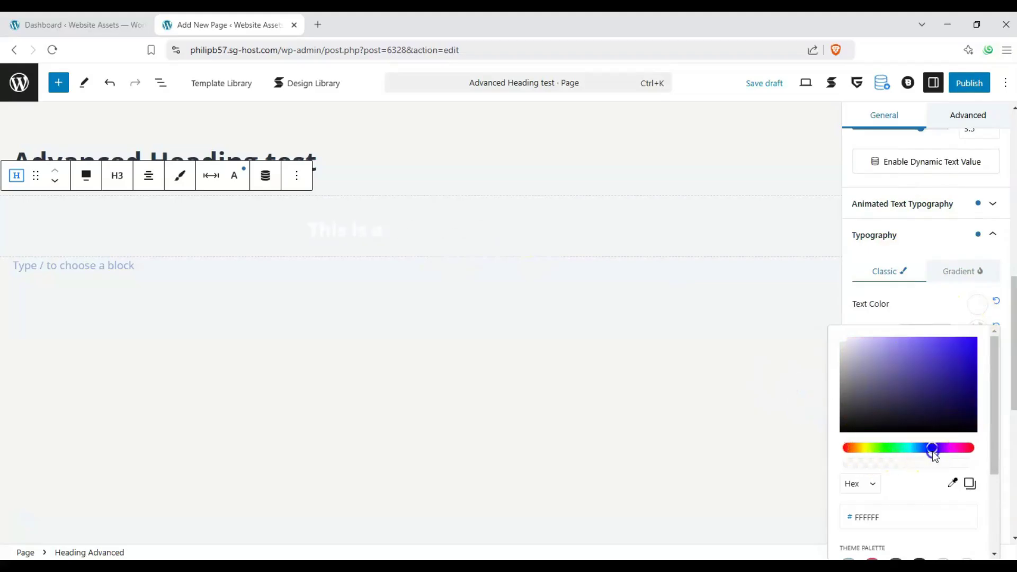
click(951, 362)
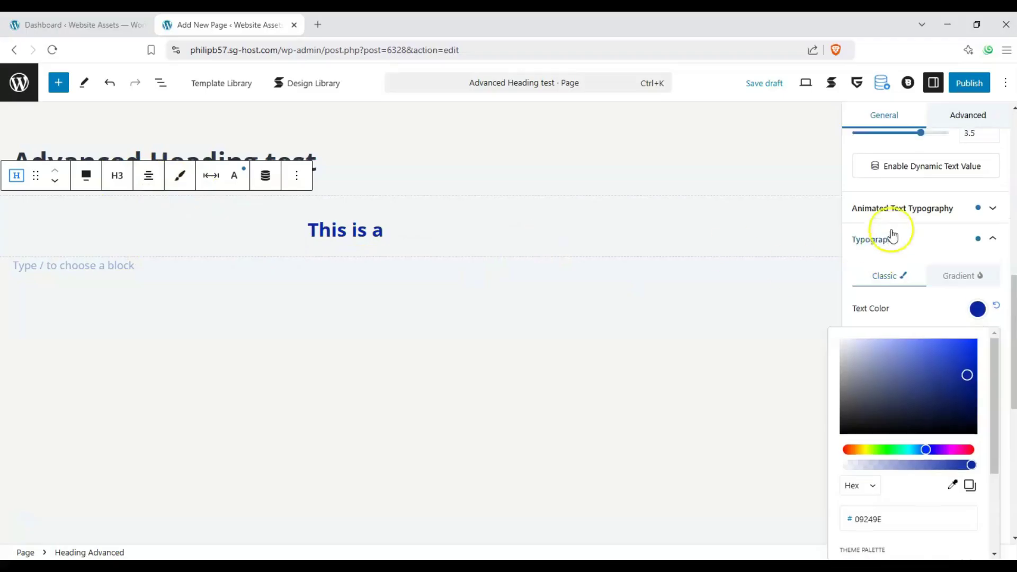
scroll(890, 238, up, 3)
click(742, 332)
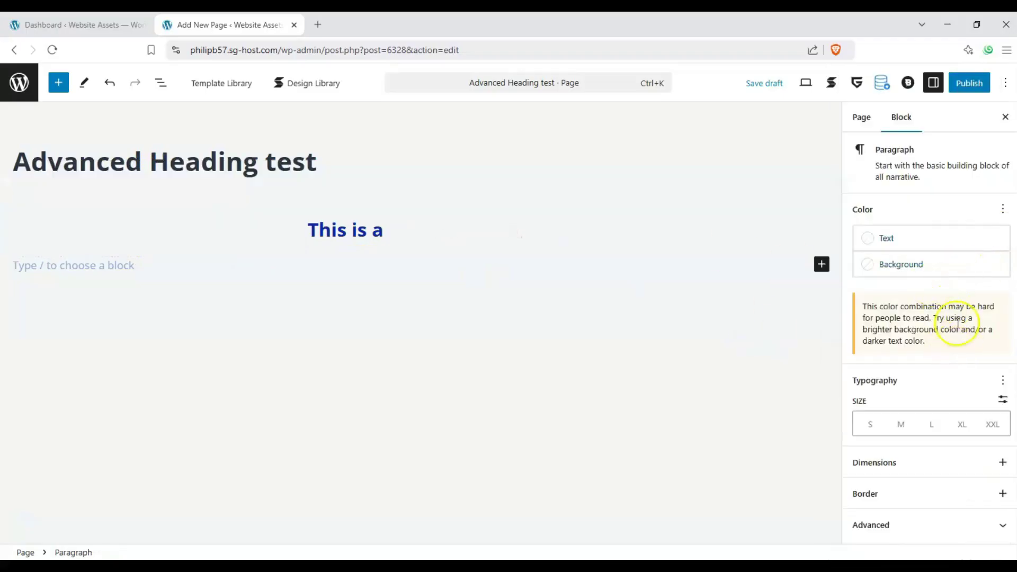
Step: Reselect the Heading Advanced block on the page and collapse its General settings
click(863, 119)
click(901, 117)
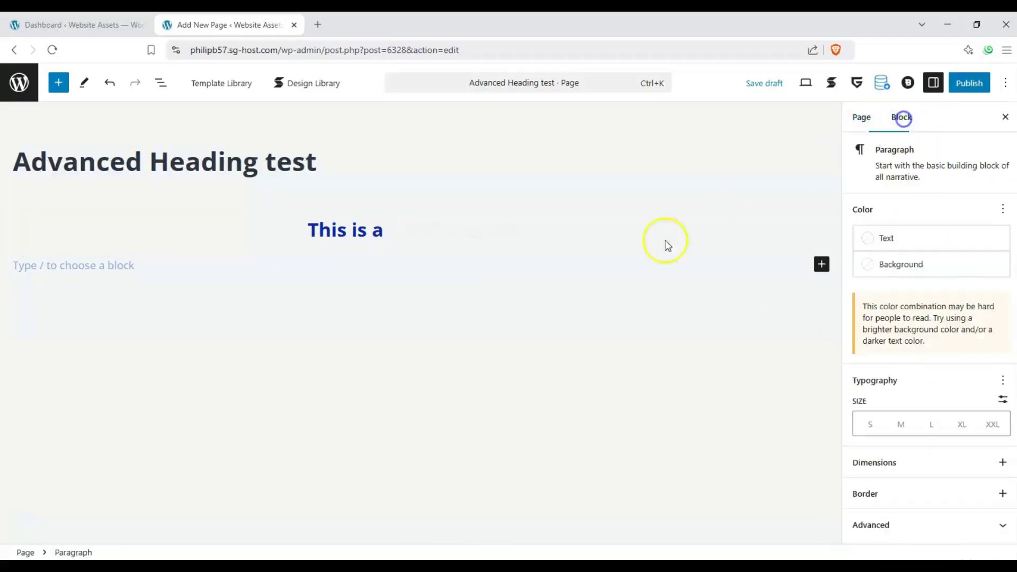
click(523, 238)
scroll(926, 270, down, 5)
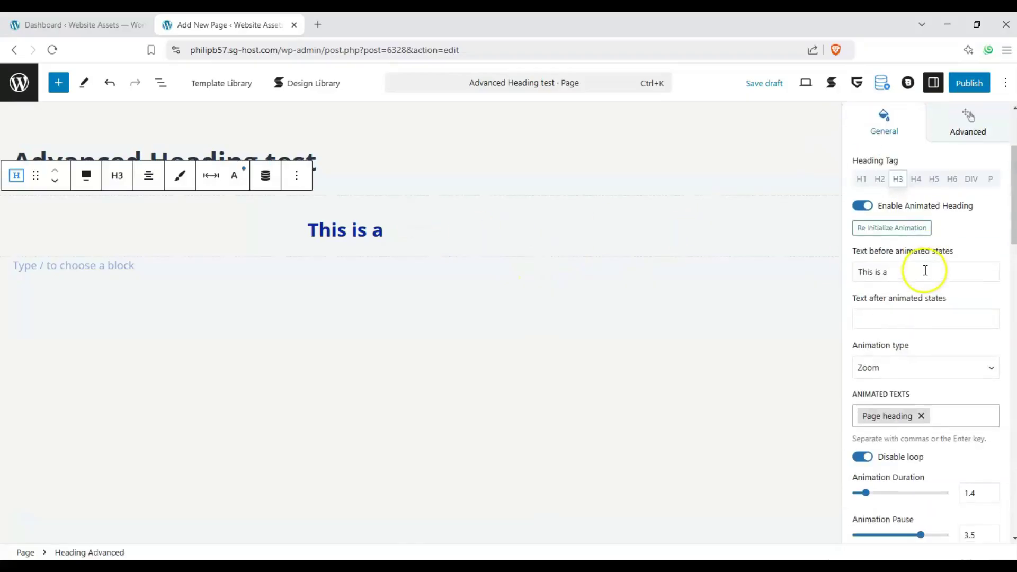
scroll(962, 298, up, 4)
click(983, 263)
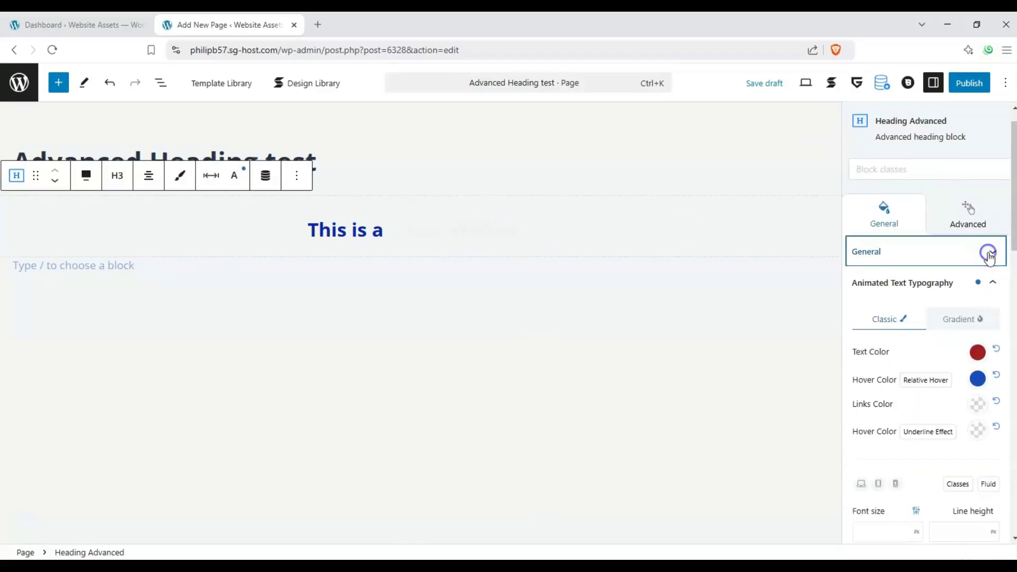
Step: Set the font alignment of the animated text to left in its typography settings
scroll(928, 366, down, 1)
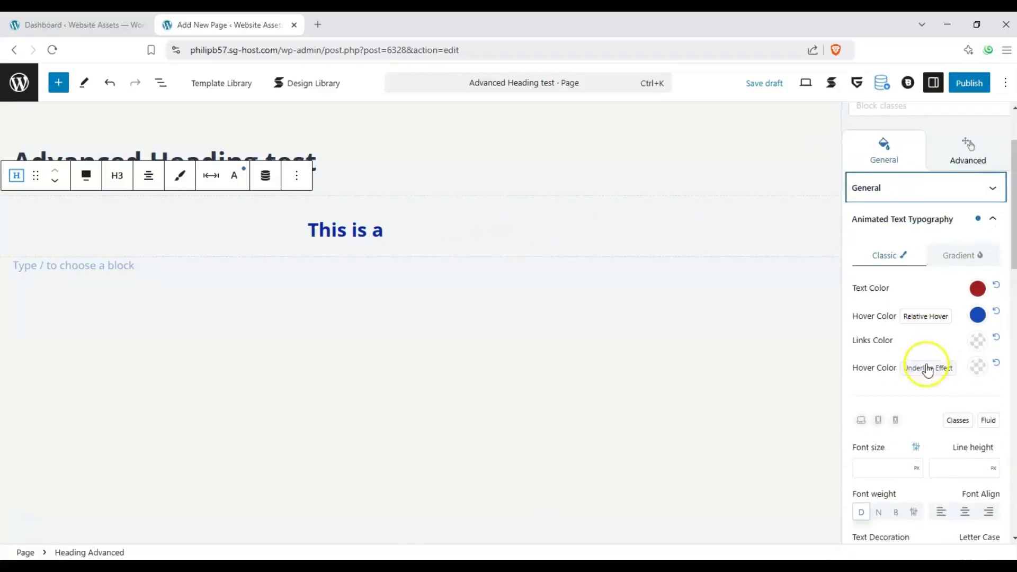
click(942, 512)
scroll(944, 495, down, 2)
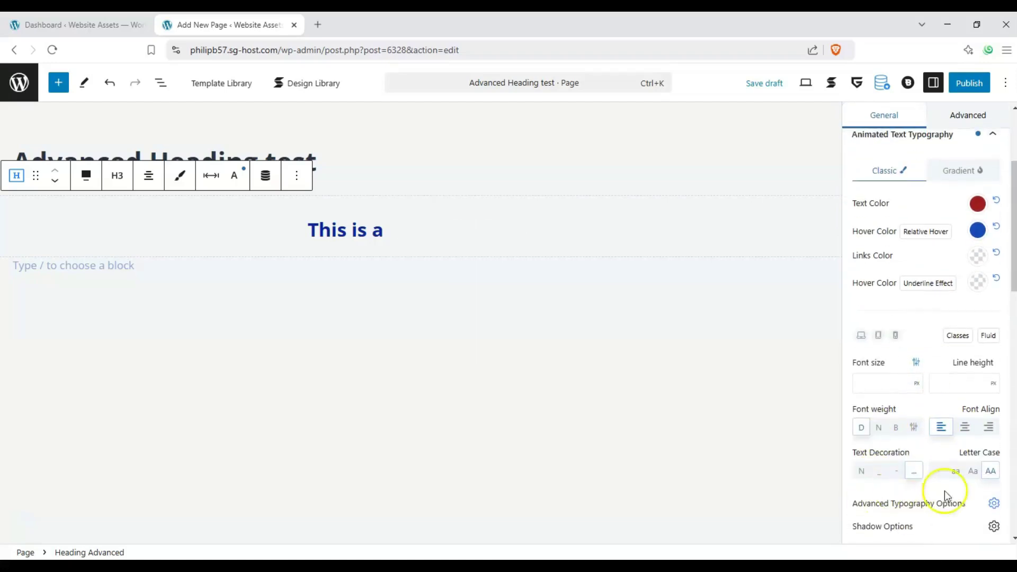
click(905, 476)
click(897, 473)
scroll(943, 374, up, 3)
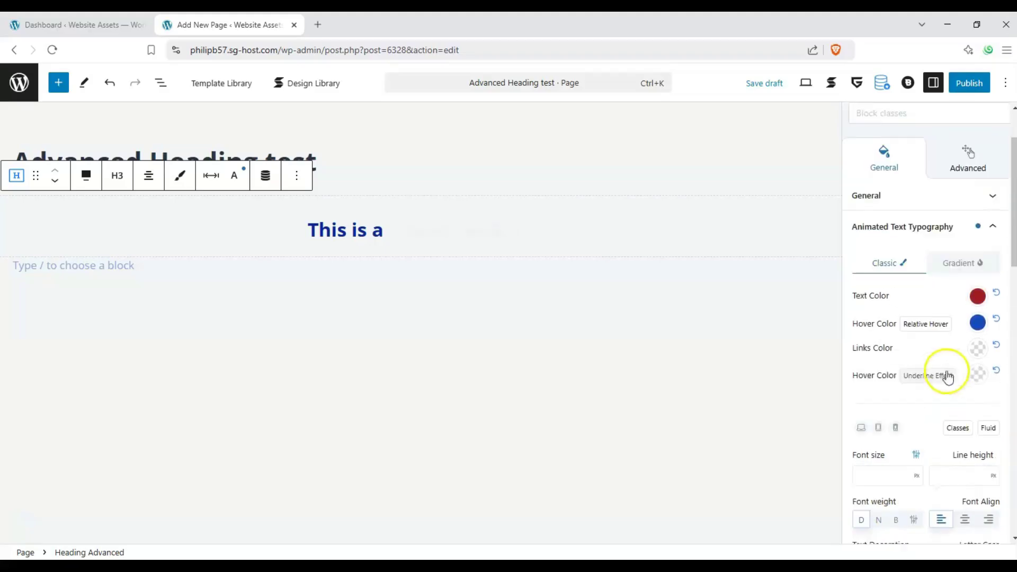
Step: Give the main heading text a dotted underline, try uppercase and capitalized letter case, and set it to lowercase
click(994, 235)
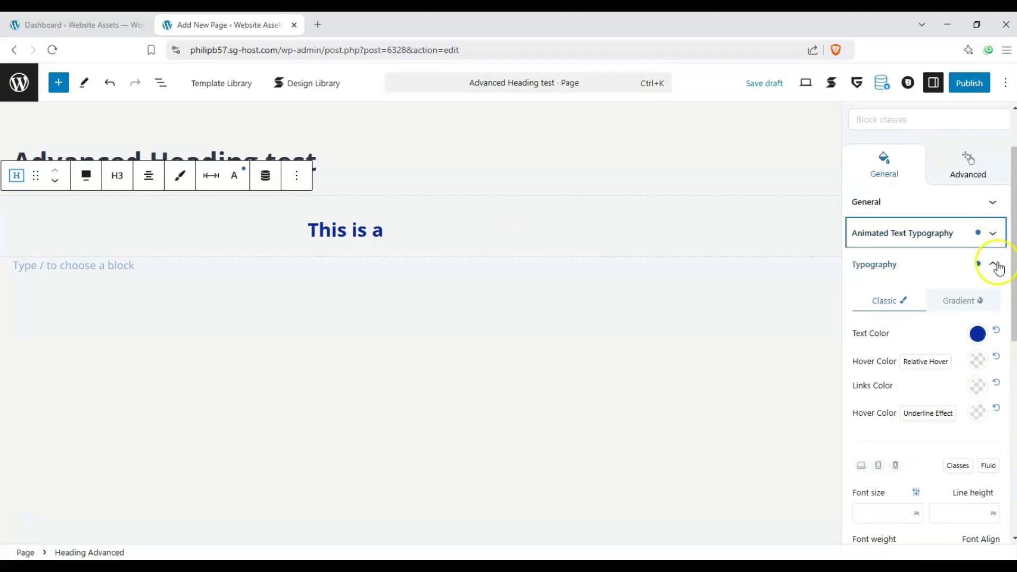
scroll(991, 328, down, 5)
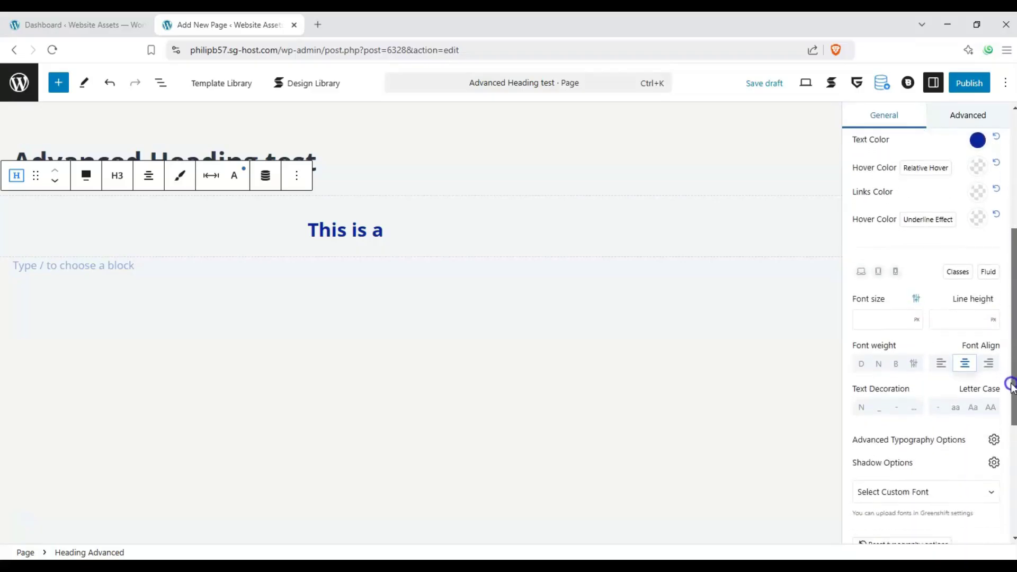
click(913, 375)
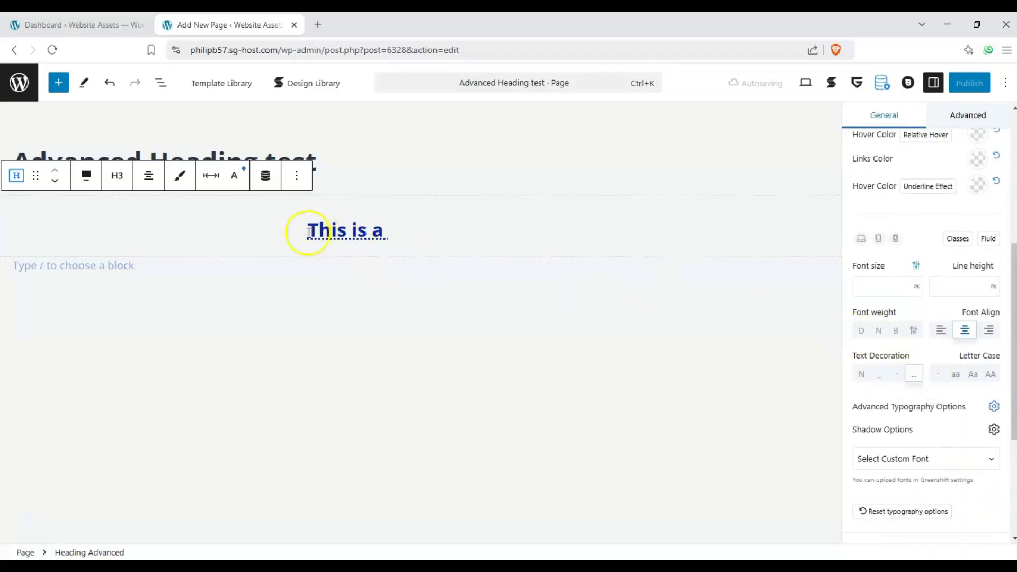
click(990, 374)
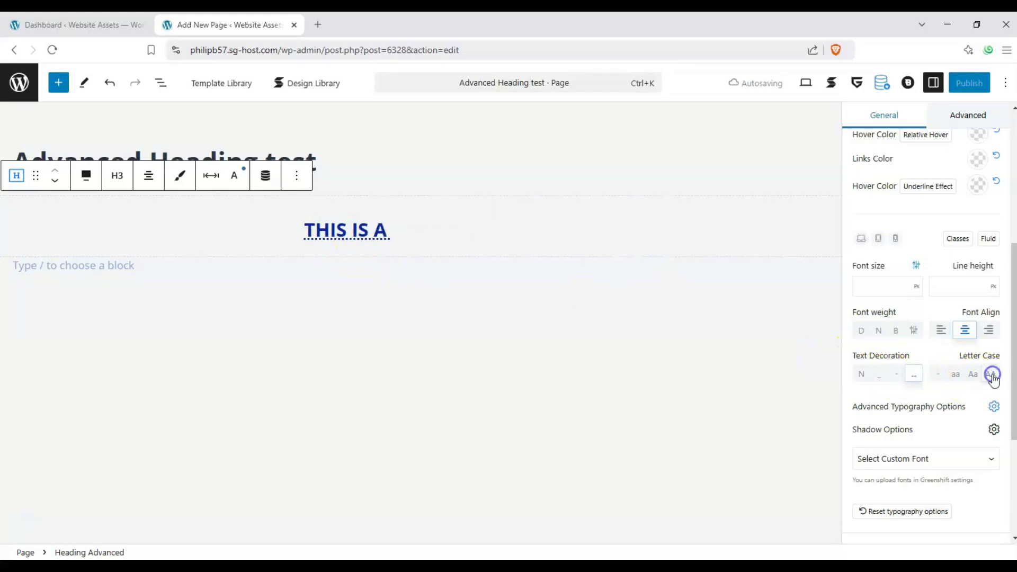
click(974, 375)
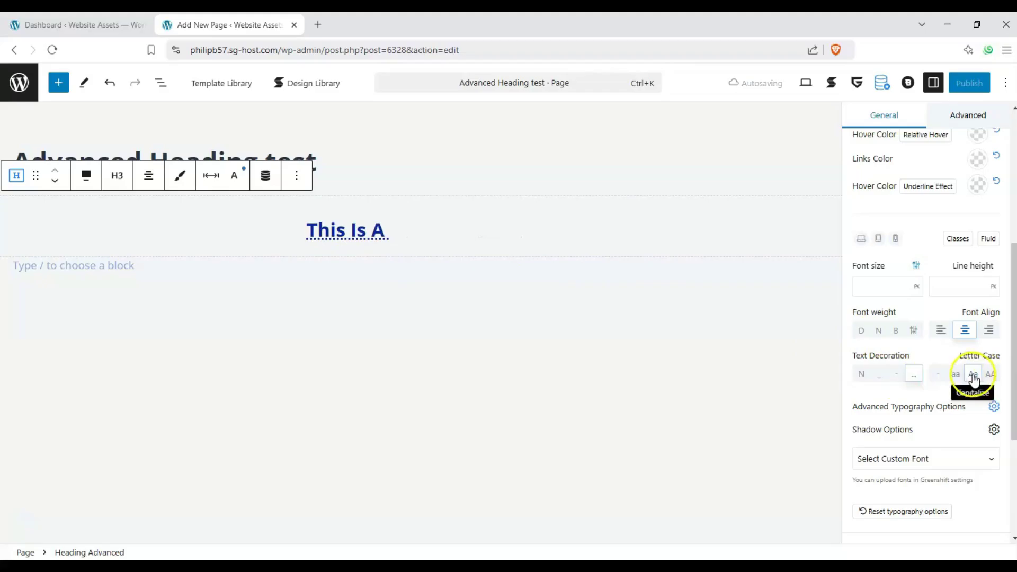
click(960, 376)
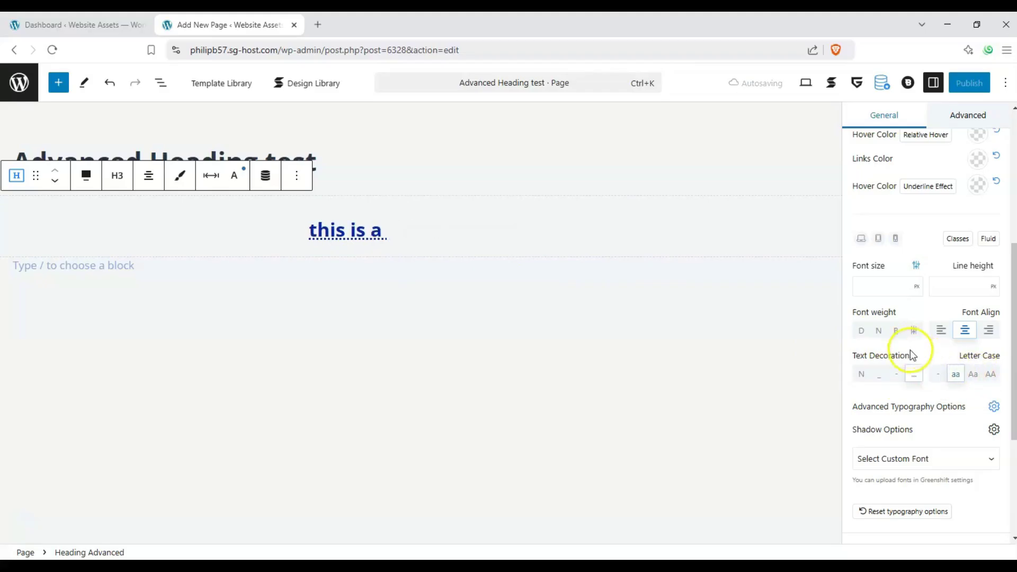
Step: Try the Pretty text wrap in the main heading's advanced typography options and switch it back to Default
scroll(911, 351, down, 1)
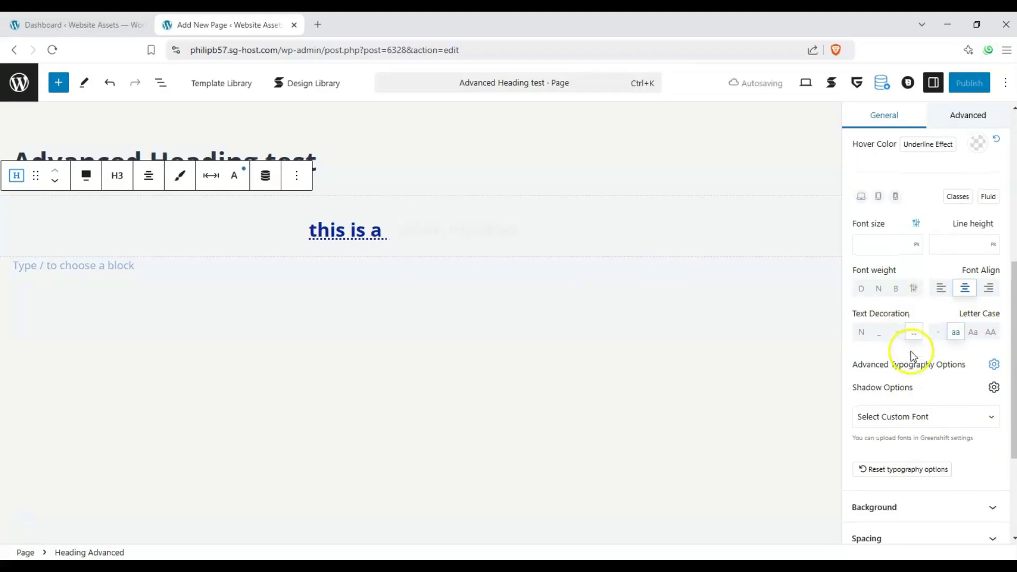
click(992, 365)
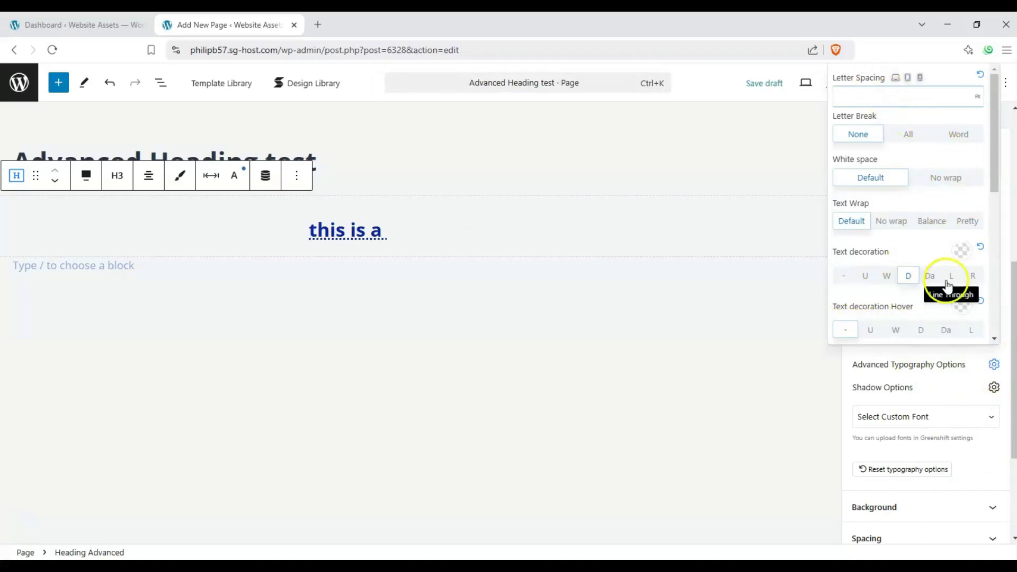
click(971, 276)
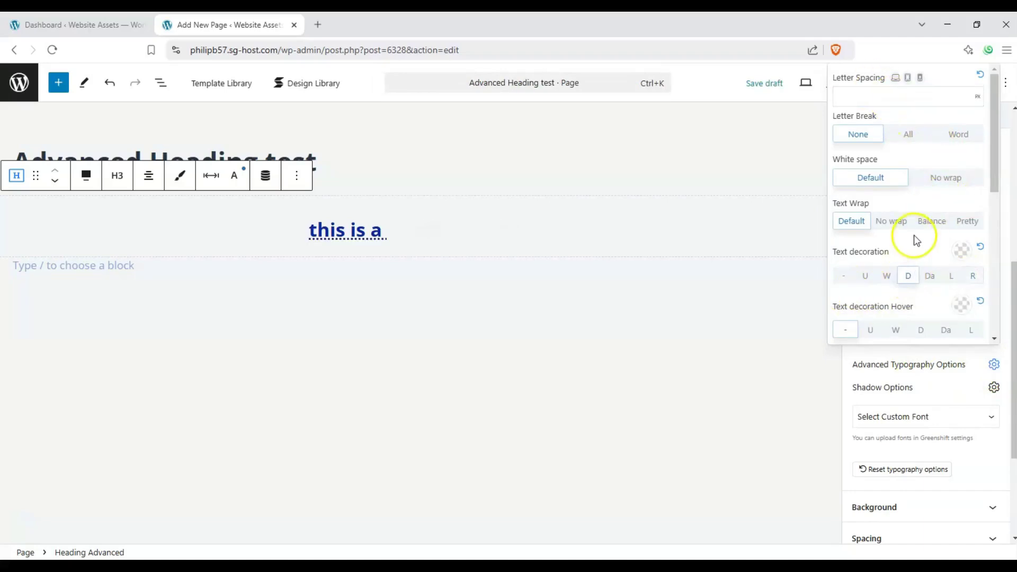
click(853, 220)
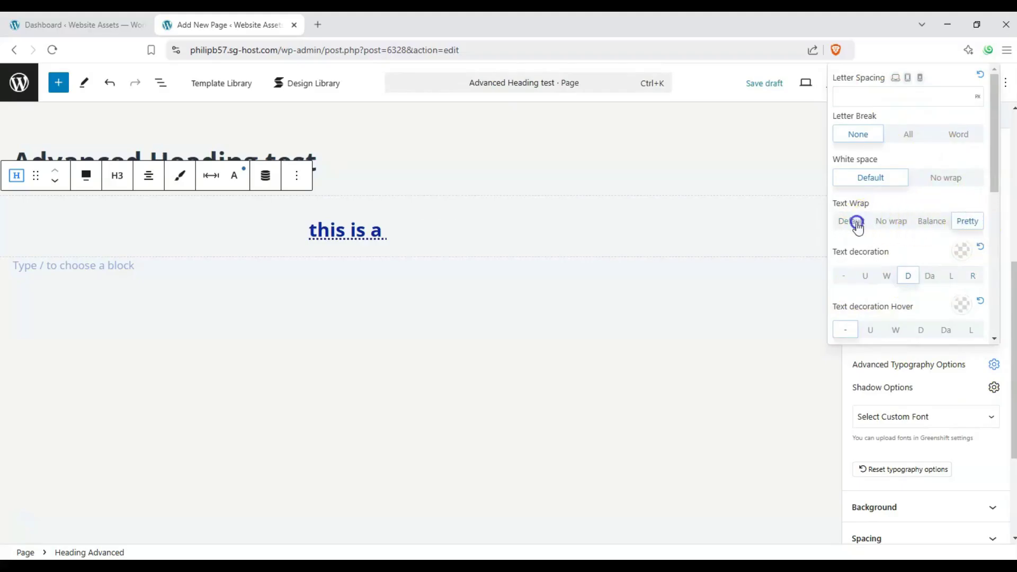
Step: Add a dark brown text border of 1.2 to the main heading in its advanced typography options
drag(990, 183, 989, 271)
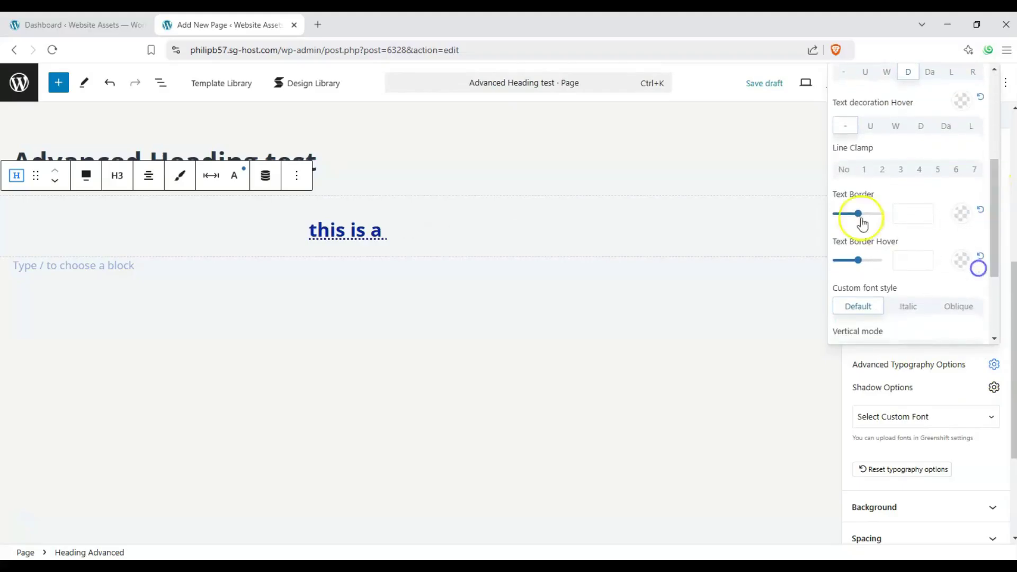
drag(858, 213, 864, 214)
click(962, 215)
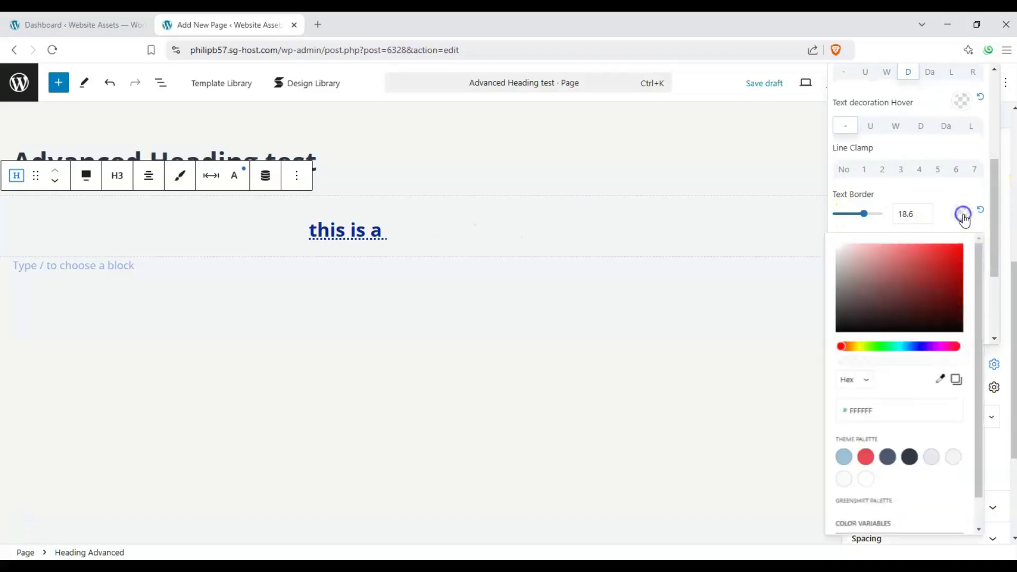
mouse_move(945, 321)
mouse_down()
mouse_move(947, 290)
mouse_move(926, 332)
mouse_up()
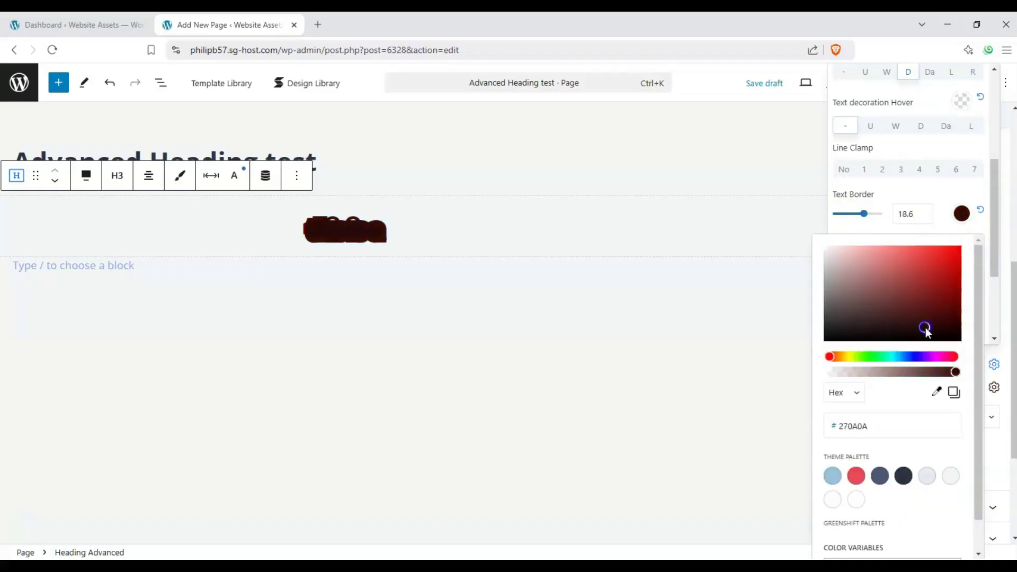
drag(864, 213, 835, 216)
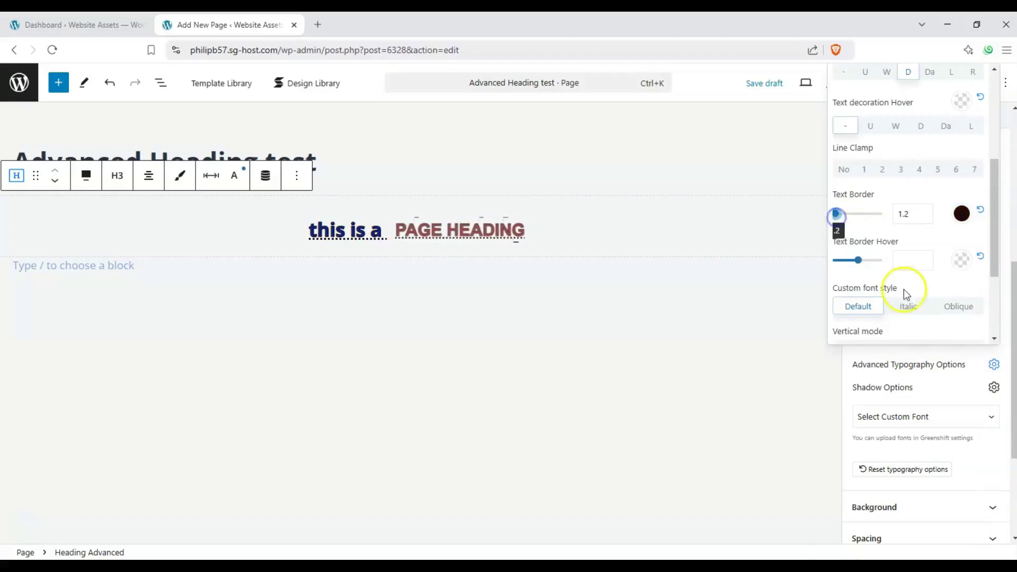
click(951, 387)
Step: Apply the layered text shadow preset with X 0, Y 4 and Blur 3 to the main heading and collapse its Typography settings
click(994, 387)
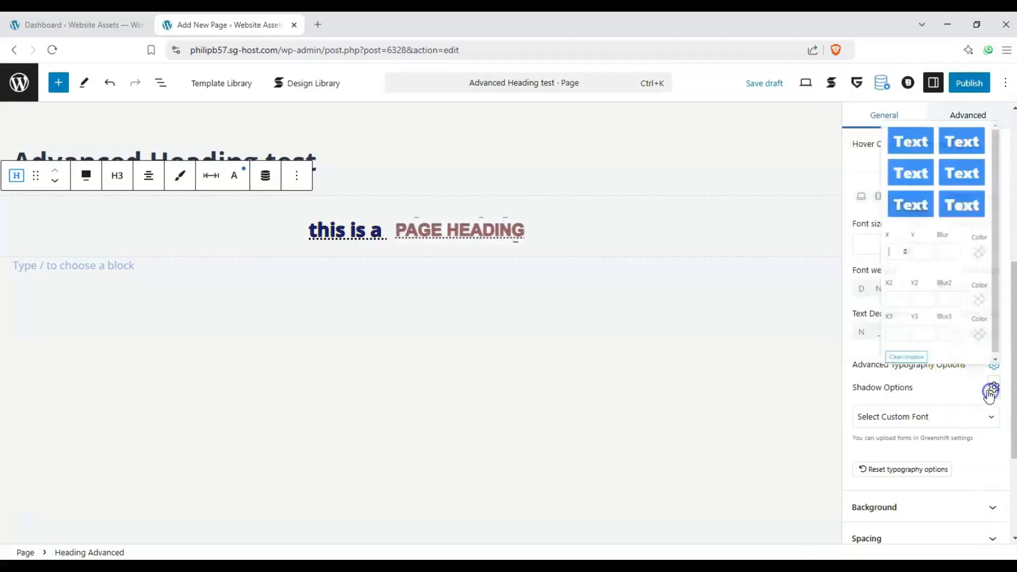
click(884, 175)
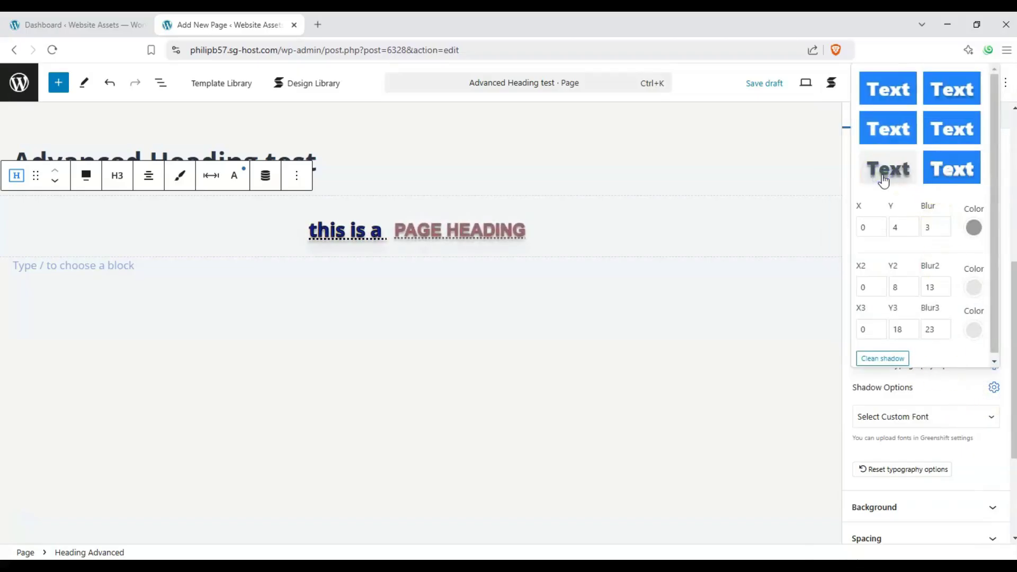
click(897, 386)
click(938, 417)
click(938, 417)
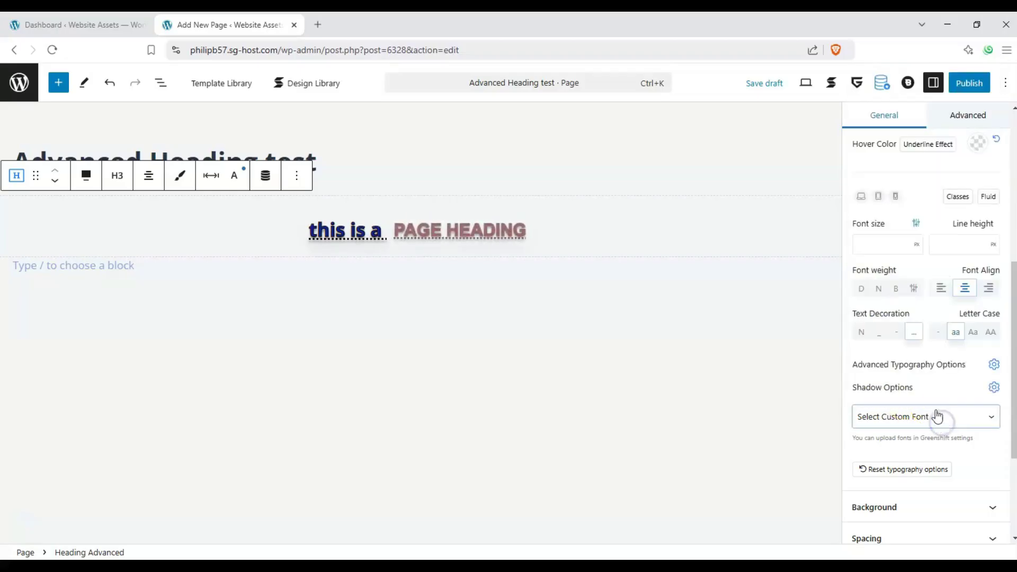
scroll(938, 416, down, 1)
scroll(940, 356, up, 5)
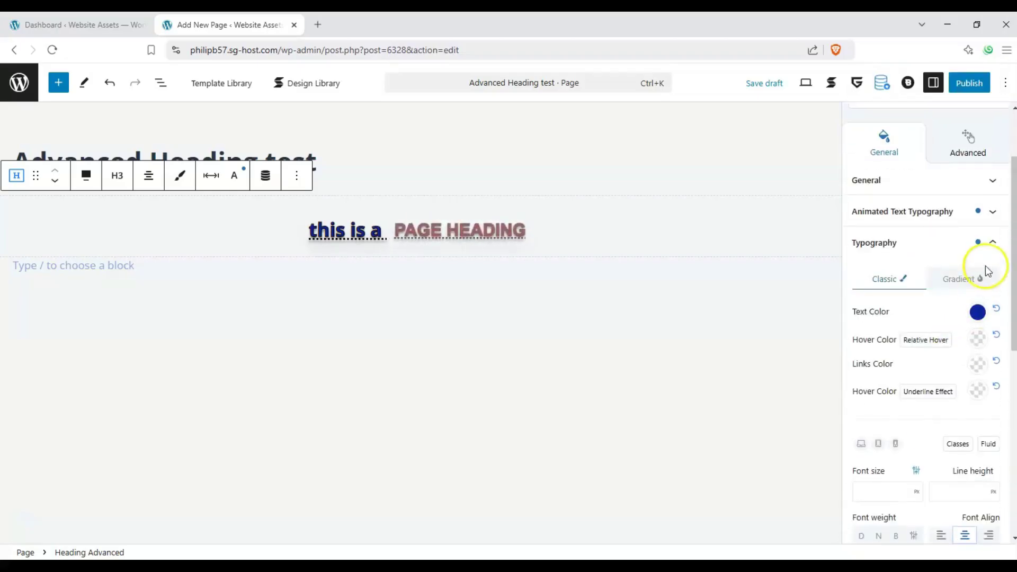
click(991, 243)
Step: Turn on the image mask in the heading's Background settings, toggling it off and on to compare
click(994, 347)
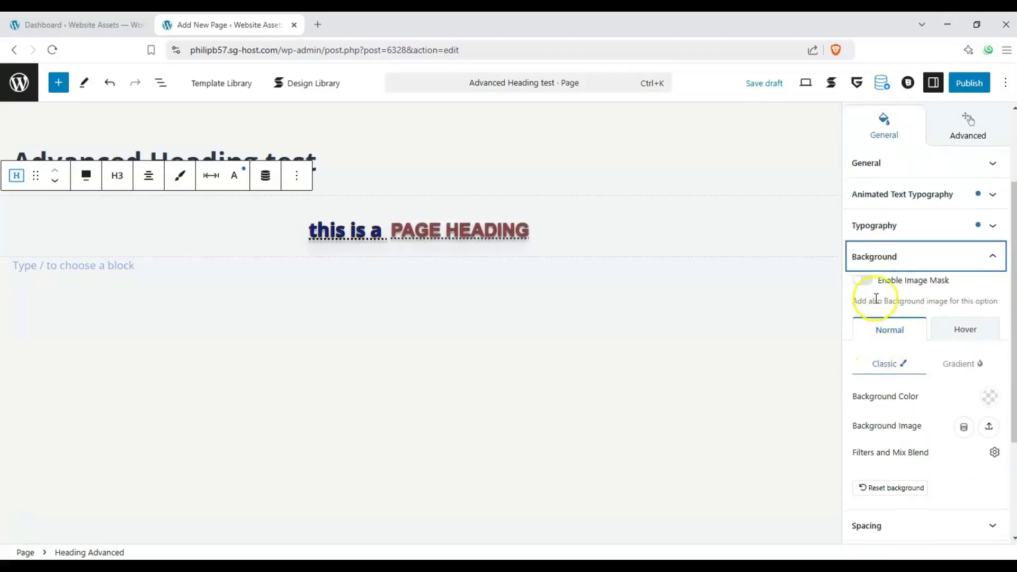
click(862, 286)
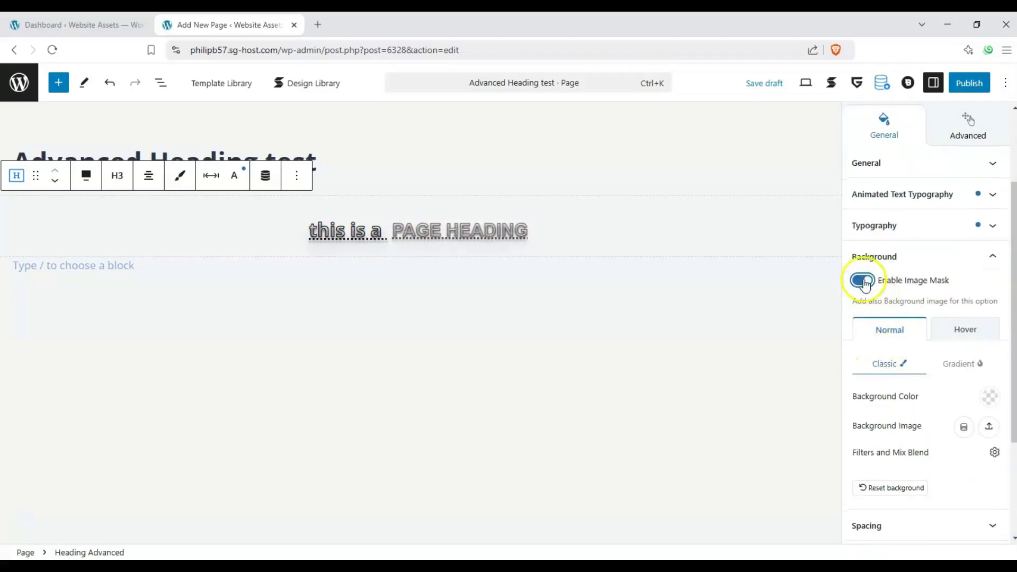
click(861, 281)
click(863, 281)
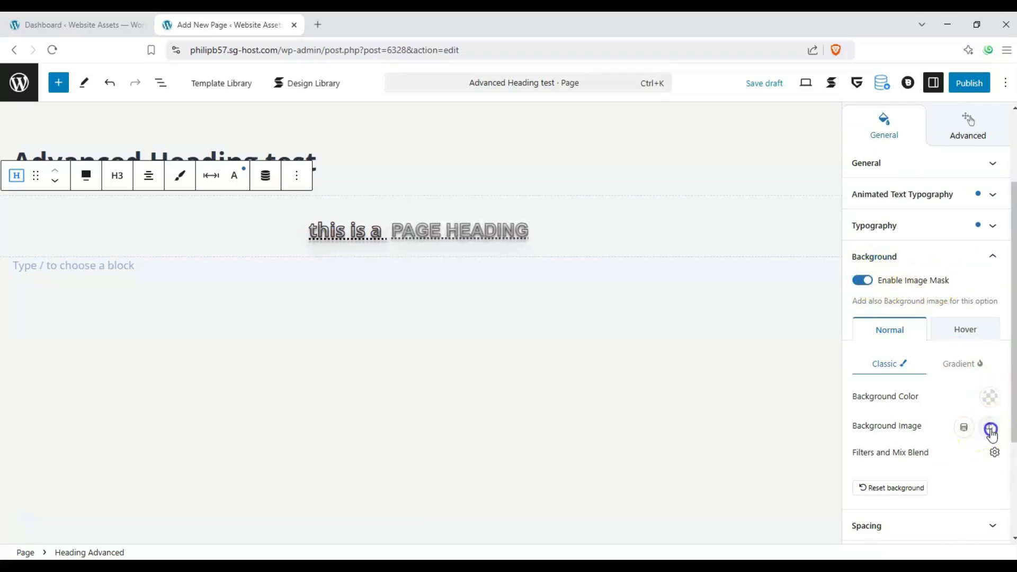
Step: Set the photo of a hand holding a smartphone from the Media Library as the heading's background image
click(988, 427)
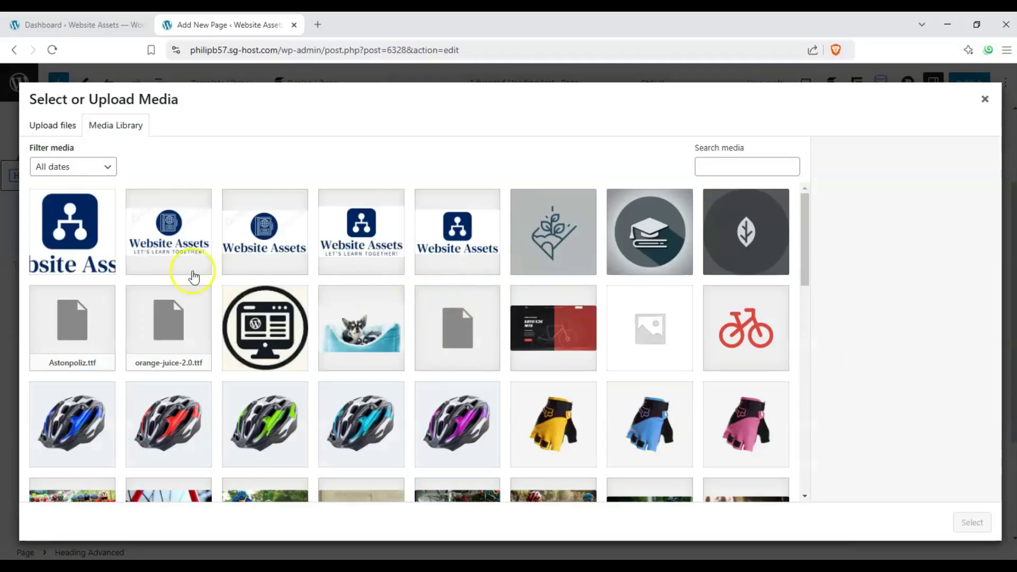
scroll(193, 276, down, 2)
scroll(207, 276, down, 10)
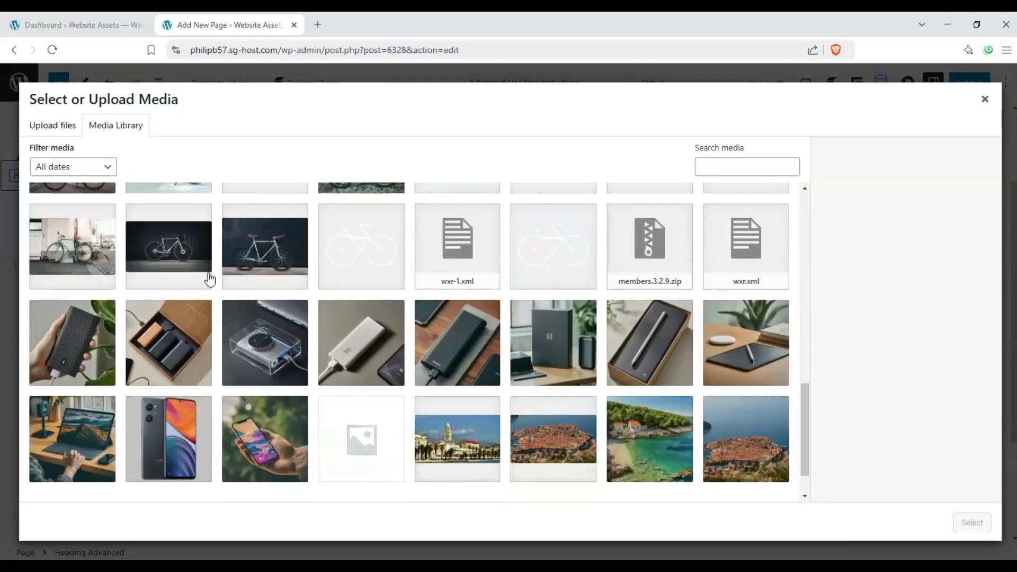
click(620, 434)
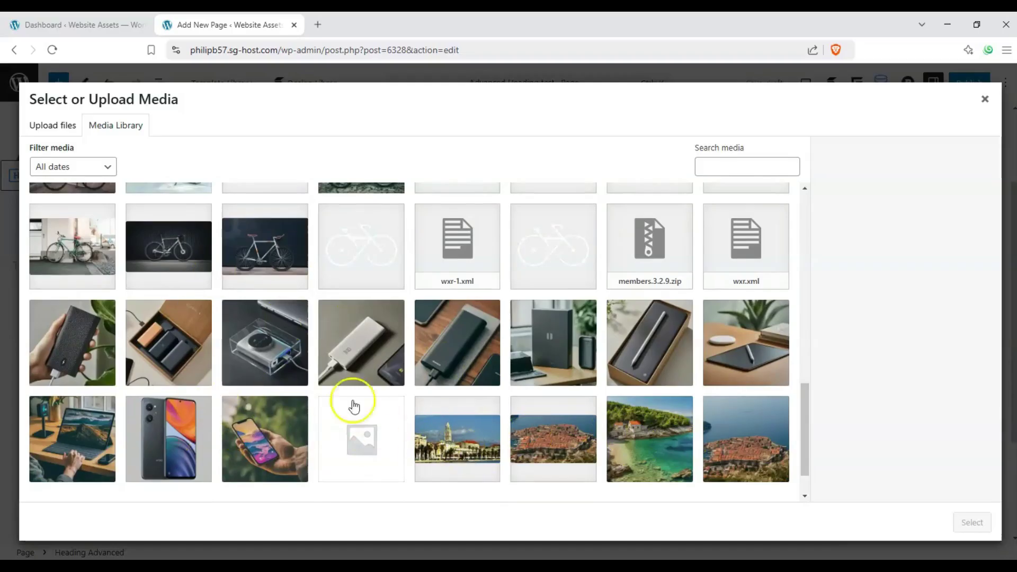
click(254, 430)
click(965, 523)
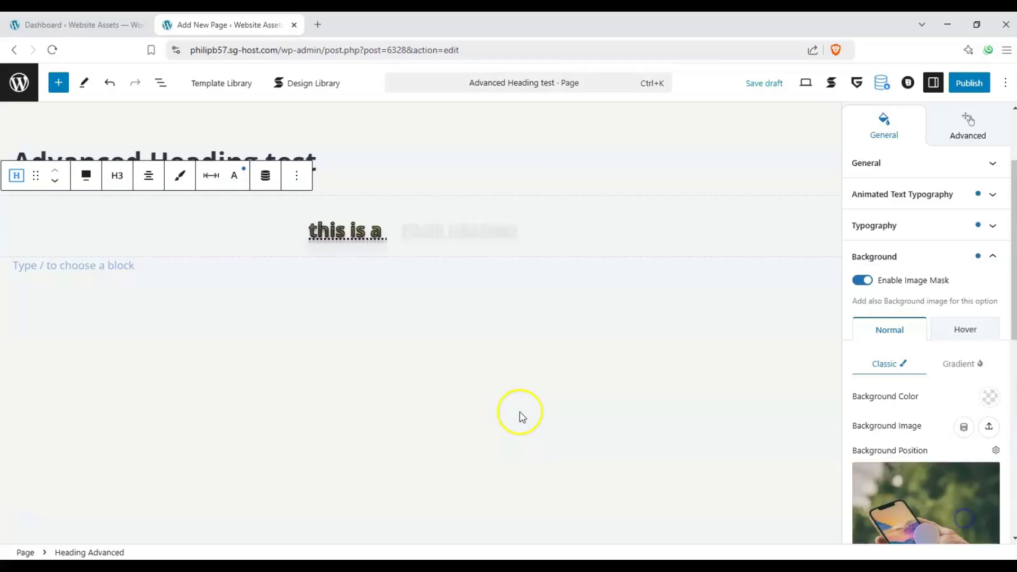
Step: Position the background image at 32% left and 71% top, and turn off the image mask
scroll(910, 519, down, 1)
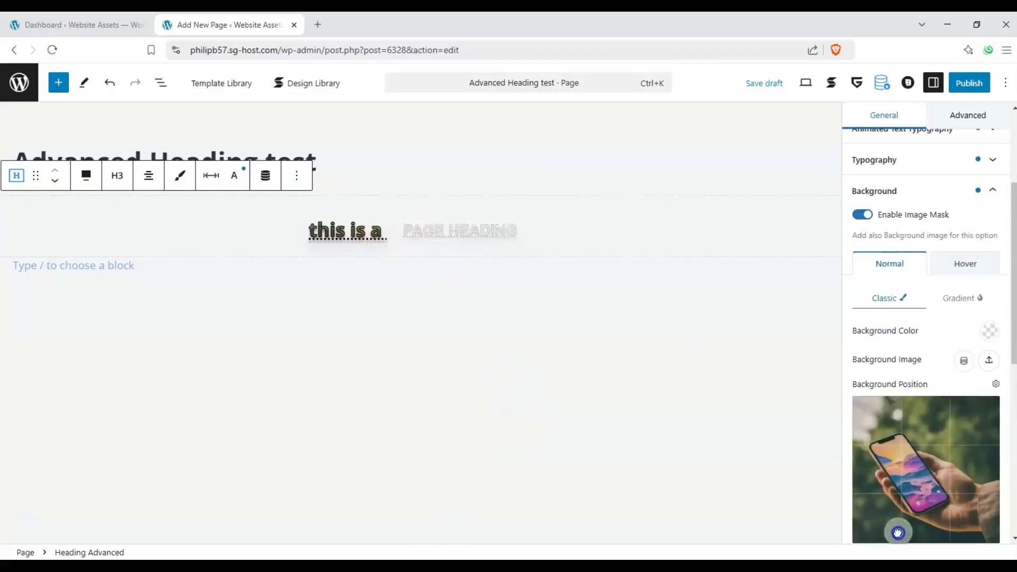
click(892, 482)
mouse_move(892, 482)
mouse_down()
mouse_move(908, 483)
mouse_move(891, 468)
mouse_move(910, 456)
mouse_move(928, 470)
mouse_move(912, 471)
mouse_move(902, 516)
mouse_move(899, 500)
mouse_up()
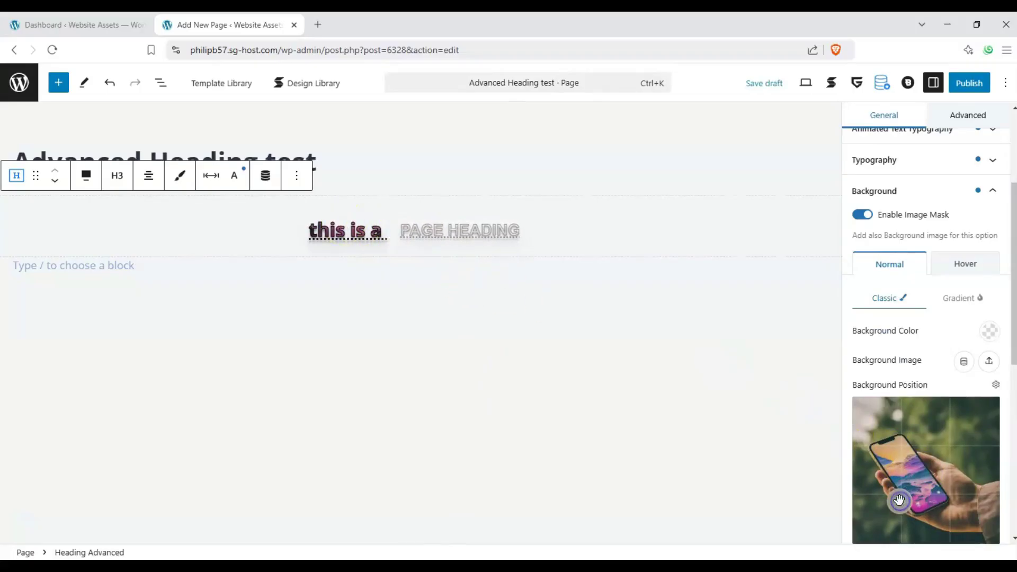
click(989, 334)
click(992, 333)
click(882, 223)
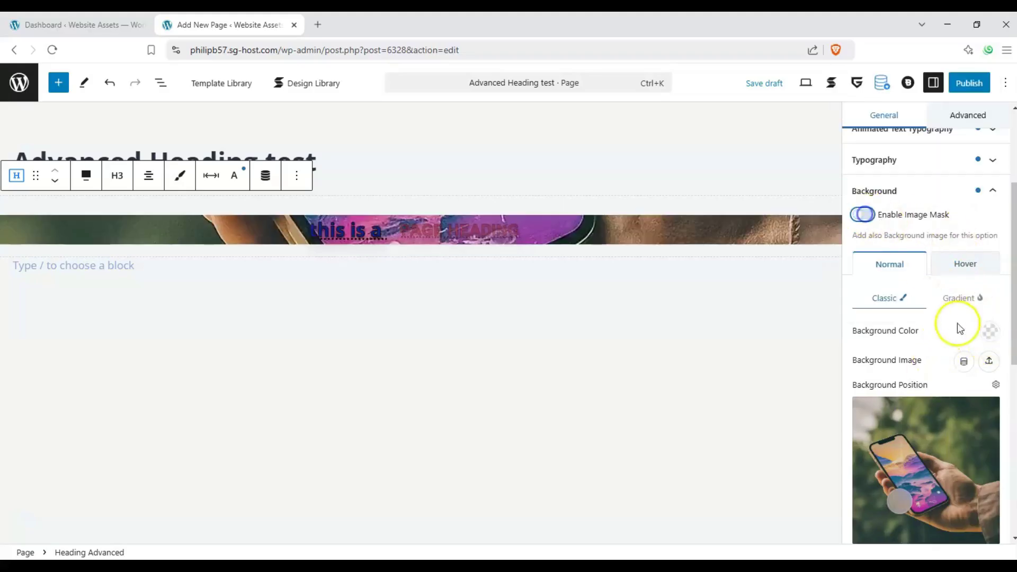
Step: Review the background image's position, repeat and size options, and set a dark brown background color behind the heading
click(997, 385)
scroll(980, 383, down, 2)
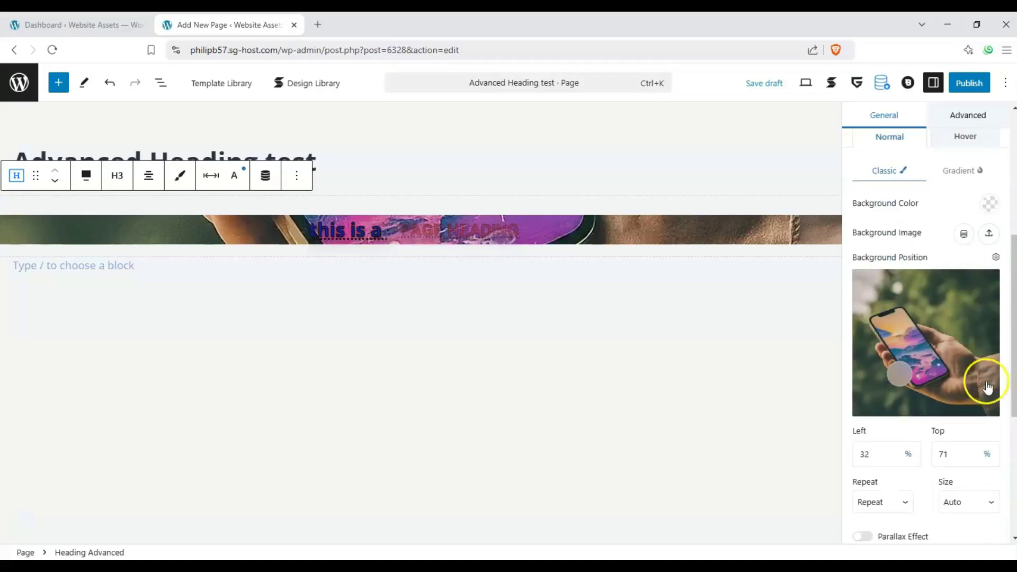
scroll(938, 386, down, 3)
scroll(937, 382, up, 3)
scroll(936, 382, up, 2)
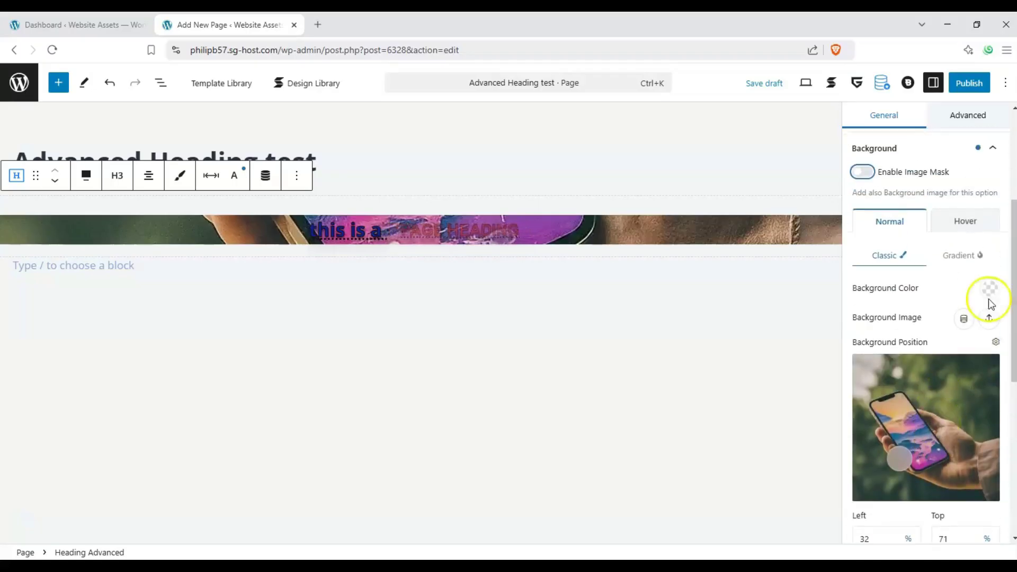
click(988, 292)
click(957, 358)
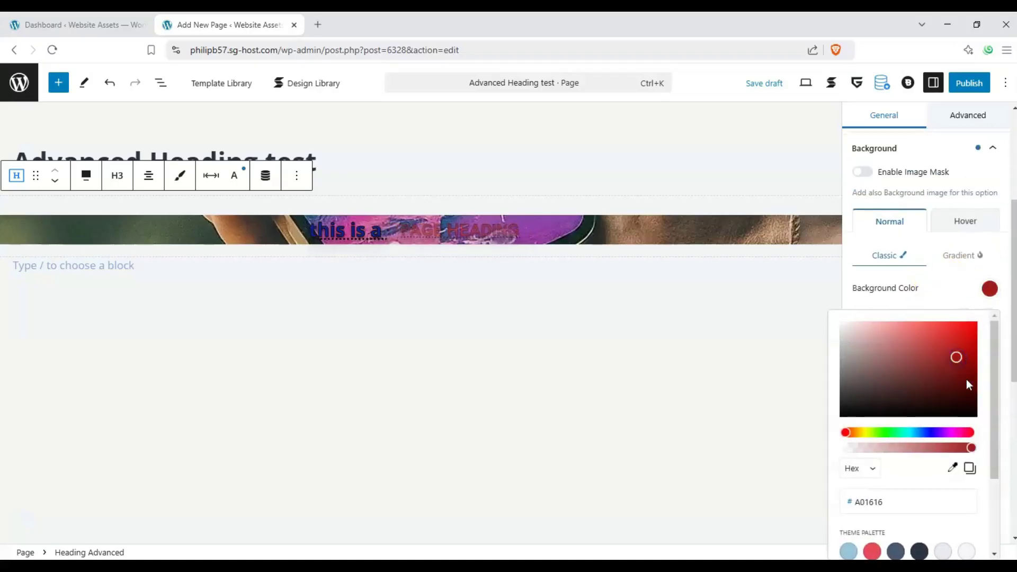
drag(967, 385, 934, 406)
click(906, 245)
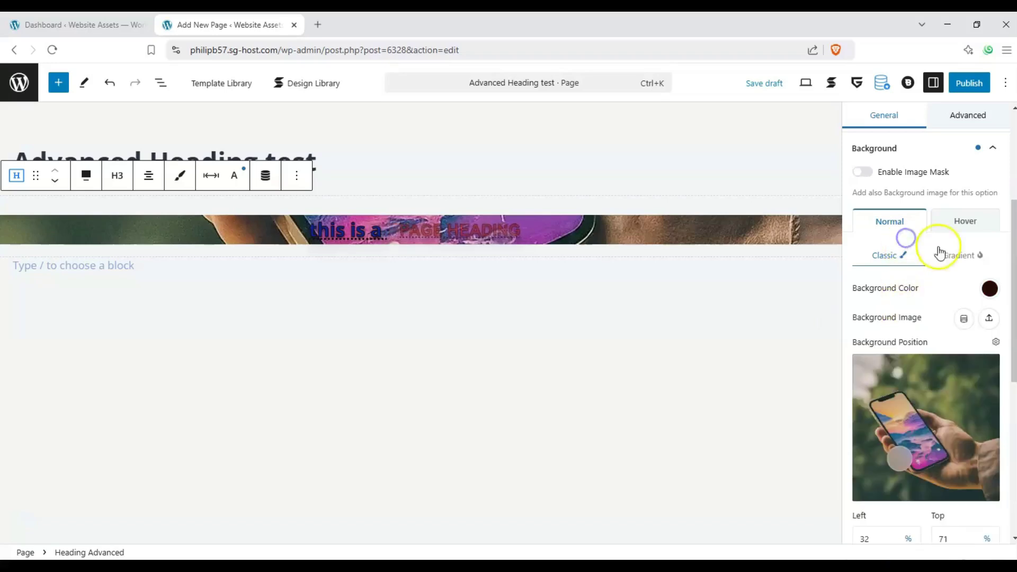
Step: Keep the current background image and move its position to 70% left and 42% top
click(993, 332)
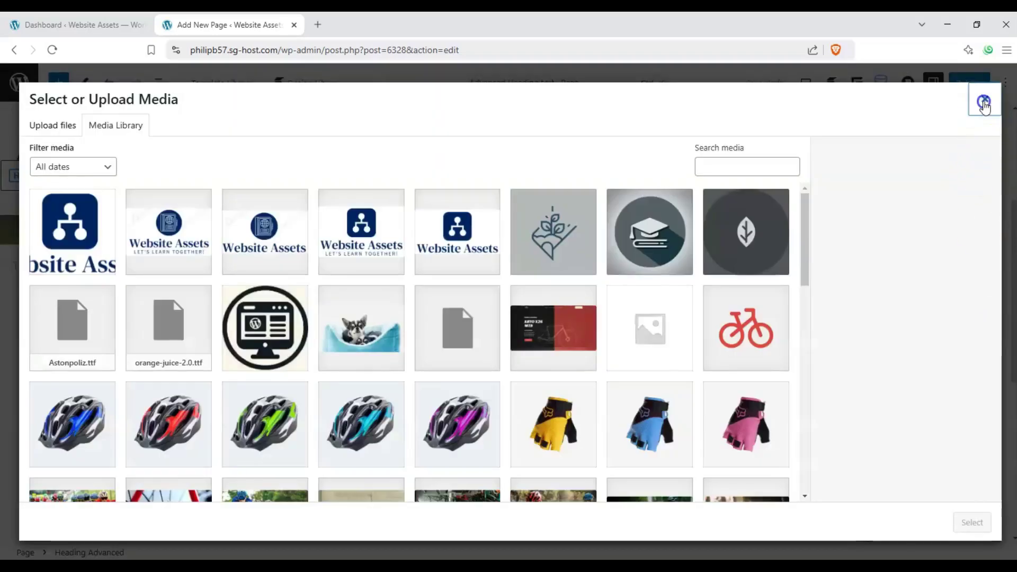
click(984, 100)
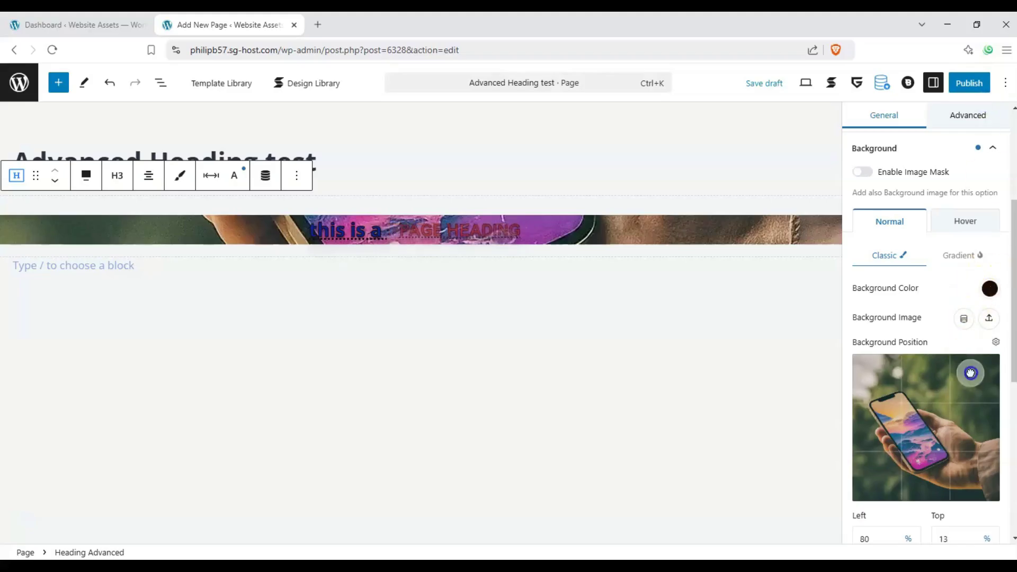
drag(971, 370, 955, 416)
click(997, 343)
click(997, 343)
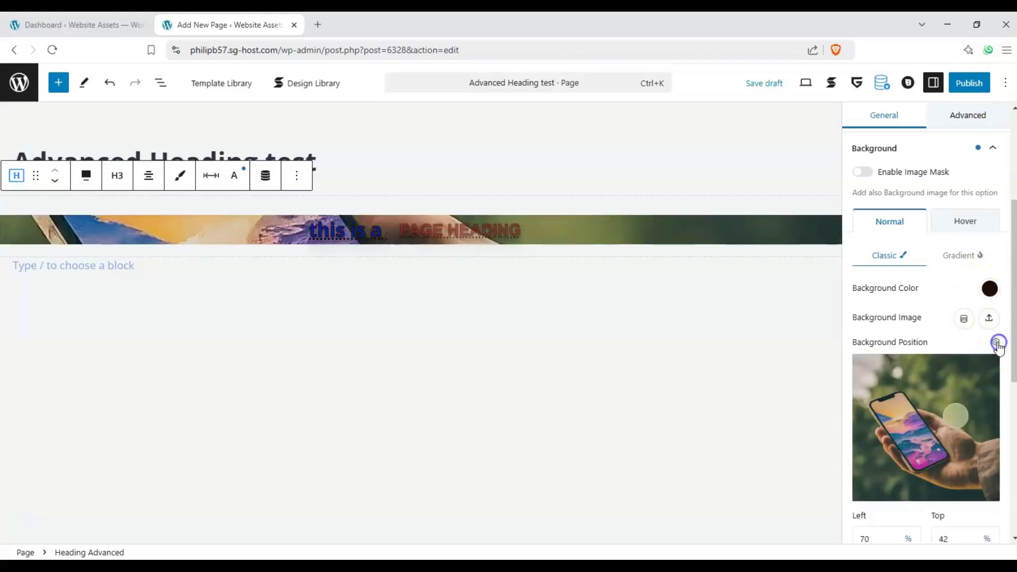
scroll(975, 364, down, 2)
scroll(974, 364, down, 2)
scroll(948, 360, up, 3)
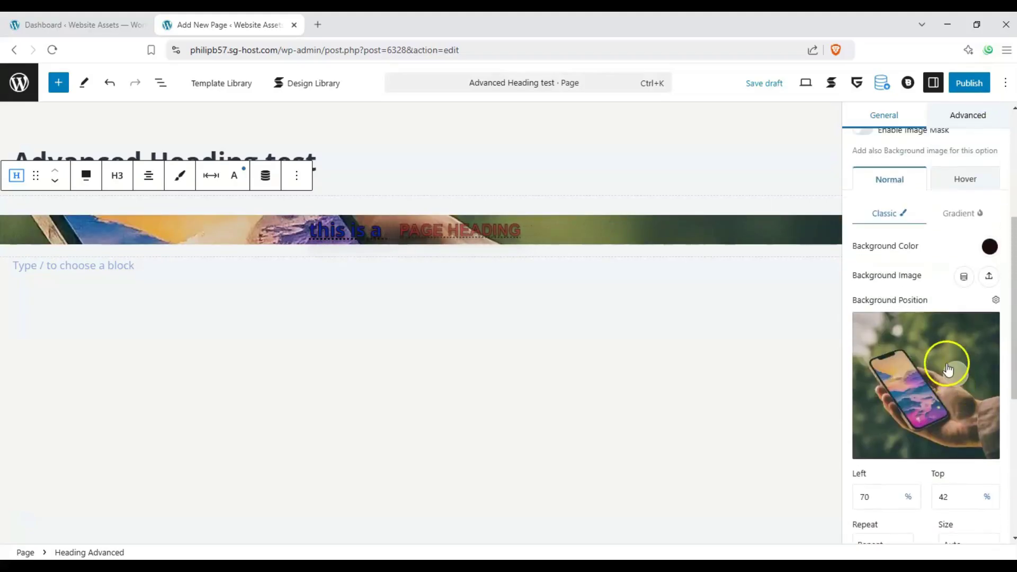
Step: Reset the heading's background settings and give it a light pink background color
scroll(942, 358, down, 3)
click(898, 511)
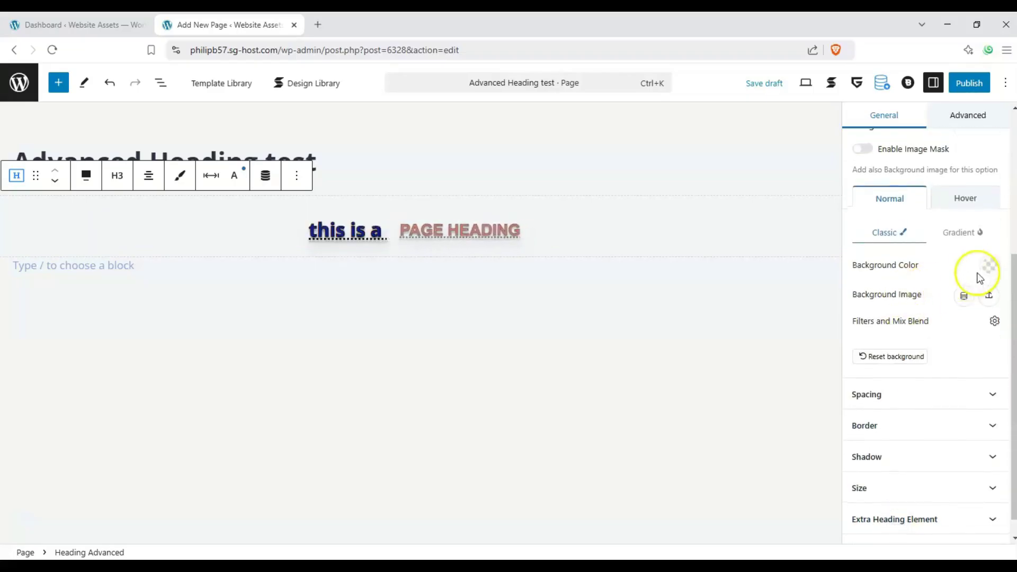
click(984, 265)
drag(947, 318, 906, 359)
drag(919, 409, 948, 411)
drag(944, 347, 872, 281)
click(890, 276)
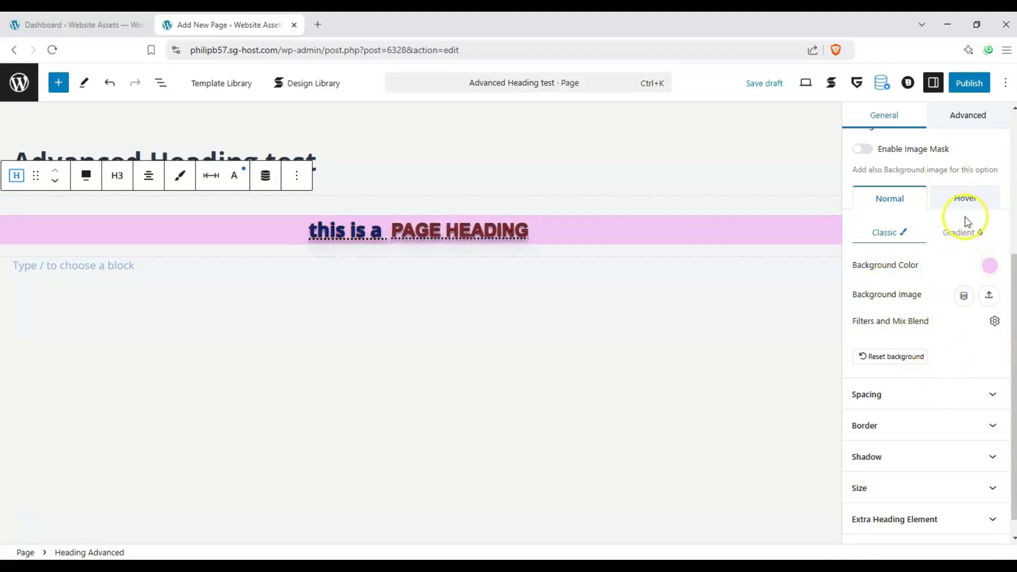
Step: Set the heading's hover background color to light turquoise, ACEAEC, using the Classic style
click(960, 238)
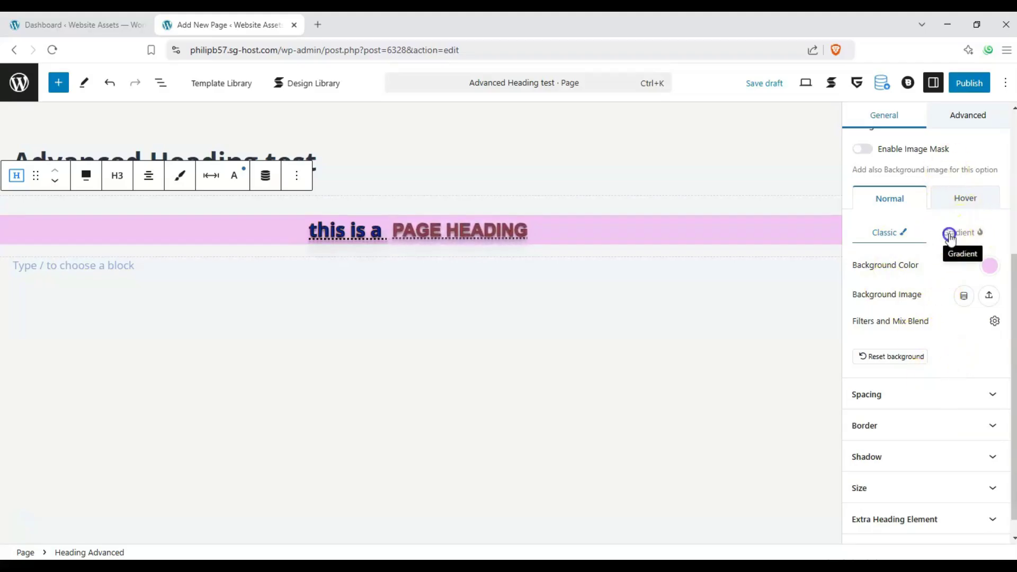
click(892, 237)
click(966, 200)
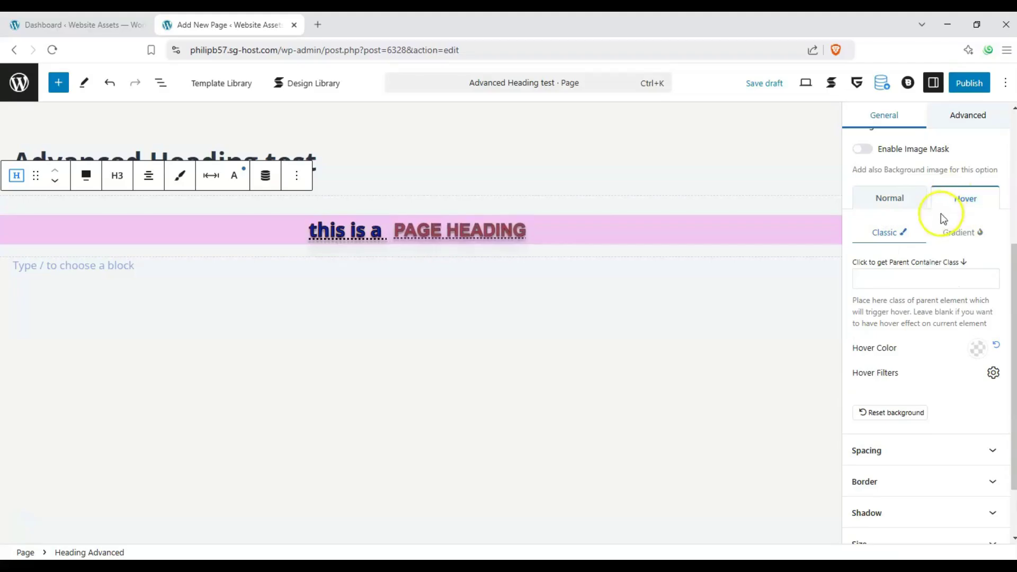
click(979, 350)
click(928, 165)
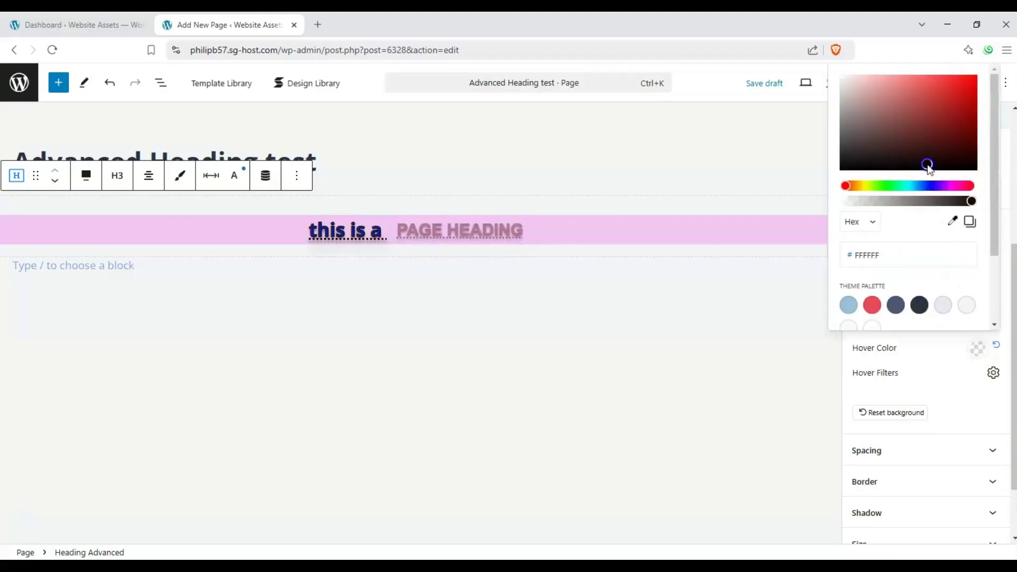
mouse_move(911, 187)
mouse_down()
mouse_move(932, 186)
mouse_move(910, 186)
mouse_up()
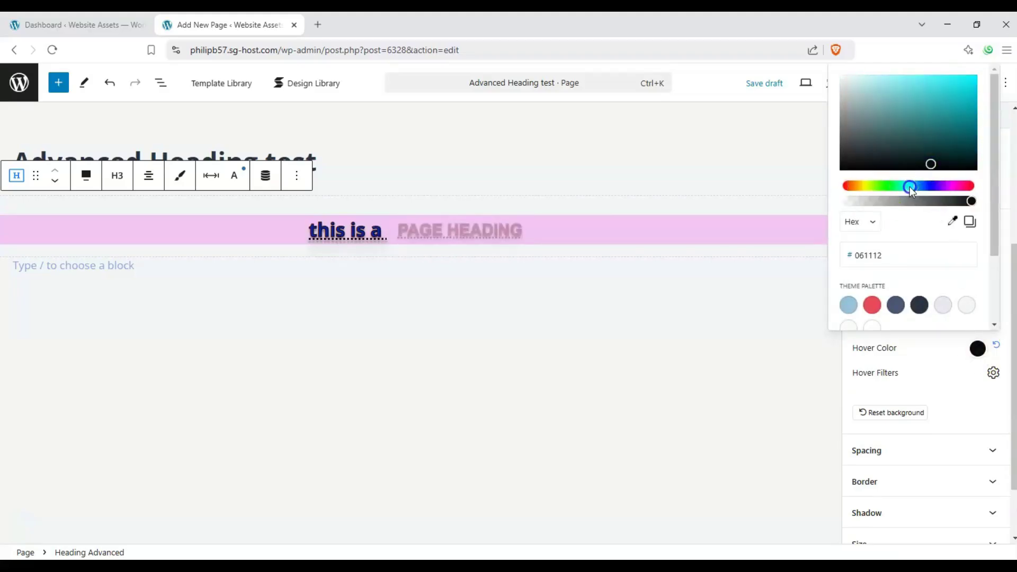
drag(917, 83, 879, 81)
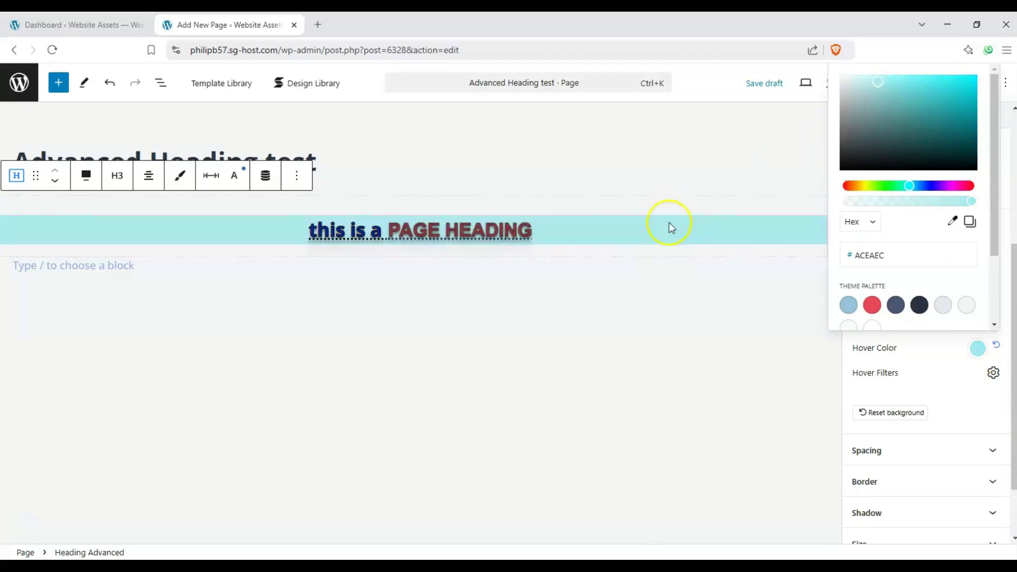
click(942, 375)
Step: Adjust the Invert amount in the heading's hover filters, return to the normal state and collapse the background settings
click(993, 372)
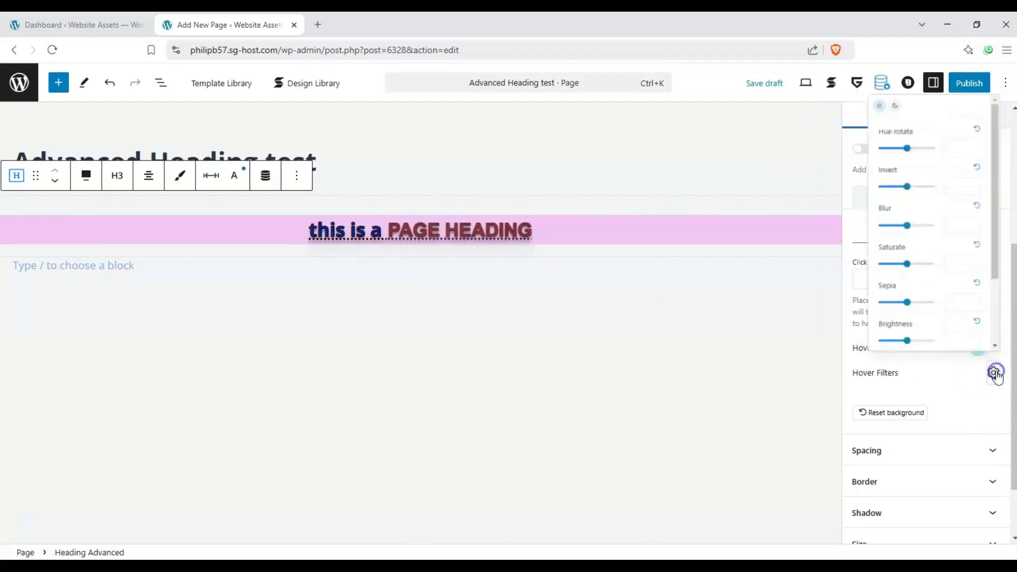
drag(895, 167, 882, 167)
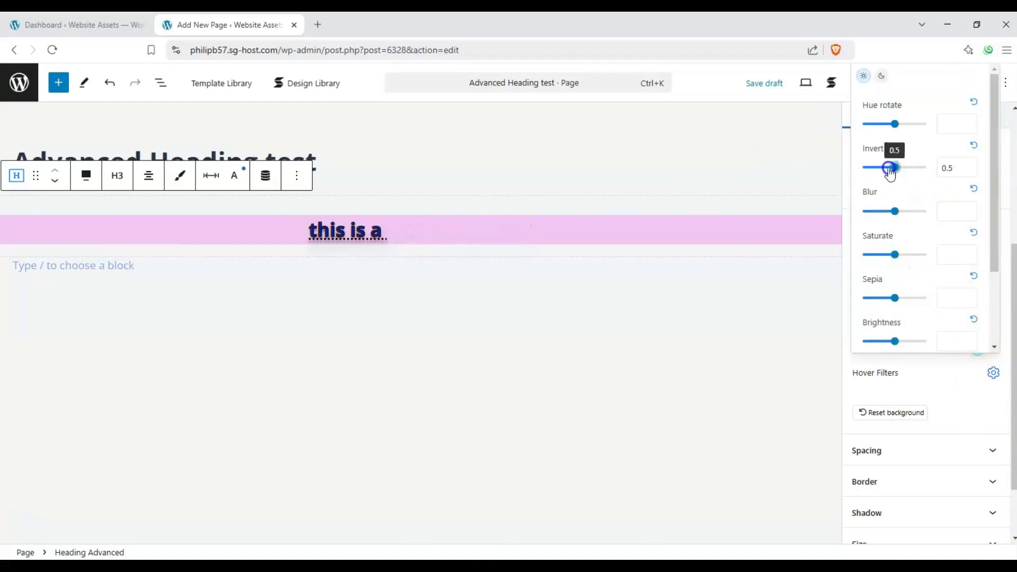
click(948, 386)
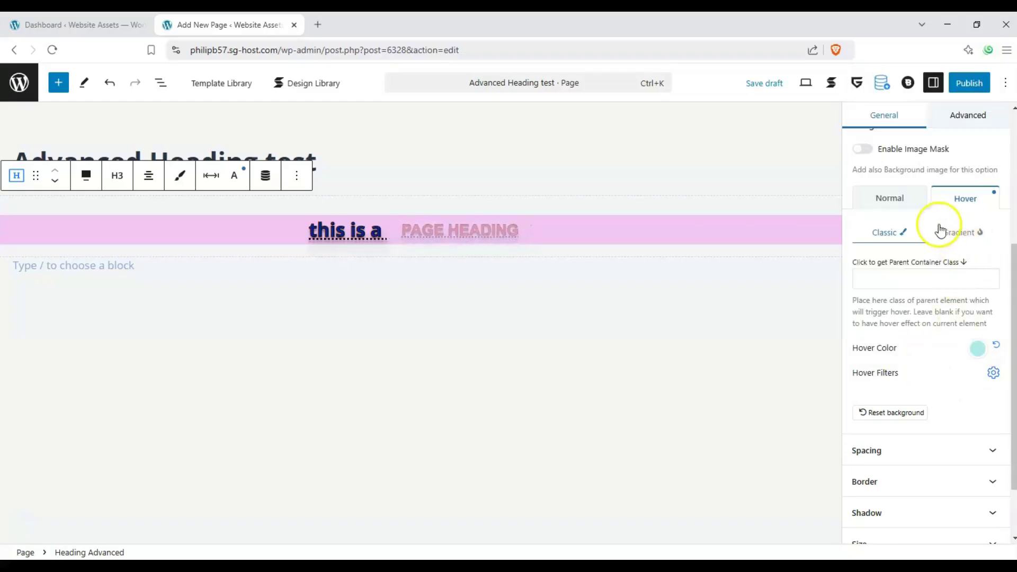
click(898, 200)
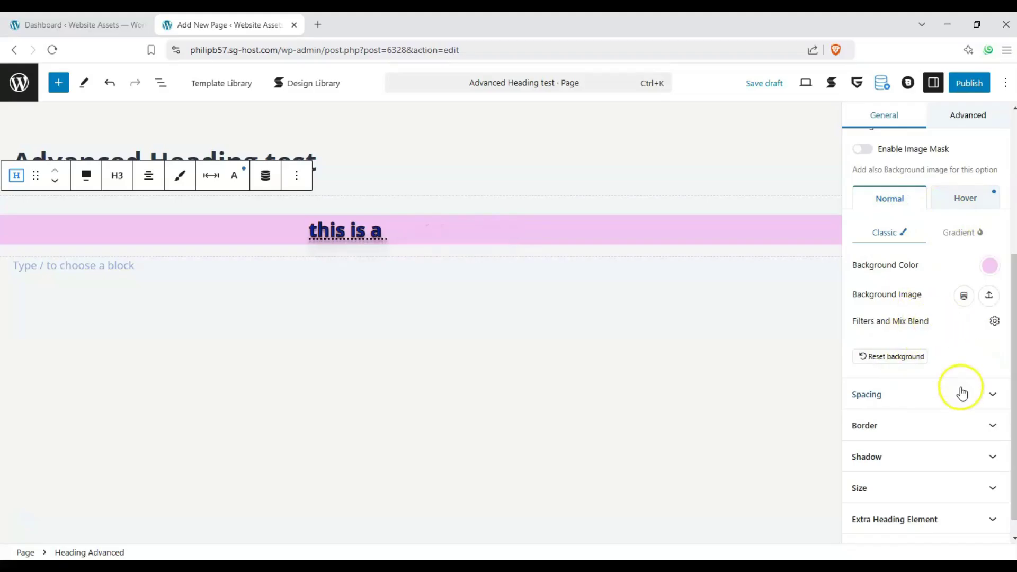
scroll(969, 318, up, 2)
click(992, 210)
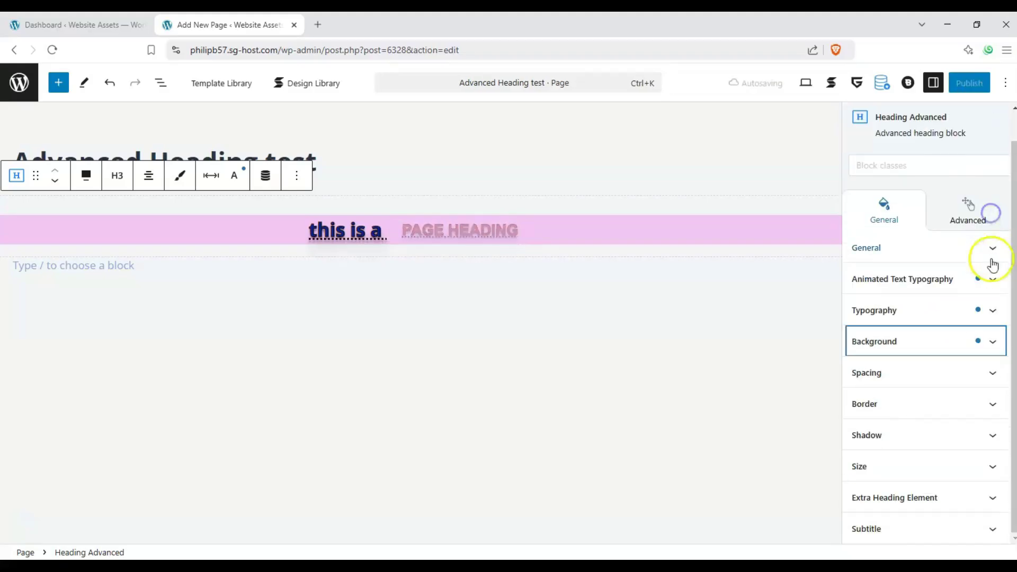
Step: Set the heading's margins to 15 px top, 25 px right and 15 px bottom
click(993, 376)
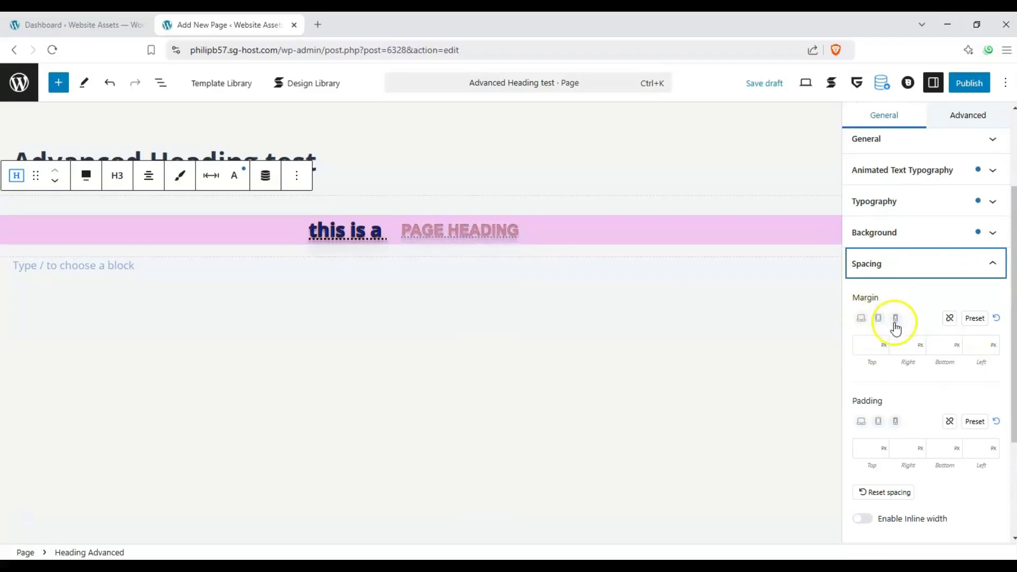
click(863, 341)
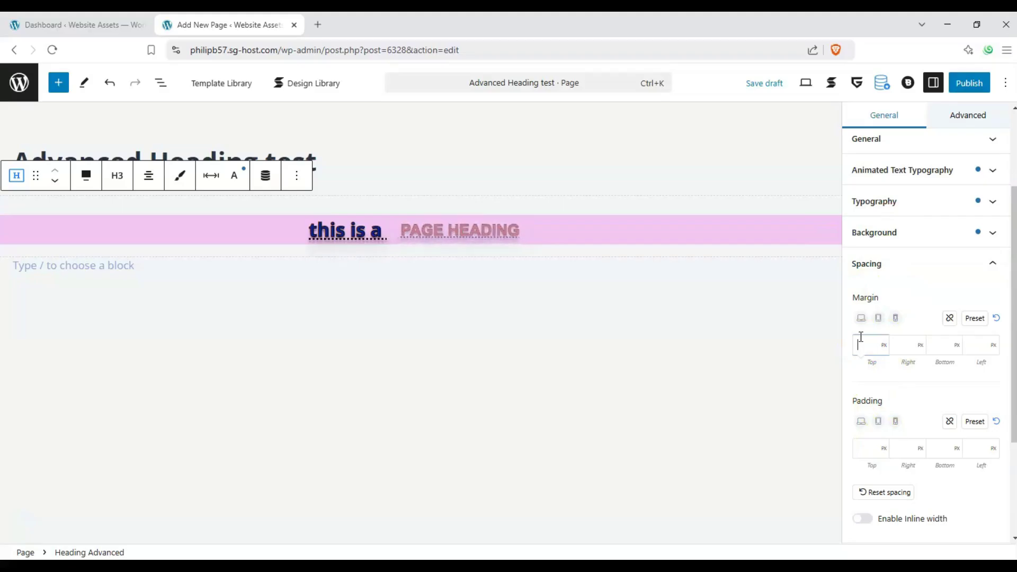
text(15)
click(899, 345)
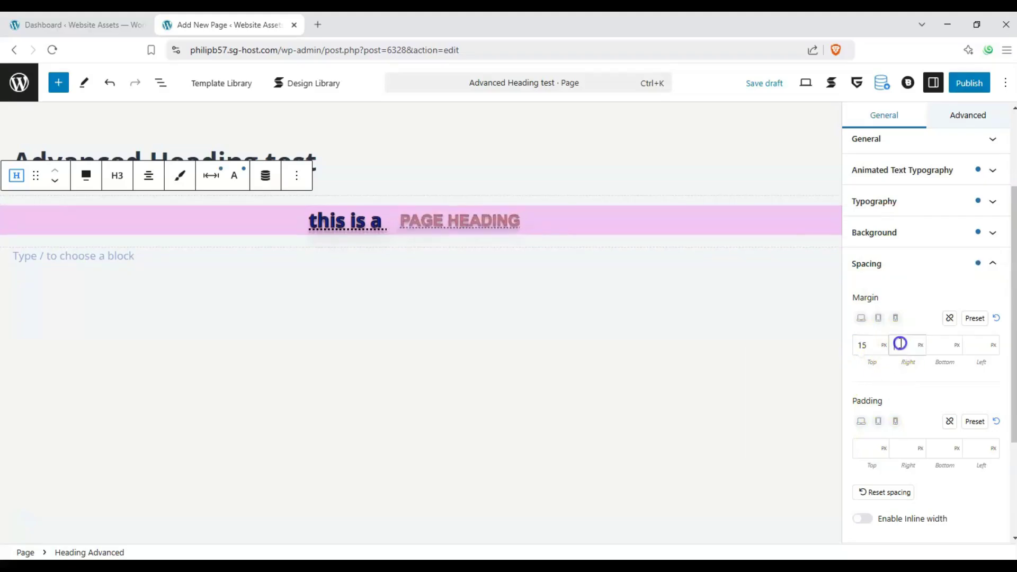
text(15)
click(936, 346)
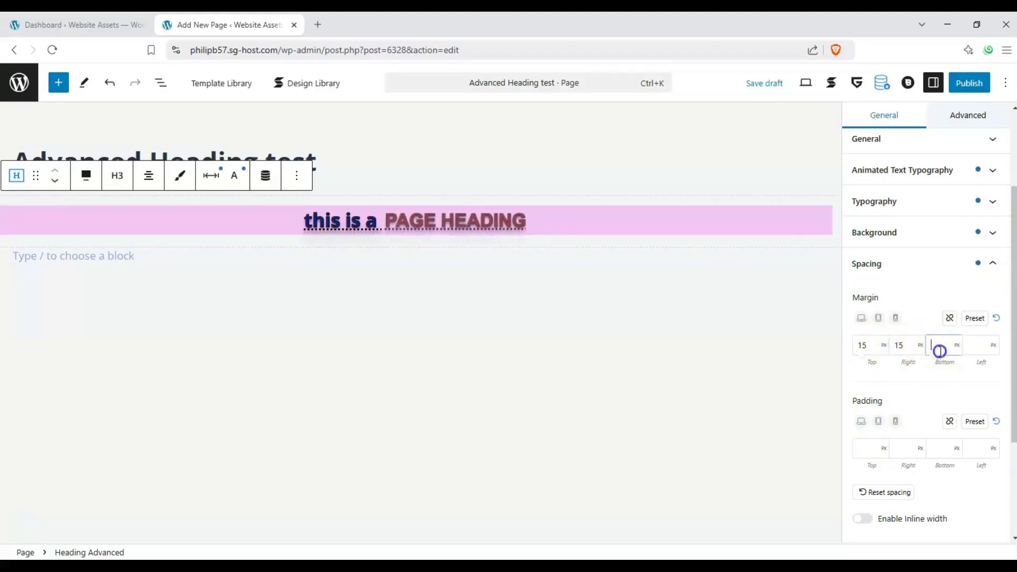
click(977, 346)
text(15)
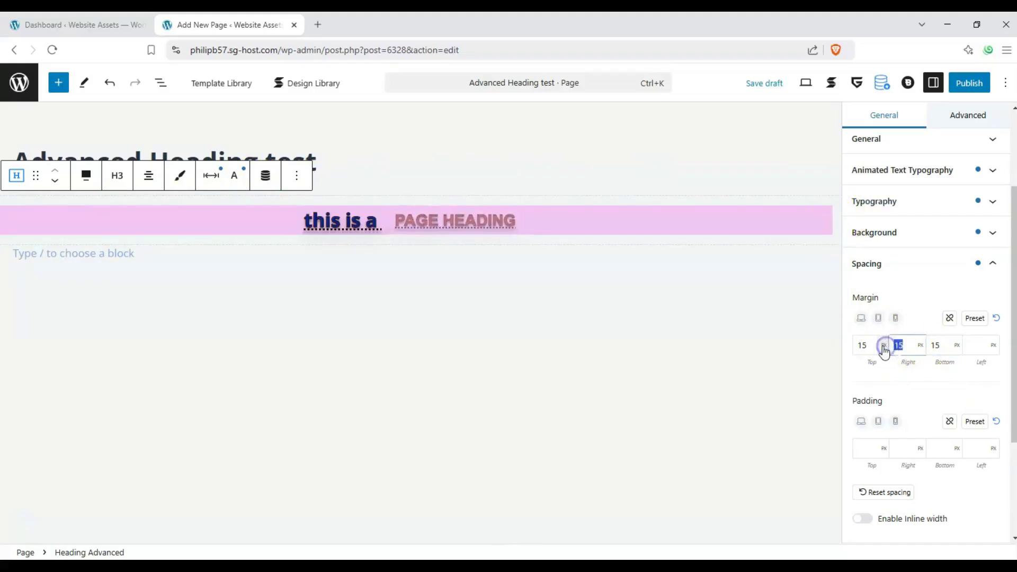
text(25)
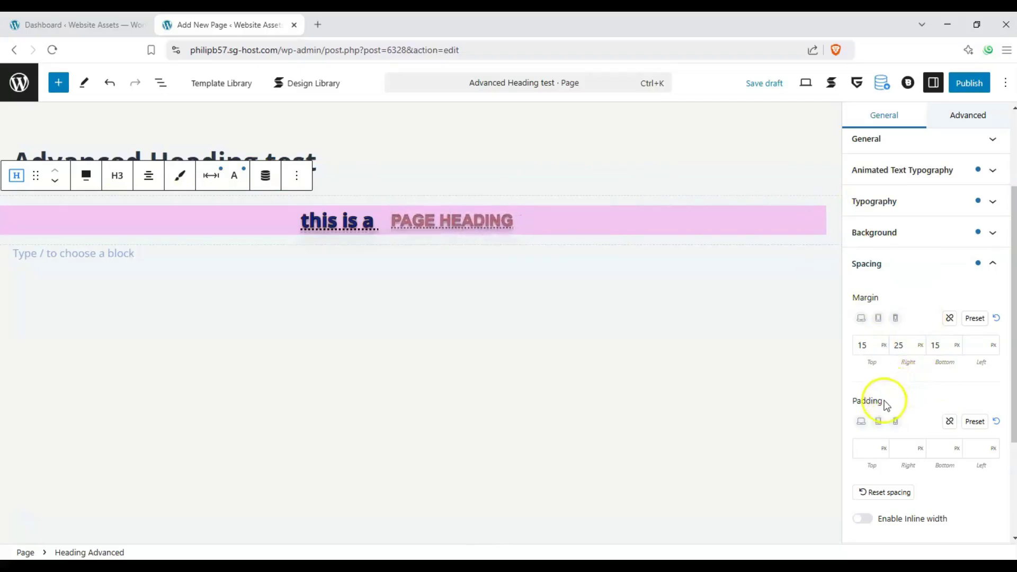
Step: Link the heading's padding values and set the padding to 35 px on all sides
click(949, 421)
click(867, 444)
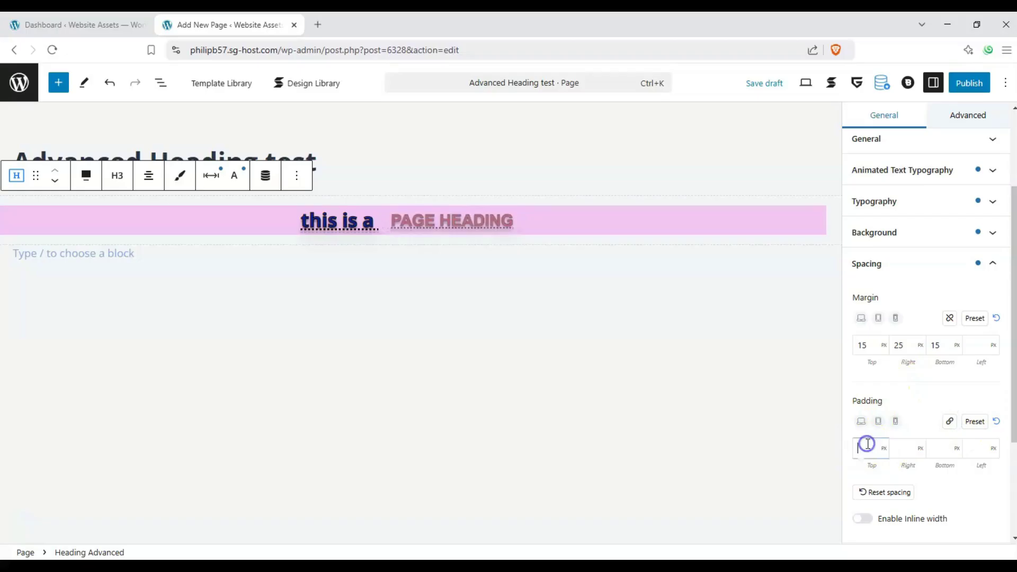
text(30)
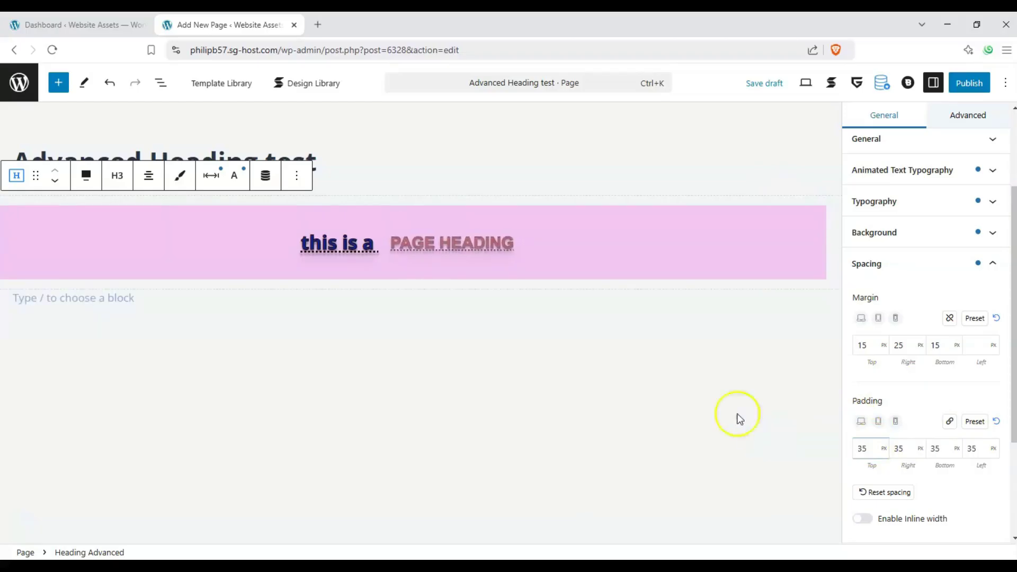
text(35)
Step: Try the inline width option on the heading and leave it disabled
scroll(935, 413, down, 1)
scroll(936, 413, down, 3)
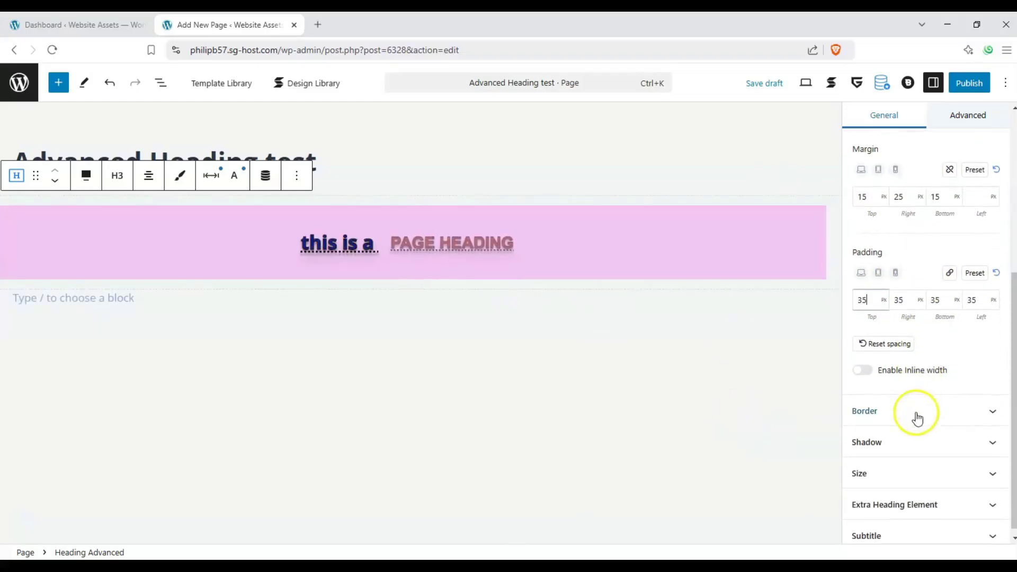
click(862, 370)
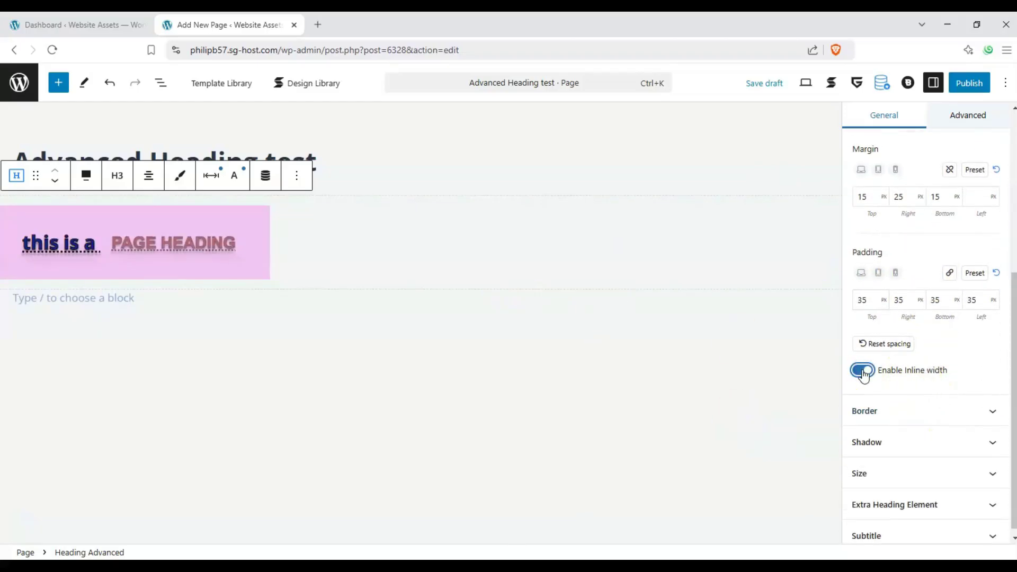
click(863, 372)
click(863, 371)
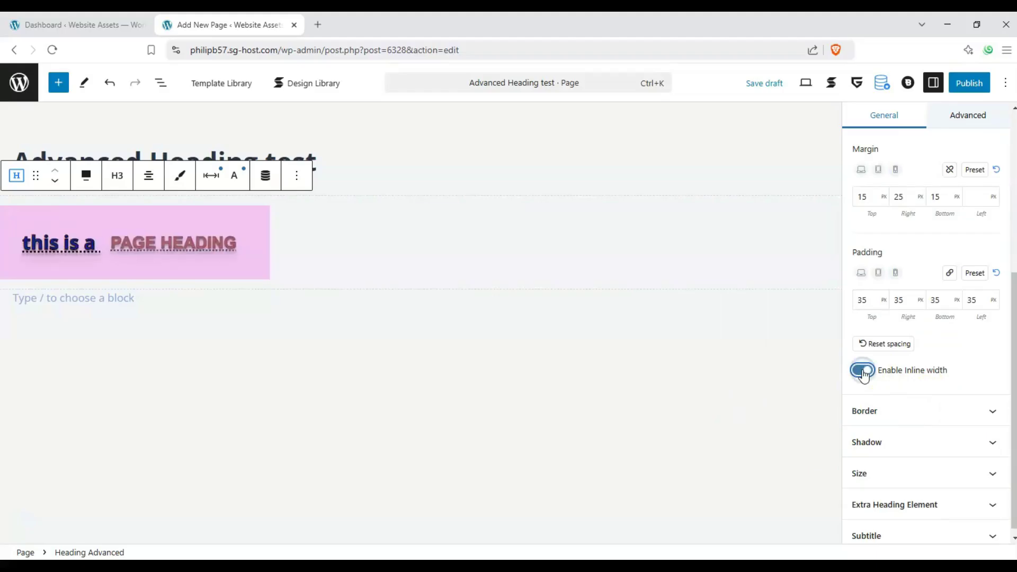
click(863, 371)
click(864, 372)
click(864, 371)
Step: Move from the spacing to the border settings and choose the theme's red for the border on all sides
scroll(976, 344, up, 3)
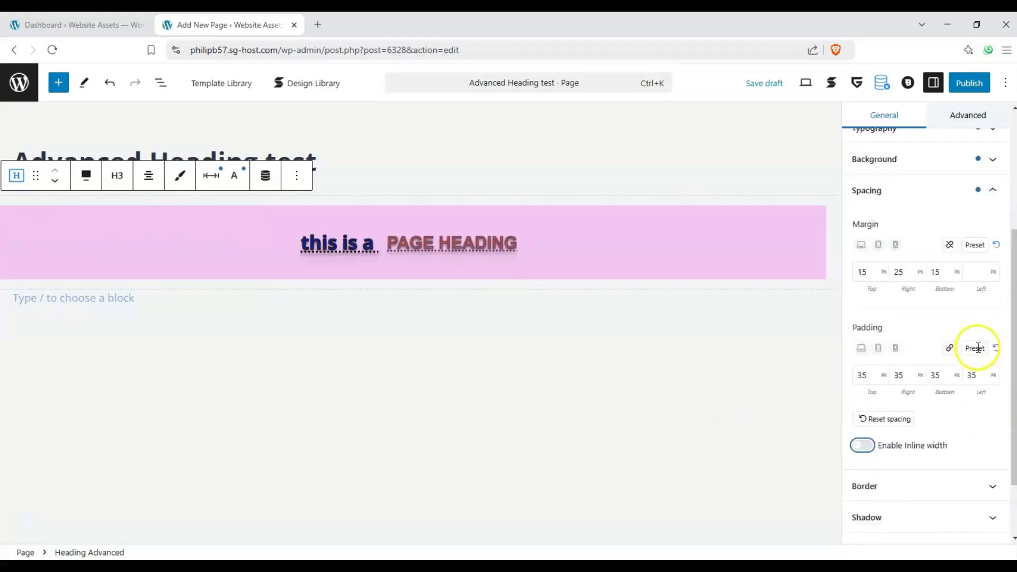
click(994, 293)
click(988, 404)
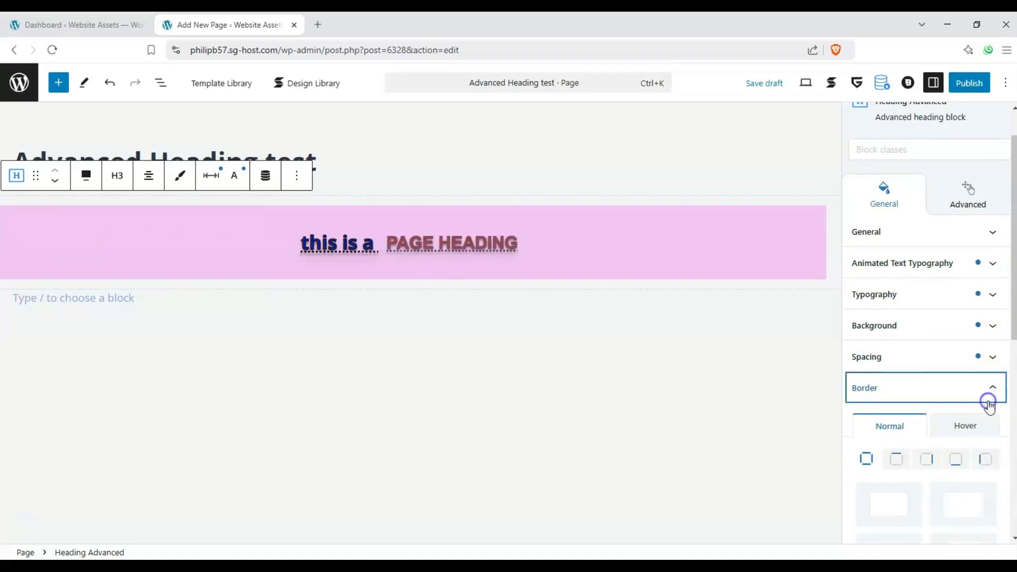
scroll(932, 387, down, 2)
scroll(911, 385, down, 1)
click(869, 316)
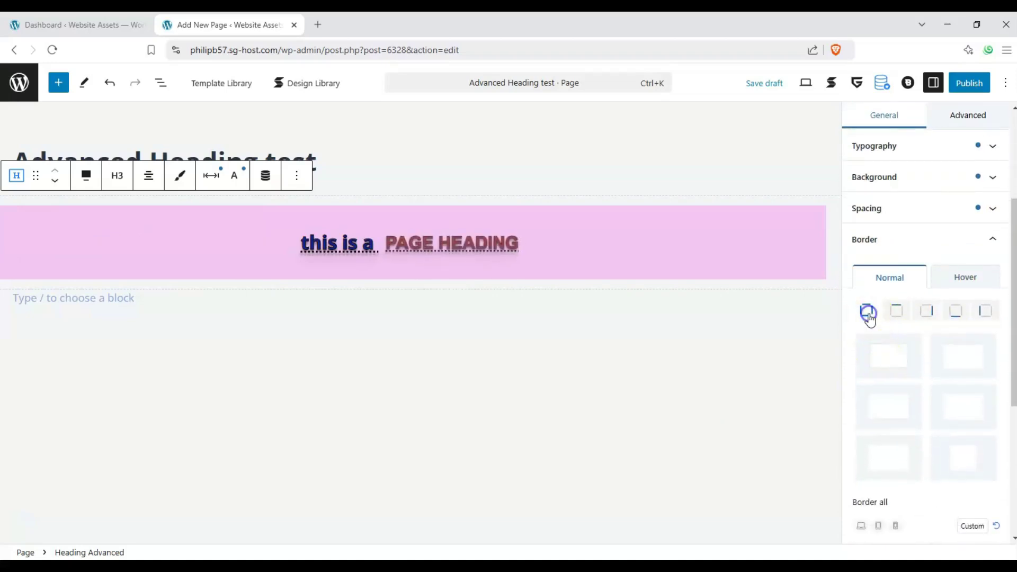
scroll(879, 376, down, 1)
click(889, 435)
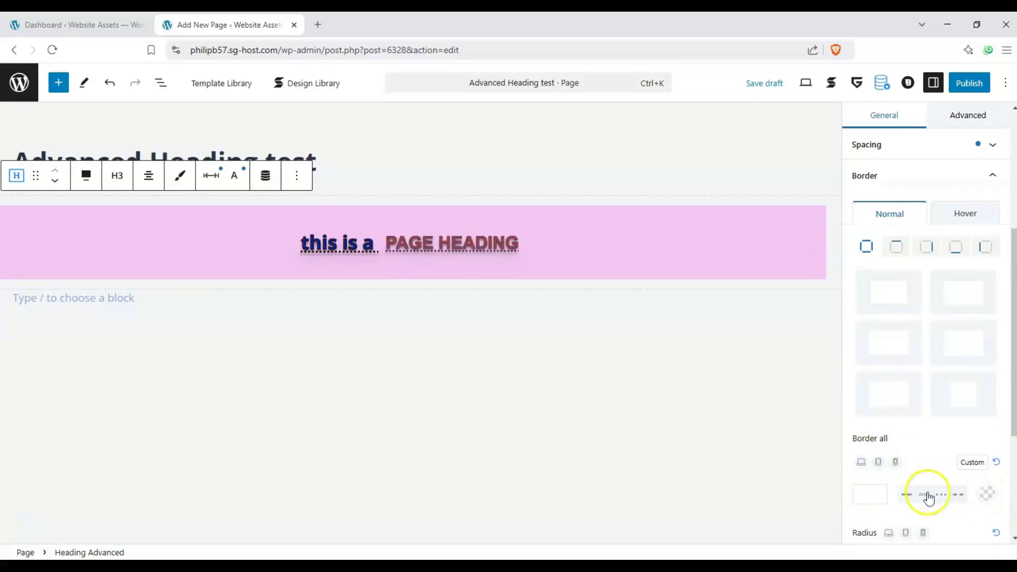
click(987, 498)
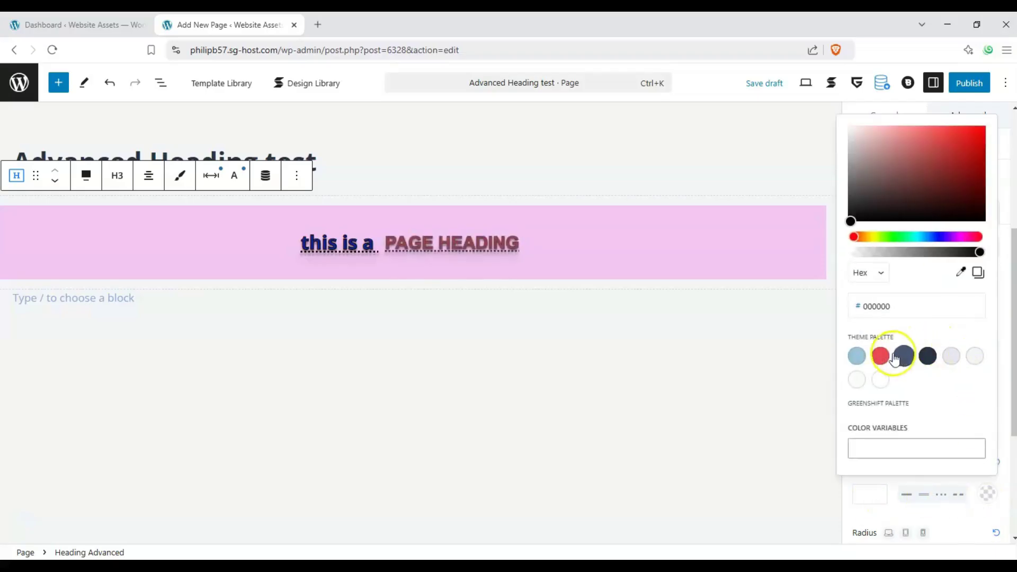
click(879, 357)
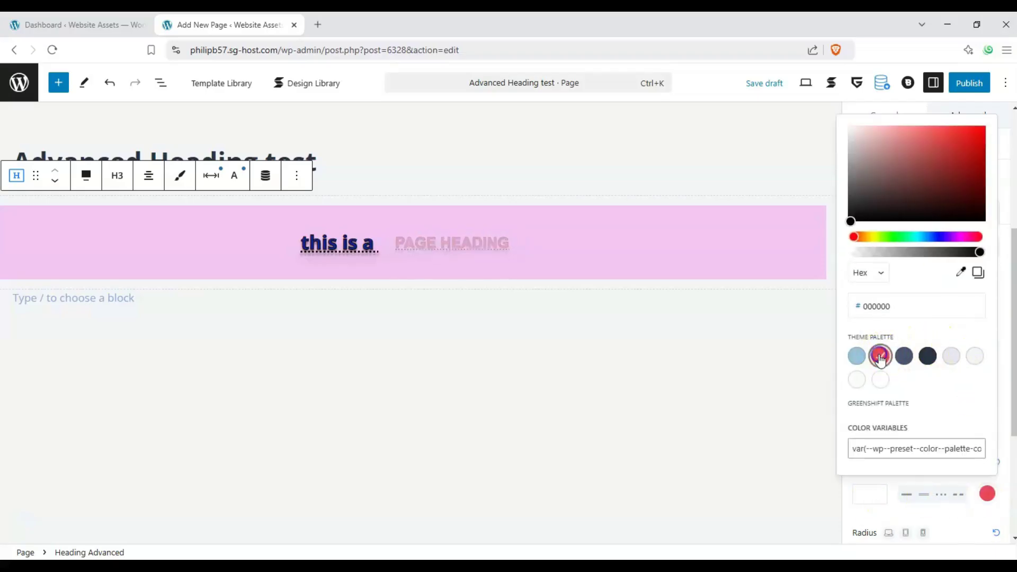
Step: Make the all-sides border solid, try widths of 28 and 78, and set the width to 8
click(879, 495)
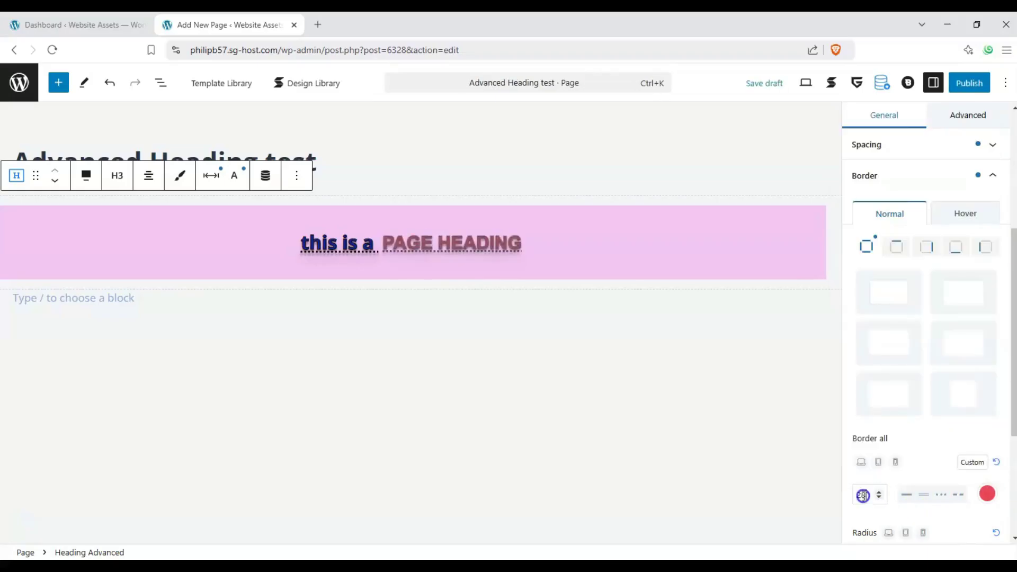
click(902, 496)
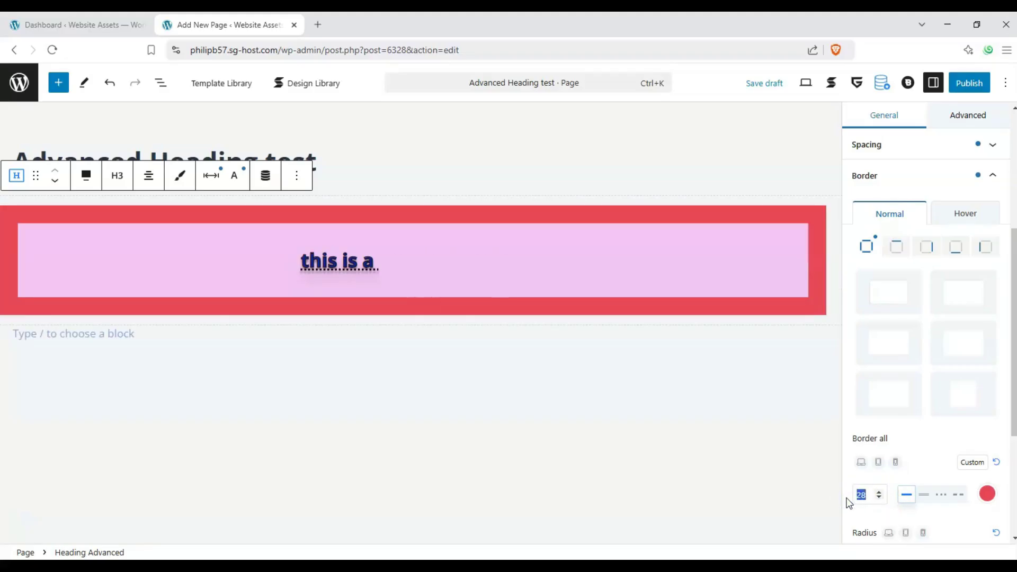
text(78)
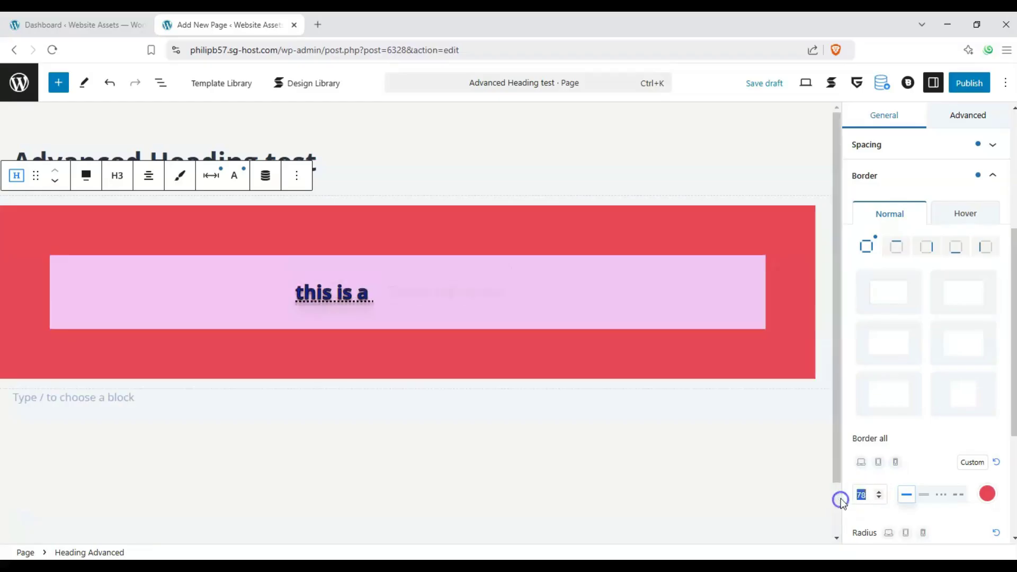
text(8)
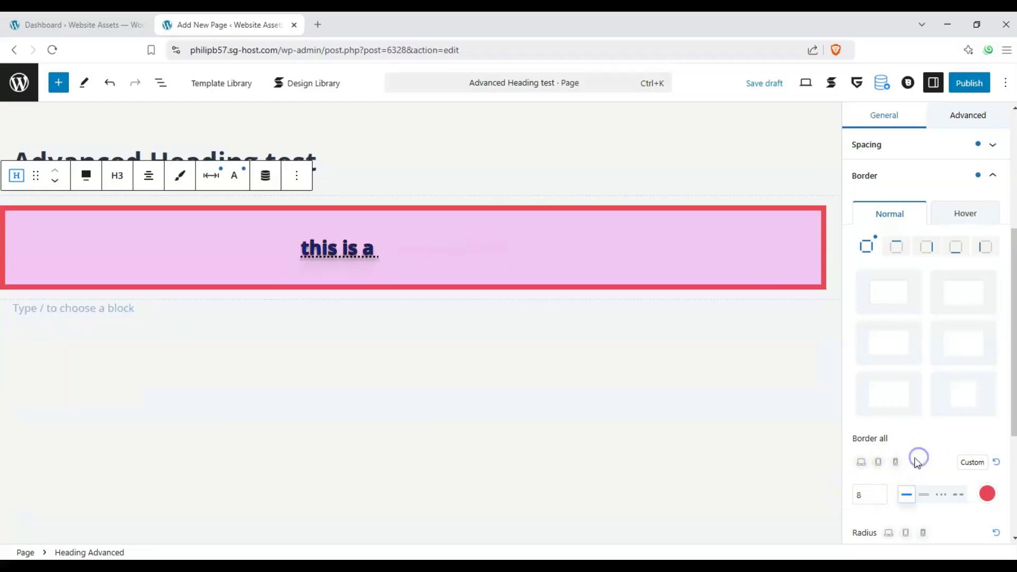
Step: Try several border presets on the heading and apply the solid all-sides preset with a width of 1
click(954, 286)
click(890, 339)
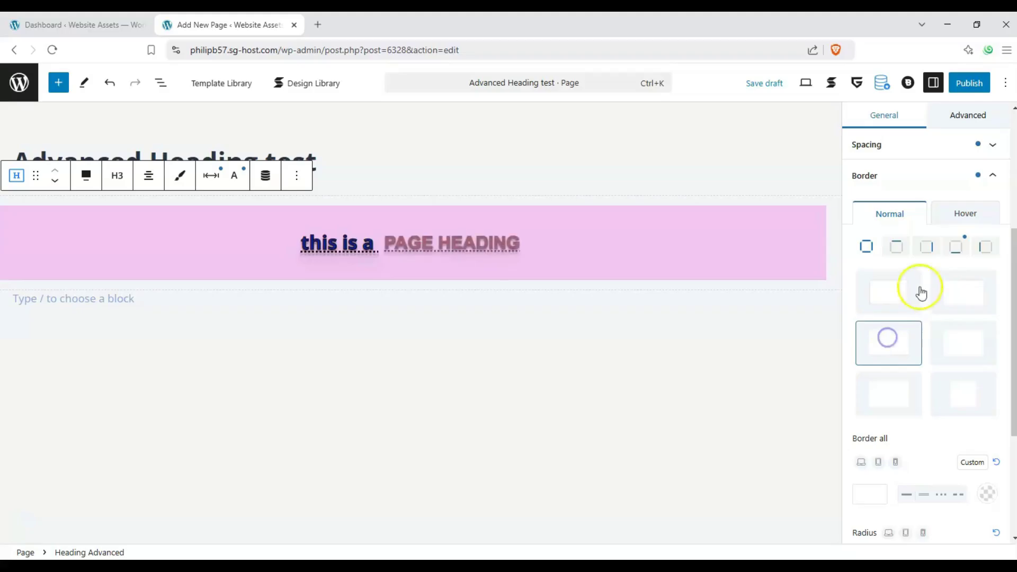
click(895, 283)
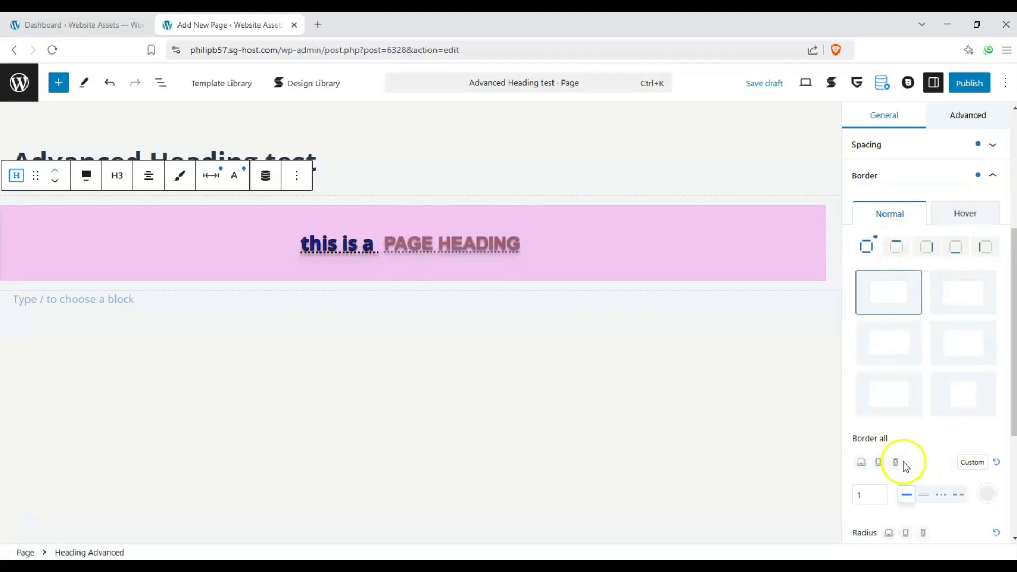
Step: Give the heading a right border with a width of 8 and a dark maroon color
click(987, 248)
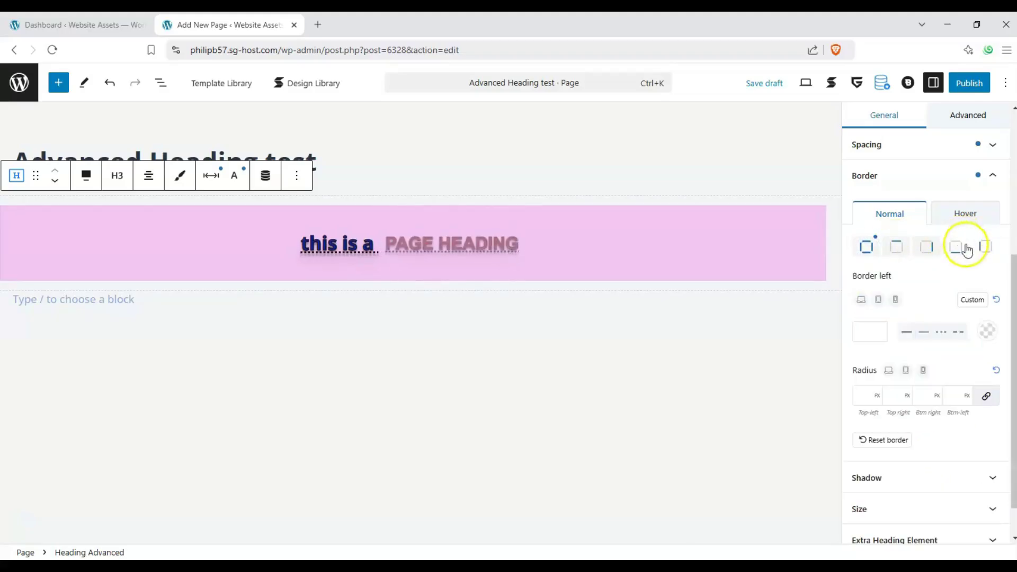
click(958, 246)
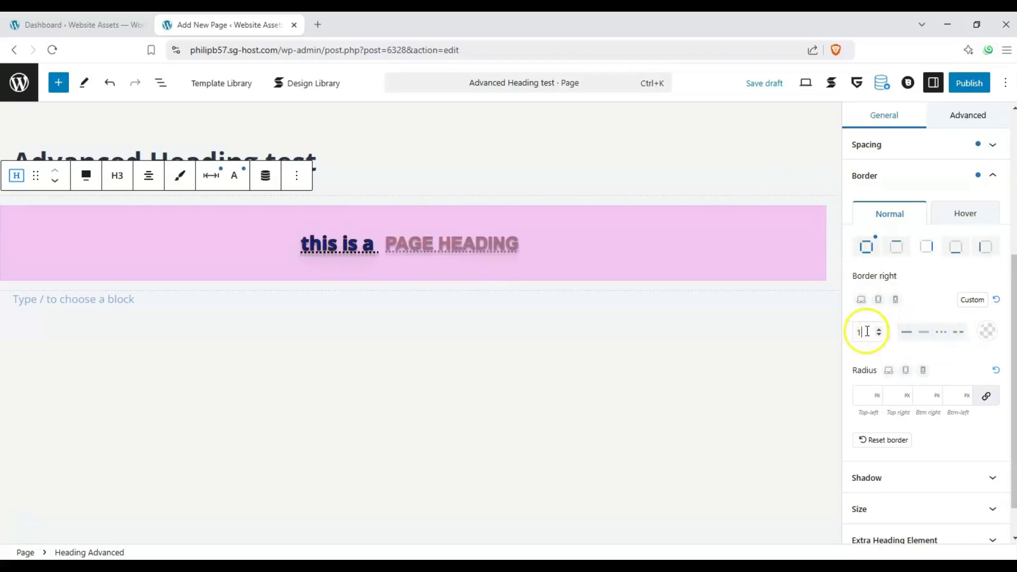
text(8)
click(978, 338)
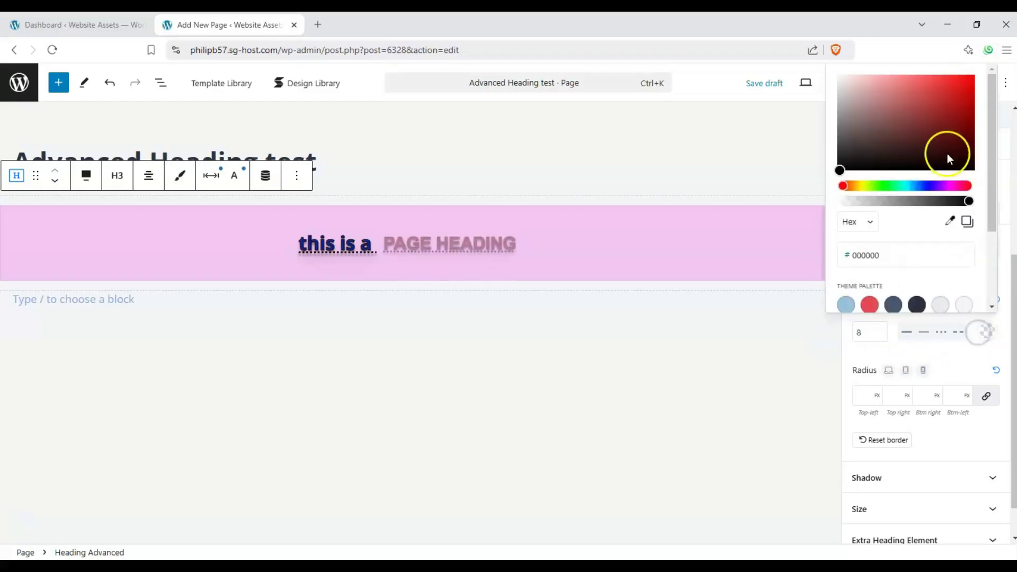
drag(947, 153, 961, 141)
click(933, 356)
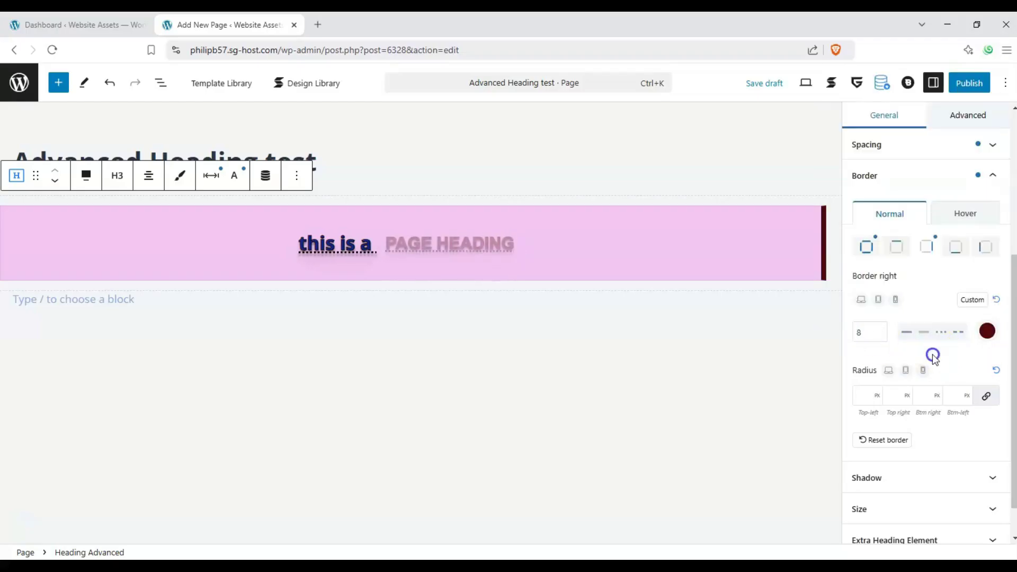
Step: Give the heading a bottom border in dark purple (2E0E66) with a width of 8
click(868, 246)
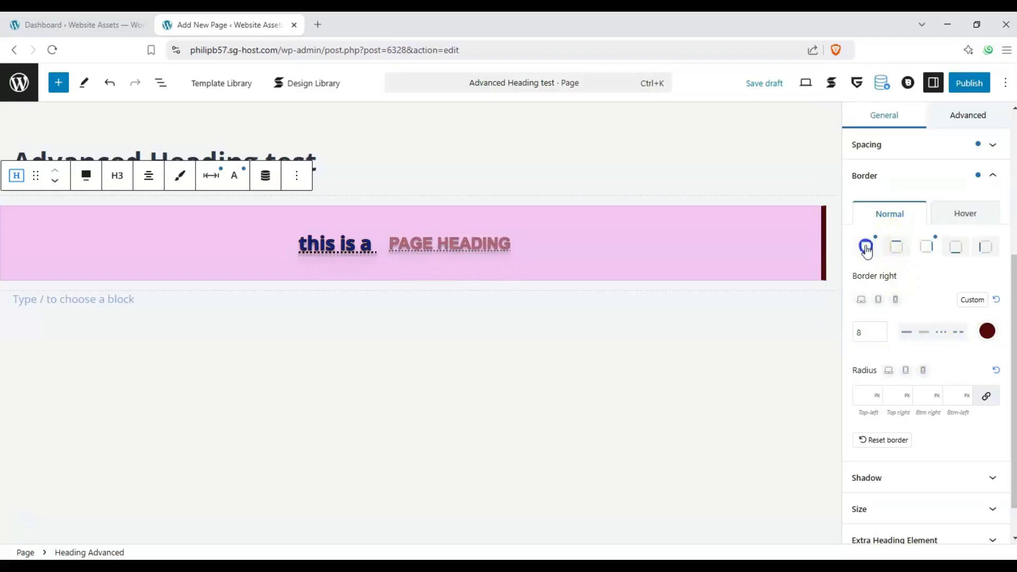
click(897, 248)
click(954, 248)
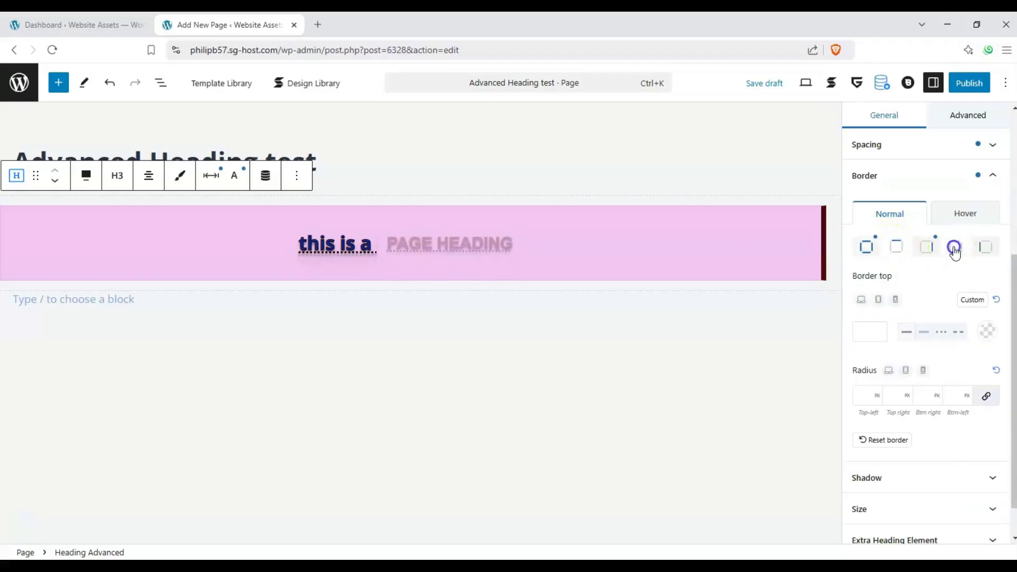
click(986, 331)
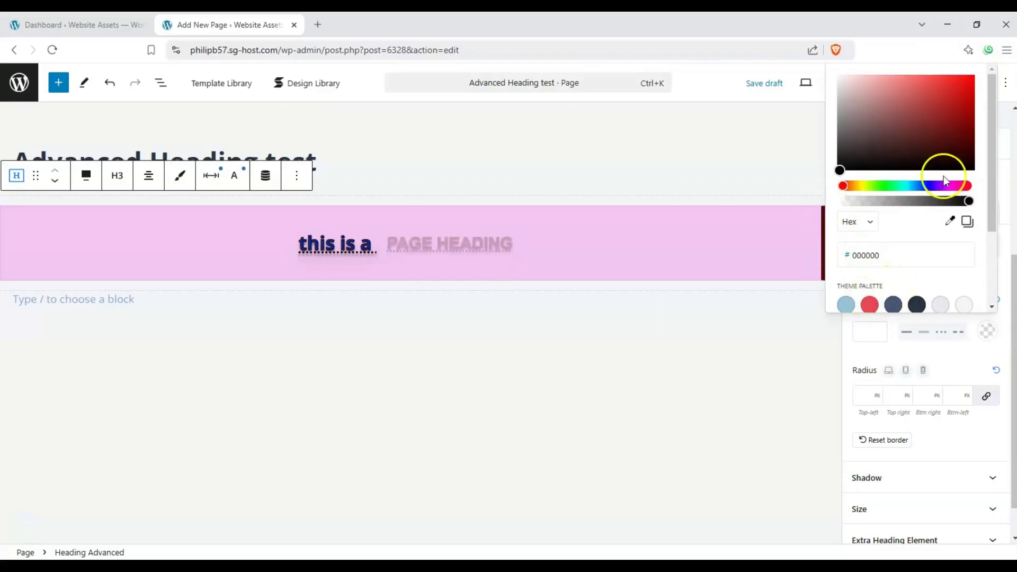
drag(945, 165, 953, 132)
click(932, 185)
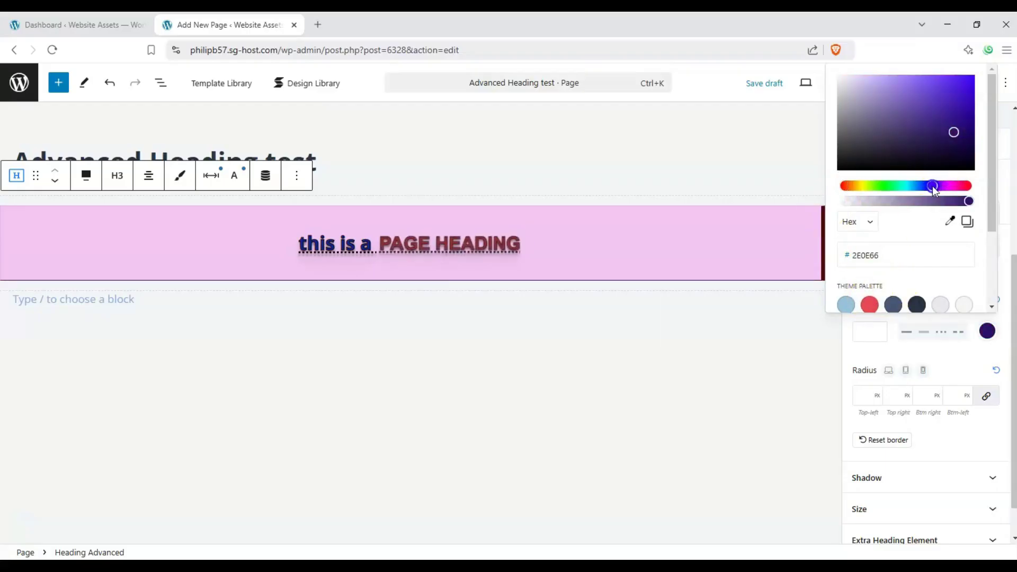
click(865, 335)
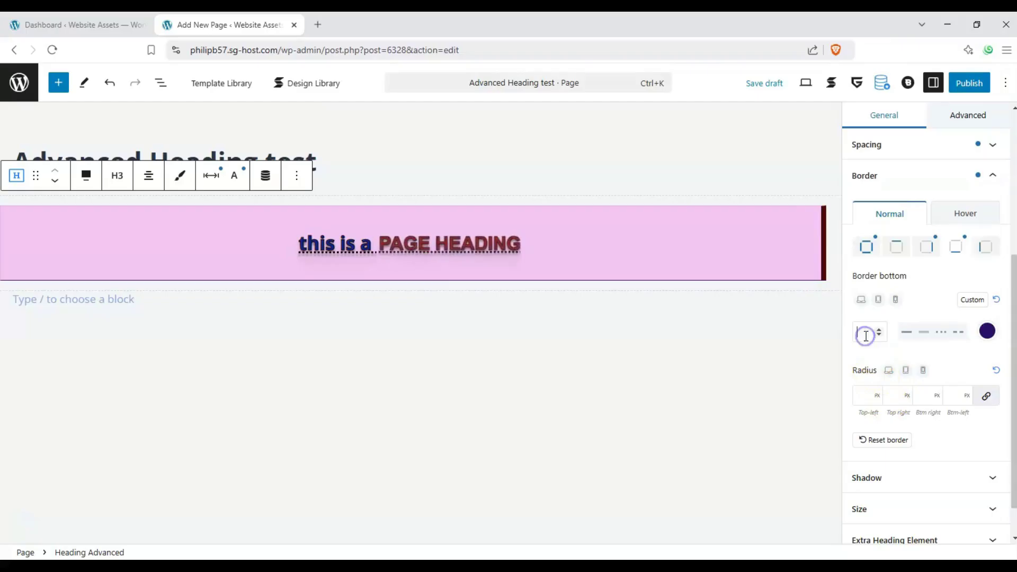
text(8)
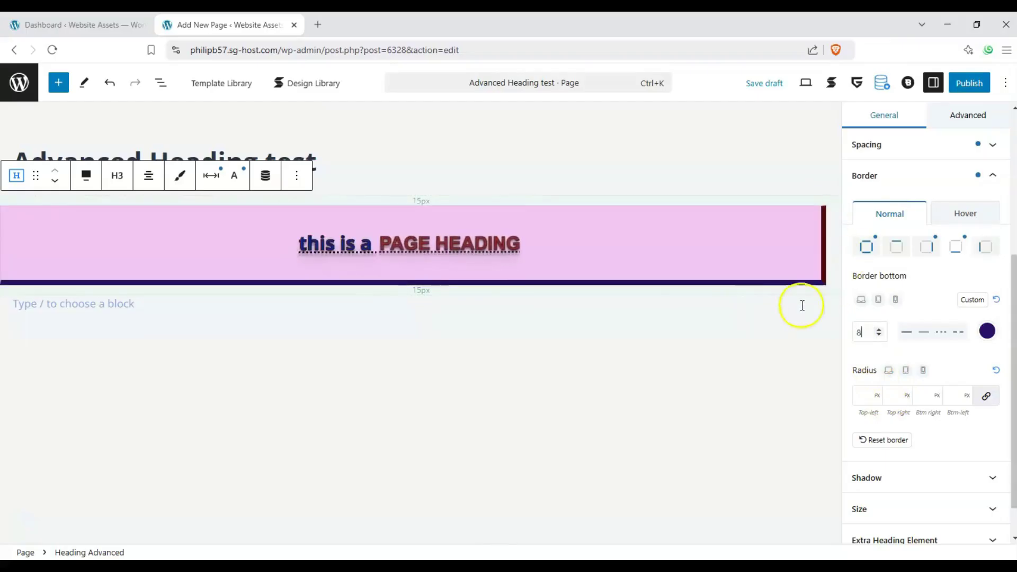
Step: Set the heading's bottom border on hover to a width of 10 and a near-white color
click(979, 220)
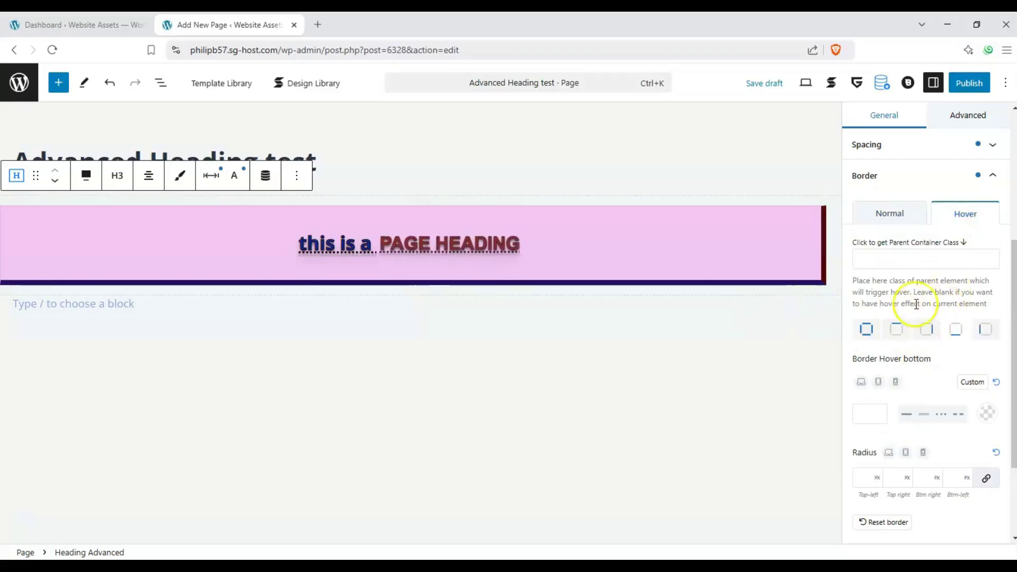
click(872, 416)
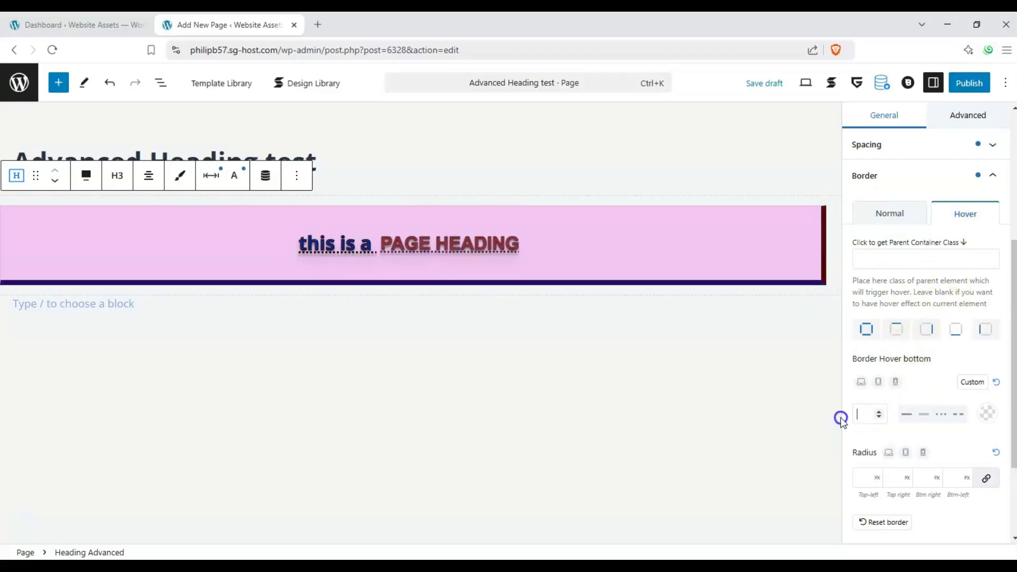
text(0)
click(987, 413)
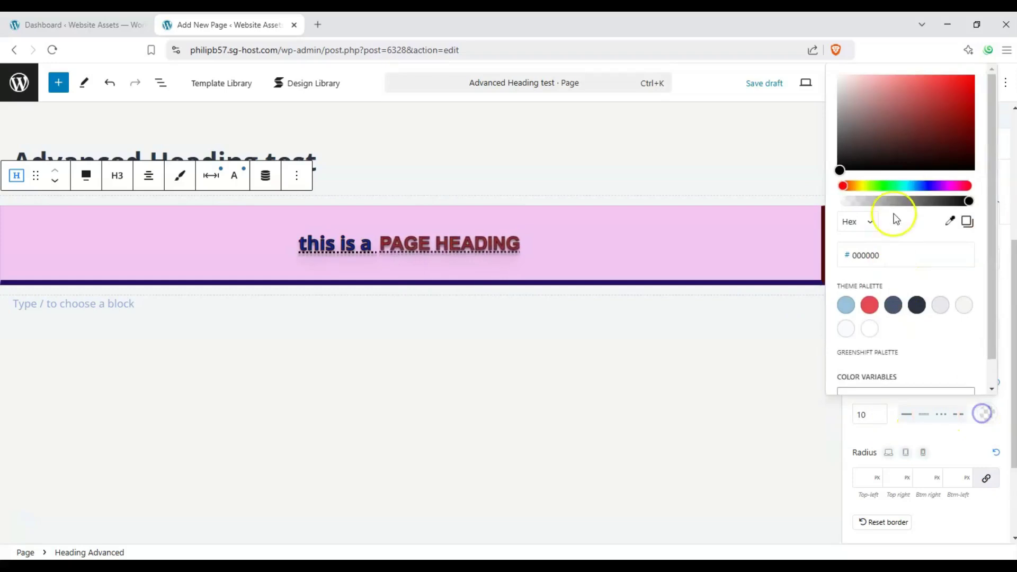
click(834, 84)
click(911, 431)
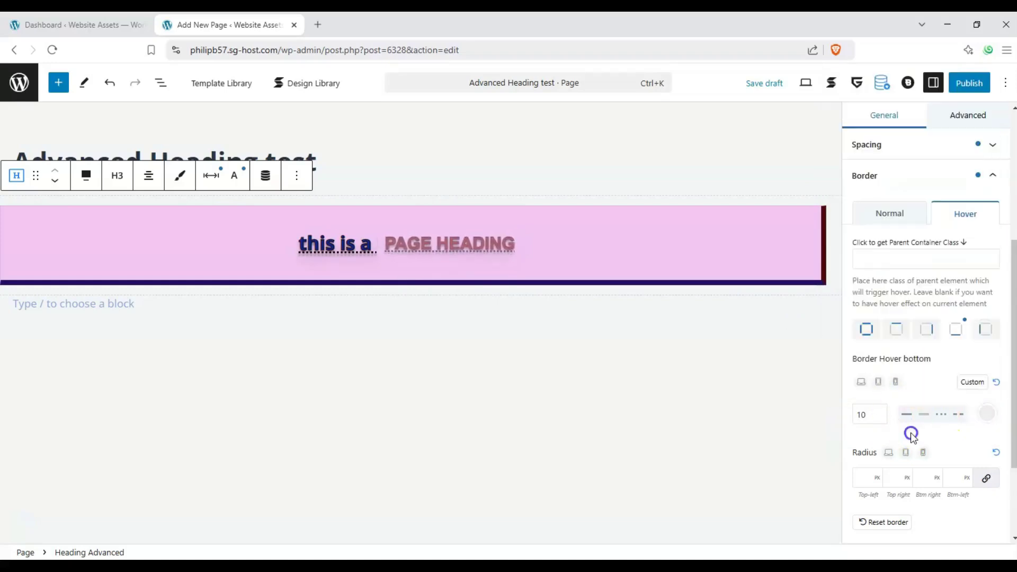
Step: Make the all-sides hover border of the heading dotted and white with a width of 10
click(866, 331)
click(864, 412)
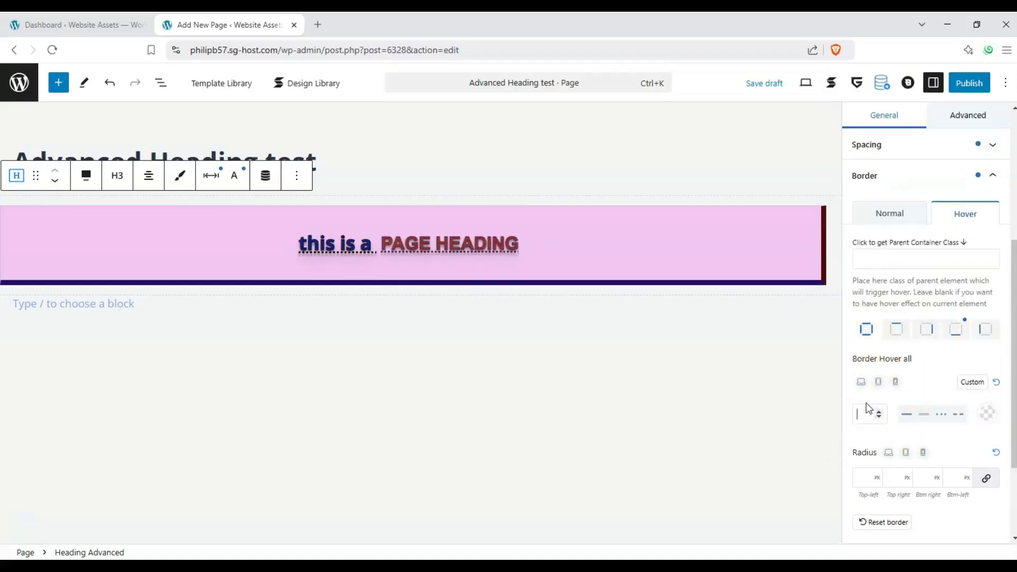
text(10)
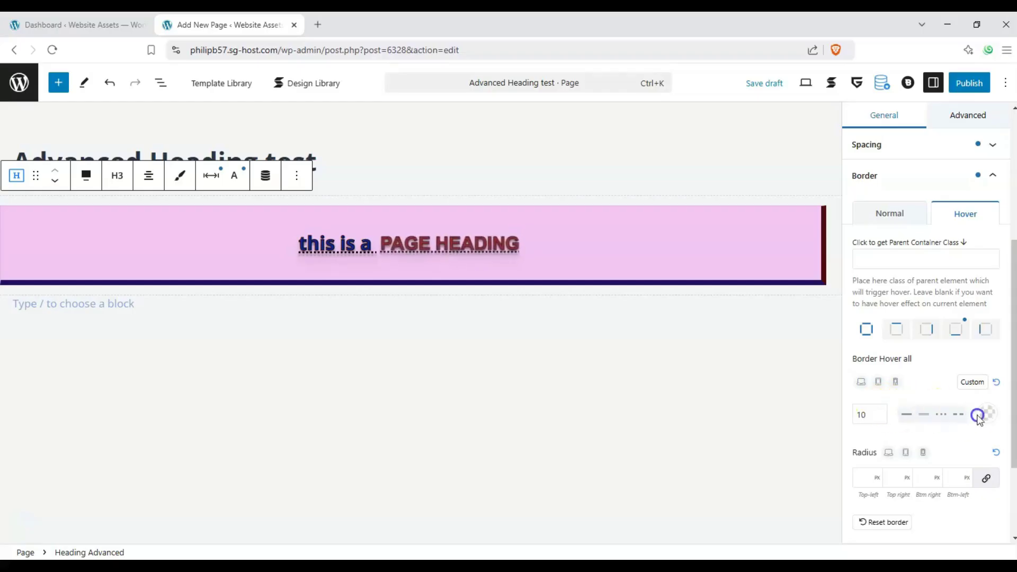
click(987, 413)
drag(856, 81, 831, 75)
click(962, 438)
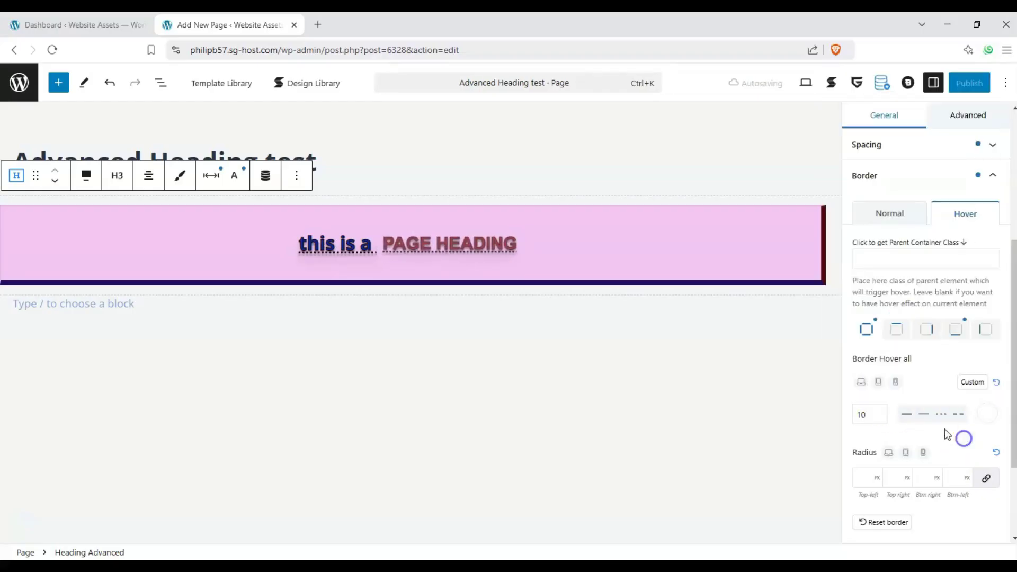
click(940, 419)
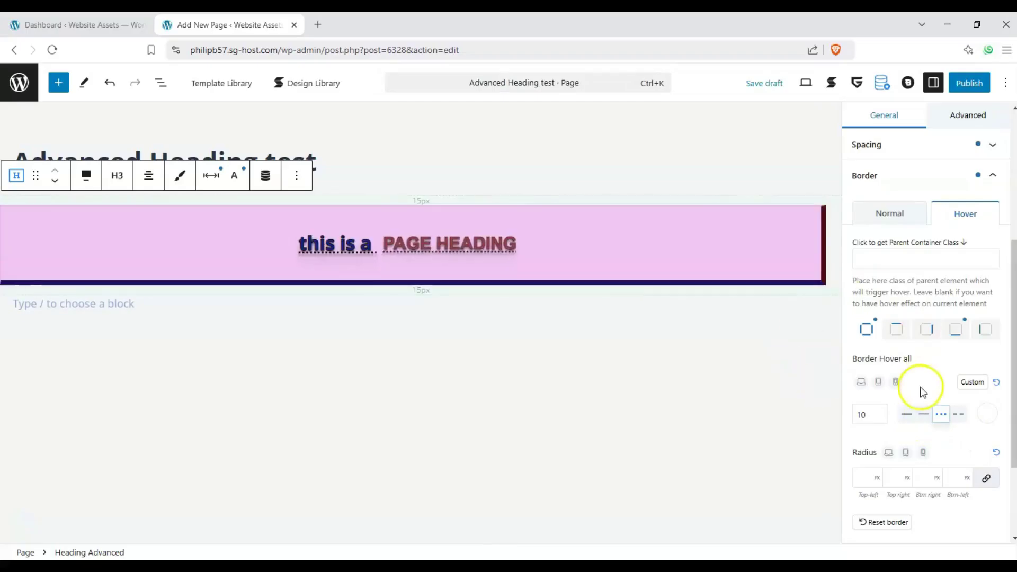
Step: Move from the border to the shadow settings, try several presets, and apply the one with Y 15 and blur 30
scroll(909, 387, down, 3)
scroll(916, 393, up, 2)
click(991, 157)
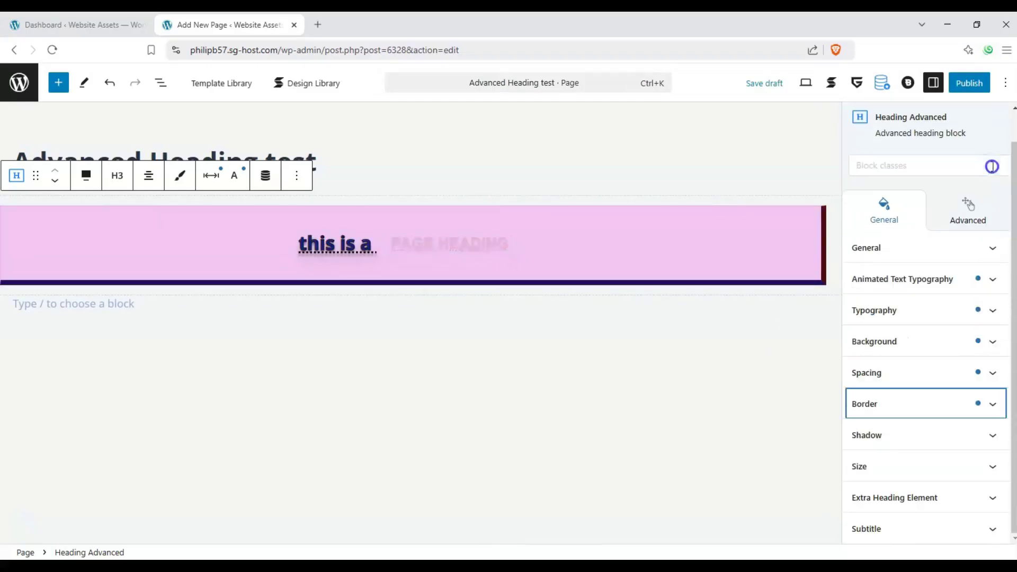
click(998, 443)
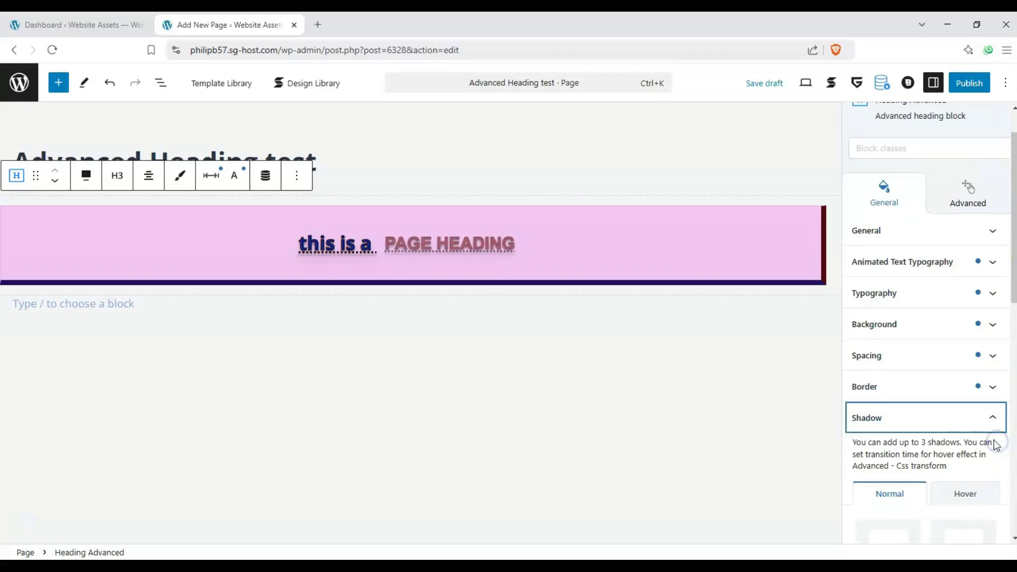
click(898, 419)
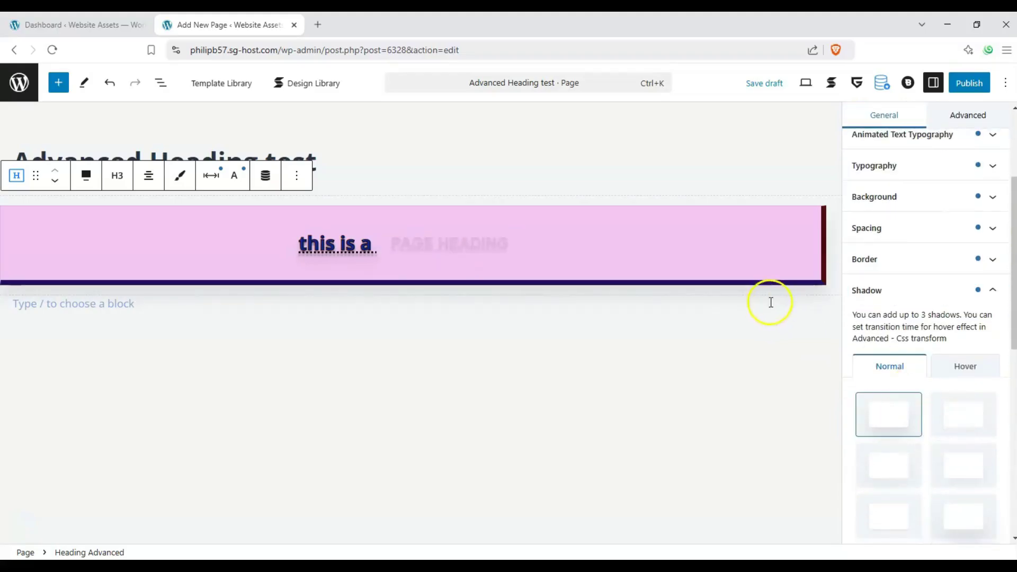
click(956, 463)
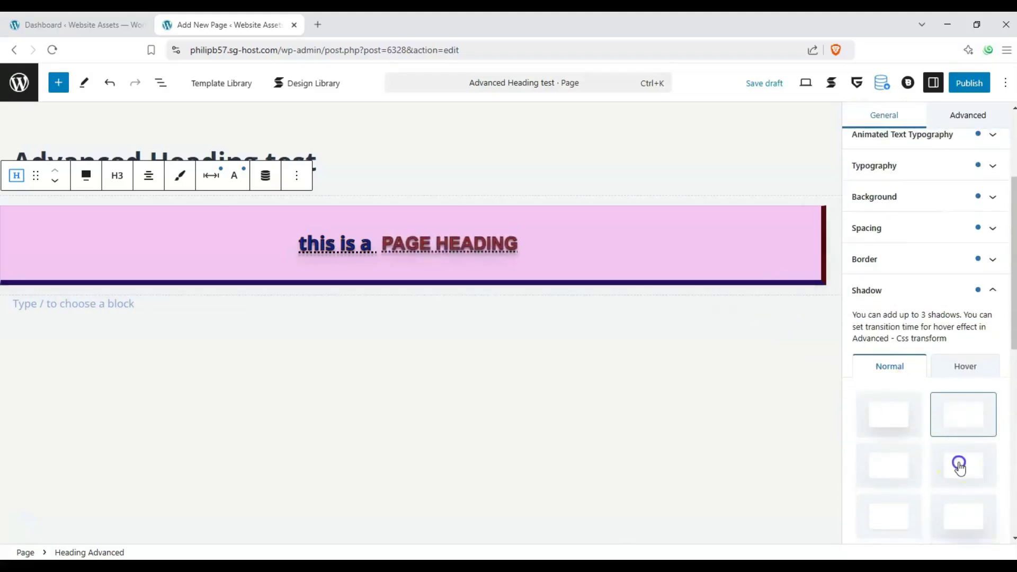
scroll(890, 448, down, 1)
click(888, 392)
click(895, 435)
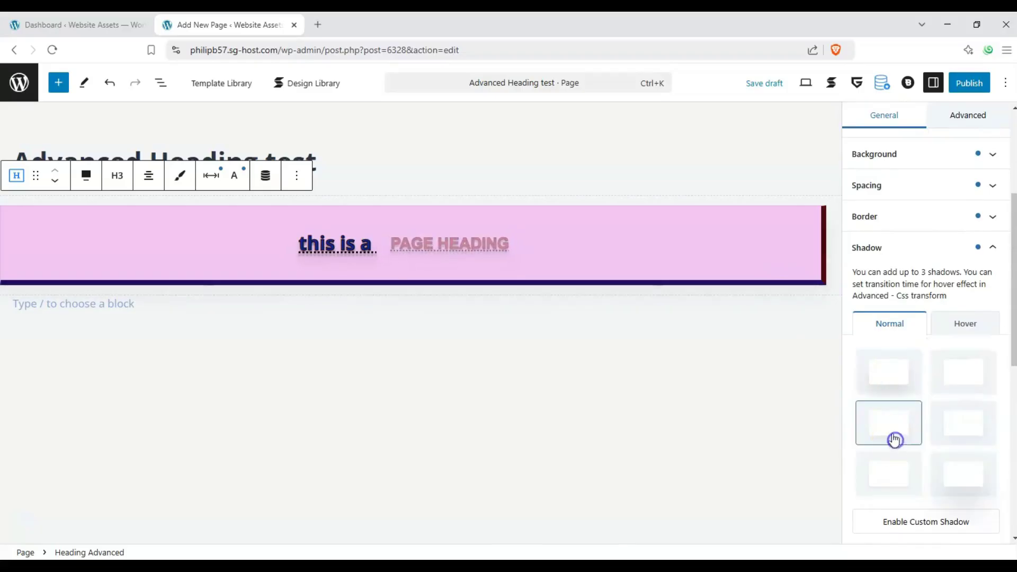
Step: Change the heading's first shadow color to a bright red and close the shadow settings
scroll(907, 390, down, 3)
scroll(903, 417, down, 1)
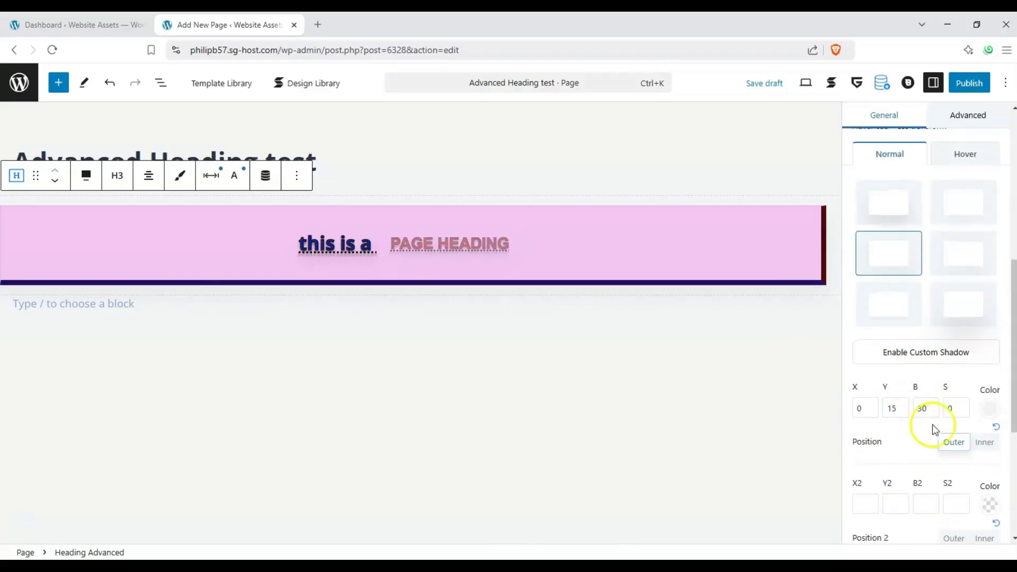
click(991, 413)
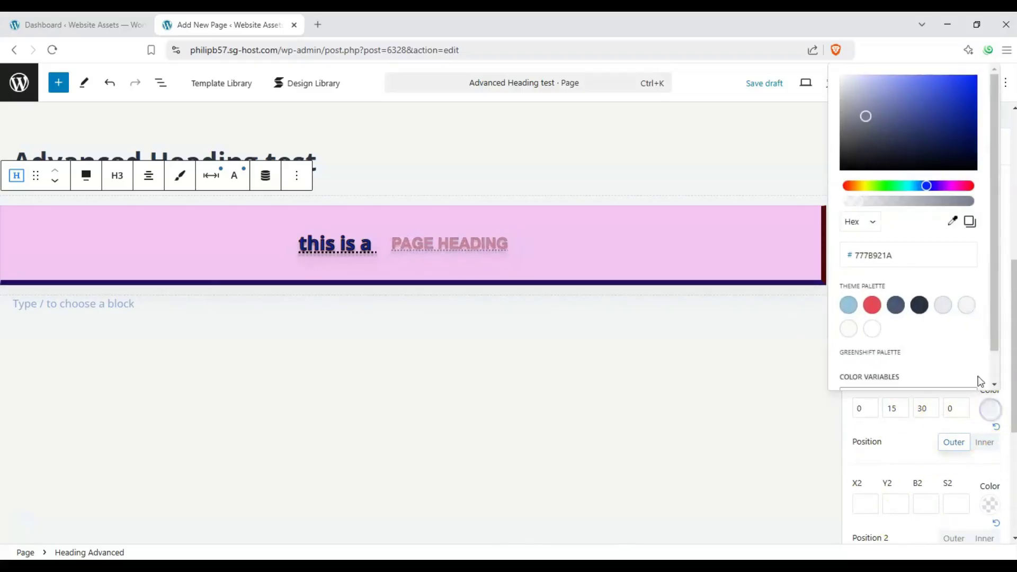
drag(930, 185, 957, 186)
drag(972, 122, 976, 152)
click(969, 186)
click(972, 83)
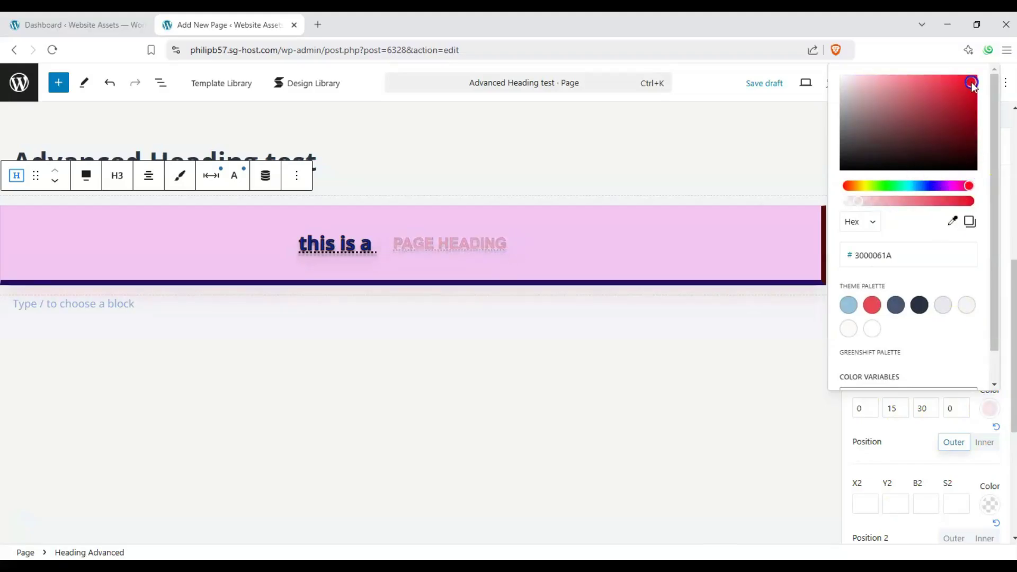
click(891, 401)
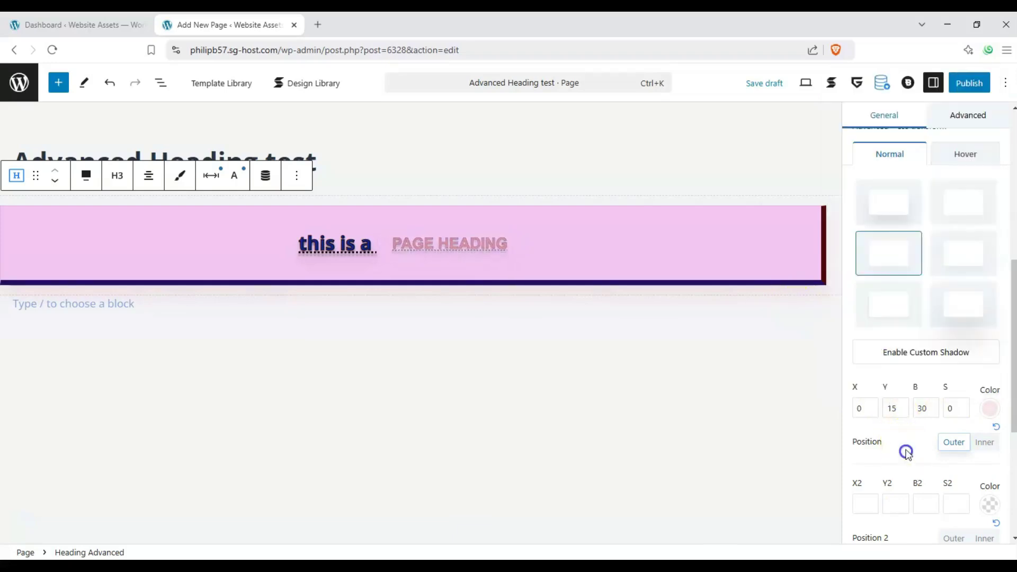
scroll(898, 431, down, 5)
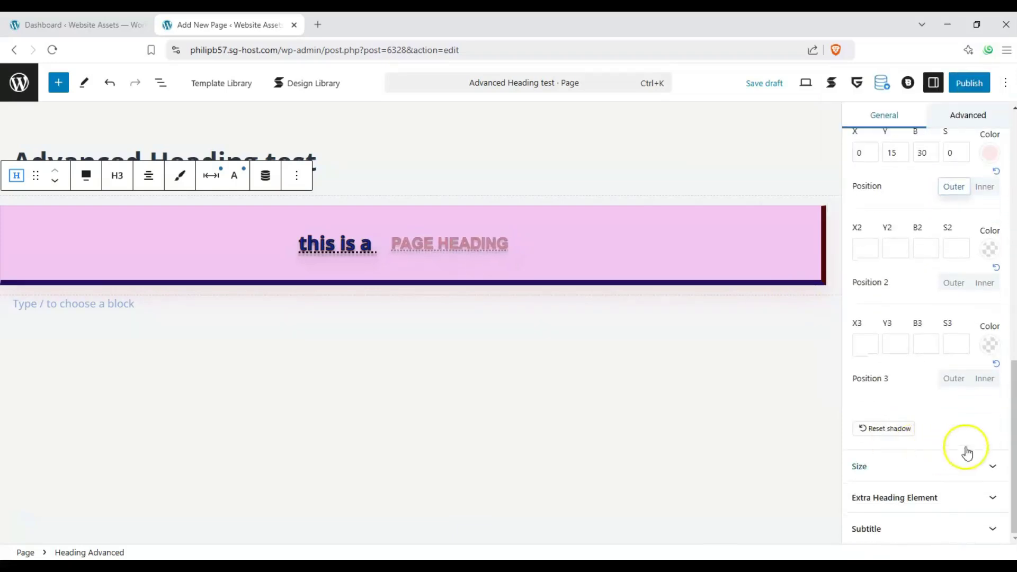
scroll(982, 245, up, 4)
scroll(992, 233, up, 3)
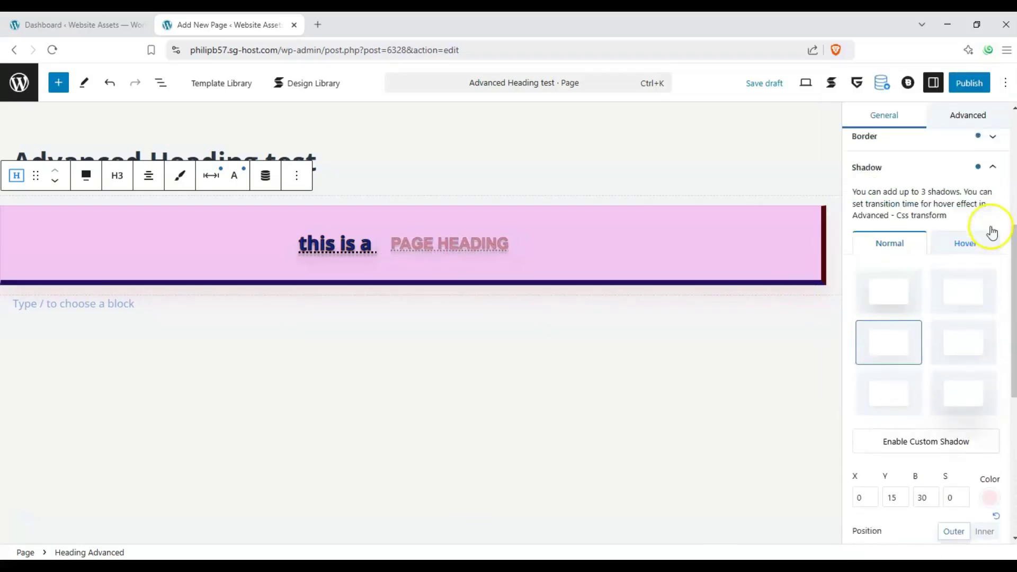
click(989, 194)
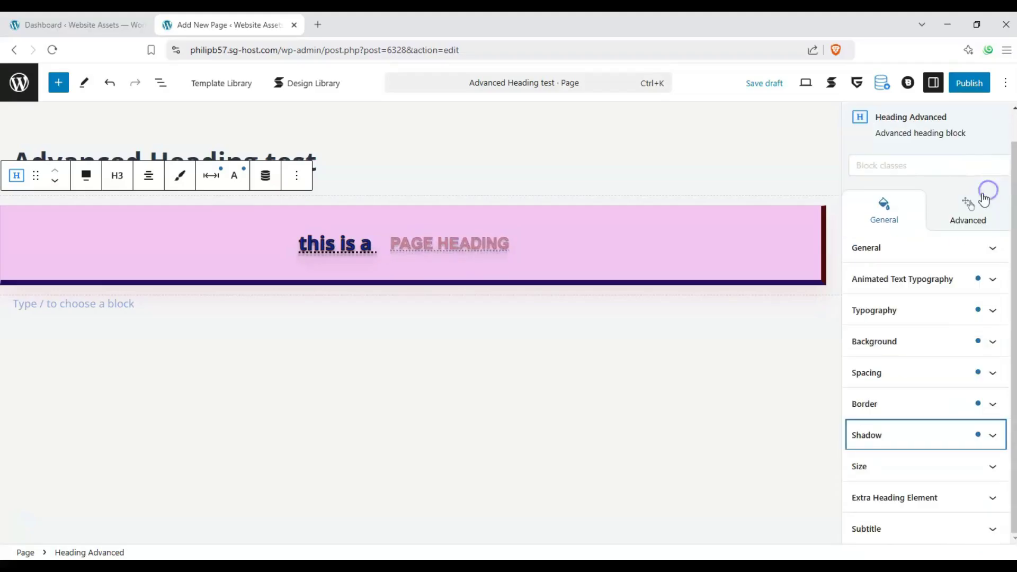
Step: Try a 1/1 aspect ratio in the heading's size settings, reset the size, and close these settings
click(994, 464)
scroll(946, 397, down, 2)
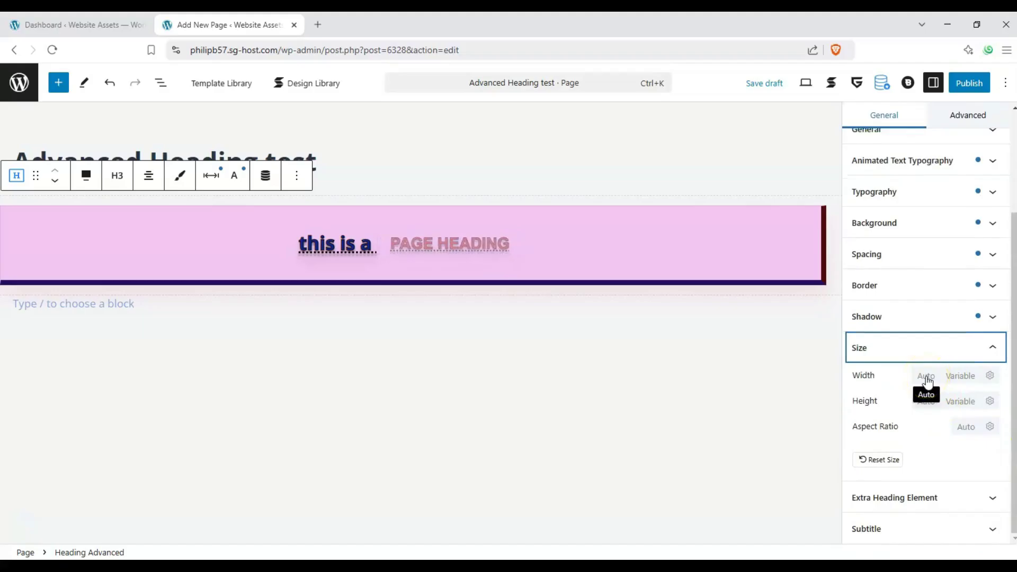
click(966, 427)
click(989, 426)
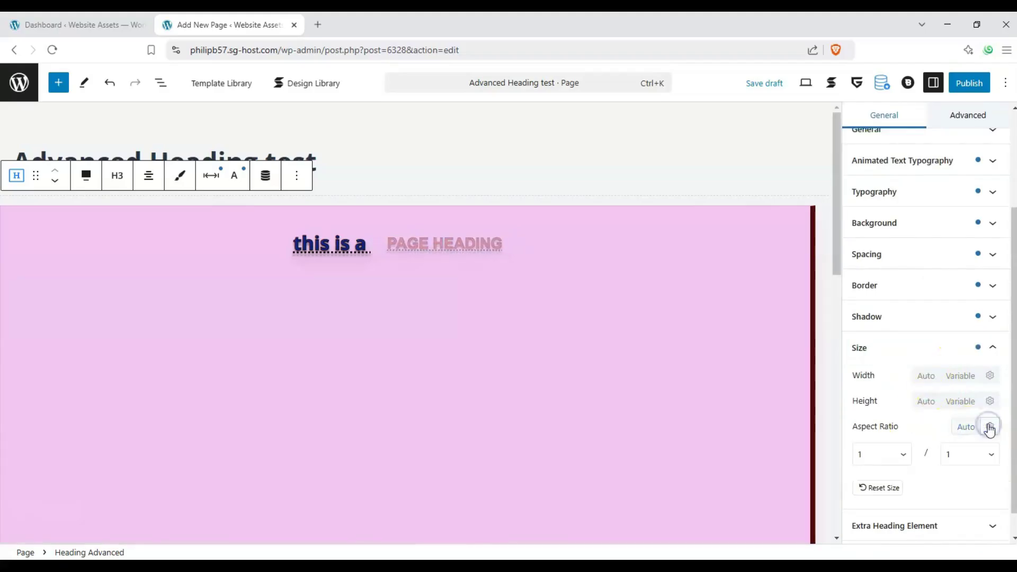
click(879, 487)
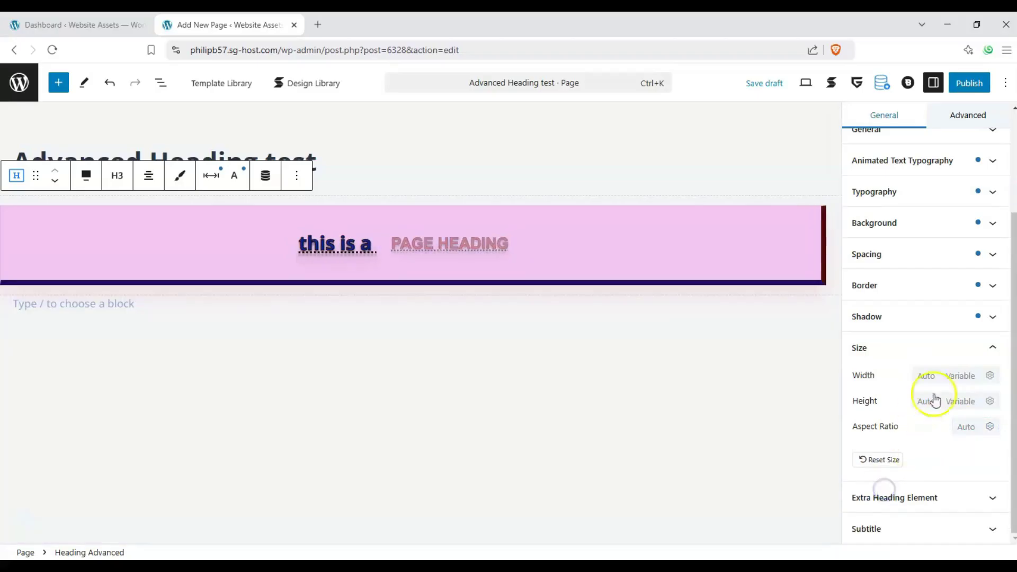
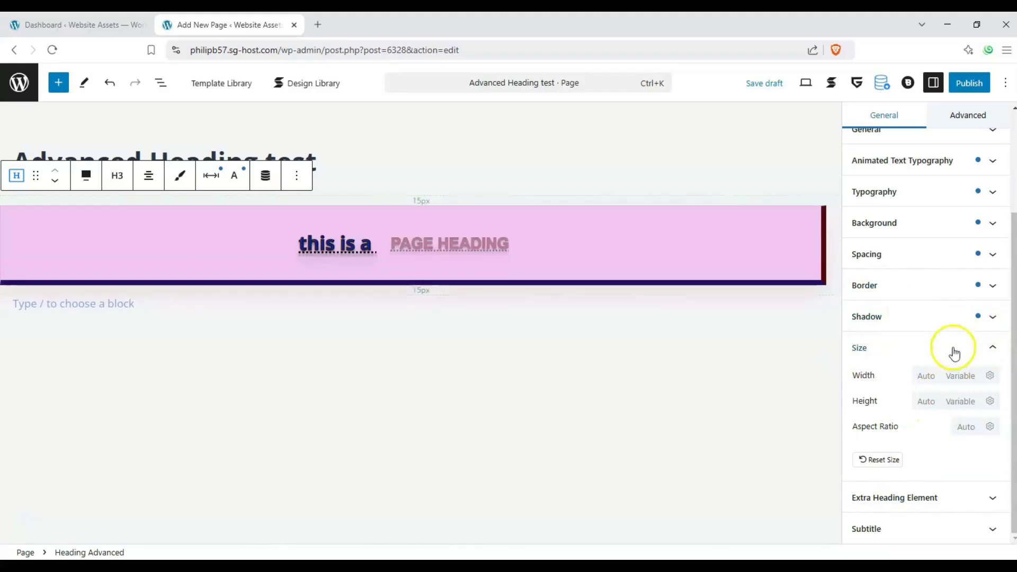
click(990, 347)
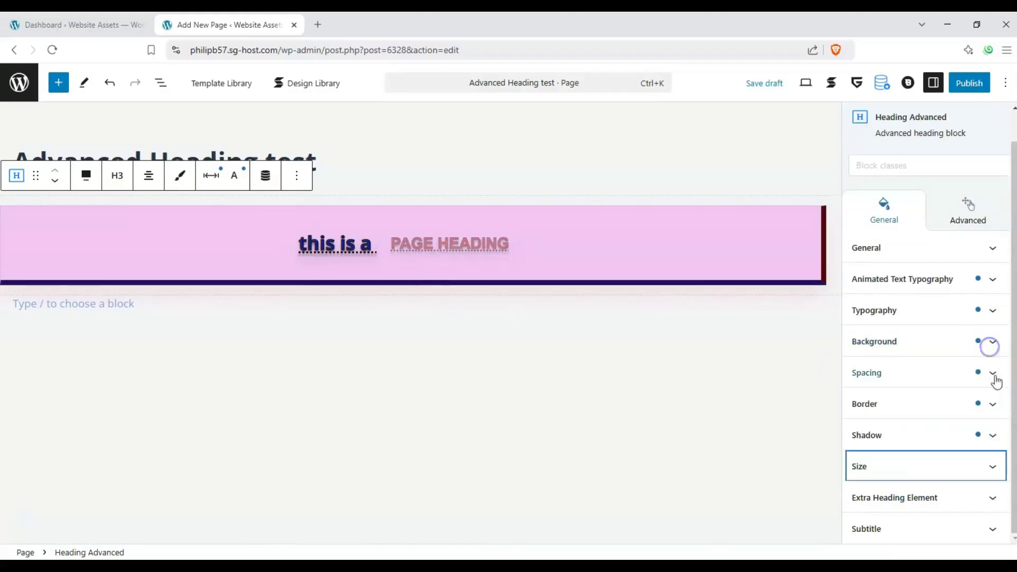
Step: Enable the additional element in the Extra Heading Element settings and look through its line, position, alignment, color and width options
click(989, 498)
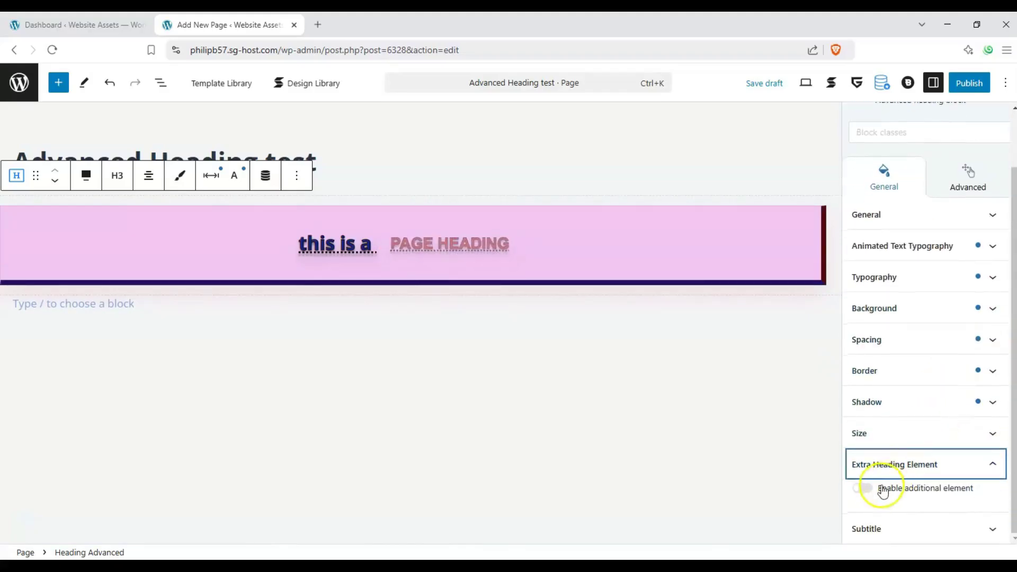
click(864, 487)
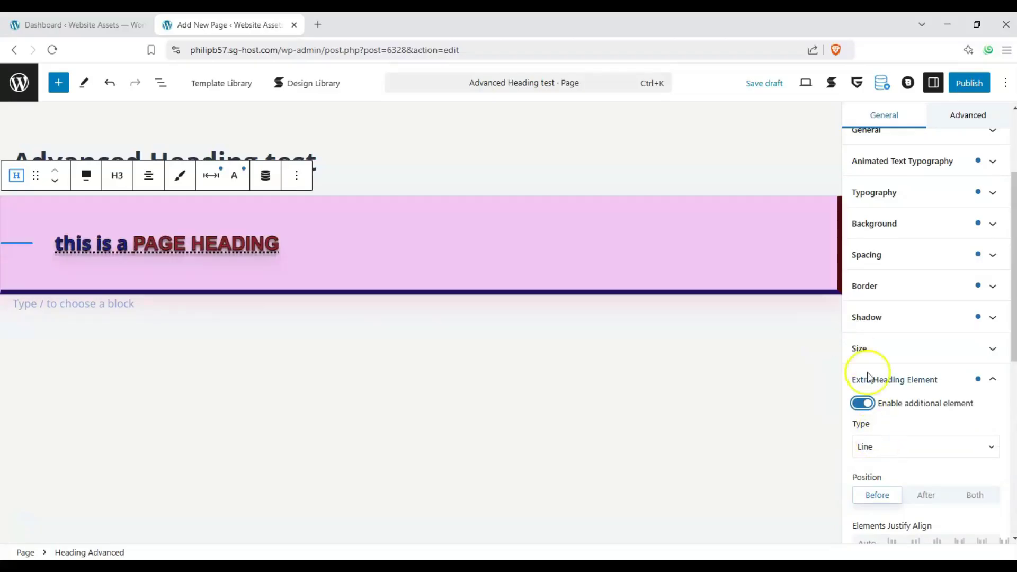
scroll(901, 422, down, 3)
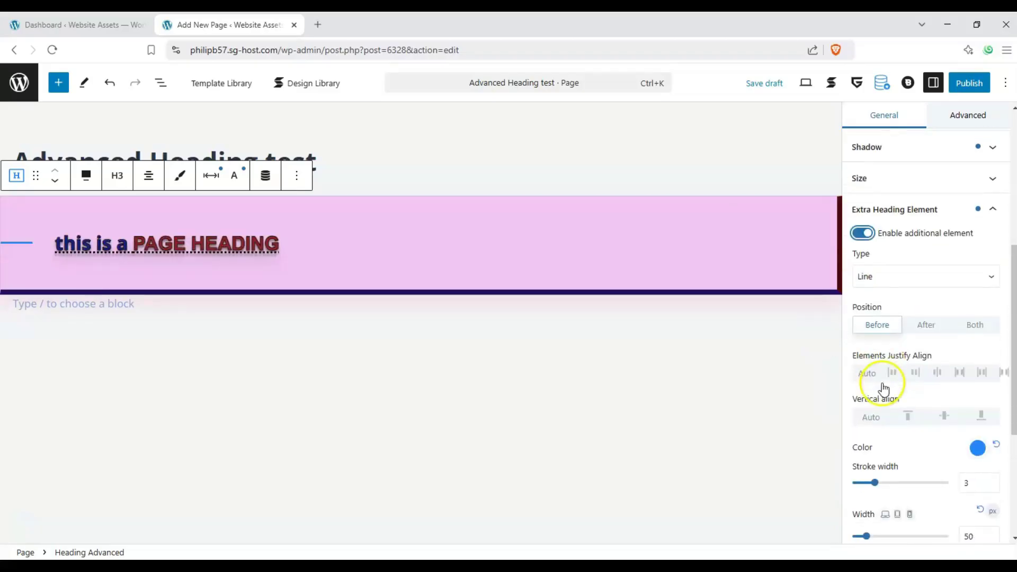
scroll(882, 384, down, 4)
scroll(881, 380, up, 3)
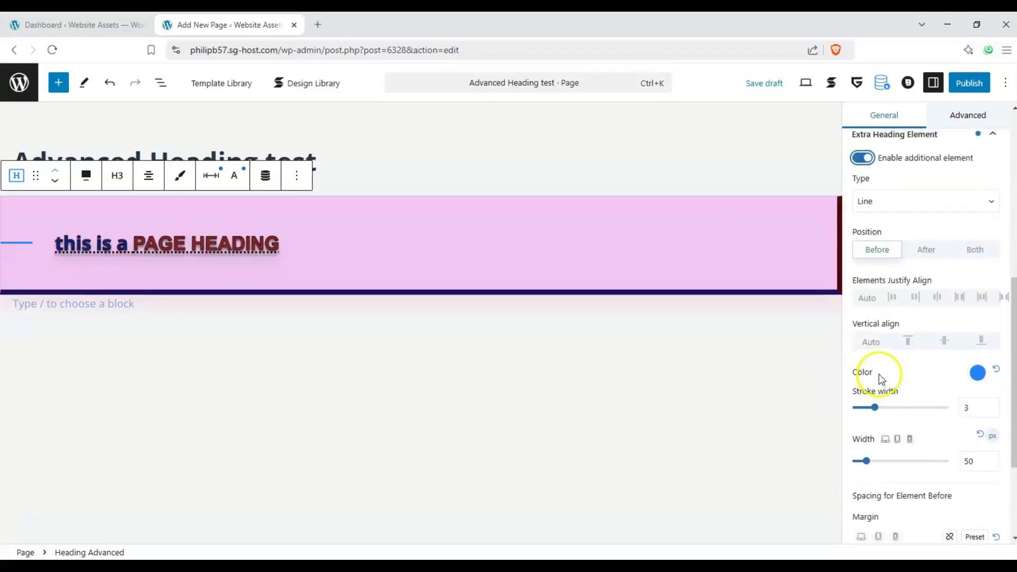
Step: Change the extra heading element's type to Double line with a stroke width of 7 and a width of 300 px
scroll(879, 374, up, 1)
click(732, 230)
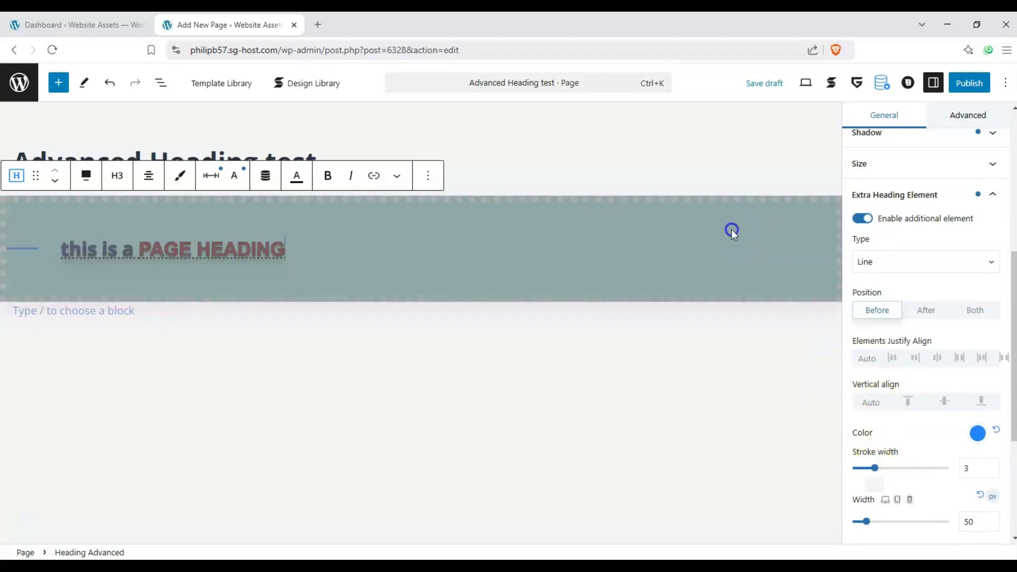
click(874, 260)
click(888, 297)
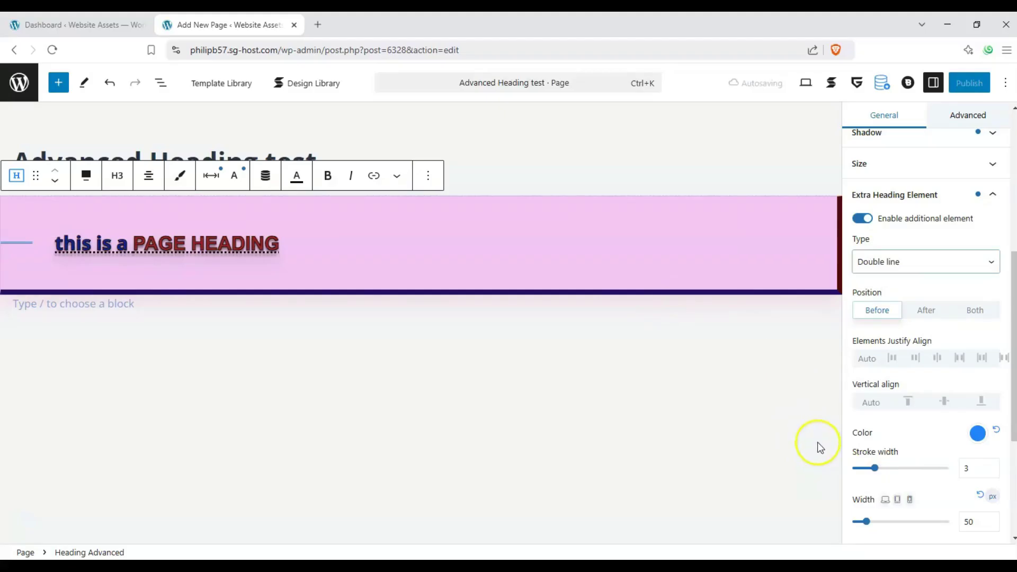
drag(874, 468, 895, 468)
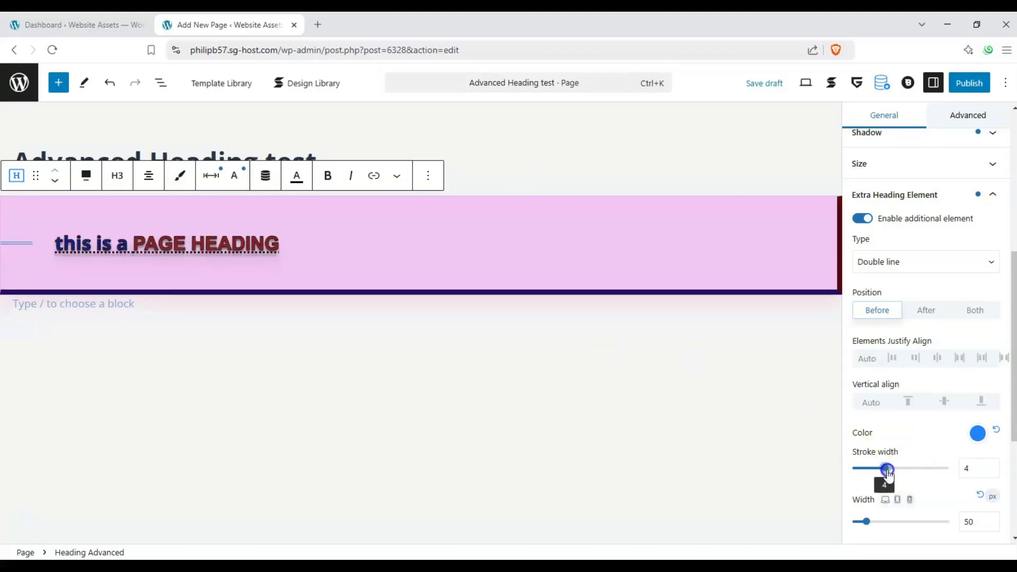
drag(867, 522, 951, 523)
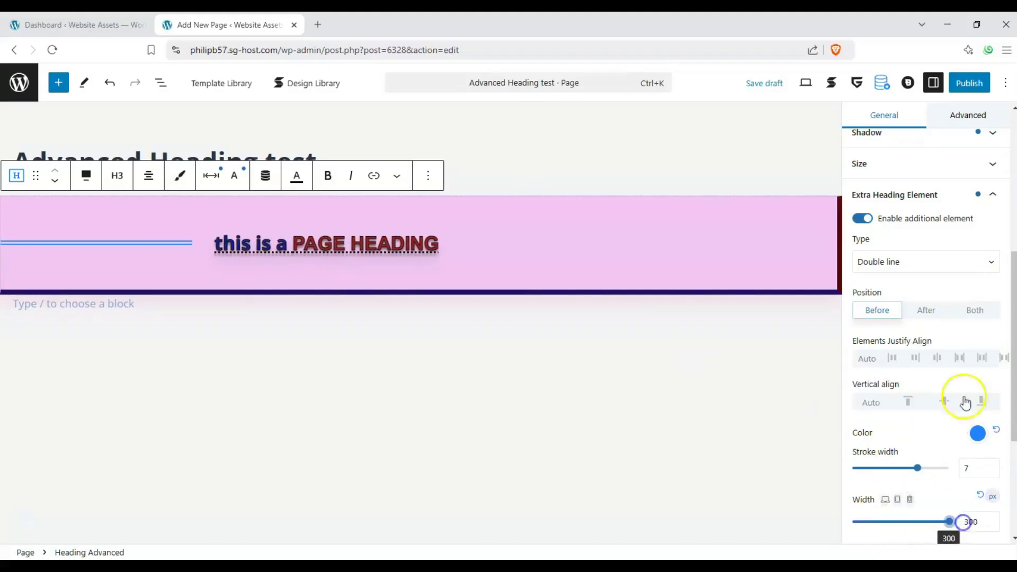
Step: Try the double line after the heading, place it on both sides, and set its width to 193 px and stroke width to 8
click(936, 315)
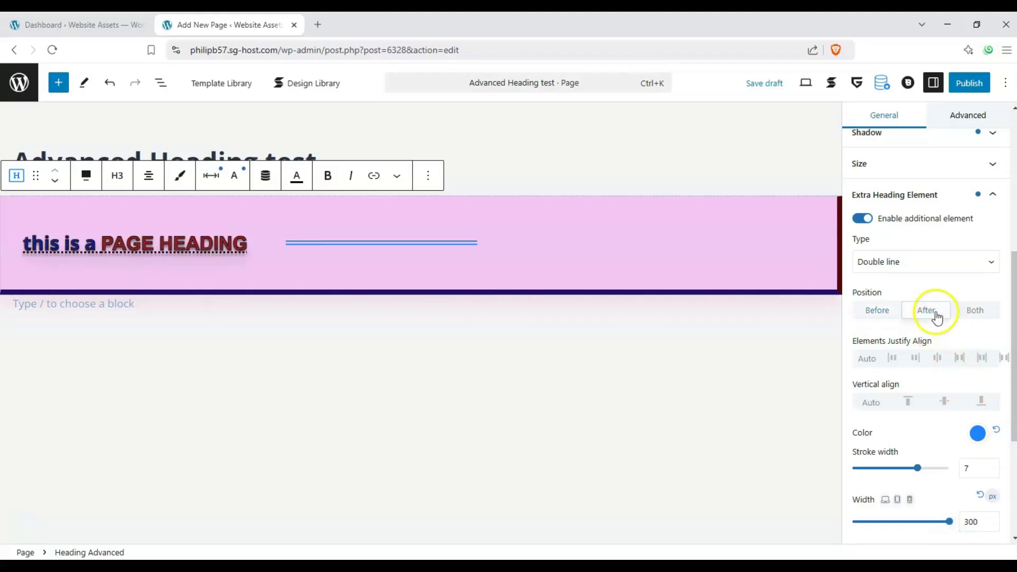
click(974, 312)
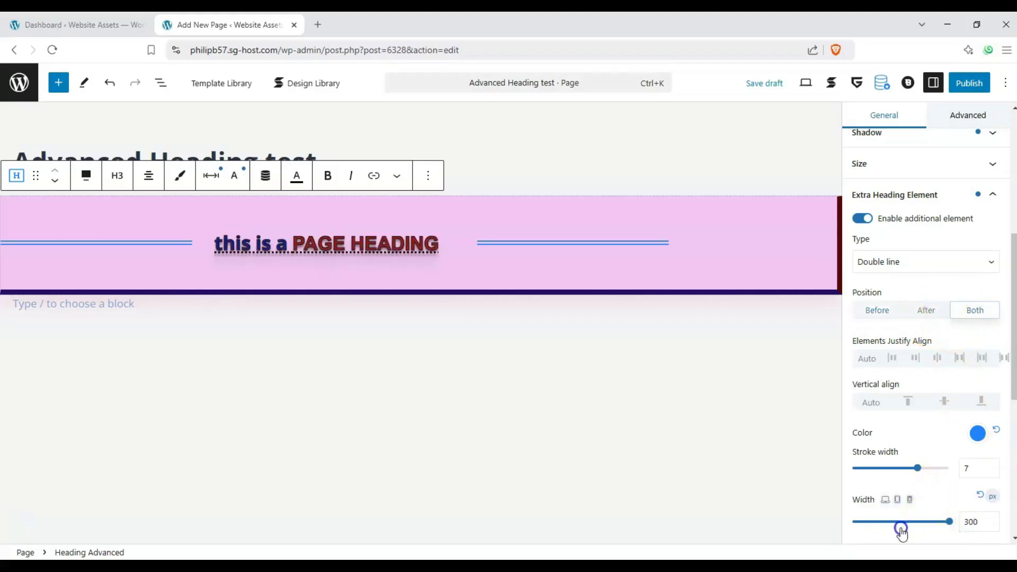
mouse_move(899, 525)
mouse_down()
mouse_move(871, 526)
mouse_move(914, 522)
mouse_up()
drag(926, 470, 928, 469)
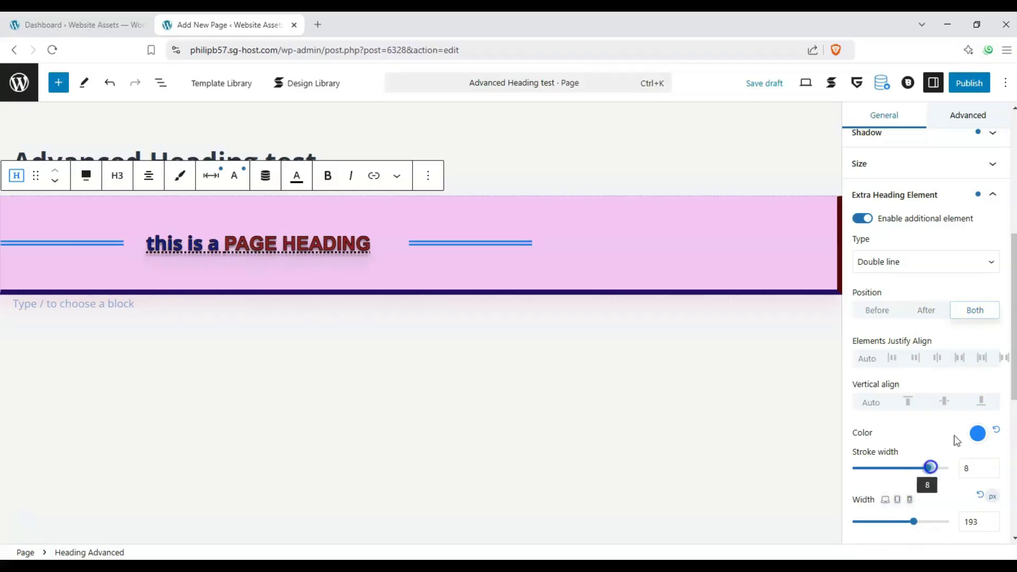
Step: Try left margins of 50 and 150 px for the element before the heading, set 250 px, and close the Extra Heading Element settings
drag(1012, 318, 1012, 391)
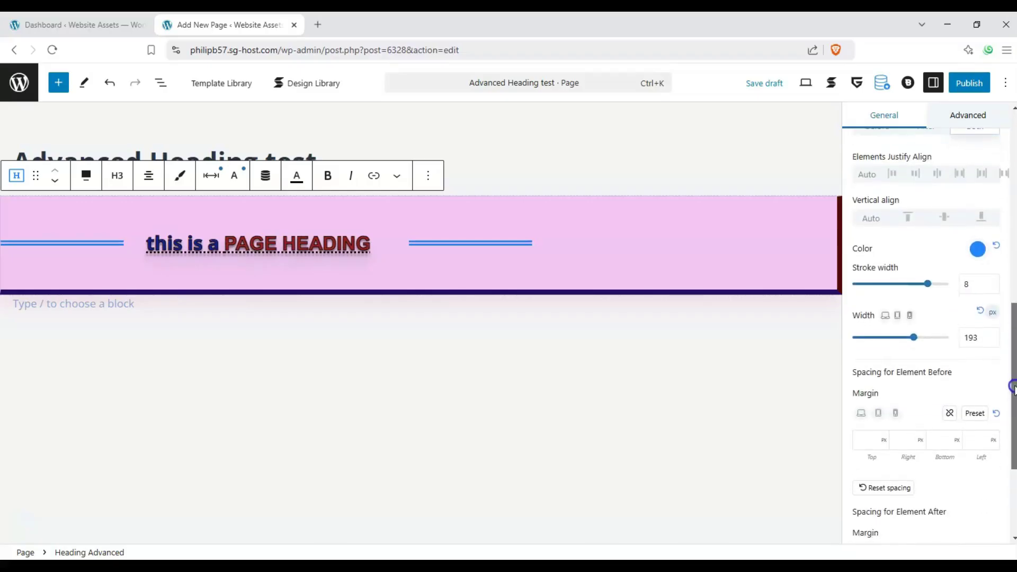
click(872, 439)
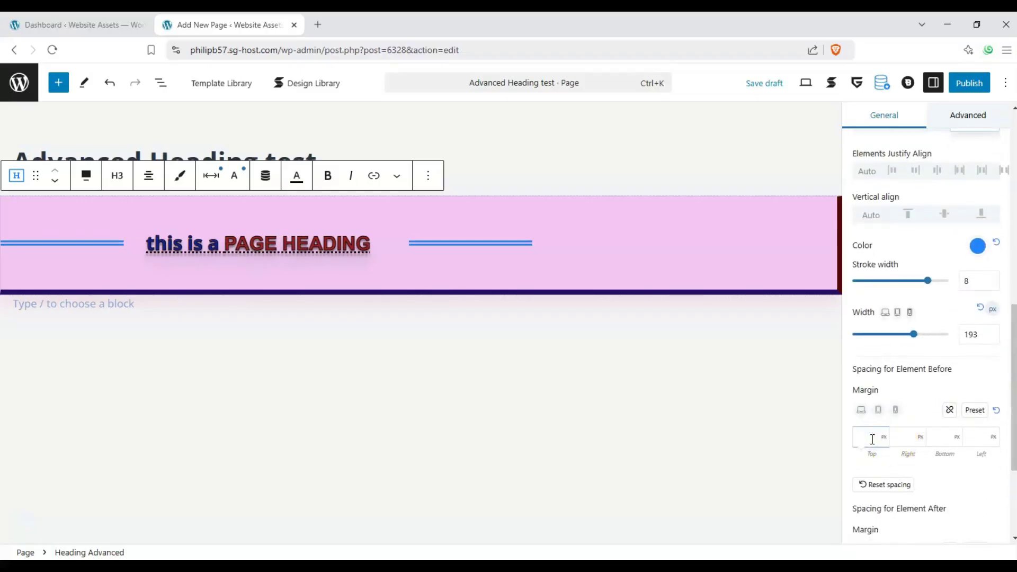
click(985, 442)
text(50)
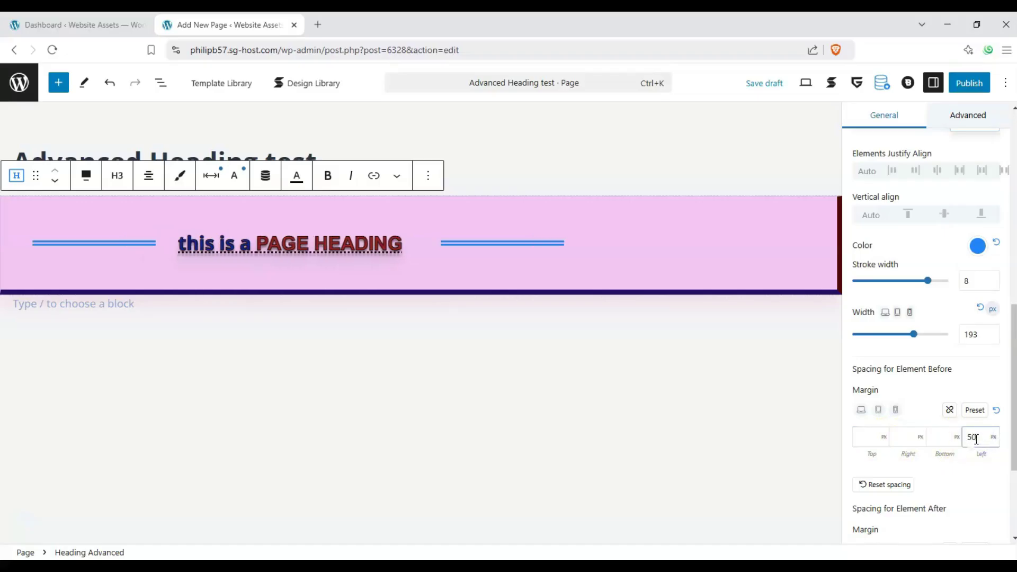
text(150)
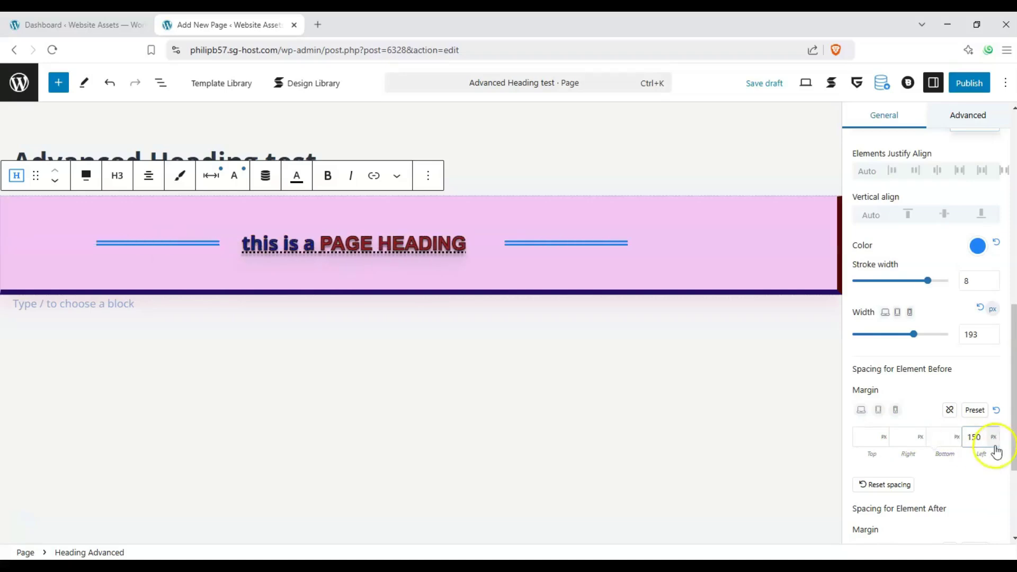
drag(984, 443, 898, 447)
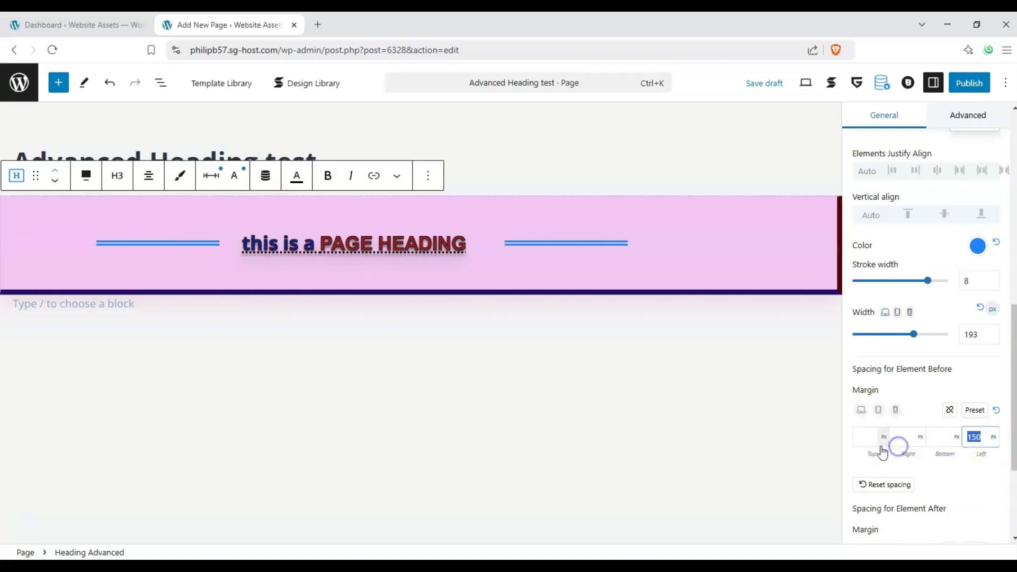
text(250)
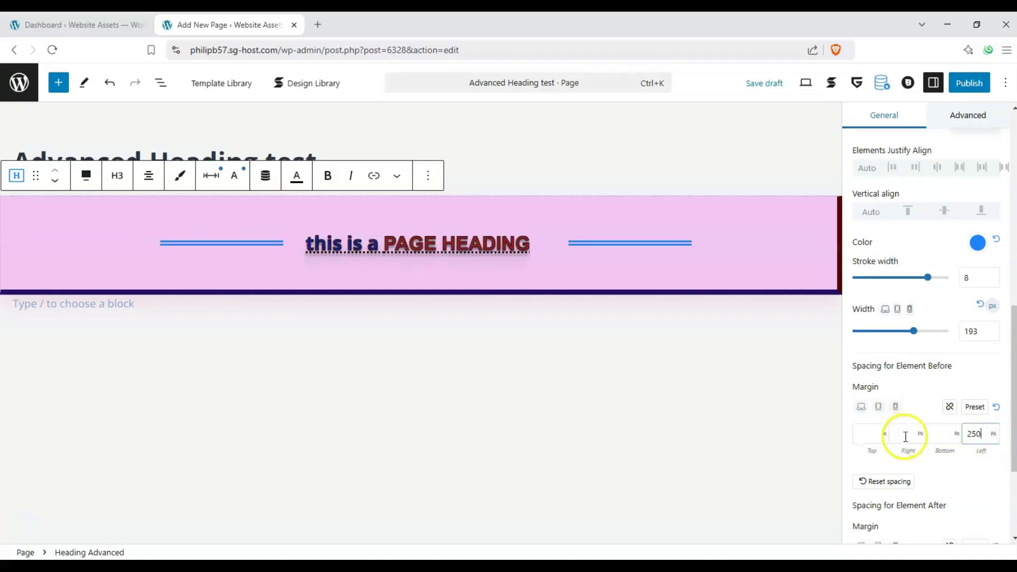
scroll(906, 436, down, 3)
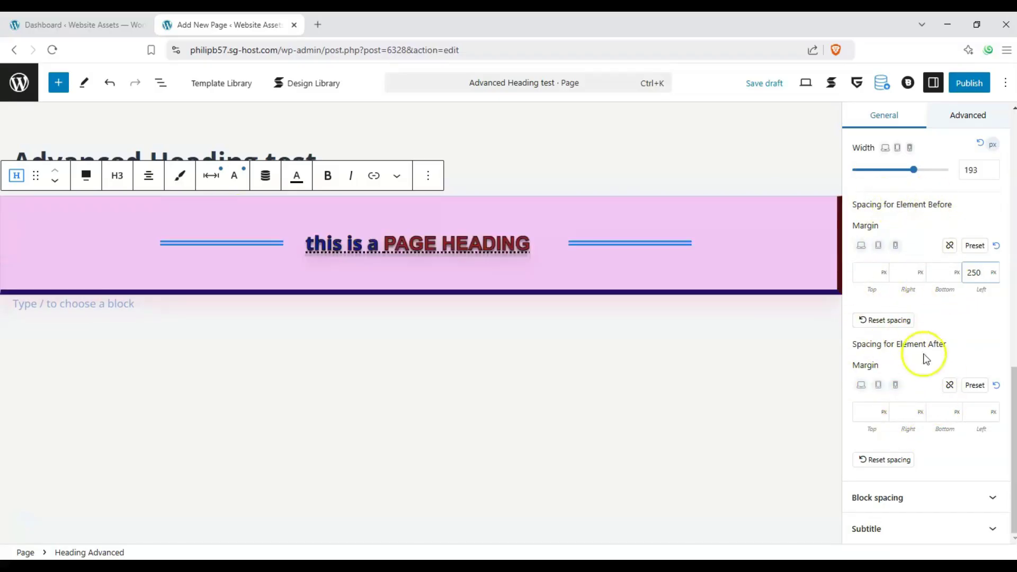
scroll(983, 374, up, 5)
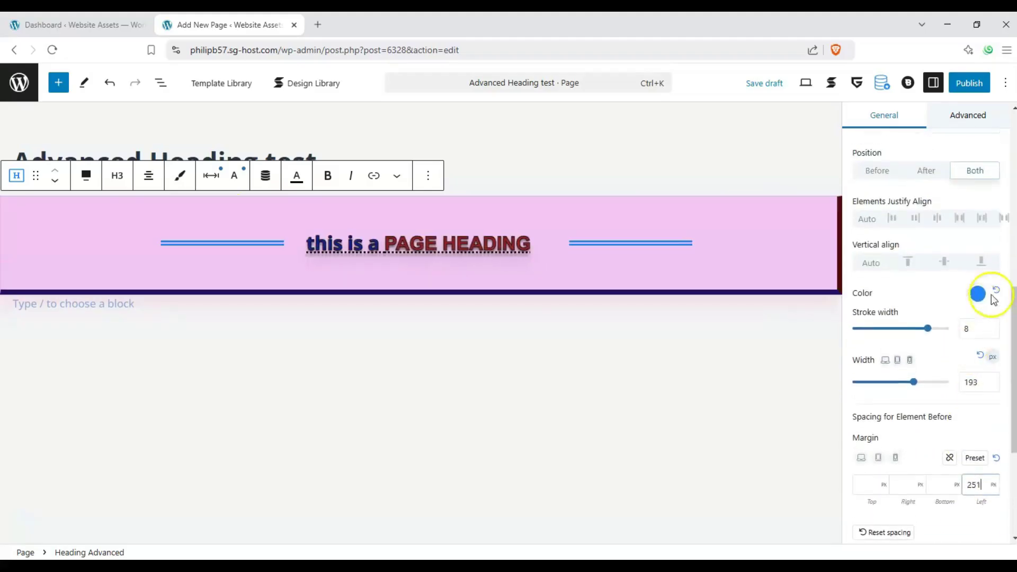
scroll(994, 227, up, 3)
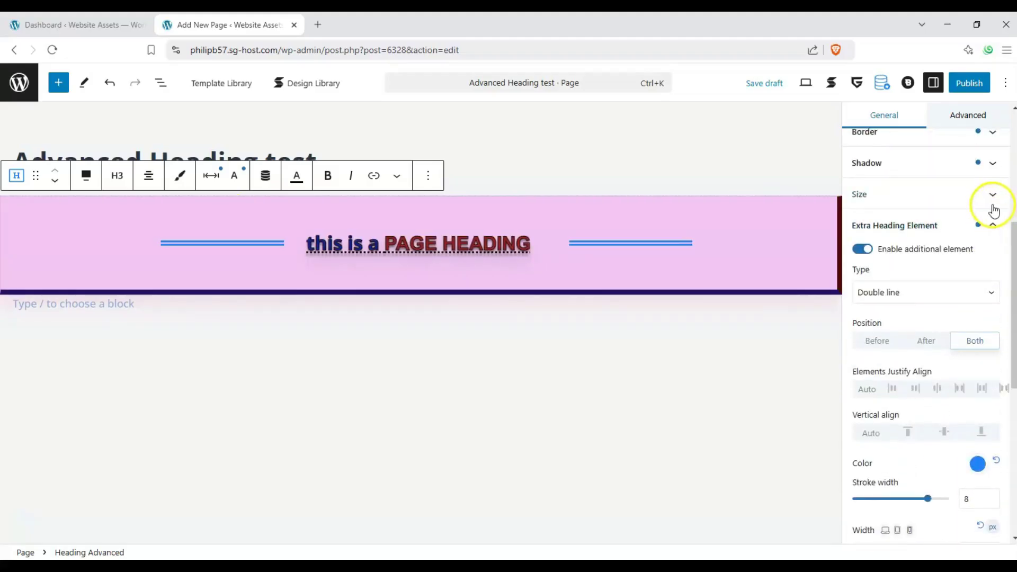
click(991, 225)
Step: Set the block spacing's top margin and top padding to 35 px each and close these settings
click(988, 496)
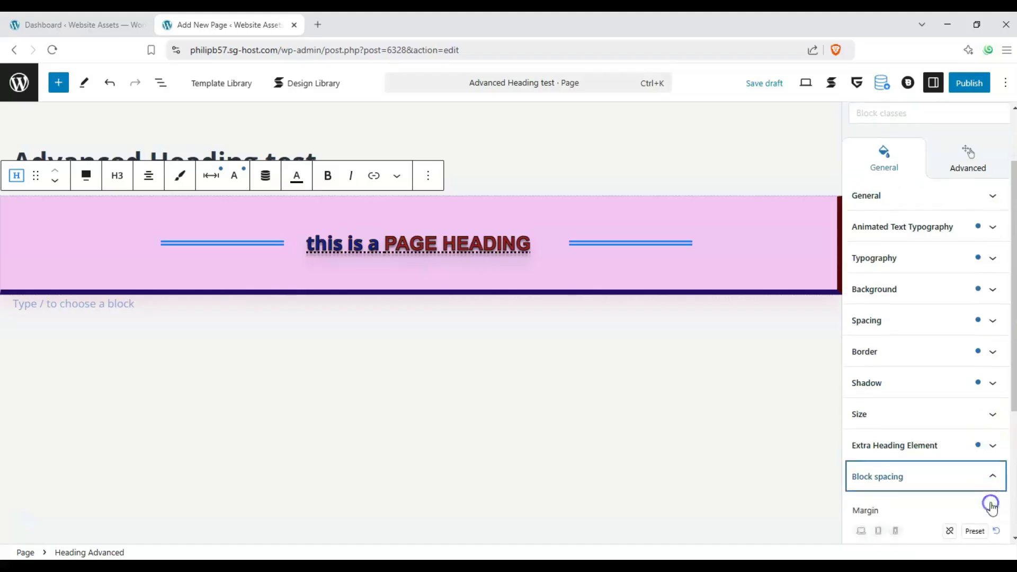
click(861, 364)
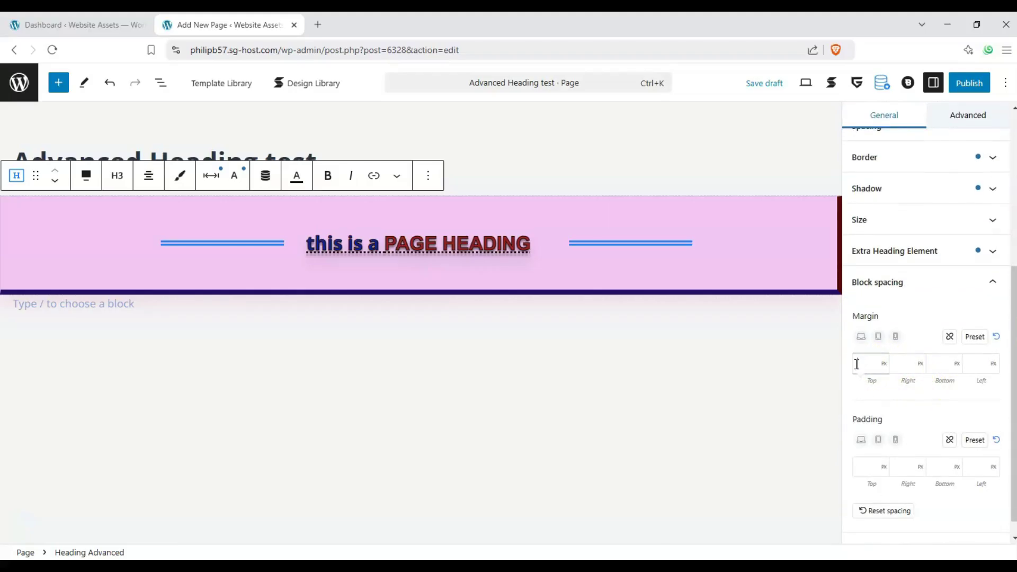
text(35)
click(866, 464)
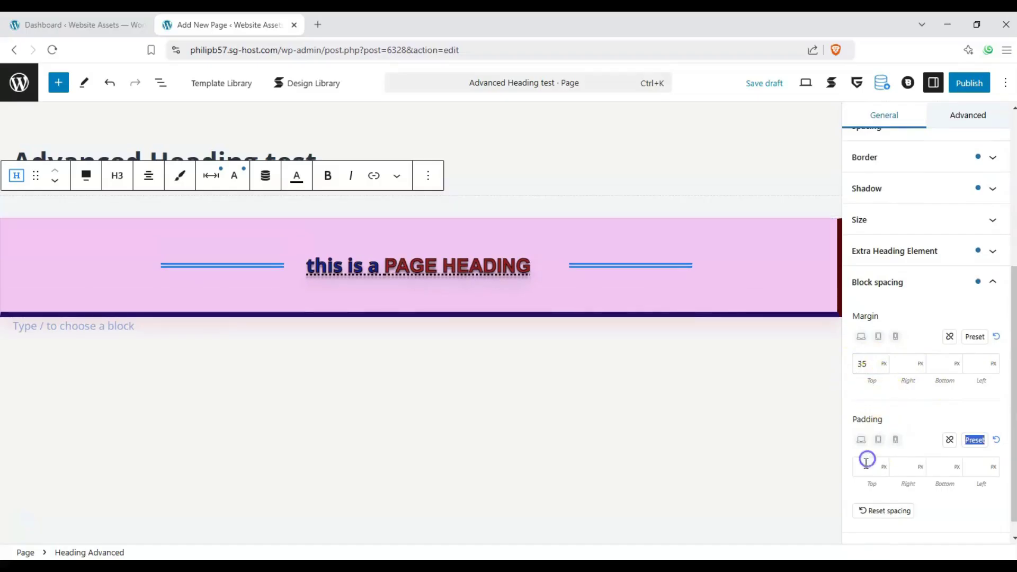
text(35)
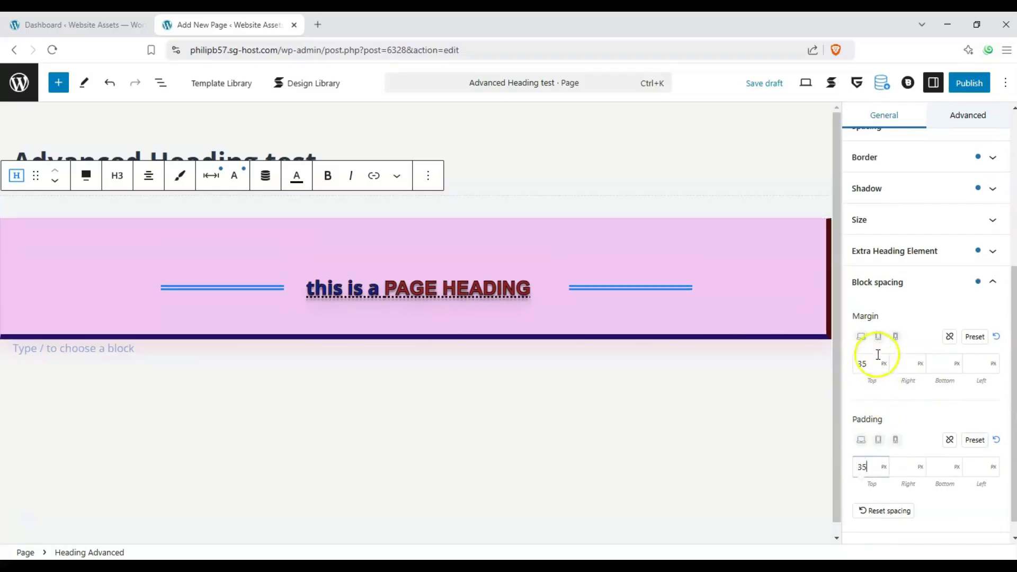
click(994, 259)
Step: Enable the subtitle for the heading in the Subtitle settings
click(996, 530)
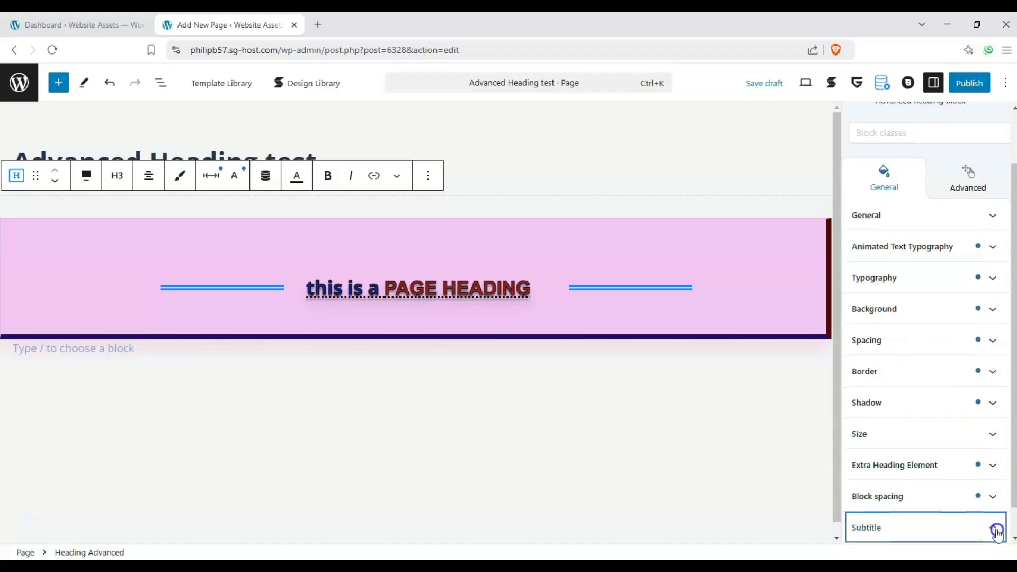
click(866, 520)
scroll(873, 461, down, 1)
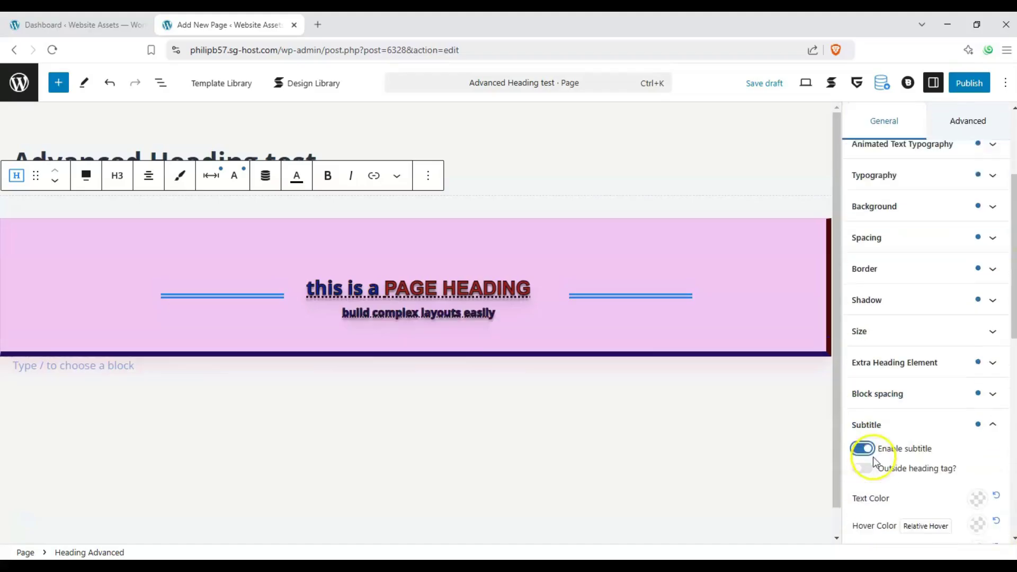
Step: Try placing the subtitle outside the heading tag several times and return it inside the tag
click(862, 457)
click(862, 456)
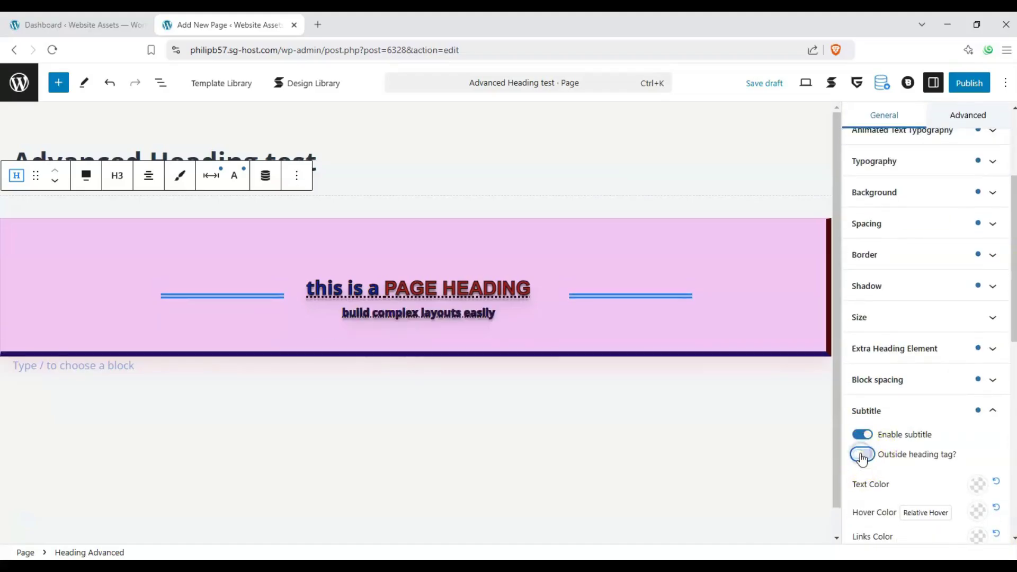
click(863, 456)
click(863, 456)
click(862, 456)
click(862, 457)
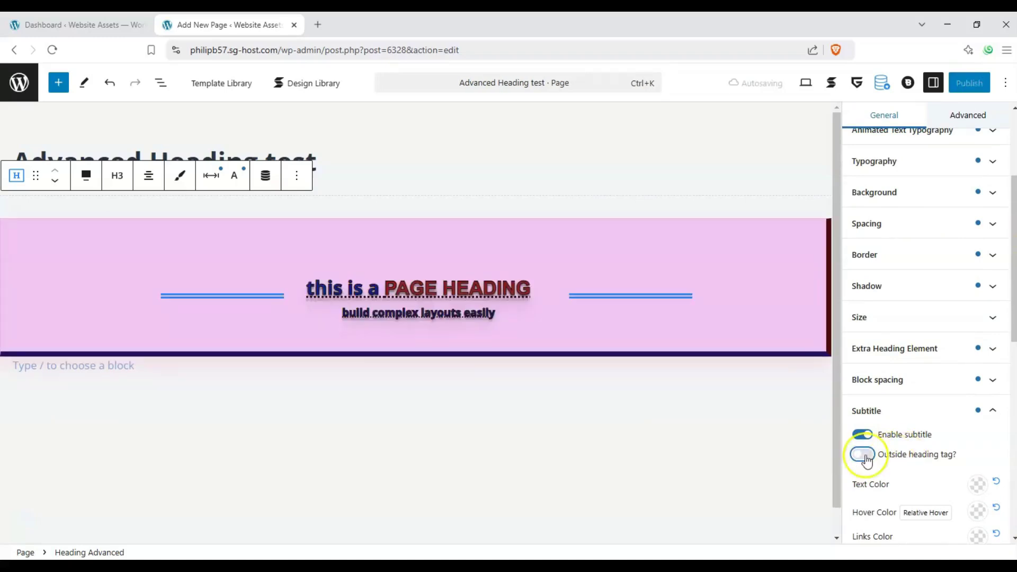
click(855, 456)
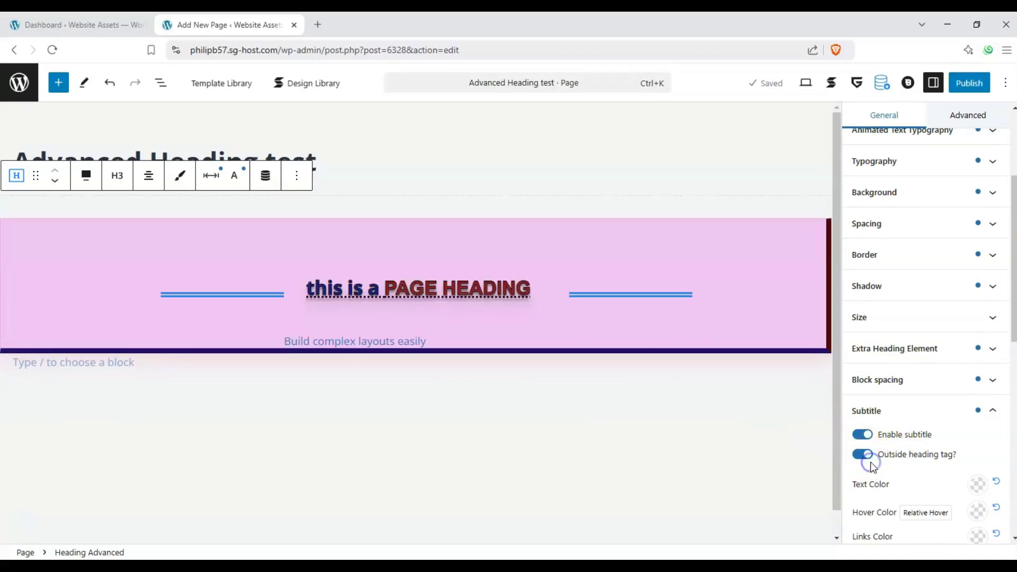
click(863, 455)
Step: Look over the subtitle options and replace the subtitle's placeholder text with "this is a subtitle"
scroll(863, 408, down, 6)
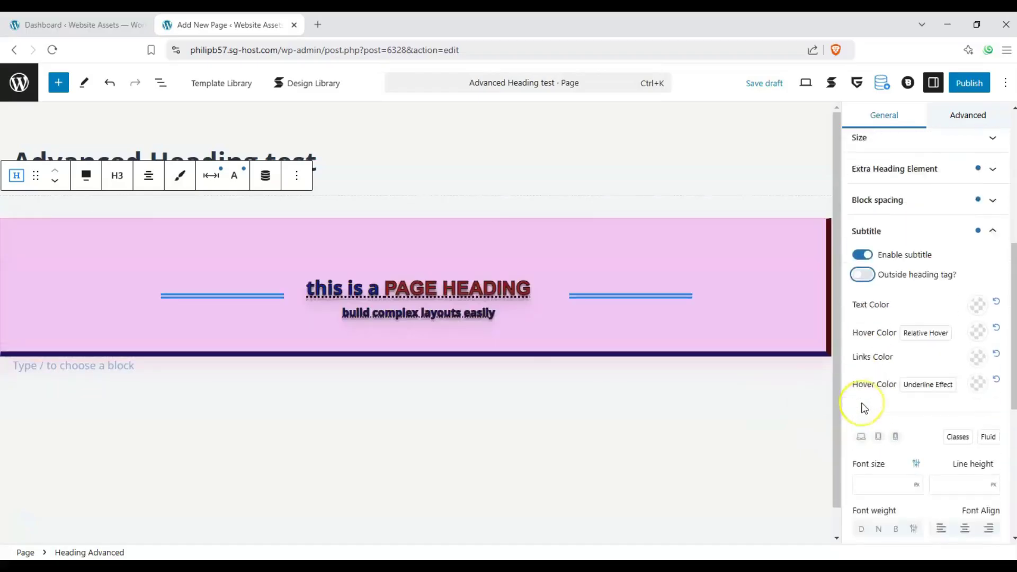
scroll(863, 408, down, 3)
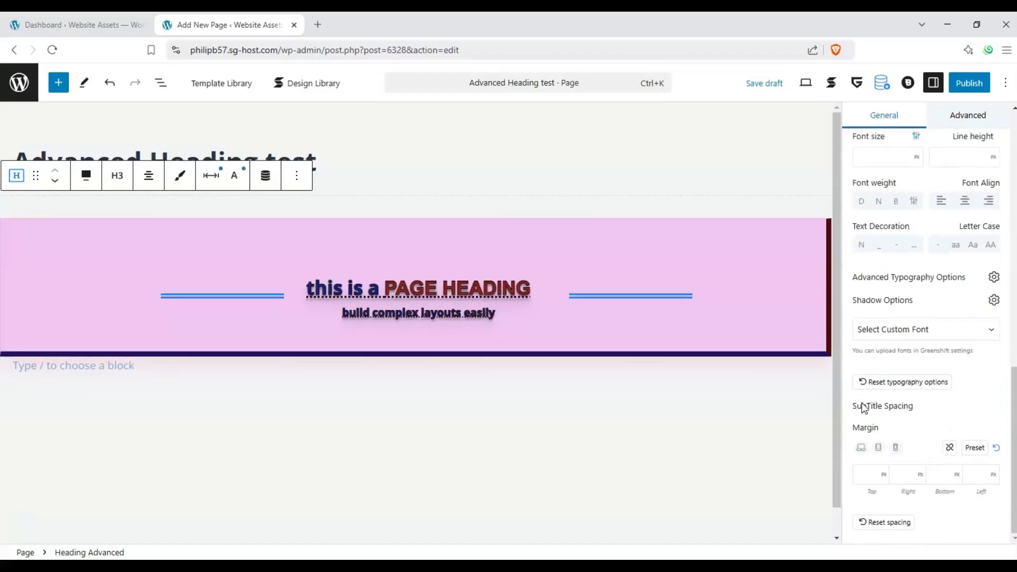
scroll(863, 405, up, 5)
scroll(882, 334, up, 4)
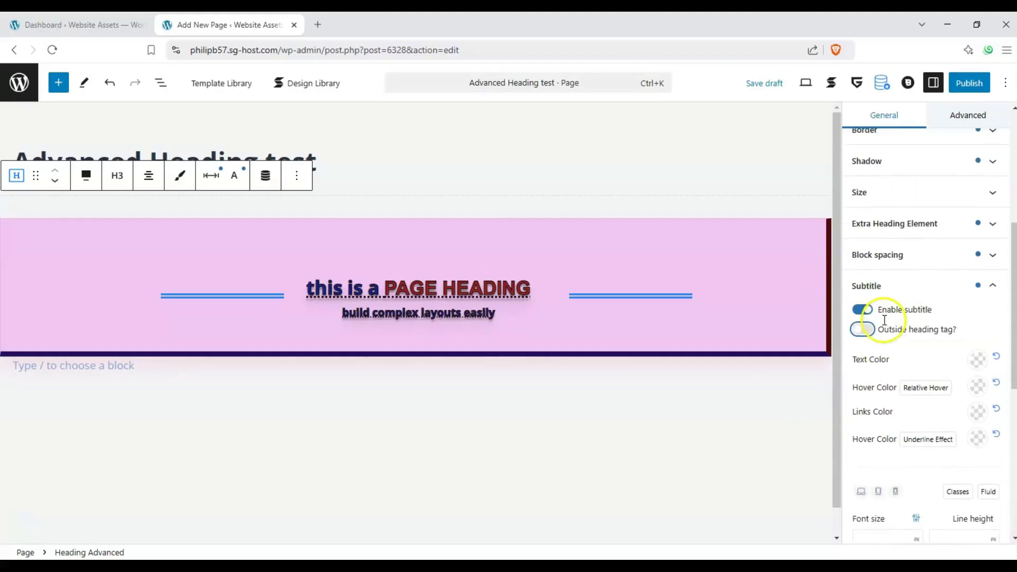
click(434, 319)
triple_click(434, 319)
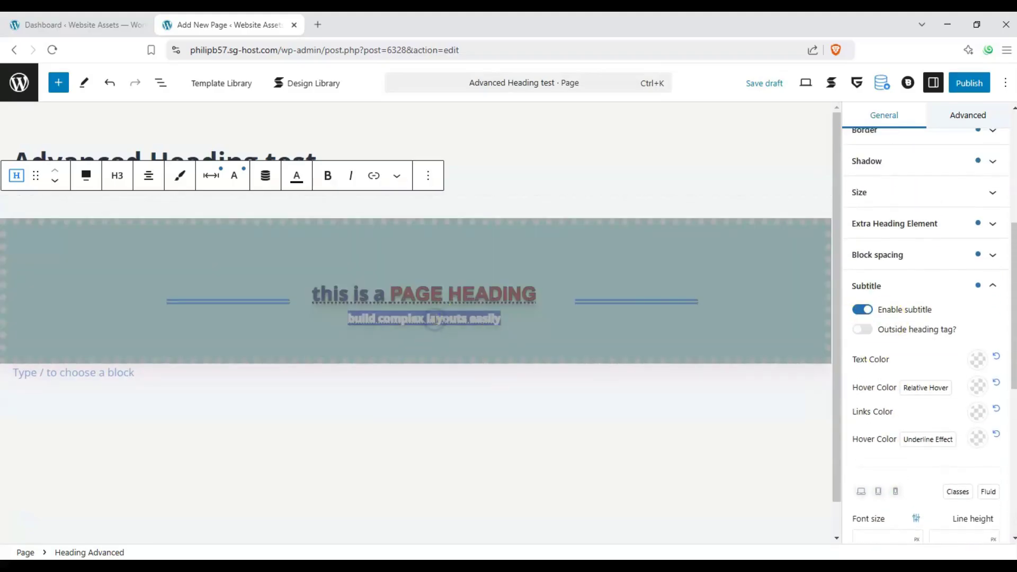
text(this is a subtitle)
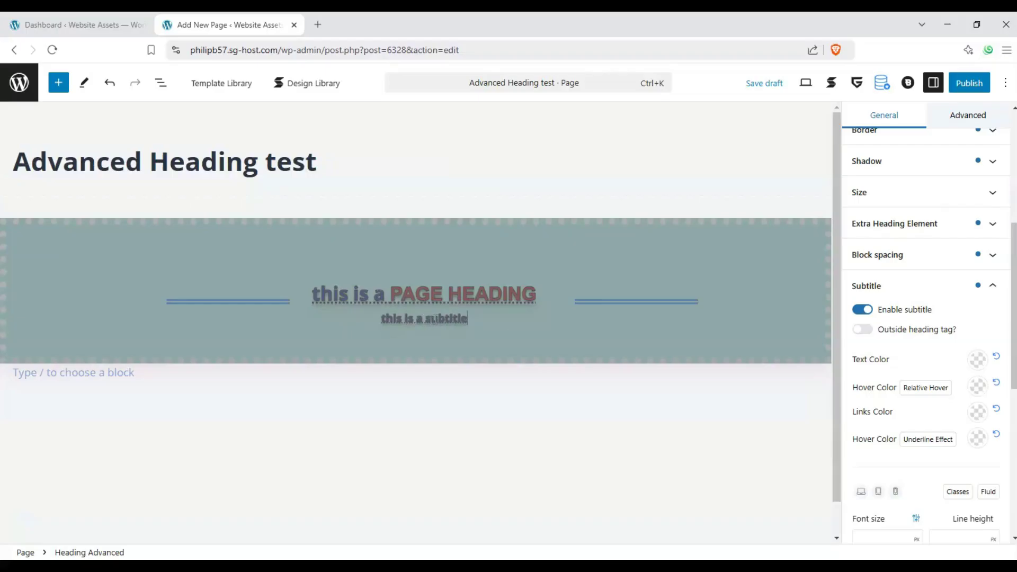
click(965, 337)
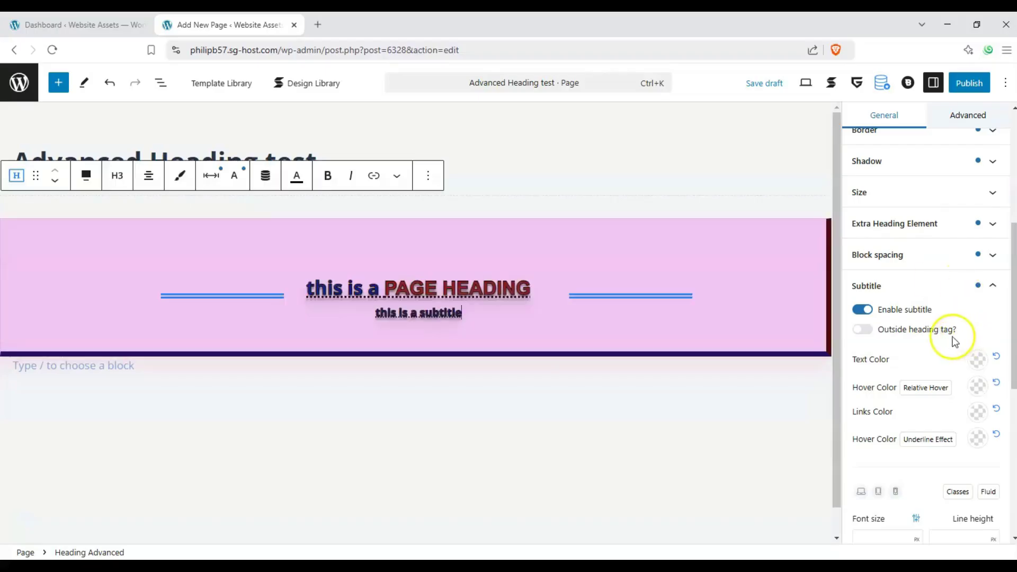
Step: Look through the subtitle's color, typography, shadow, font and spacing options and the heading block's list of general settings
scroll(966, 363, down, 5)
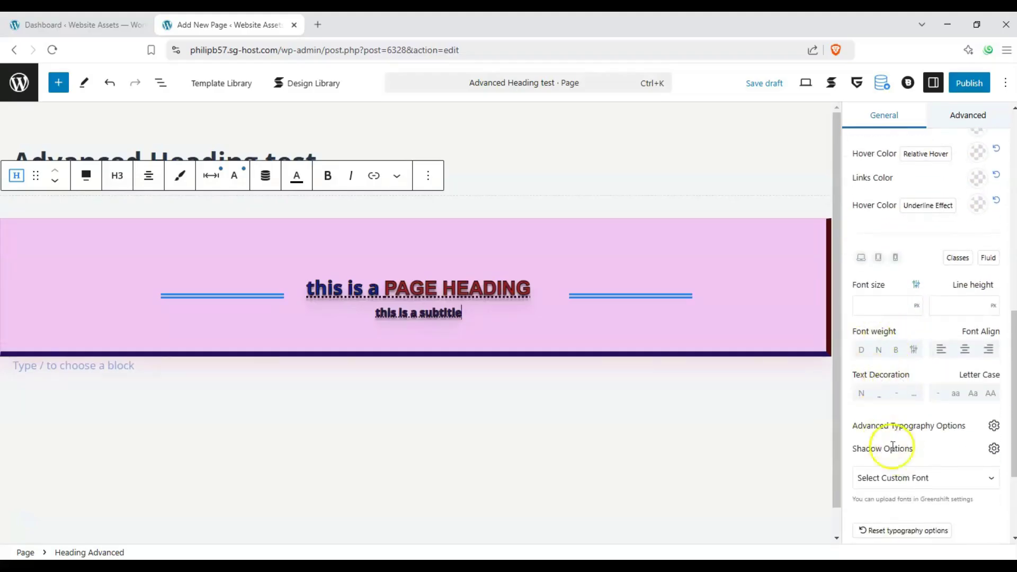
scroll(893, 447, down, 3)
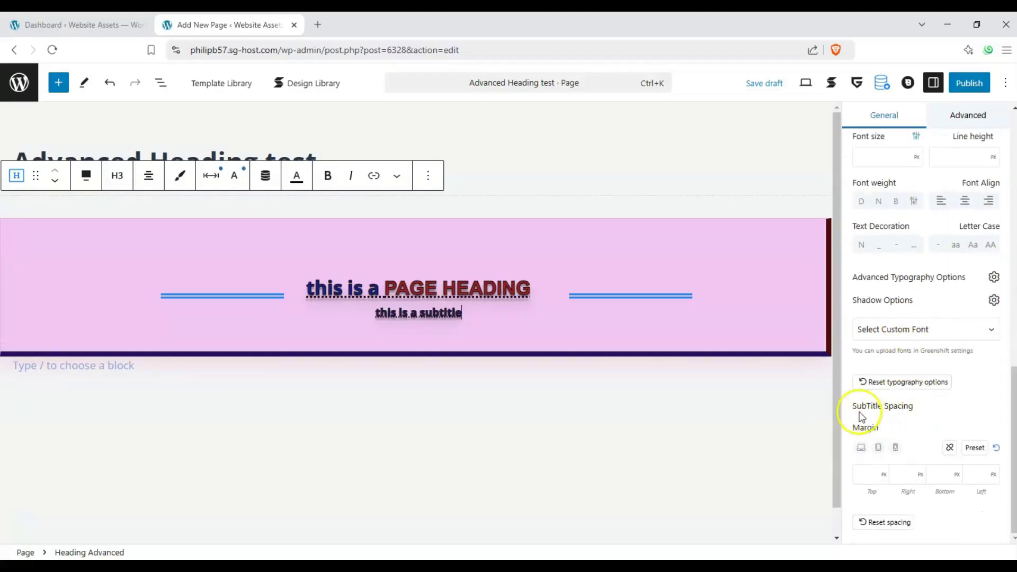
scroll(861, 417, up, 10)
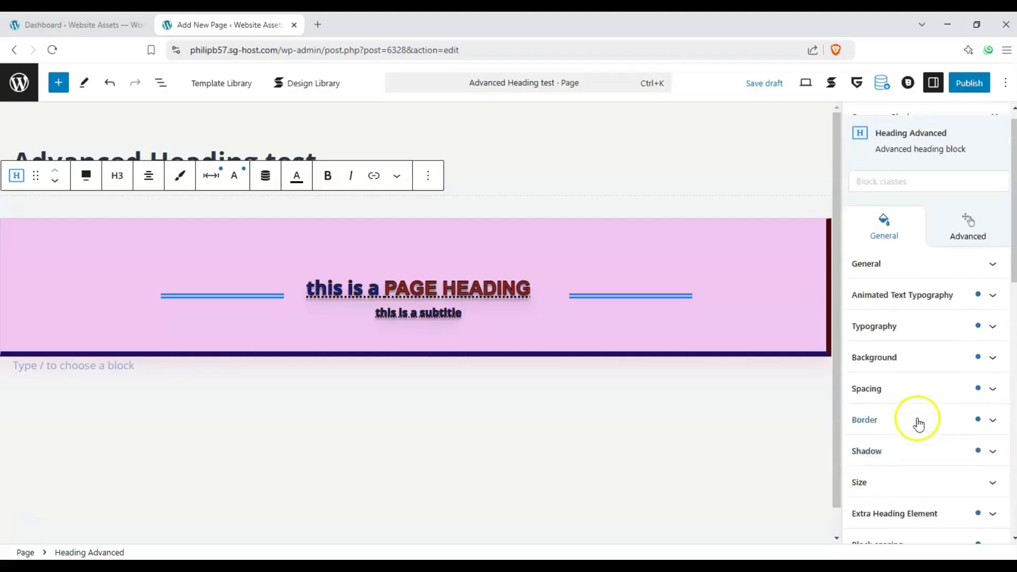
scroll(977, 313, down, 12)
scroll(988, 456, up, 2)
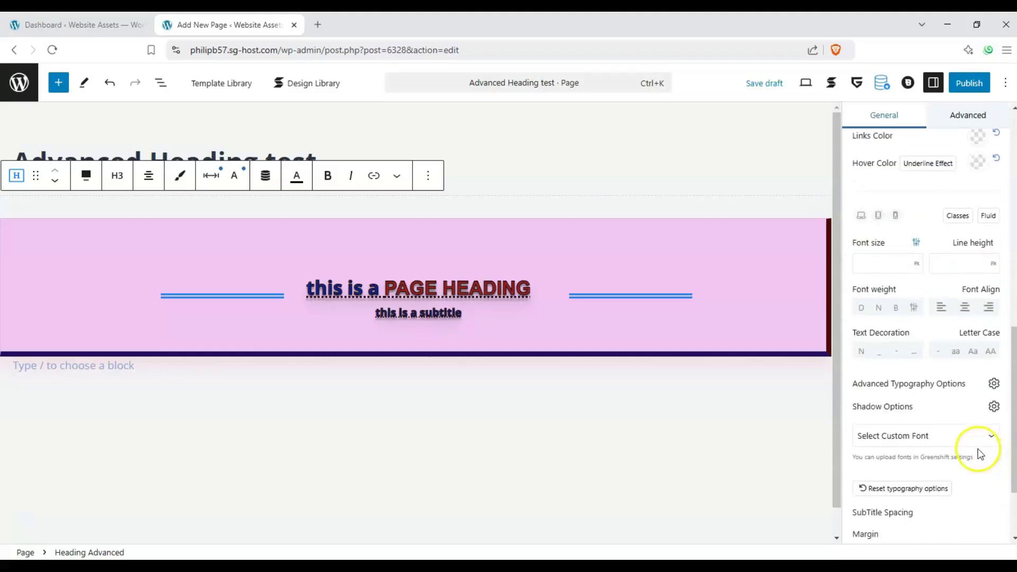
Step: Set the heading block's animation type to Fade Down with Blur in its advanced animation settings
scroll(981, 454, up, 5)
click(993, 344)
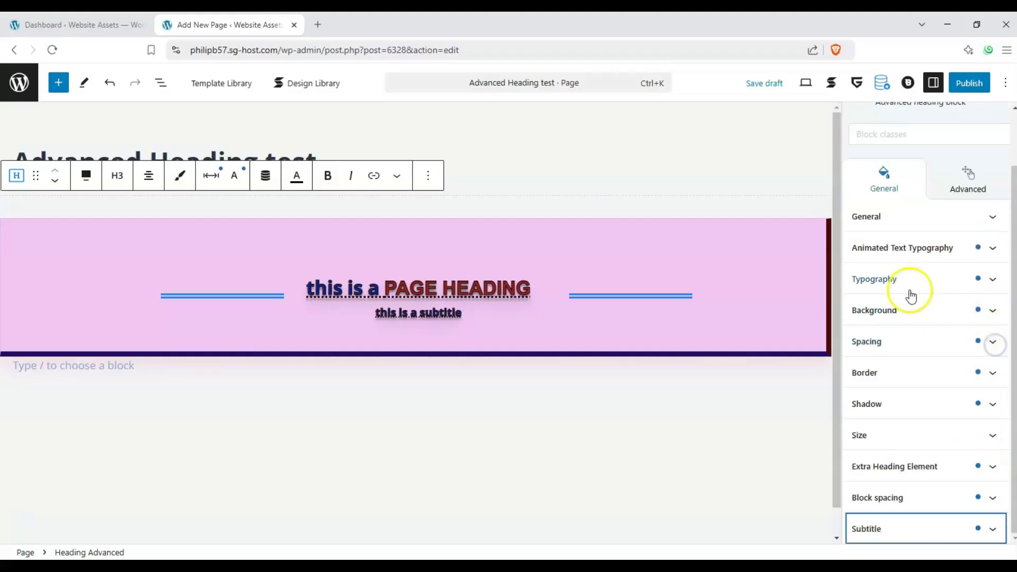
scroll(926, 281, up, 2)
click(972, 254)
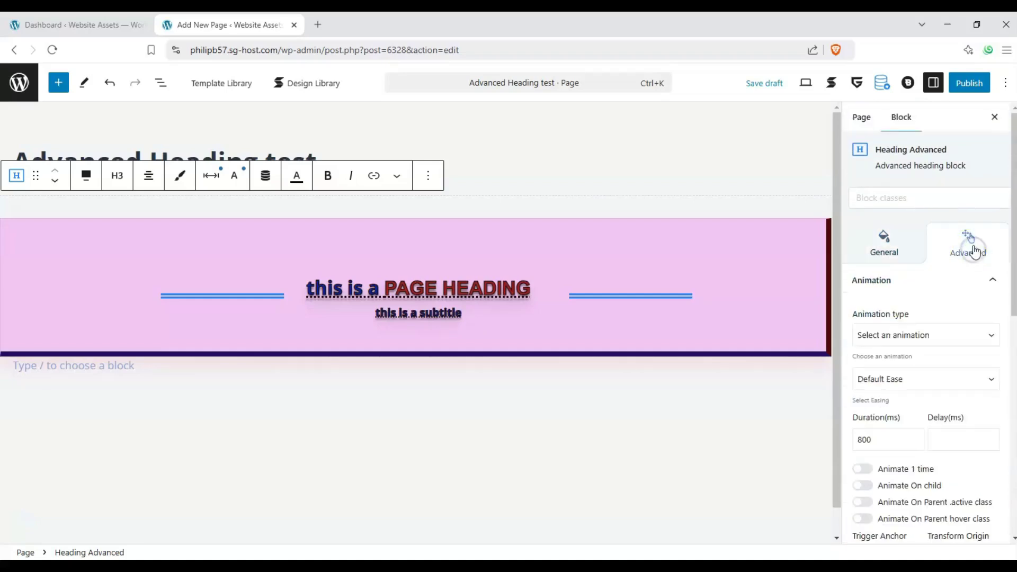
click(988, 285)
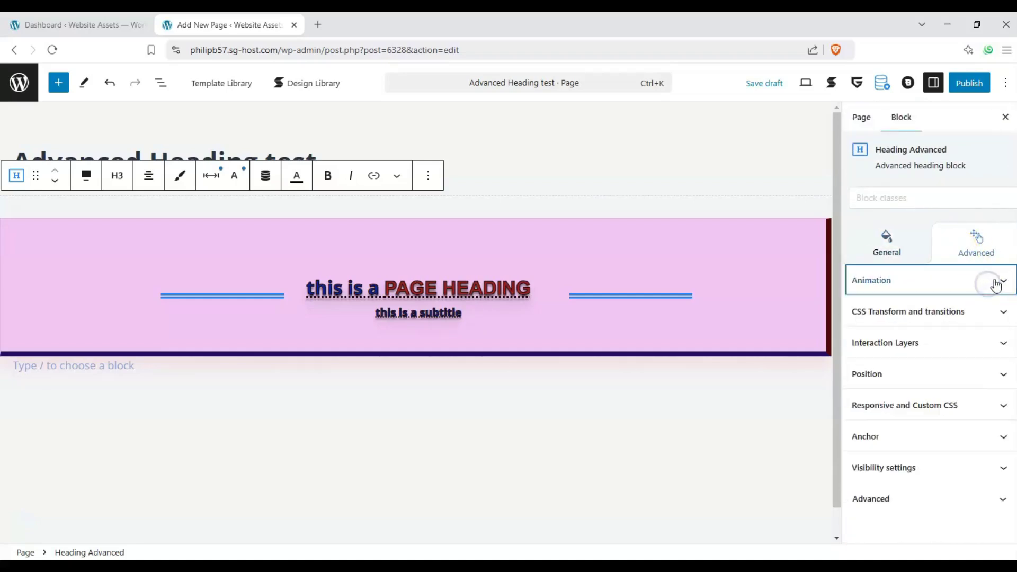
click(996, 285)
scroll(993, 284, up, 2)
click(976, 289)
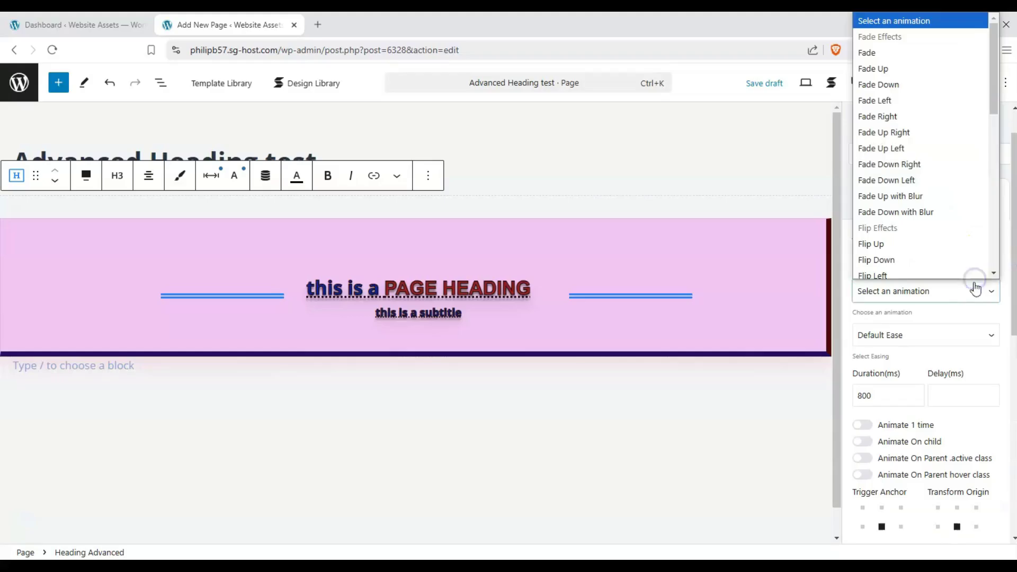
click(914, 212)
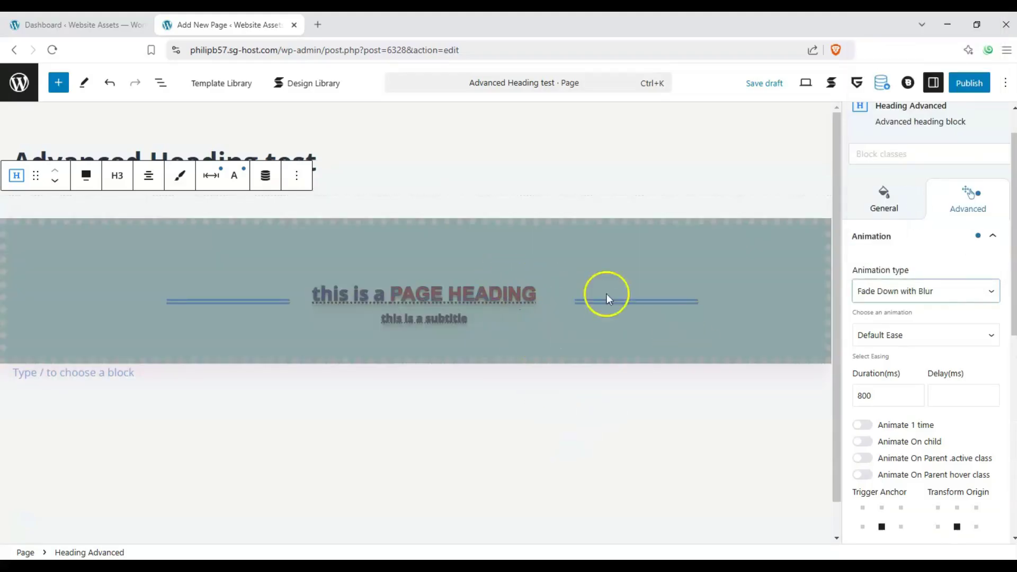
Step: Look over the remaining animation options and set the heading's animation to run only 1 time
click(992, 241)
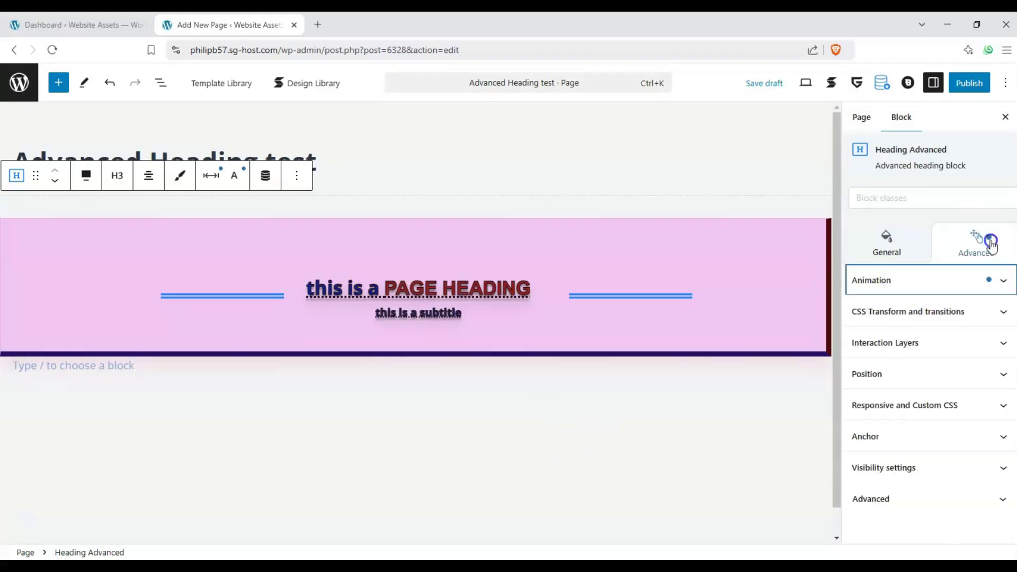
click(990, 282)
scroll(908, 387, down, 2)
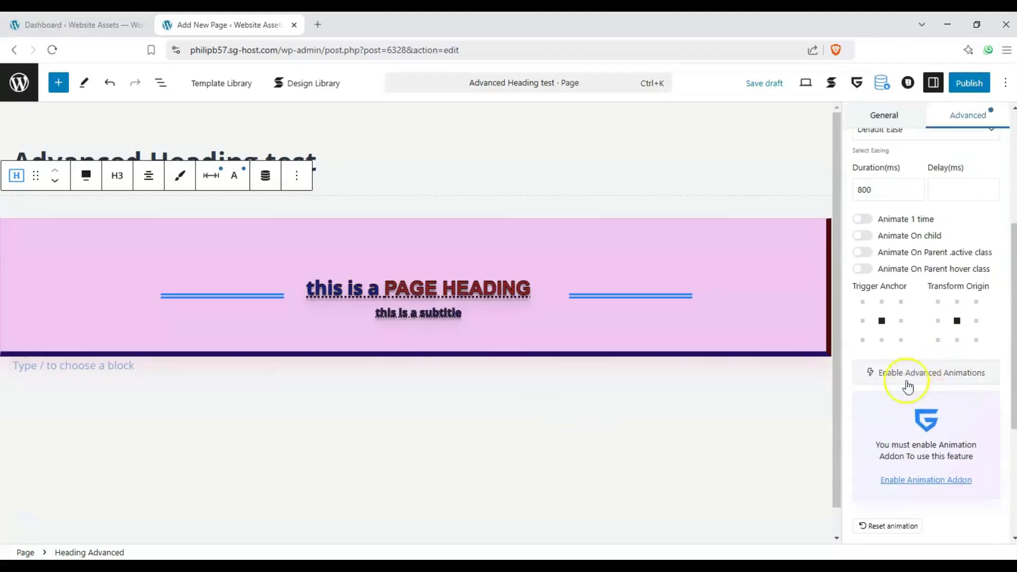
scroll(907, 416, up, 2)
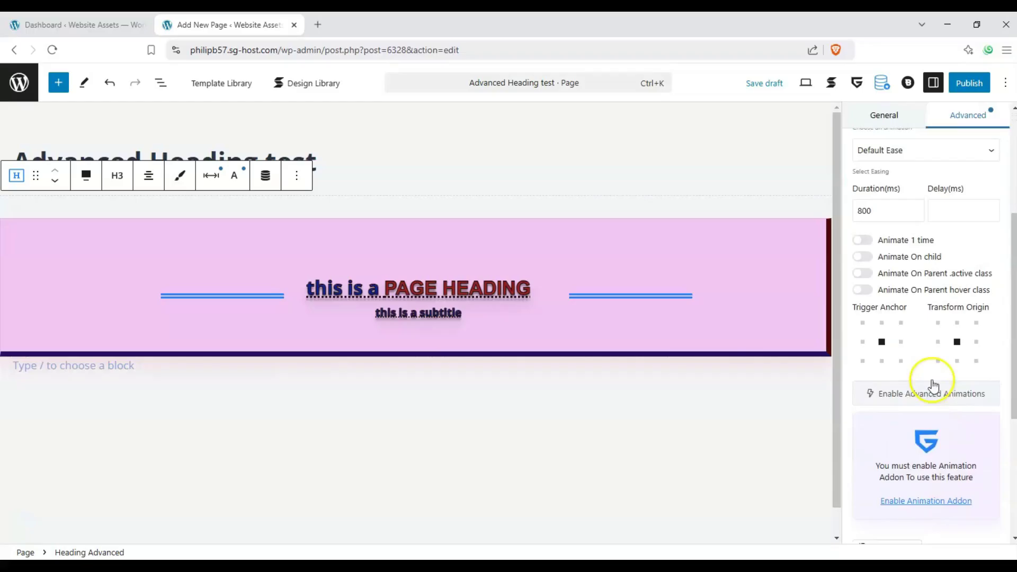
click(859, 308)
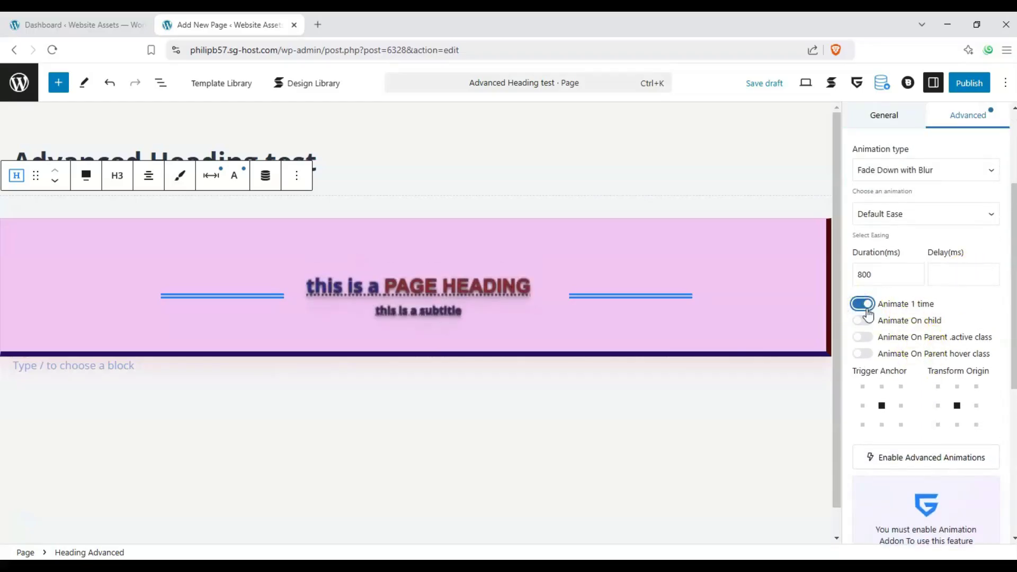
scroll(962, 329, up, 3)
click(992, 236)
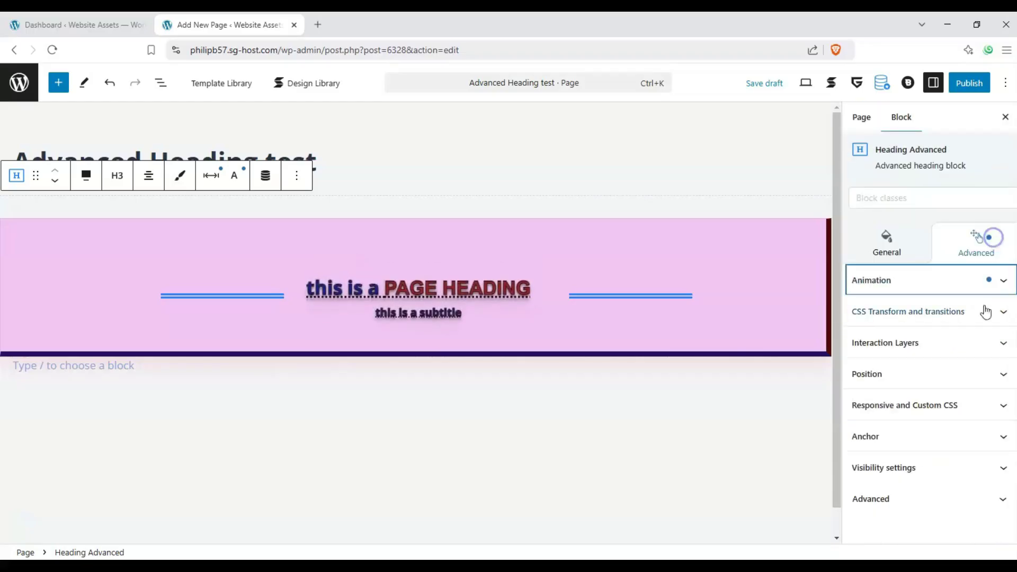
Step: Look over the CSS transform and transition options and add an interaction layer with the Motion Scroll trigger
click(993, 315)
scroll(985, 336, down, 5)
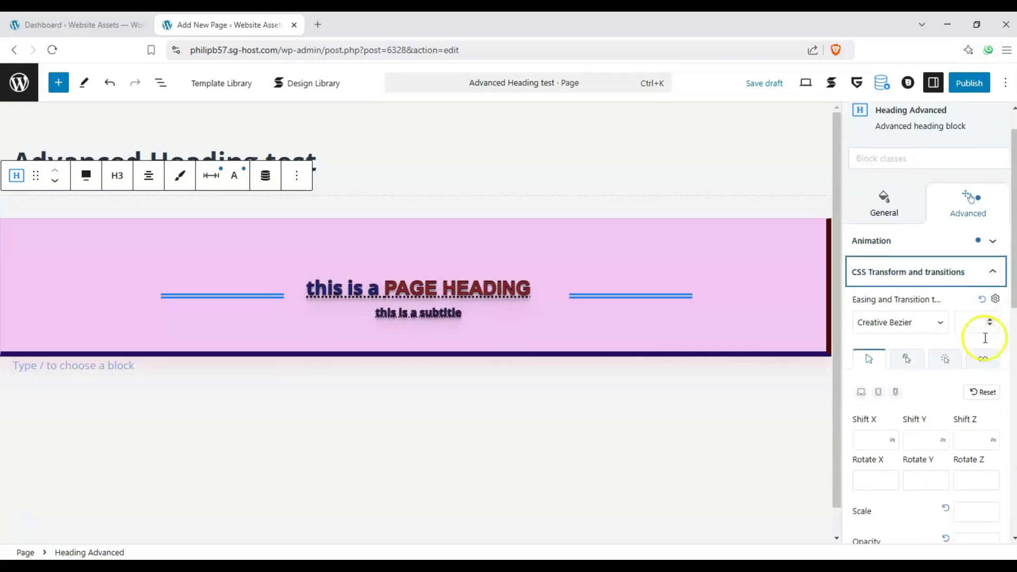
scroll(1001, 282, up, 4)
click(1000, 283)
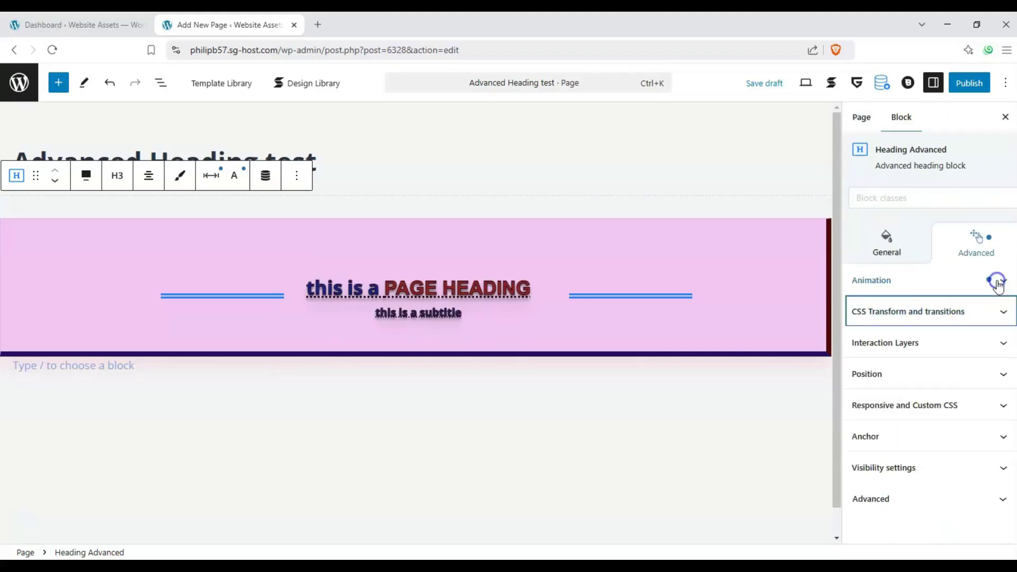
click(1002, 337)
click(980, 386)
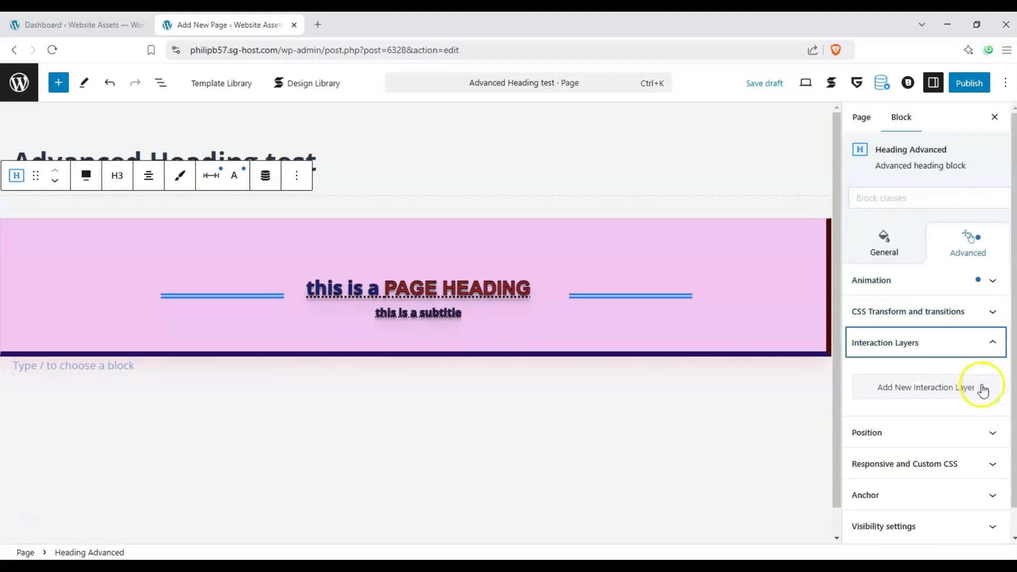
click(927, 416)
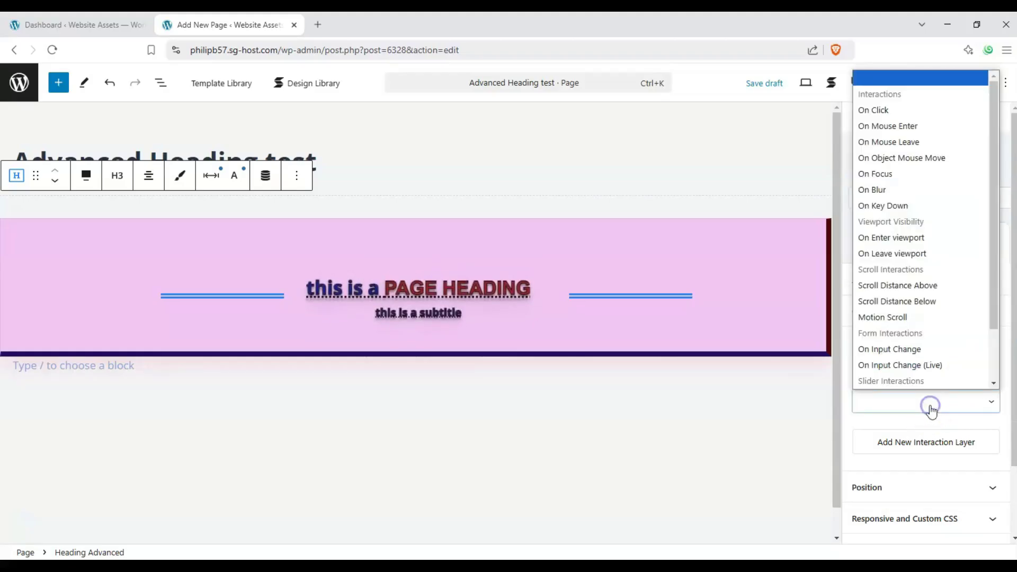
click(894, 316)
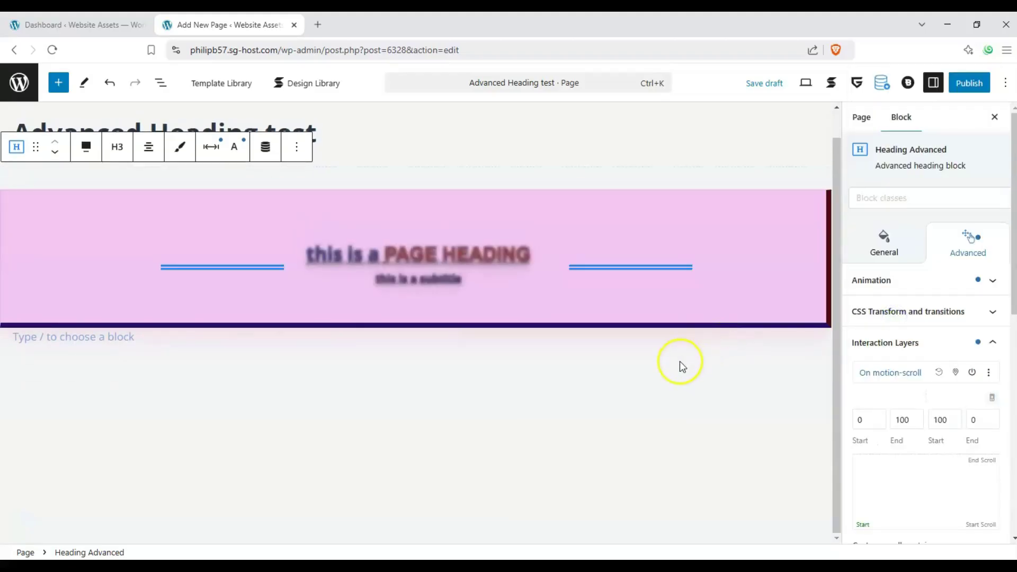
Step: Scroll the page to test the motion-scroll layer and turn on its execution delay and custom trigger selector options
scroll(678, 360, up, 1)
scroll(679, 360, down, 1)
scroll(697, 306, up, 1)
scroll(697, 306, down, 1)
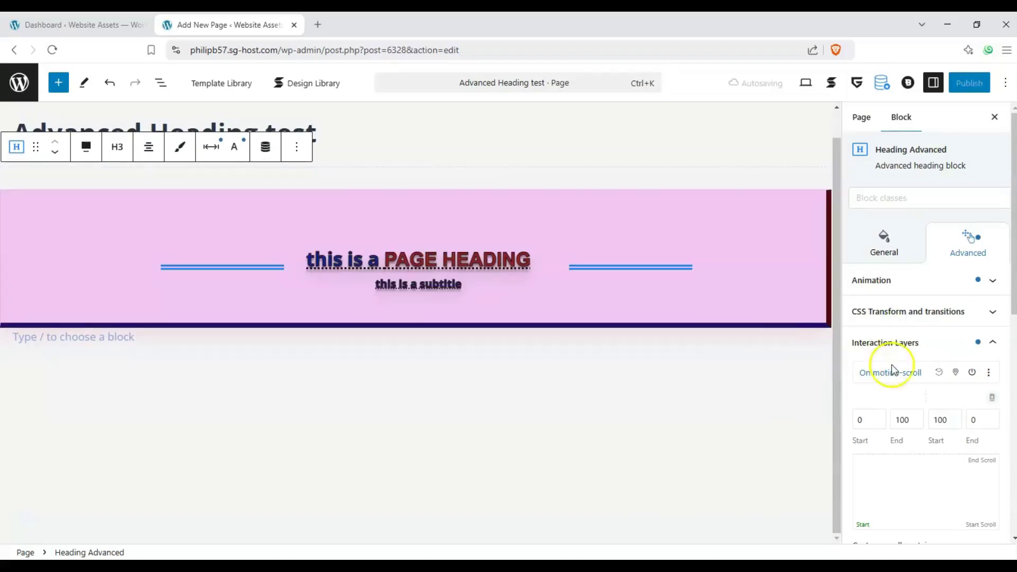
click(918, 373)
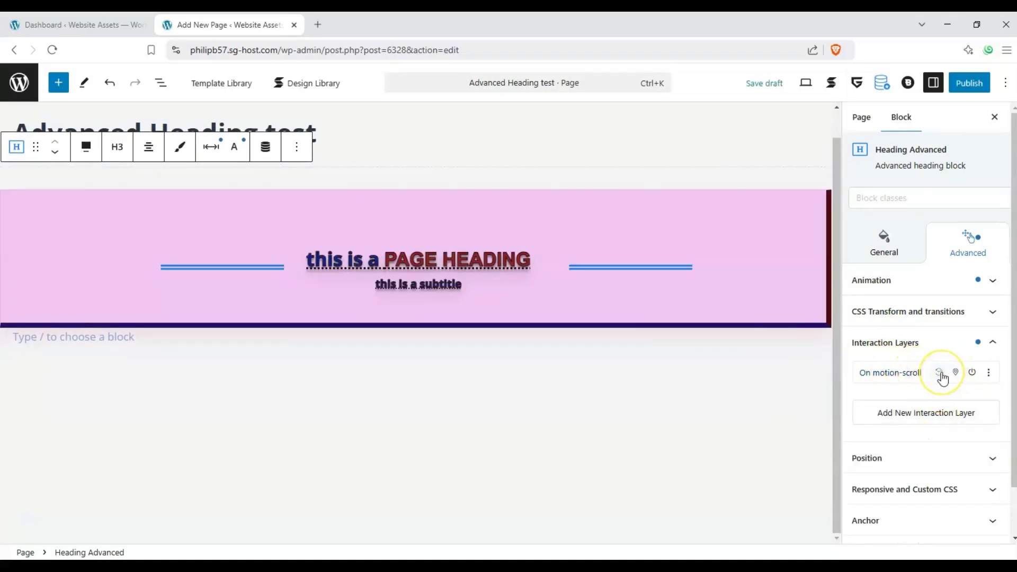
click(940, 373)
click(955, 373)
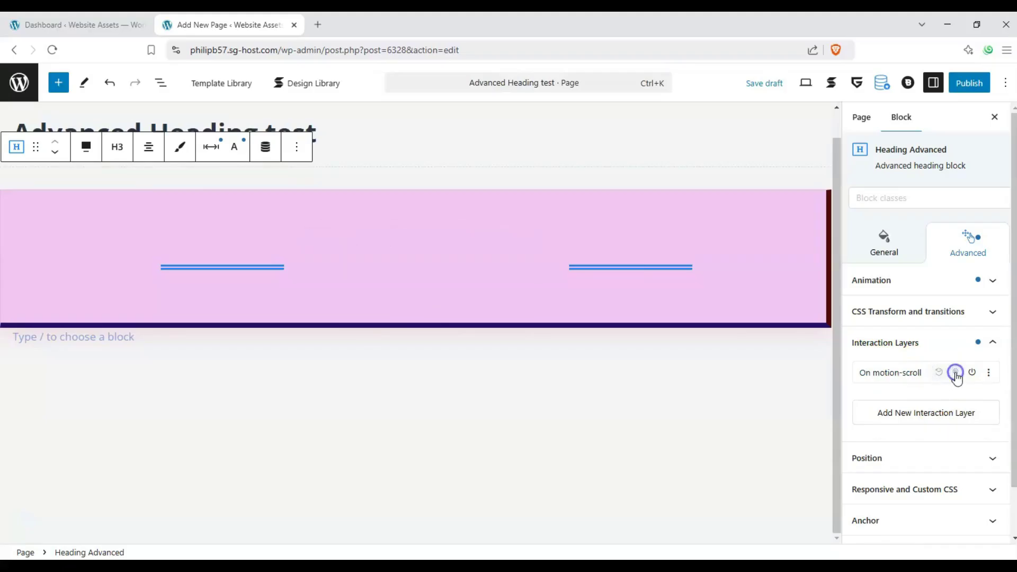
click(971, 372)
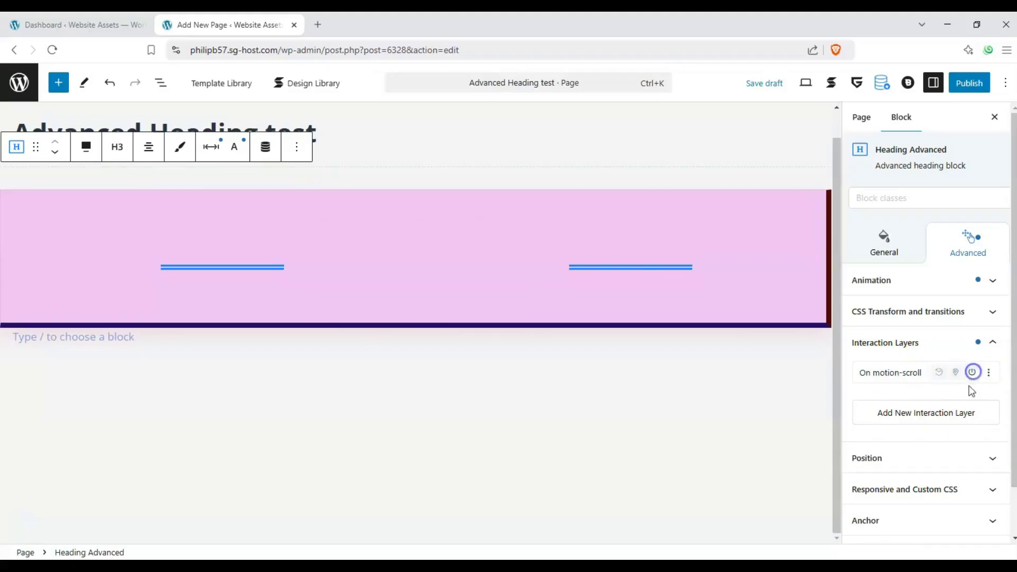
Step: Add a second interaction layer with the mouse-move trigger and switch it on
click(972, 414)
click(900, 405)
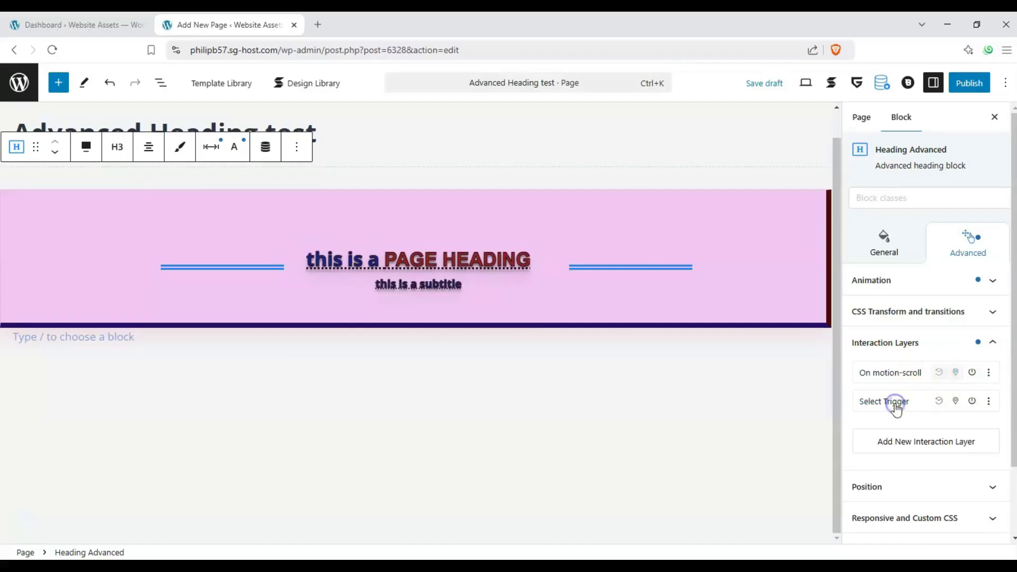
click(895, 407)
click(991, 430)
scroll(920, 352, down, 2)
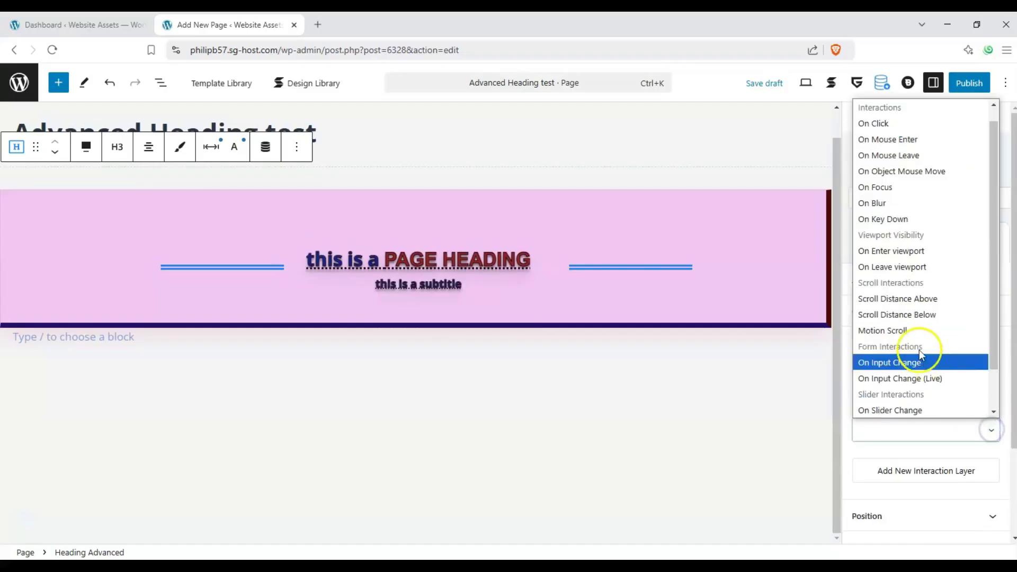
scroll(912, 389, up, 2)
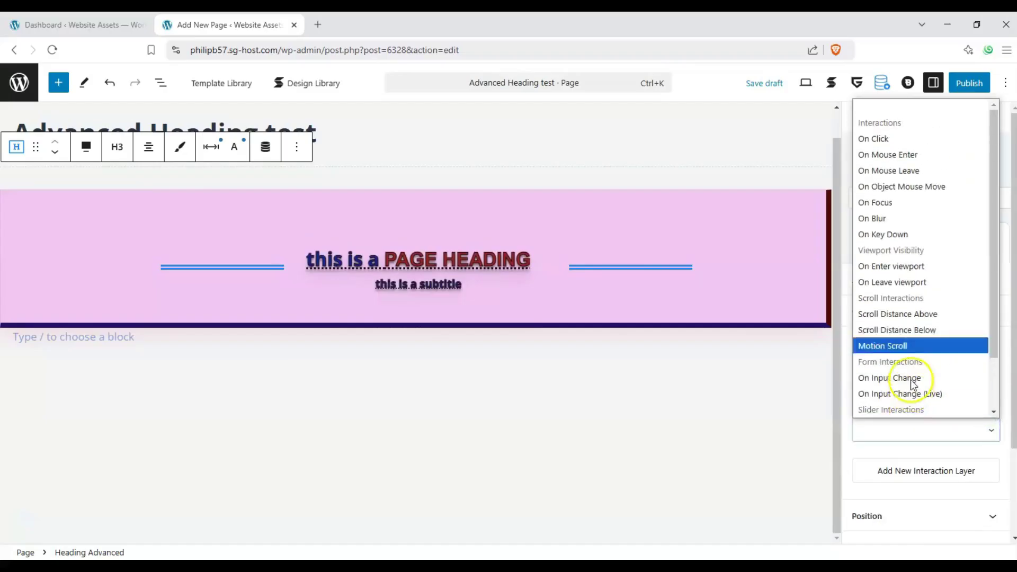
scroll(911, 387, down, 2)
click(907, 411)
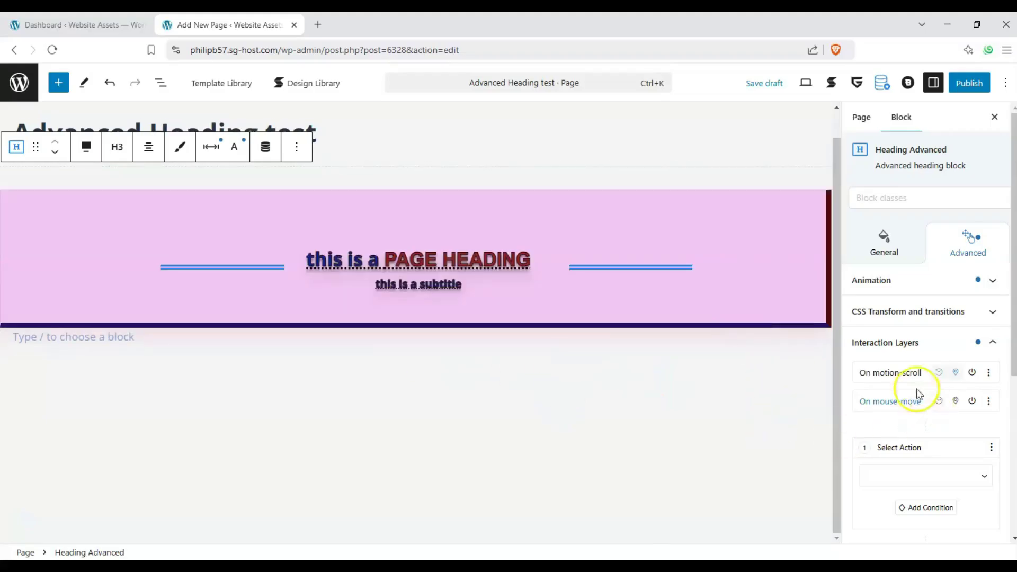
click(972, 400)
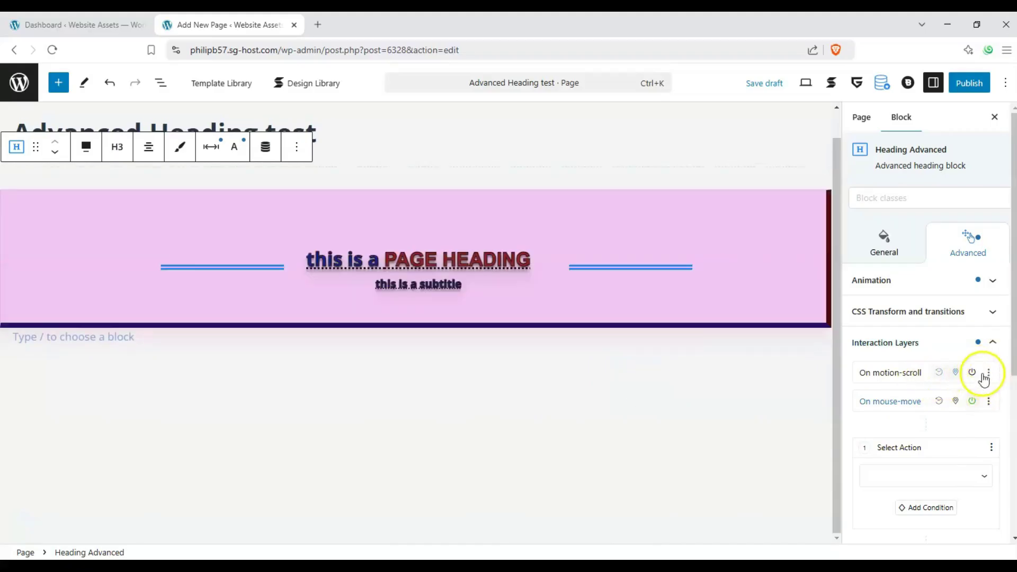
Step: Look through the mouse-move layer's action settings and the motion-scroll layer's trigger selector, delay, scroll range, container and action settings
scroll(915, 450, down, 3)
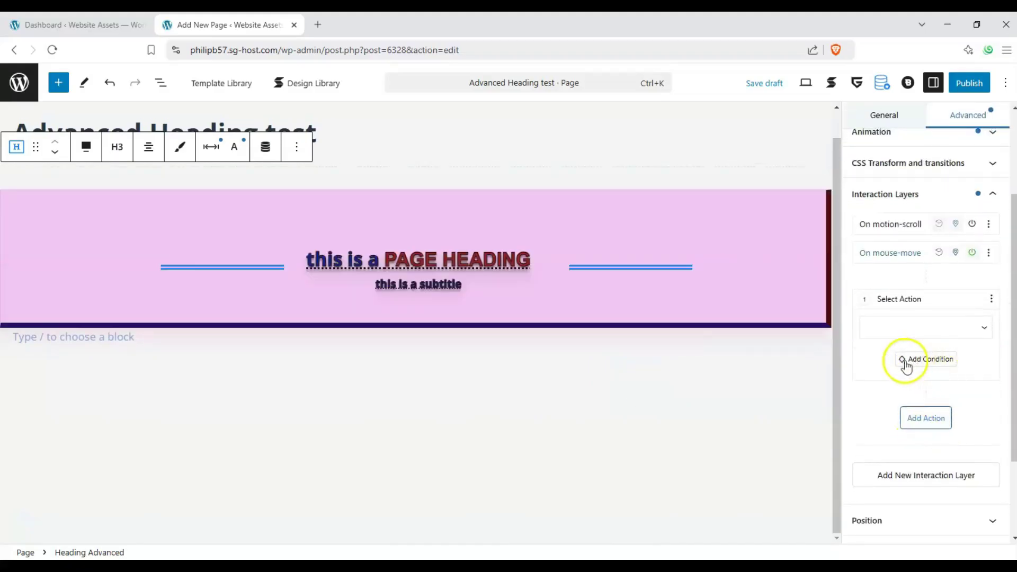
scroll(890, 345, up, 2)
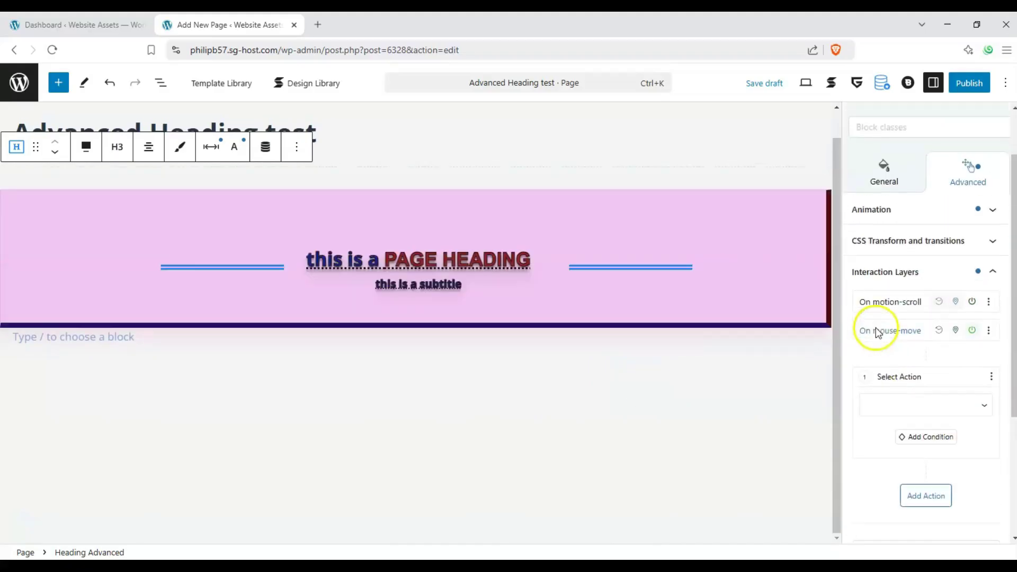
click(978, 285)
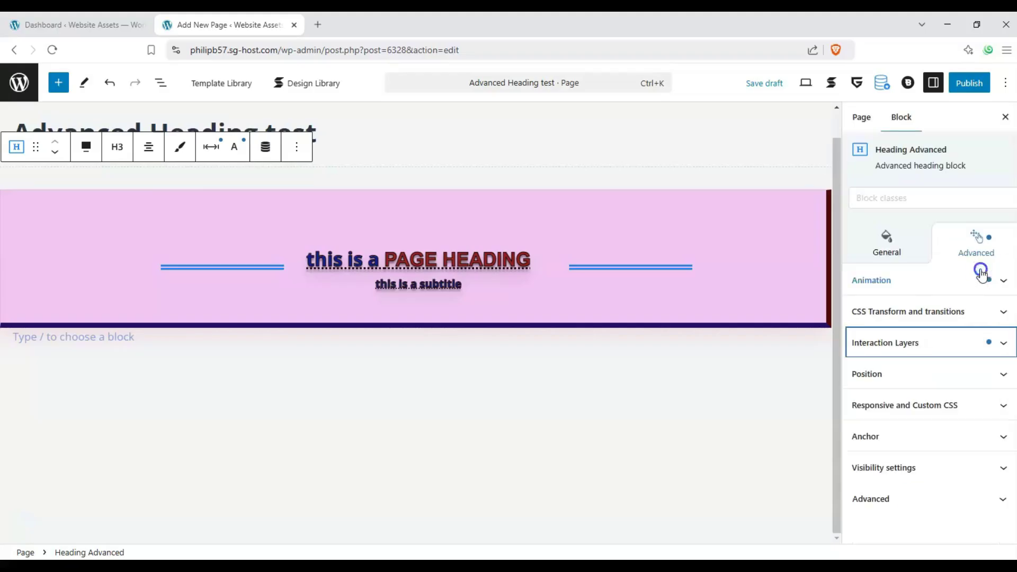
click(989, 343)
scroll(1001, 343, down, 4)
scroll(980, 265, up, 2)
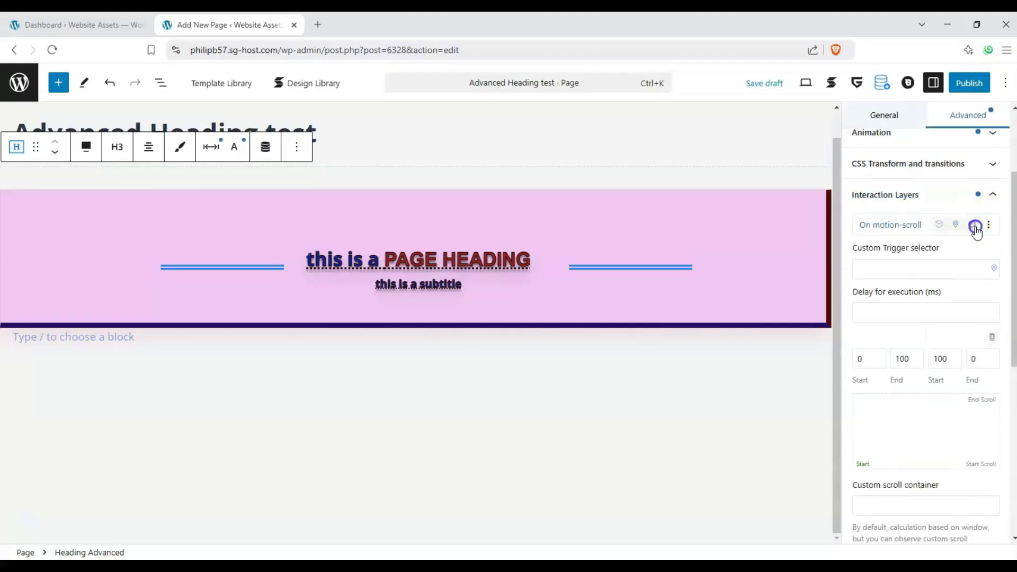
double_click(979, 195)
scroll(931, 350, down, 6)
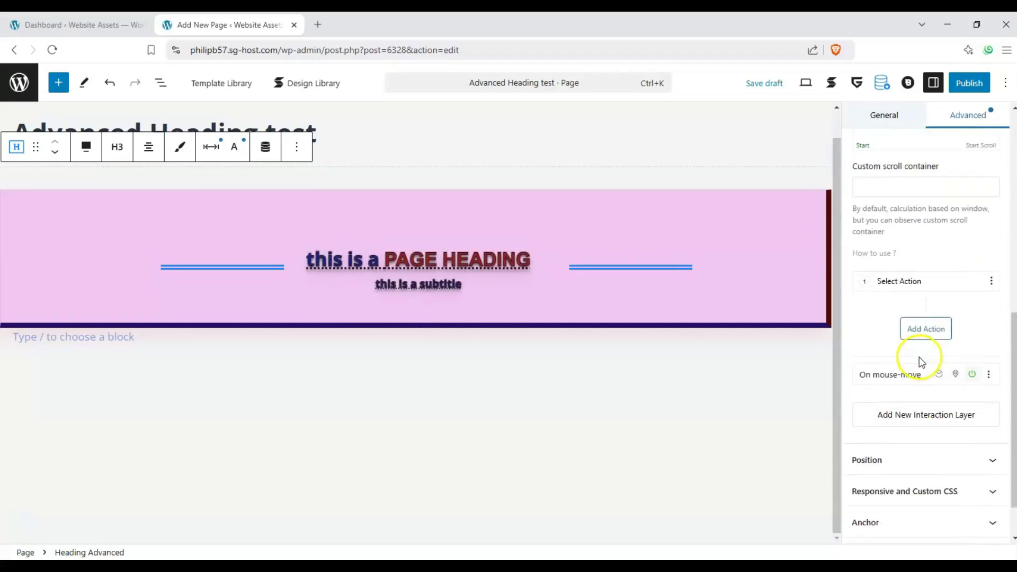
scroll(934, 408, up, 3)
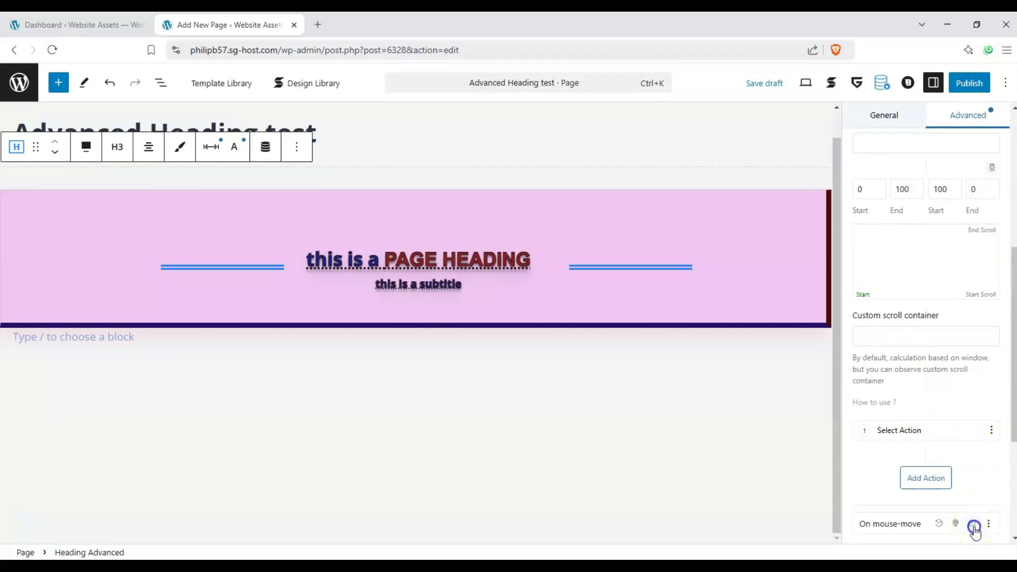
scroll(964, 431, up, 6)
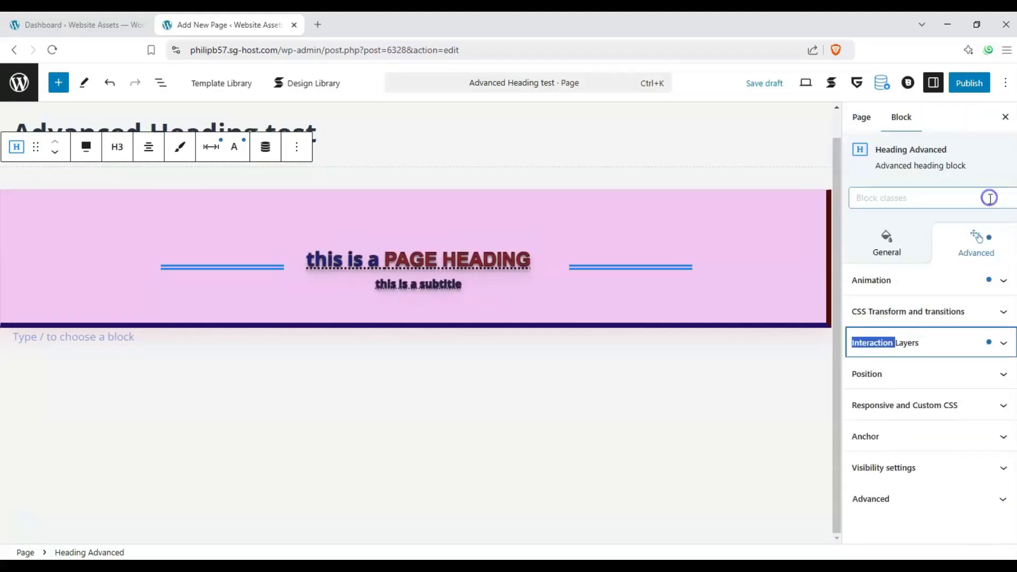
Step: Try several position presets for the heading block, including the center and middle-left ones, and reset the preset
click(1004, 375)
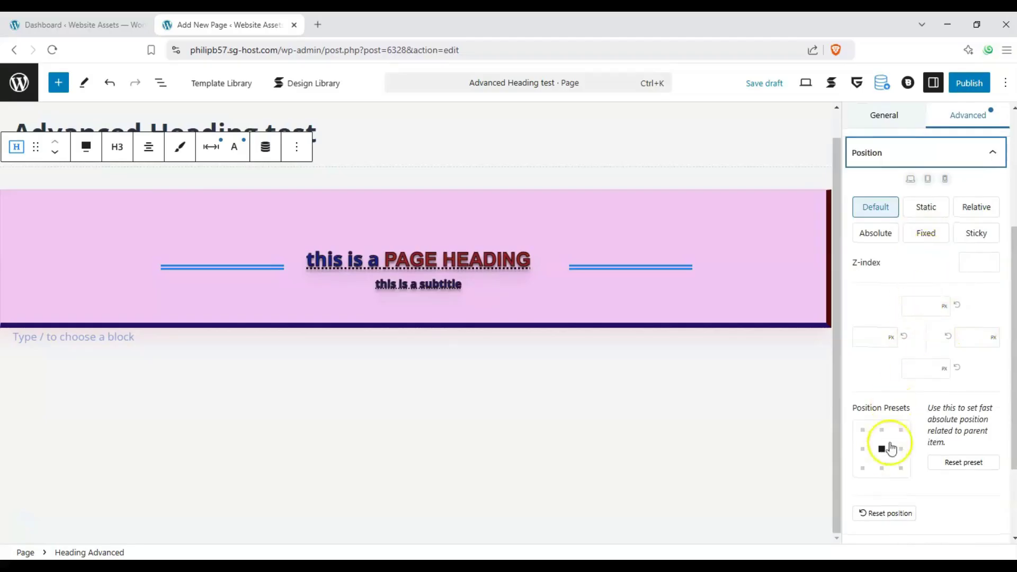
click(899, 433)
click(883, 432)
click(862, 431)
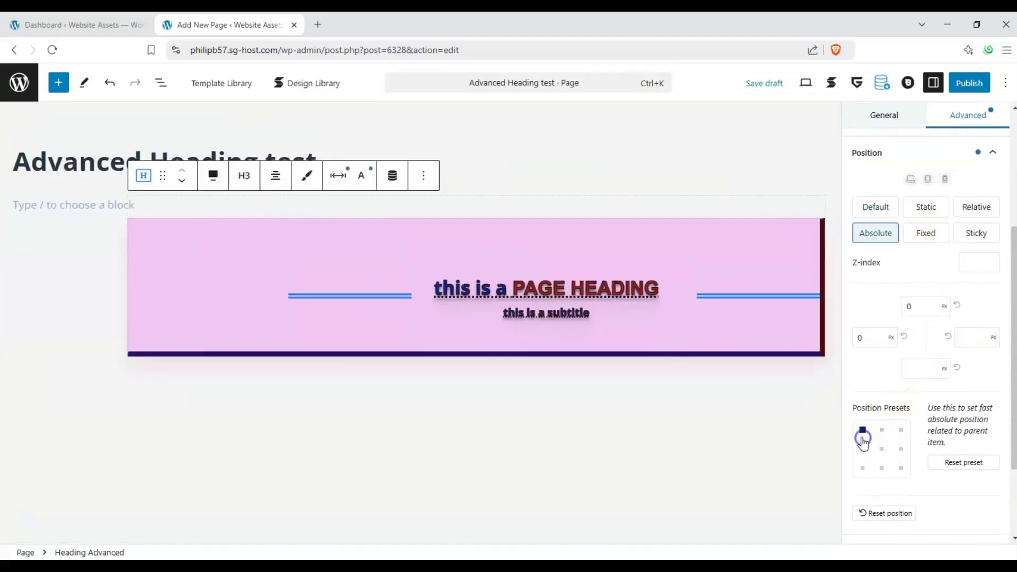
click(862, 451)
click(880, 469)
click(881, 449)
scroll(903, 284, up, 1)
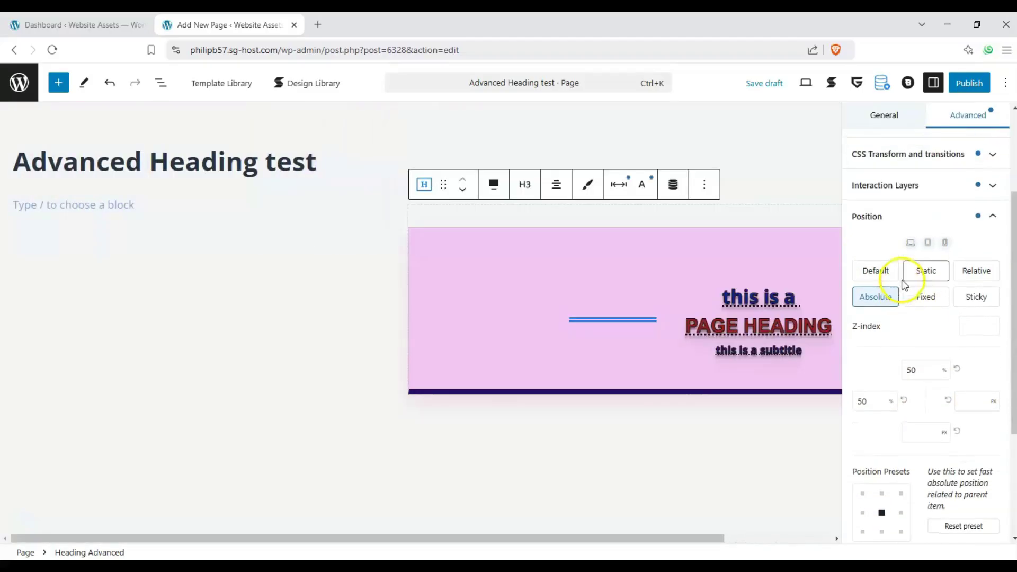
click(862, 511)
scroll(900, 477, down, 2)
click(943, 424)
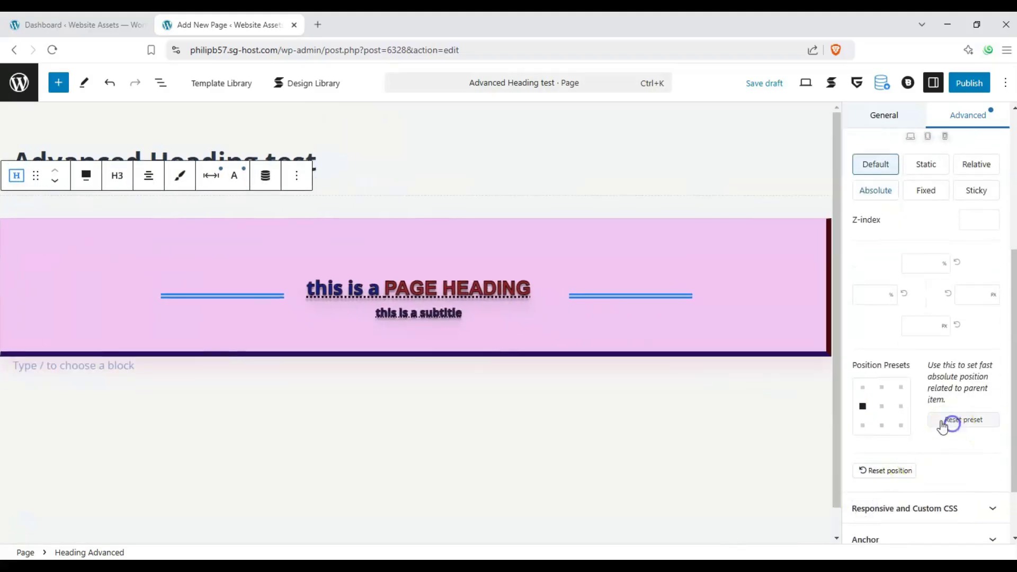
Step: Look through the heading block's remaining advanced sections: custom anchor, visibility settings and additional CSS classes
scroll(890, 311, up, 2)
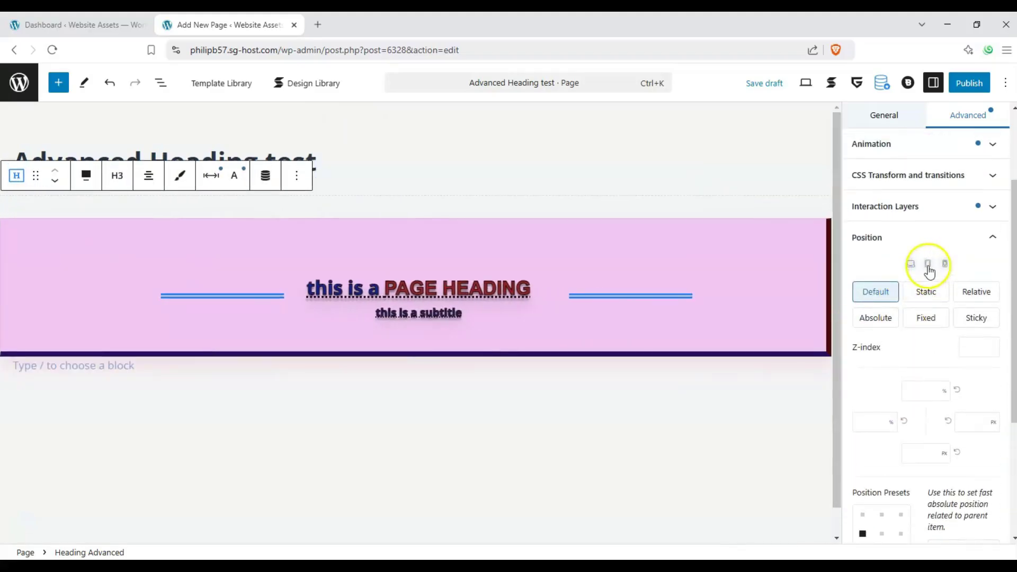
click(993, 244)
click(993, 433)
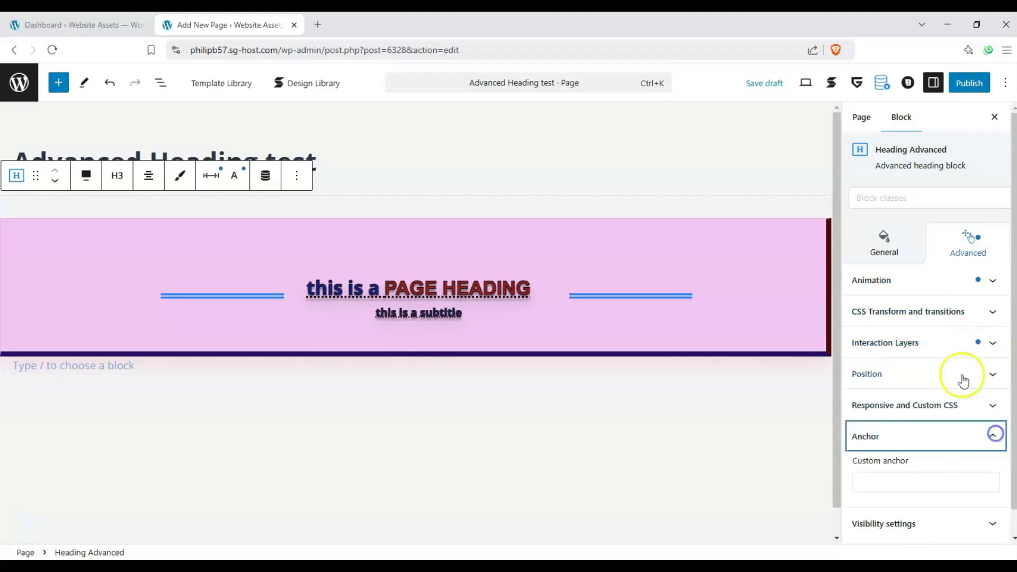
click(897, 459)
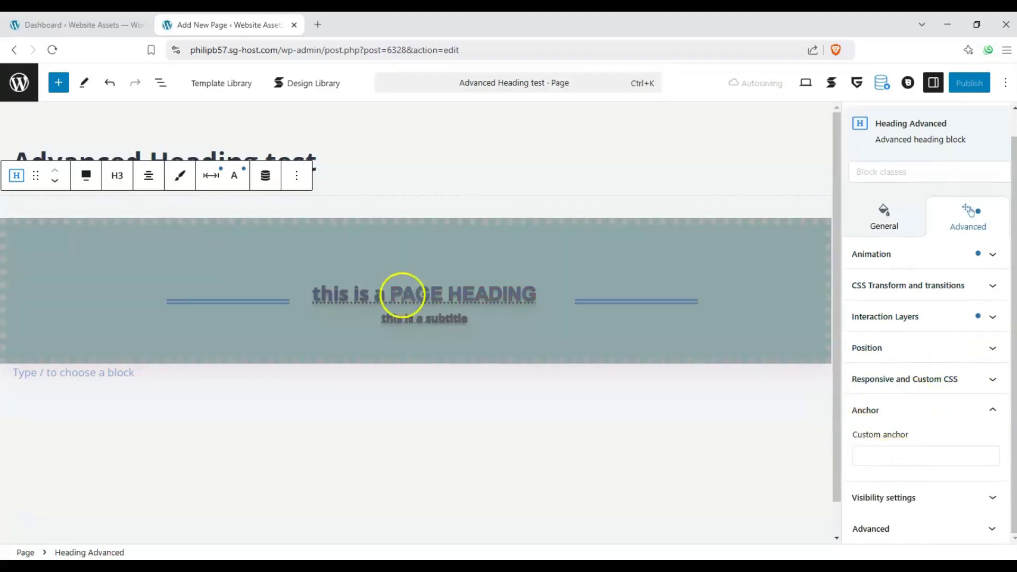
click(993, 410)
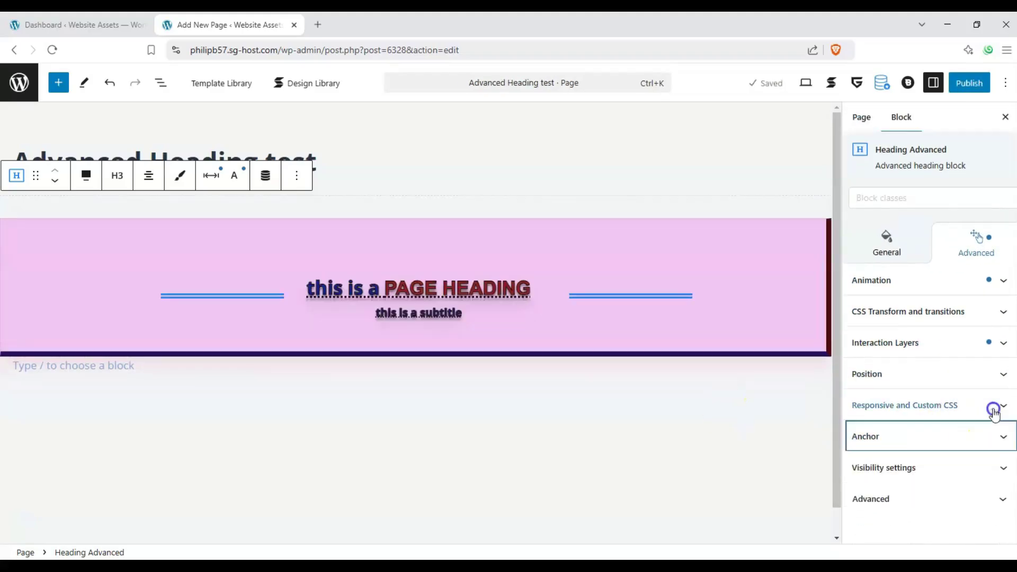
click(991, 467)
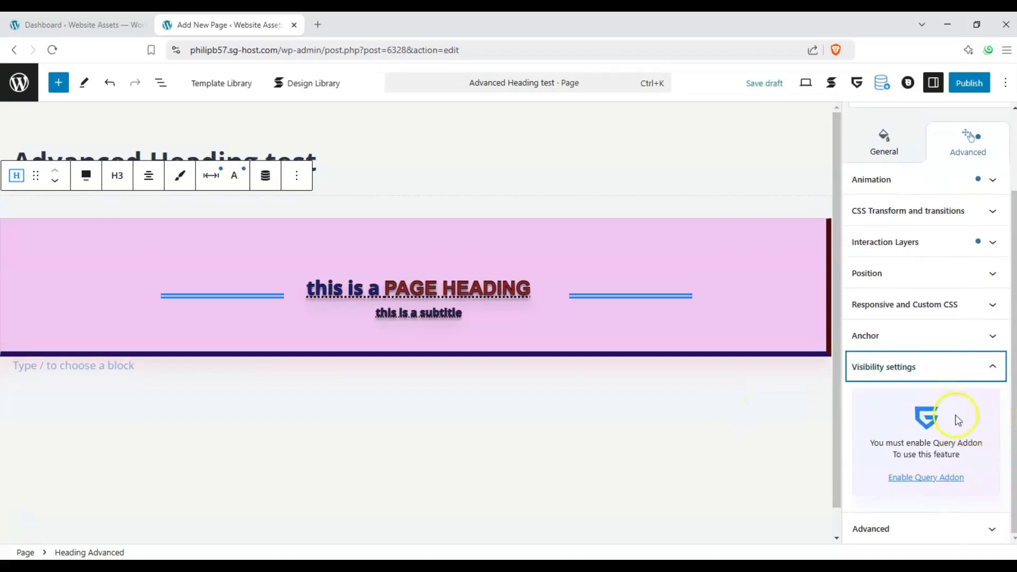
click(981, 366)
click(973, 495)
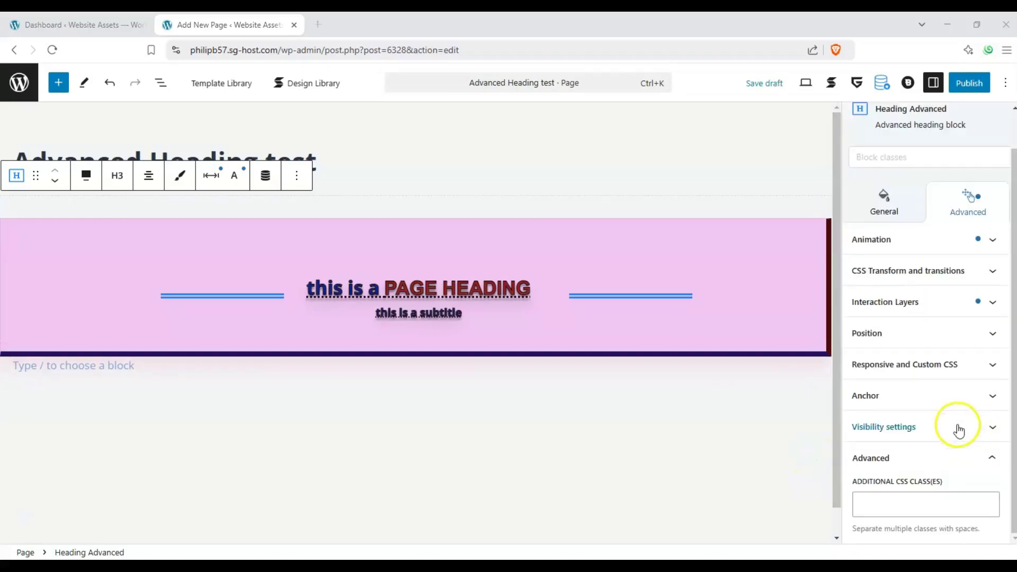
click(989, 459)
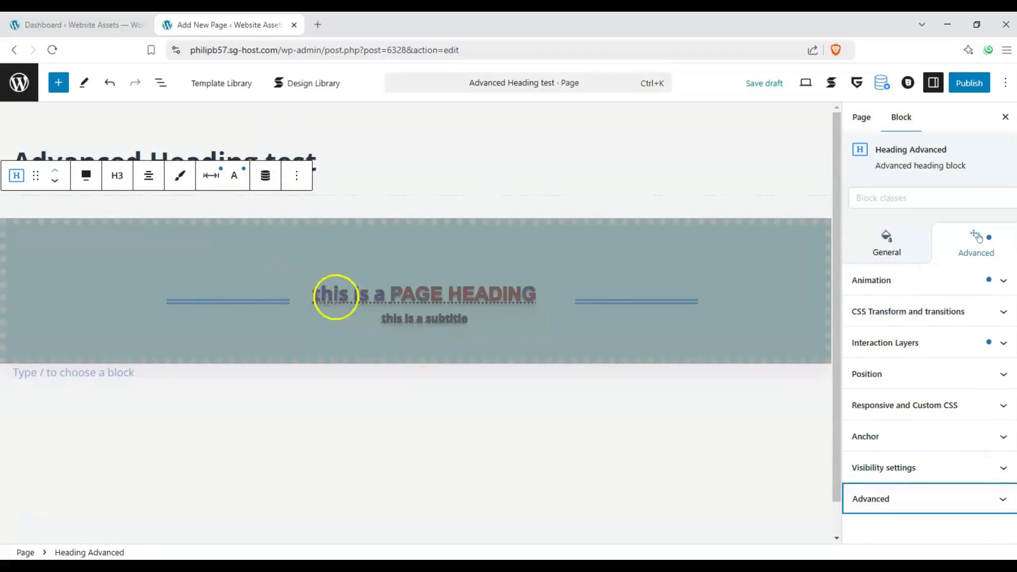
Step: Publish the page and open it on the live site to check the heading's animation while scrolling and its hover effect
click(969, 83)
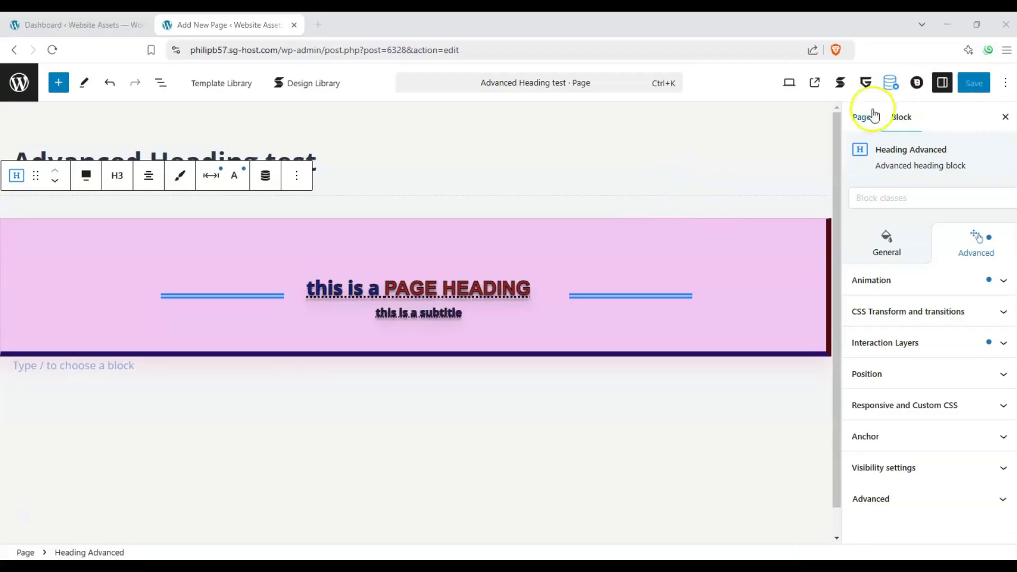
click(814, 83)
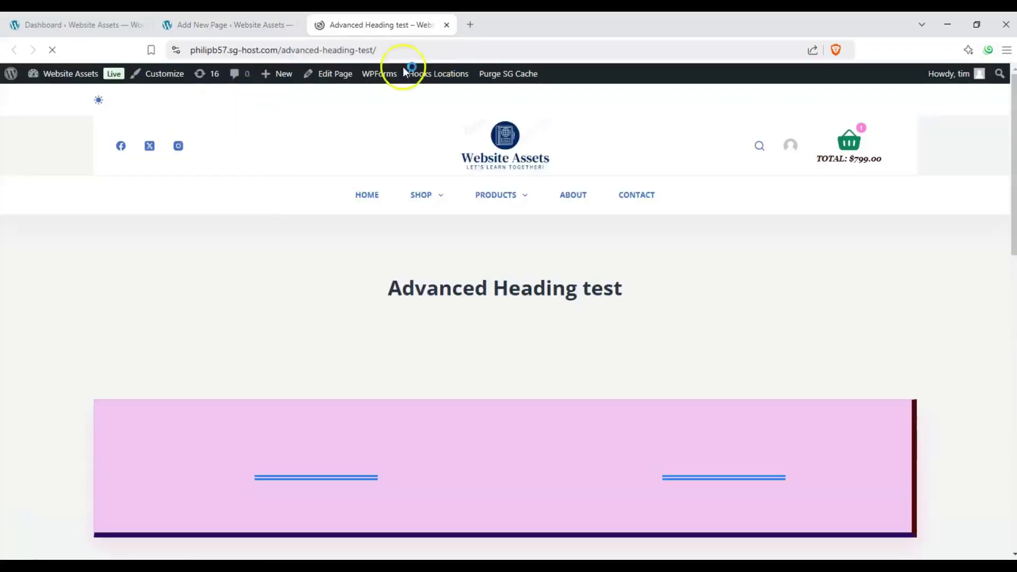
scroll(90, 186, down, 3)
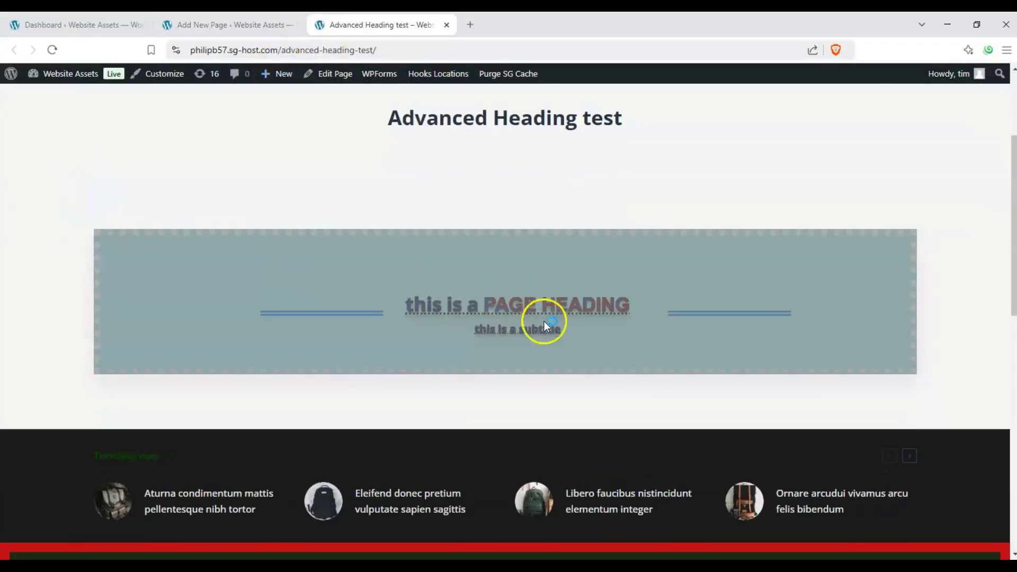
scroll(245, 256, up, 2)
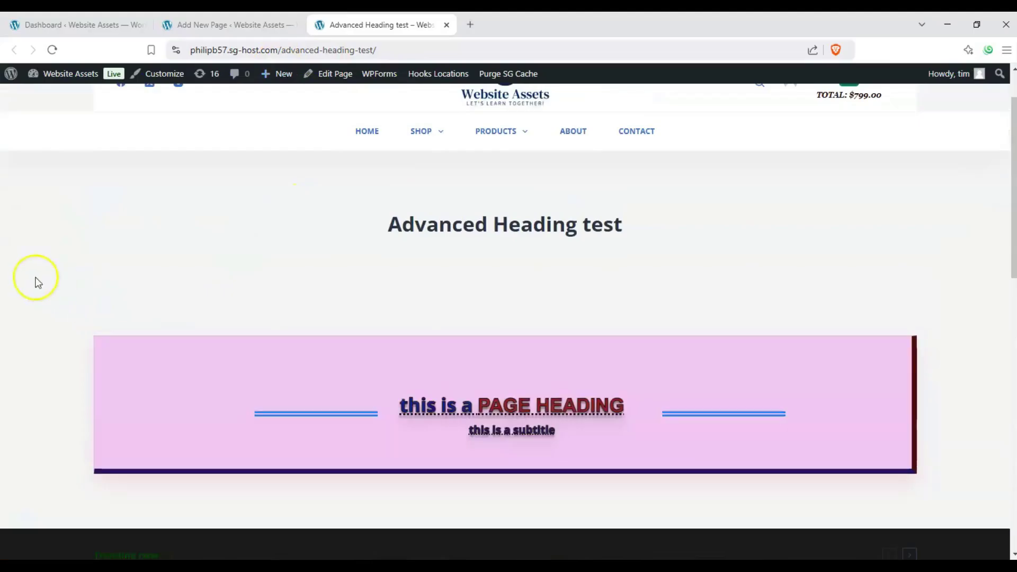
scroll(62, 260, down, 3)
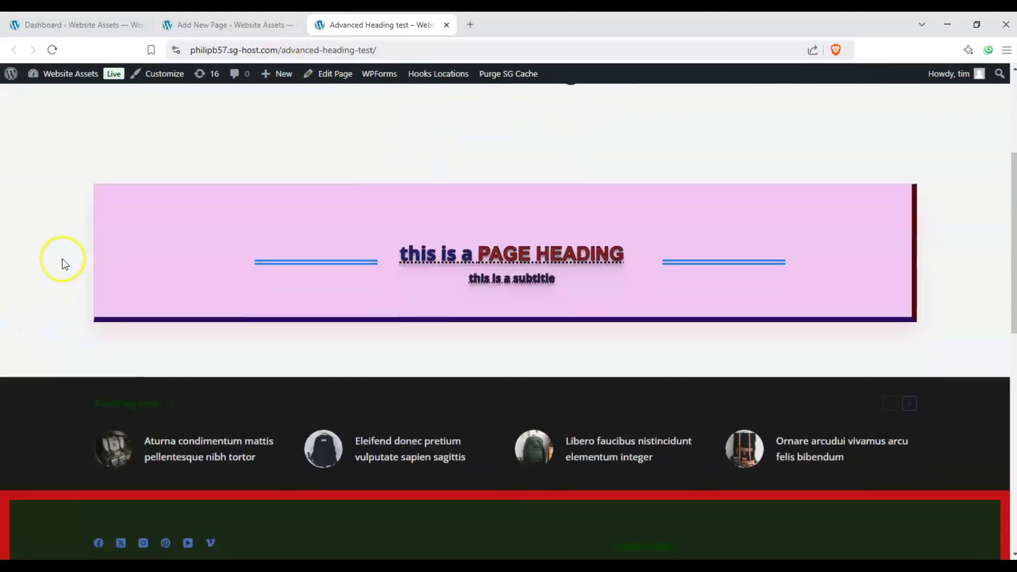
scroll(62, 262, up, 4)
scroll(62, 262, down, 2)
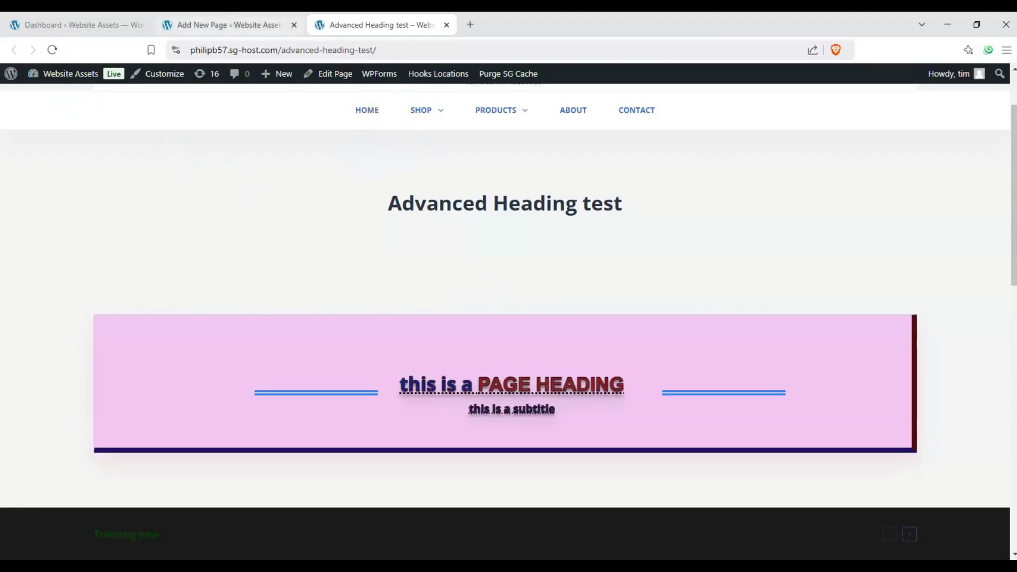
Step: Return to the page editor and look through the heading block's general and animated text typography settings for animation options
click(233, 25)
click(862, 119)
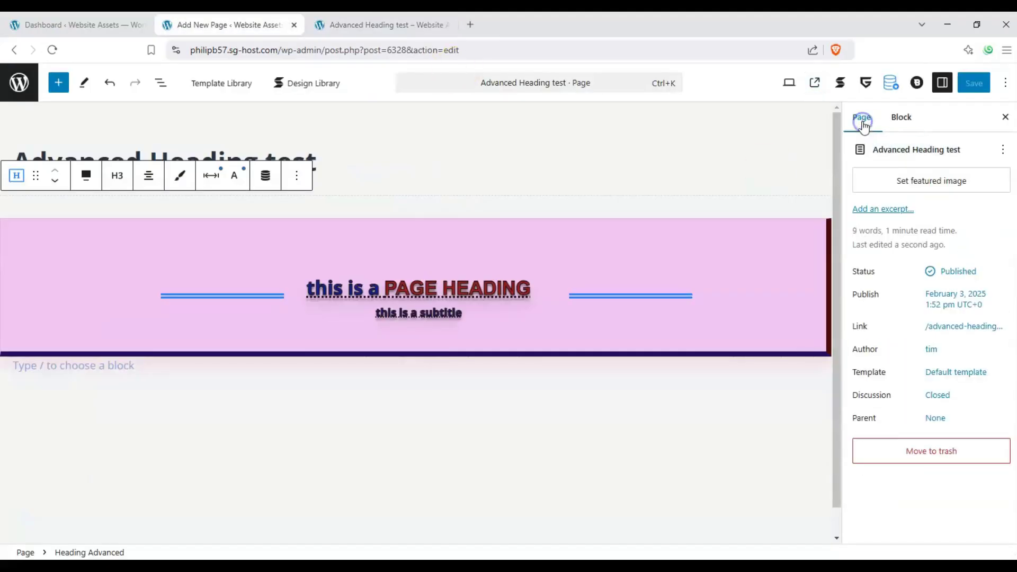
click(907, 119)
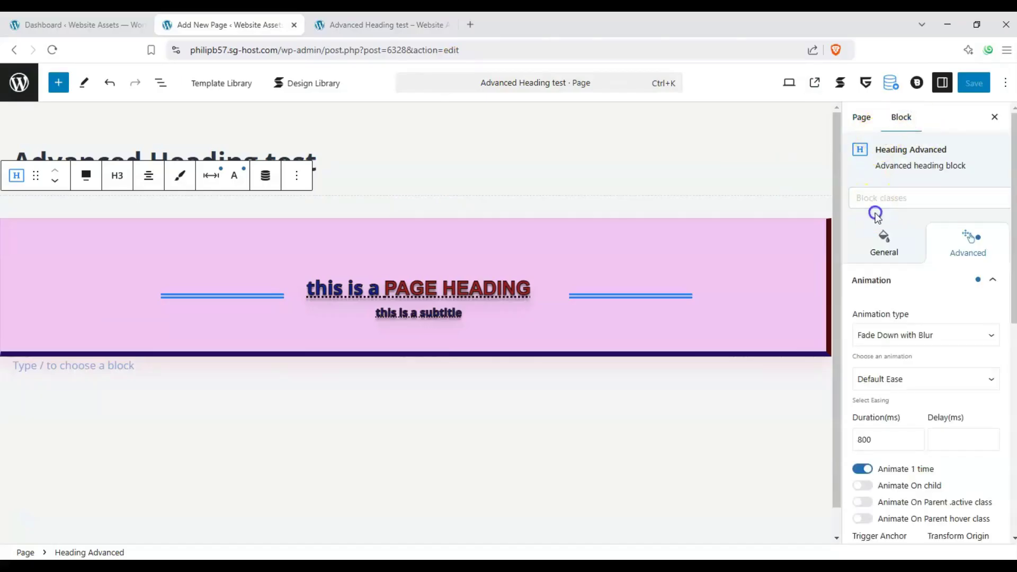
click(884, 249)
click(992, 280)
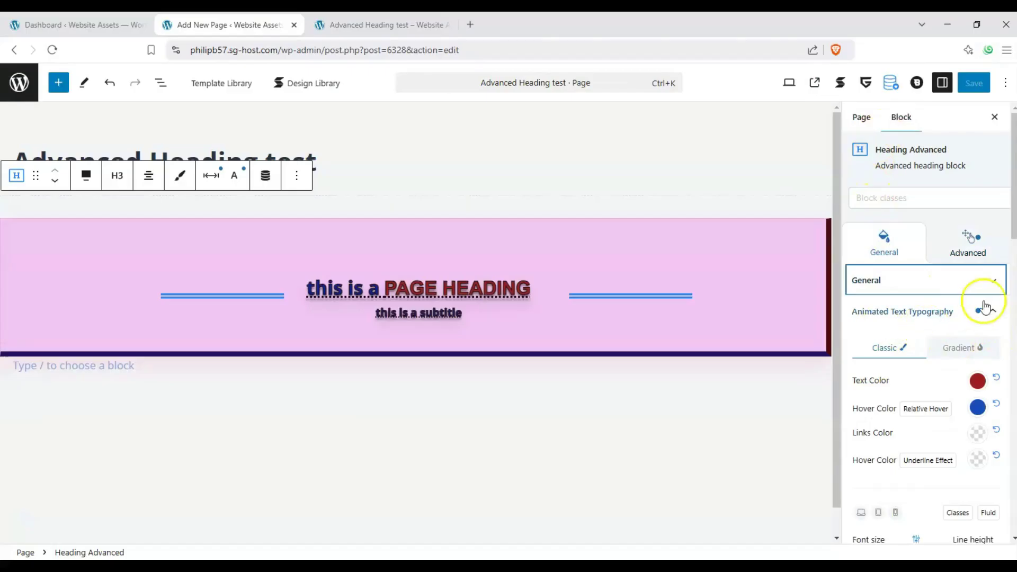
click(992, 312)
scroll(957, 339, down, 4)
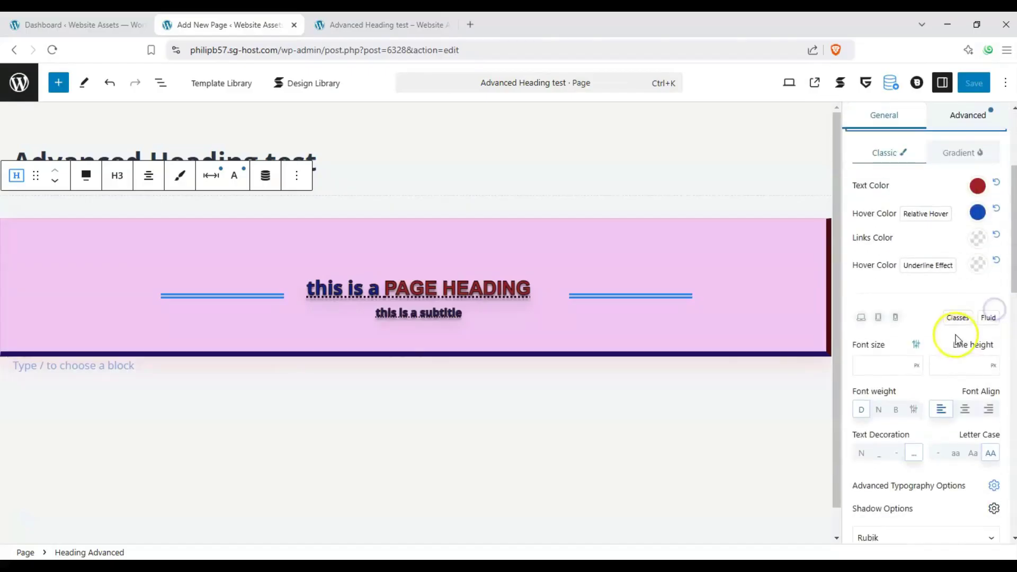
scroll(895, 289, down, 3)
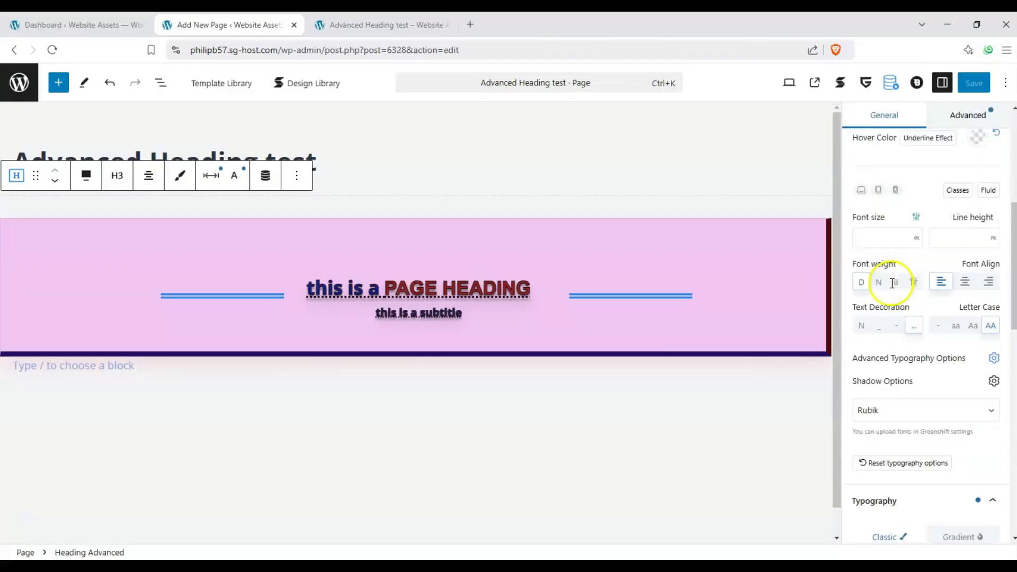
scroll(891, 287, down, 4)
scroll(891, 283, up, 8)
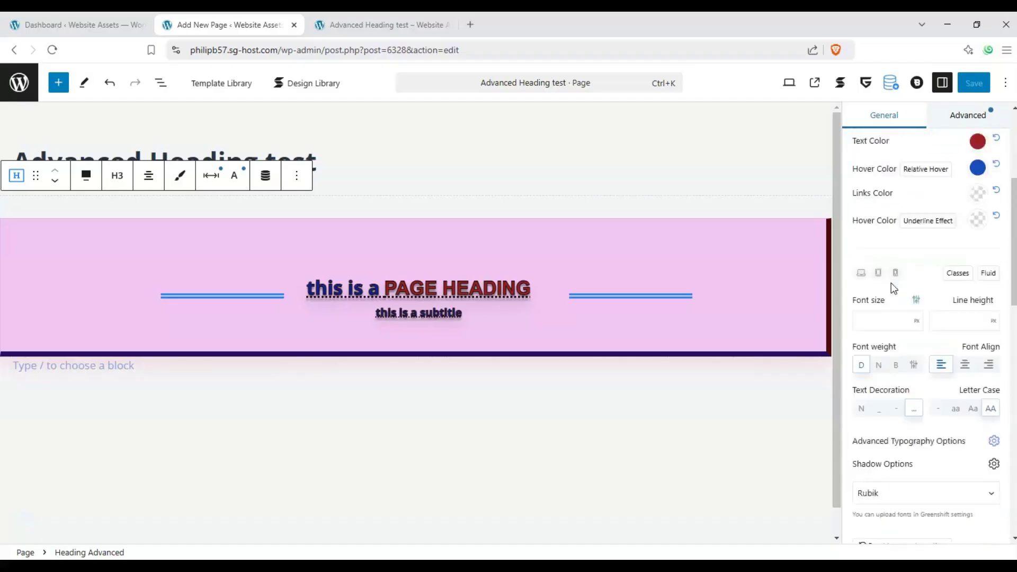
click(992, 195)
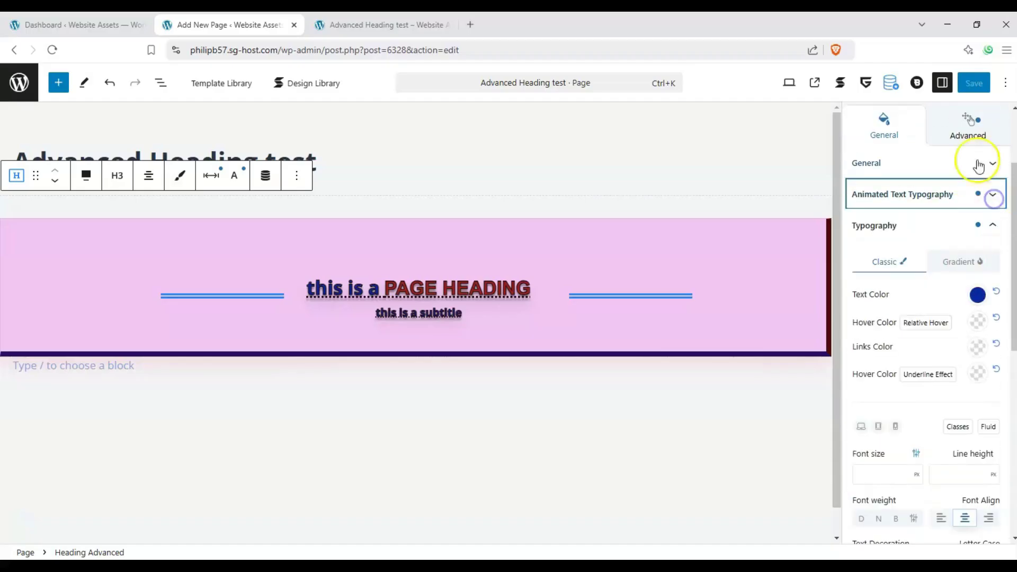
Step: Remove the Fade Down with Blur animation by resetting the block's animation type to Select an animation
click(972, 139)
click(983, 165)
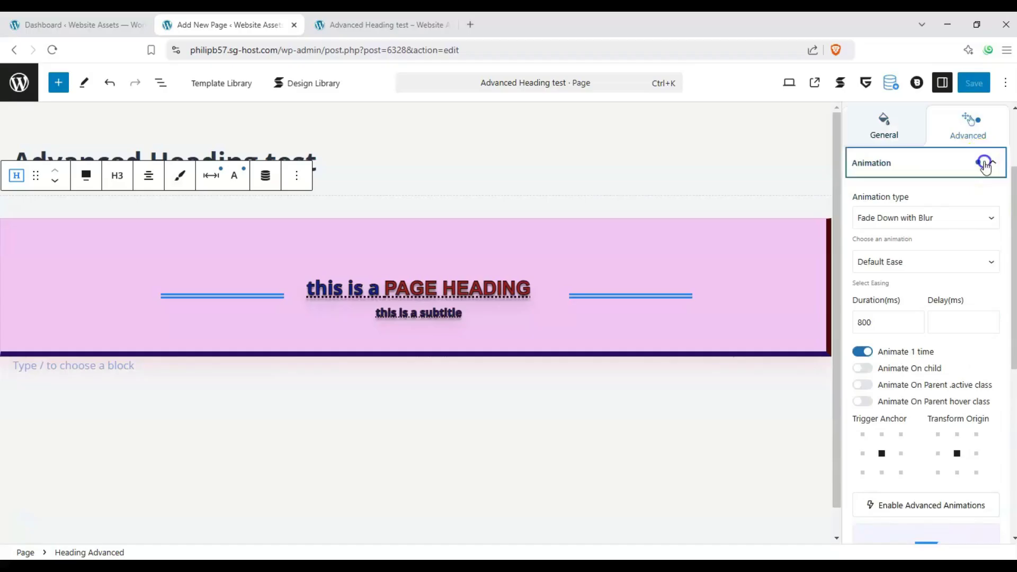
click(994, 286)
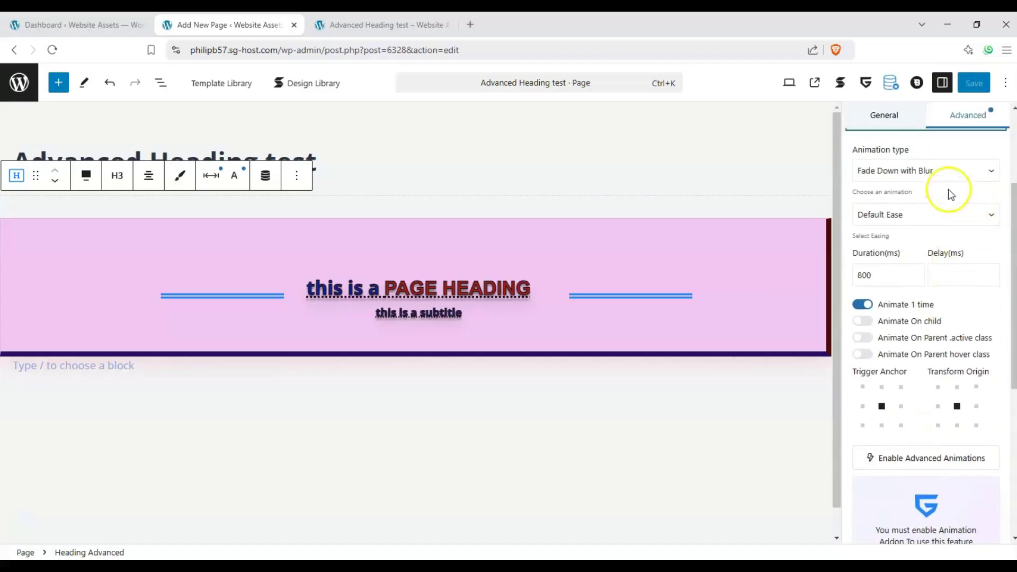
click(972, 170)
click(923, 196)
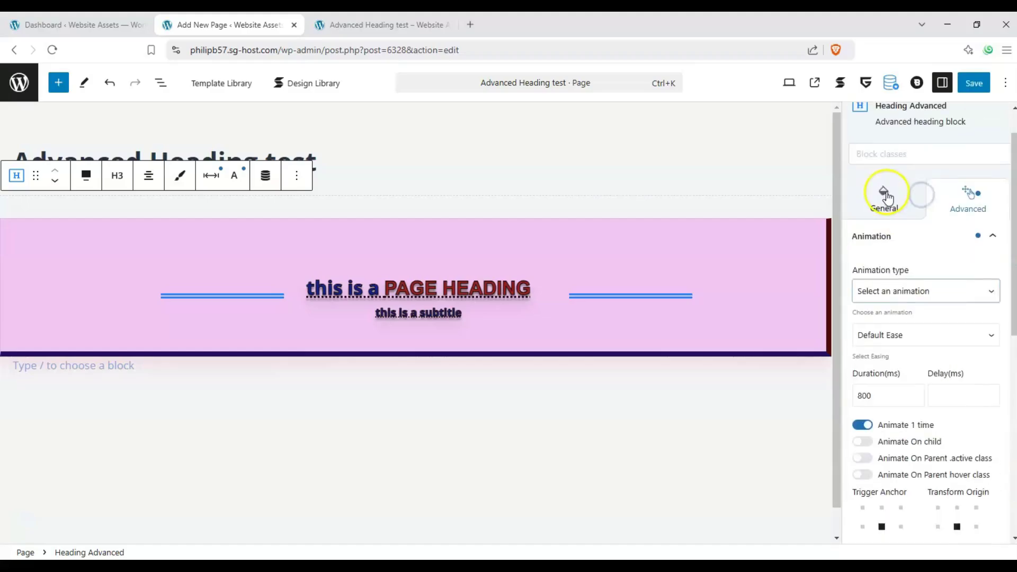
Step: Set the animated heading's Animation Duration to 3.3 and Animation Pause to 0.7, switching Disable loop off and back on
click(884, 195)
click(983, 263)
scroll(926, 249, down, 2)
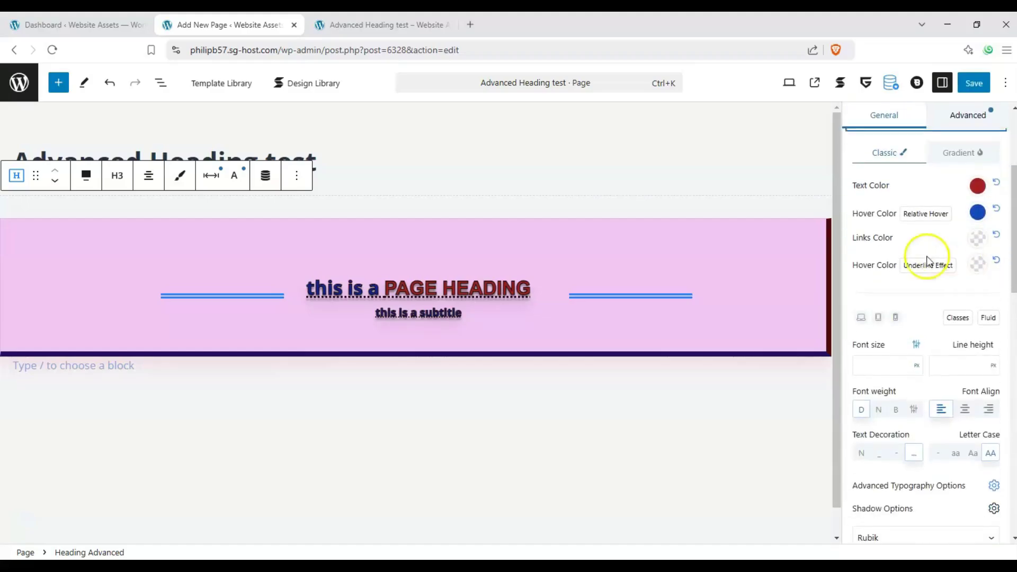
scroll(957, 237, up, 2)
scroll(970, 236, up, 2)
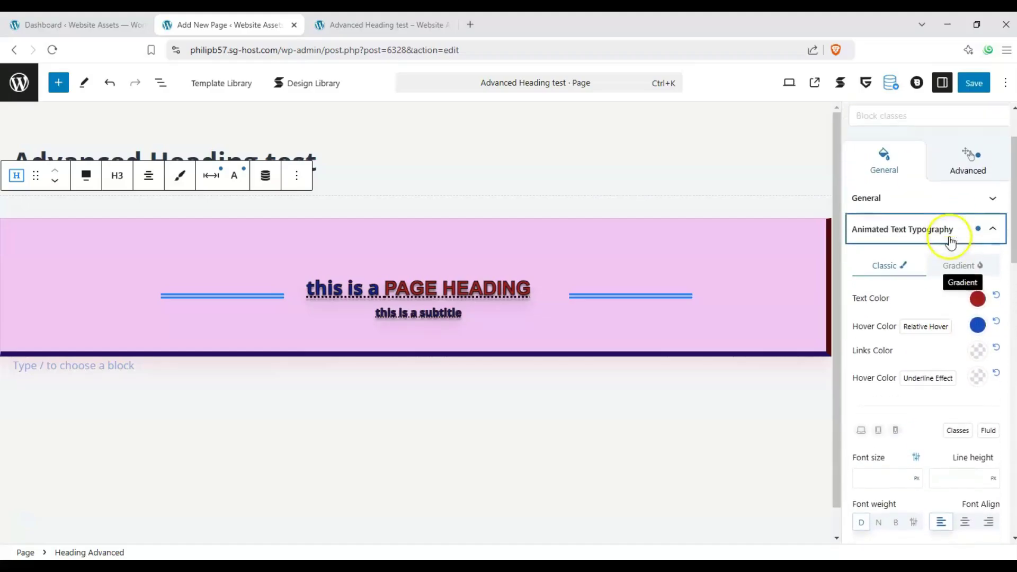
click(976, 207)
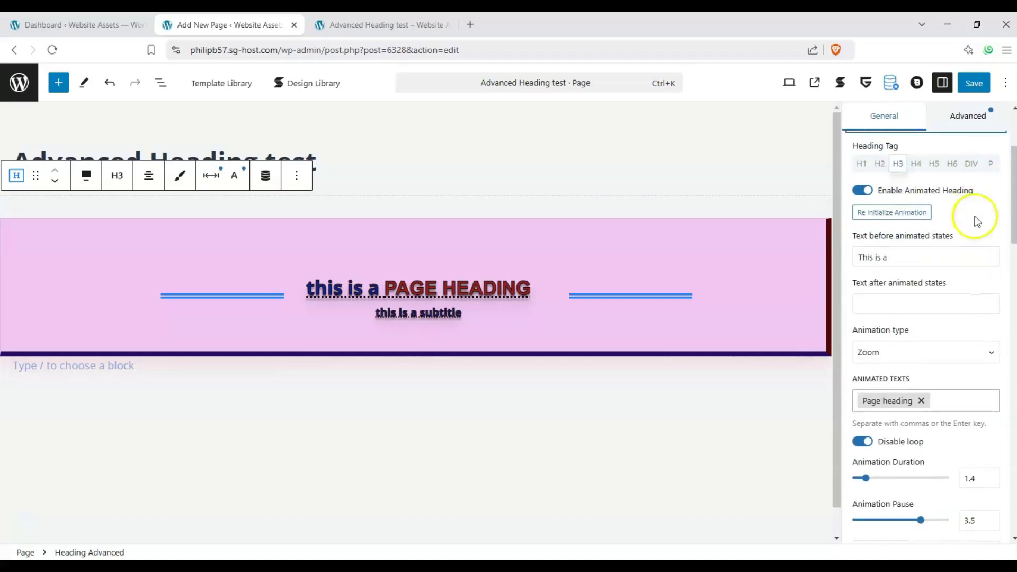
click(942, 397)
click(860, 443)
drag(862, 478, 884, 478)
click(867, 520)
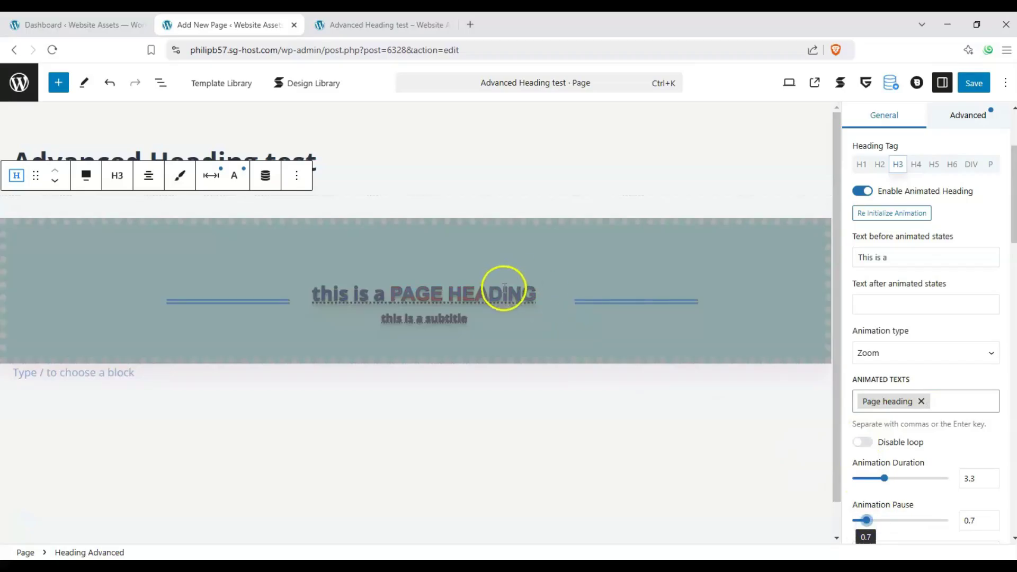
click(862, 441)
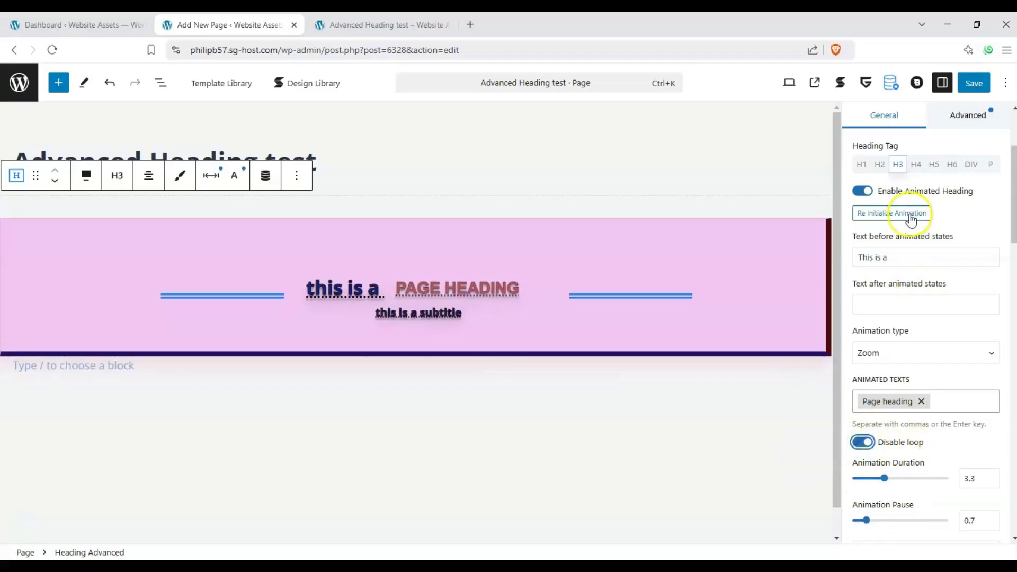
Step: Save the page changes and switch to the live page to check the heading
click(976, 83)
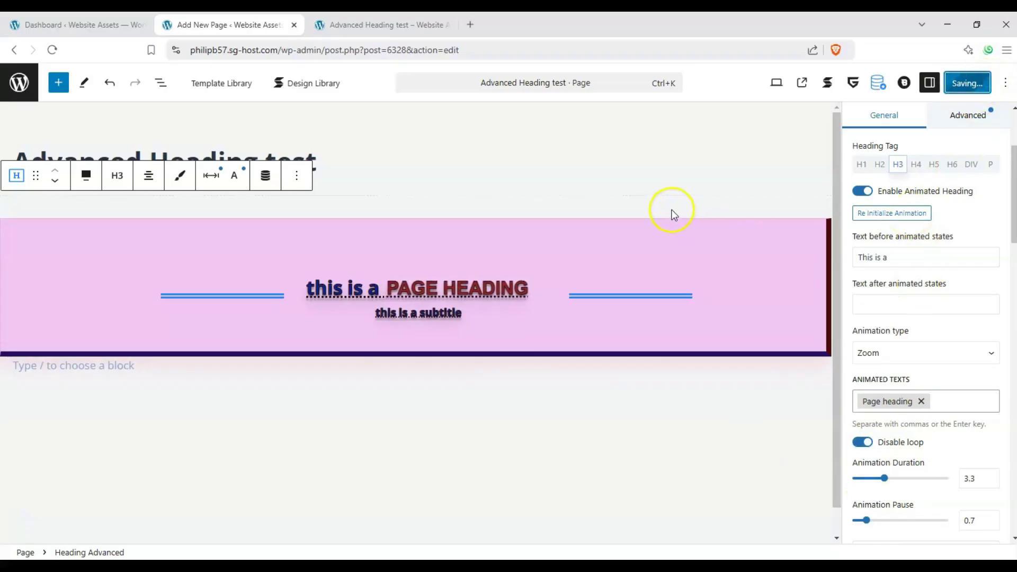
click(421, 35)
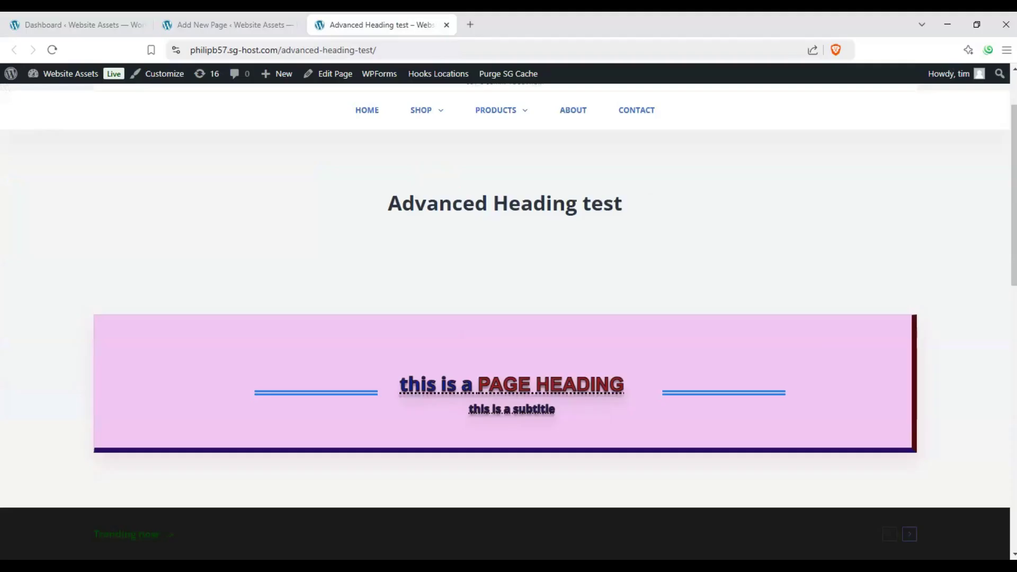
scroll(249, 201, up, 2)
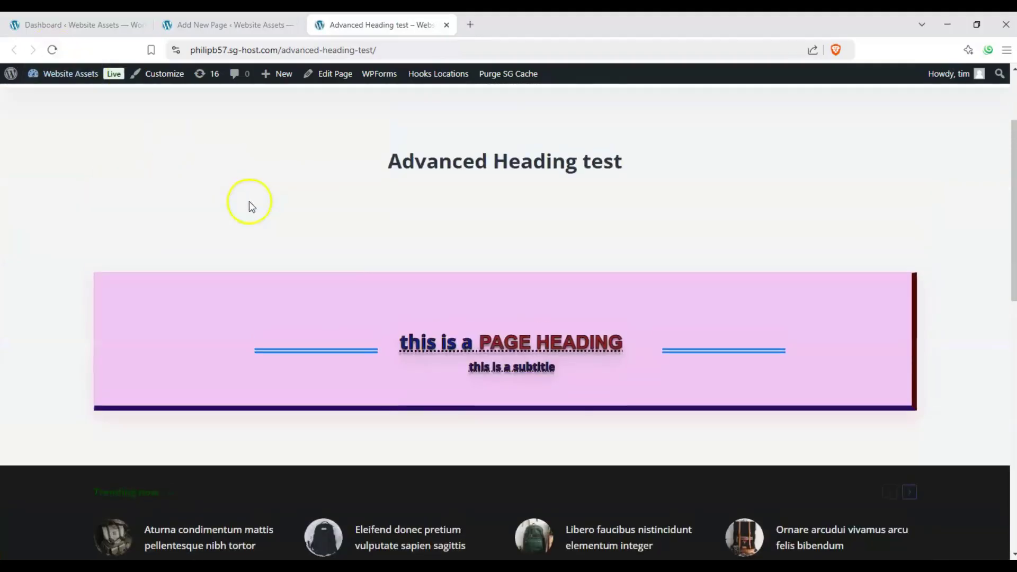